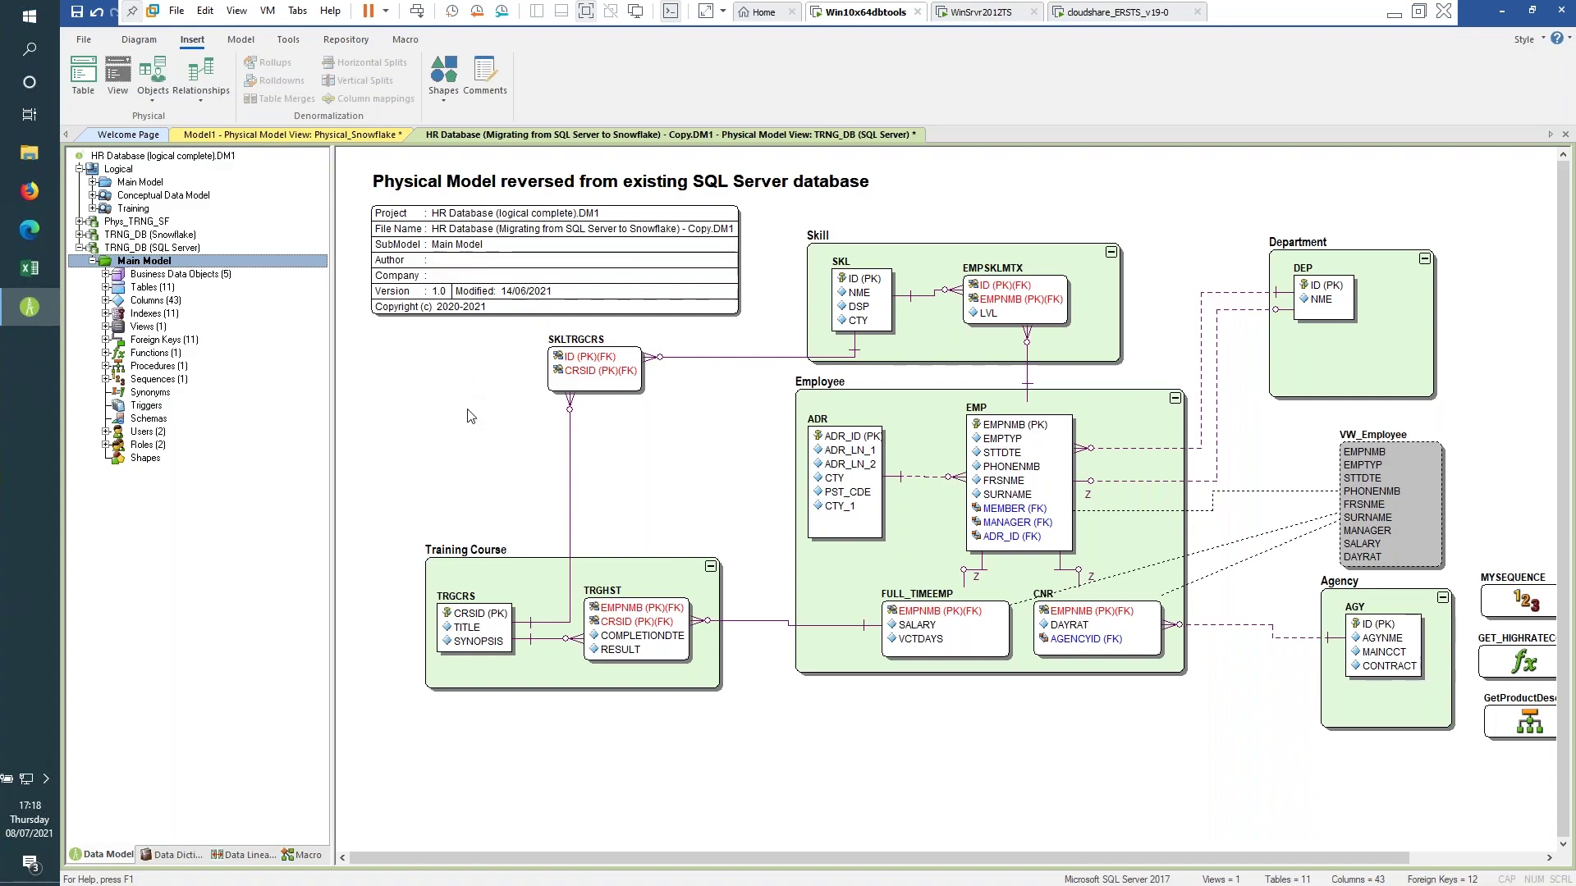
# Inspect the EMP table's columns, DDL script and storage settings in the TRNG_DB (SQL Server) model, and close its editor without changes.
pyautogui.click(996, 481)
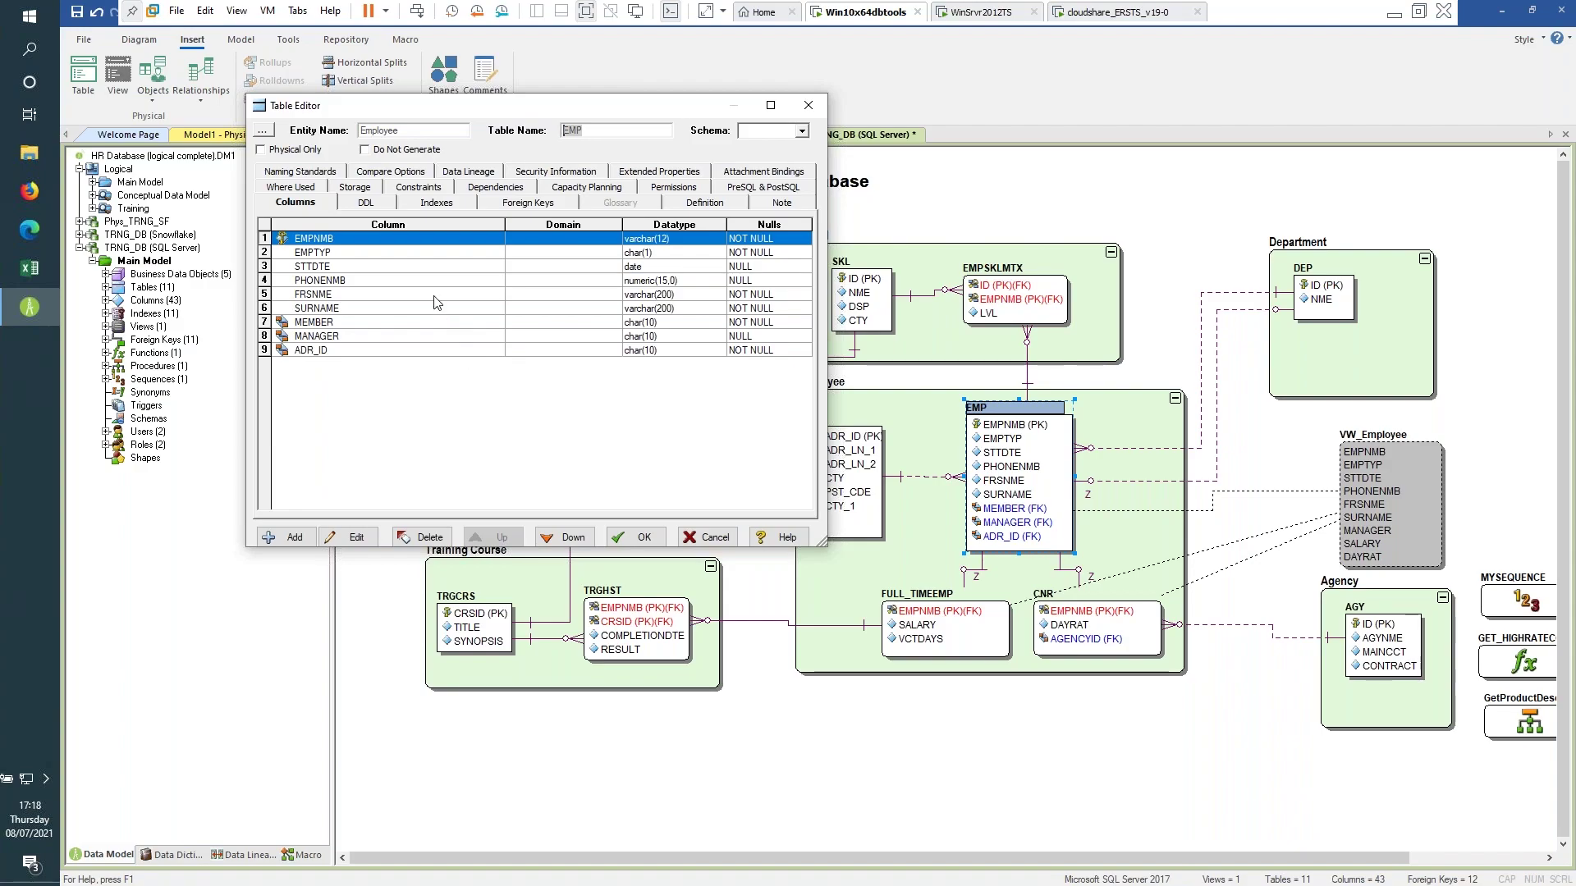
pyautogui.click(366, 202)
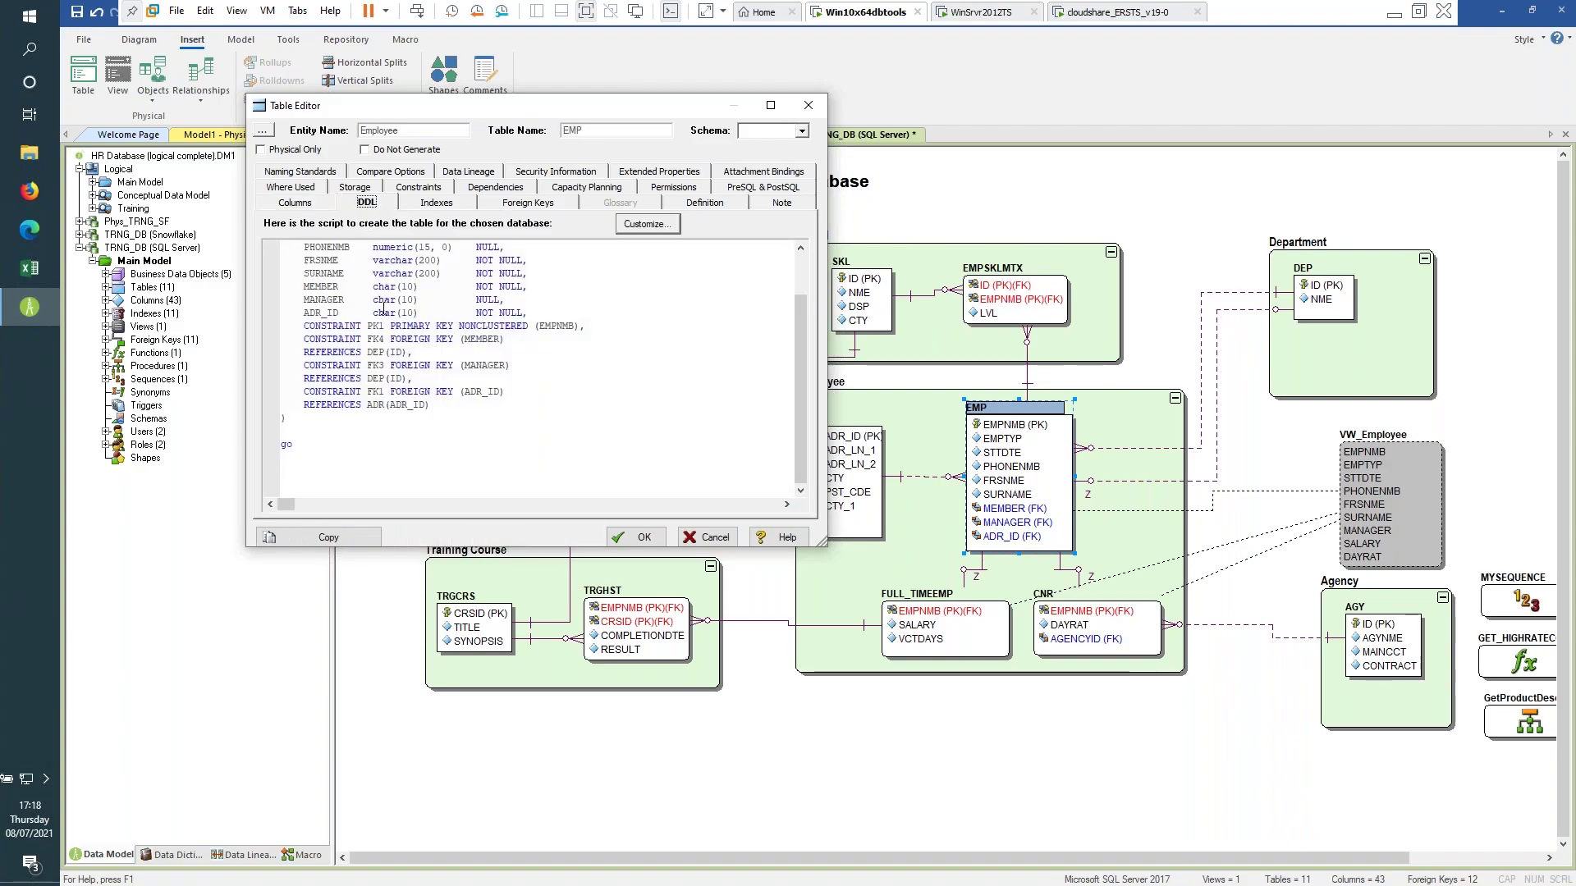
pyautogui.scroll(1, 563, 404)
pyautogui.scroll(1, 563, 405)
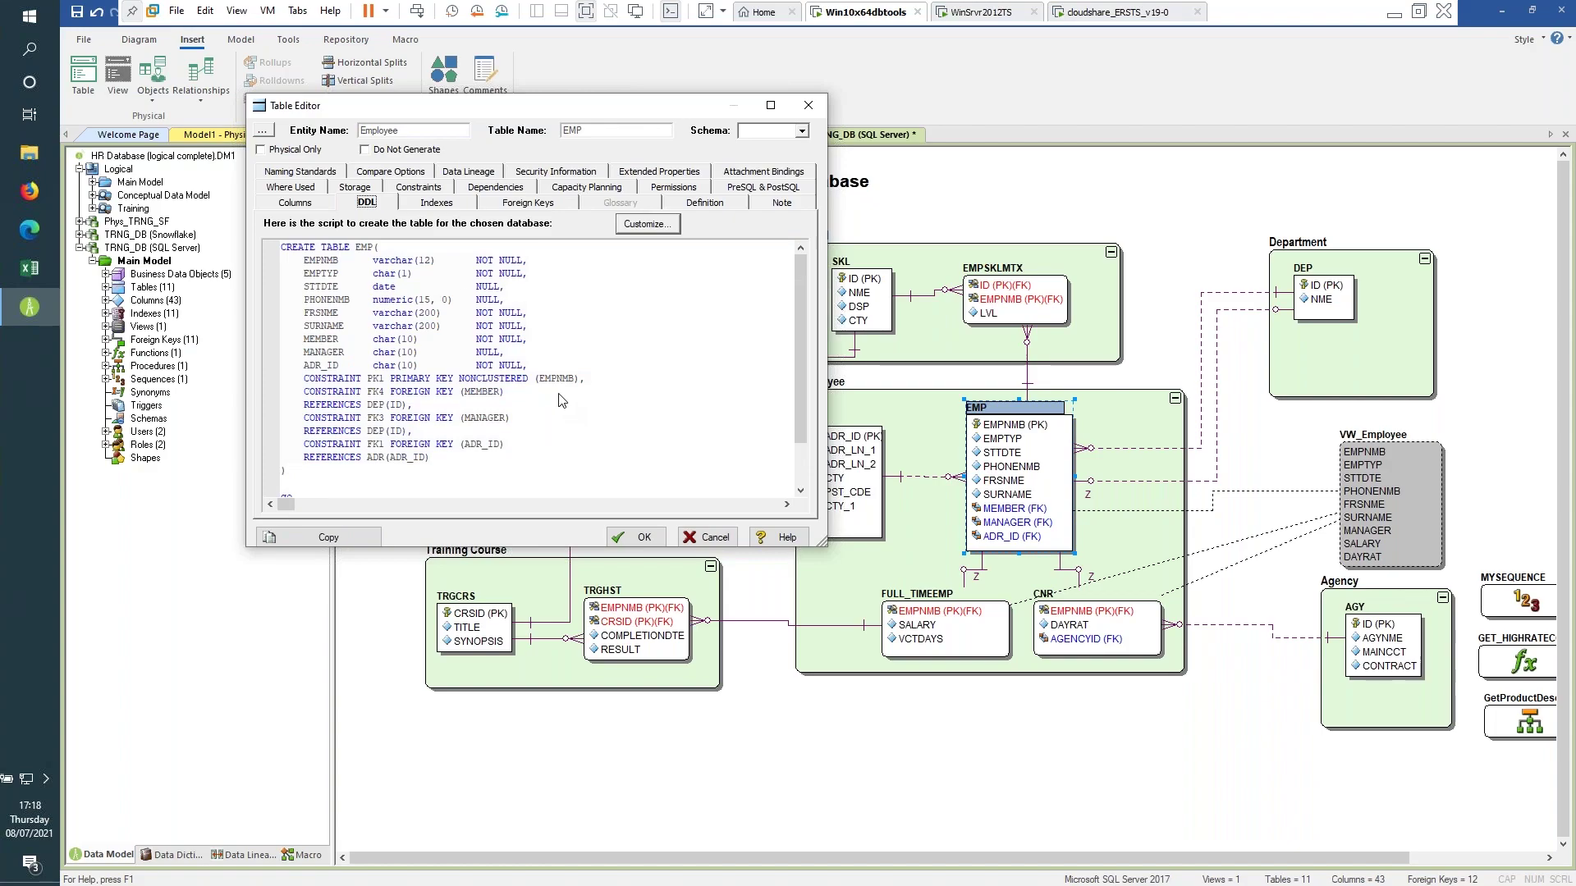
pyautogui.click(353, 187)
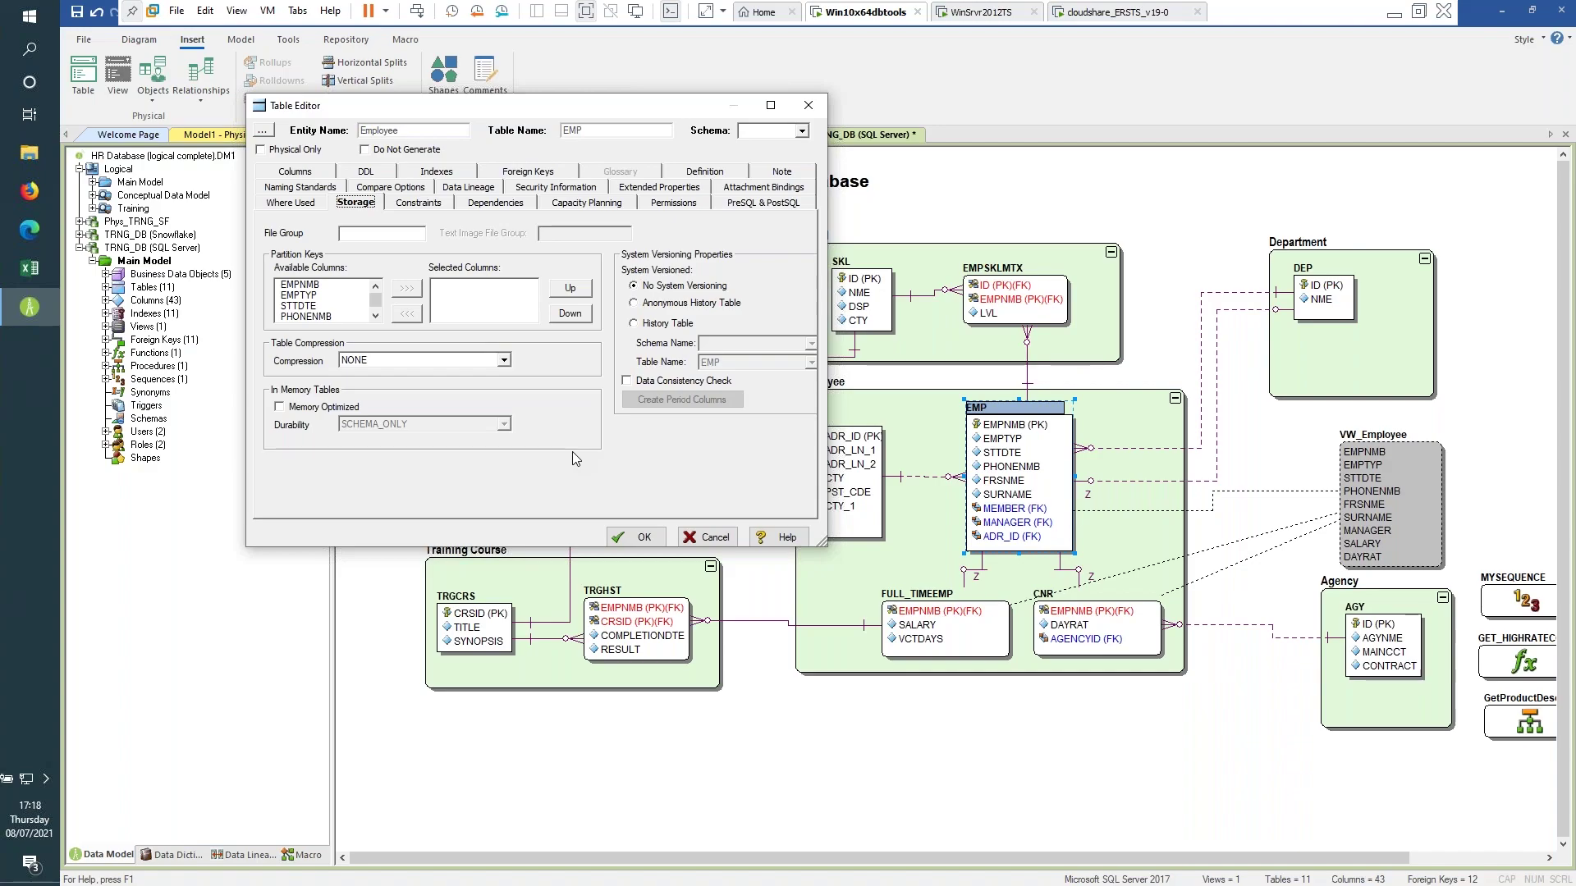
pyautogui.click(705, 538)
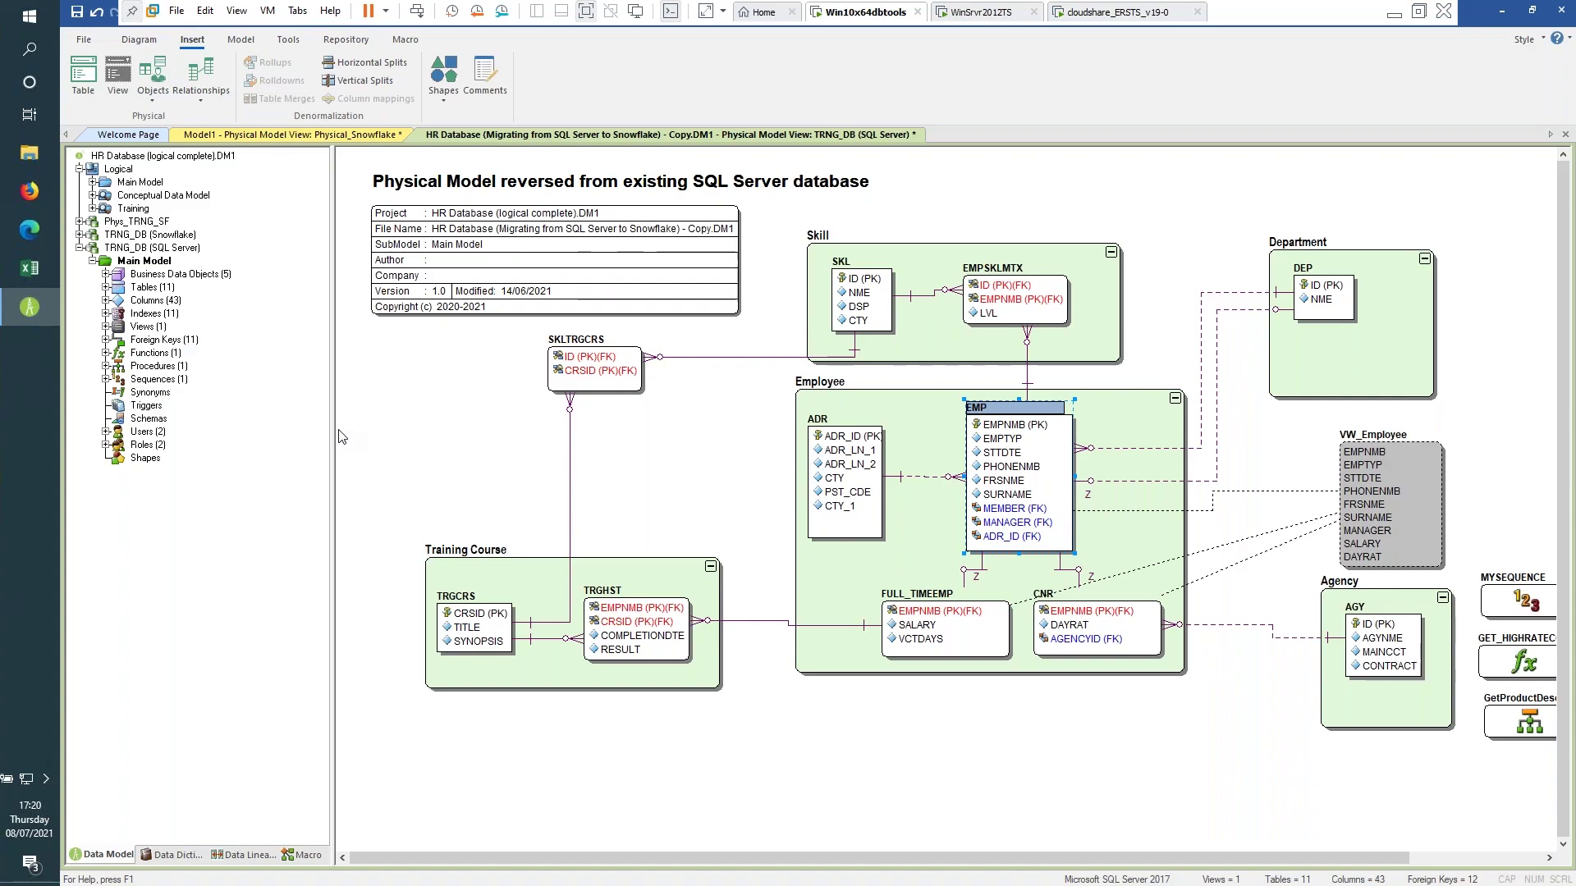
# Review the Change Database Platform options for the TRNG_DB (SQL Server) physical model and leave them without applying a change.
pyautogui.rightClick(153, 248)
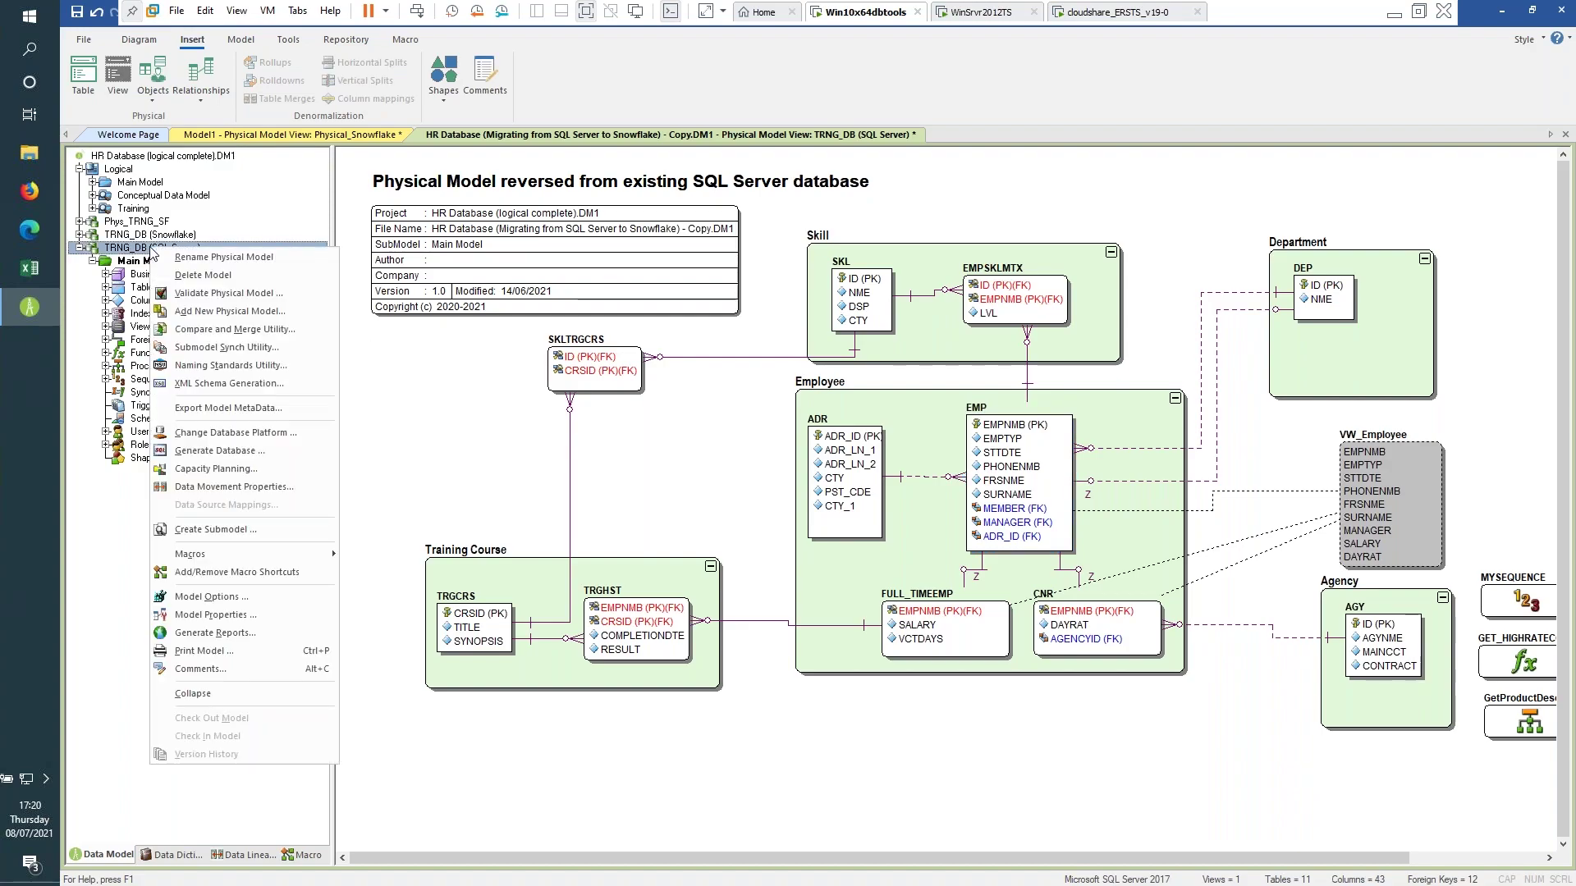
pyautogui.click(239, 433)
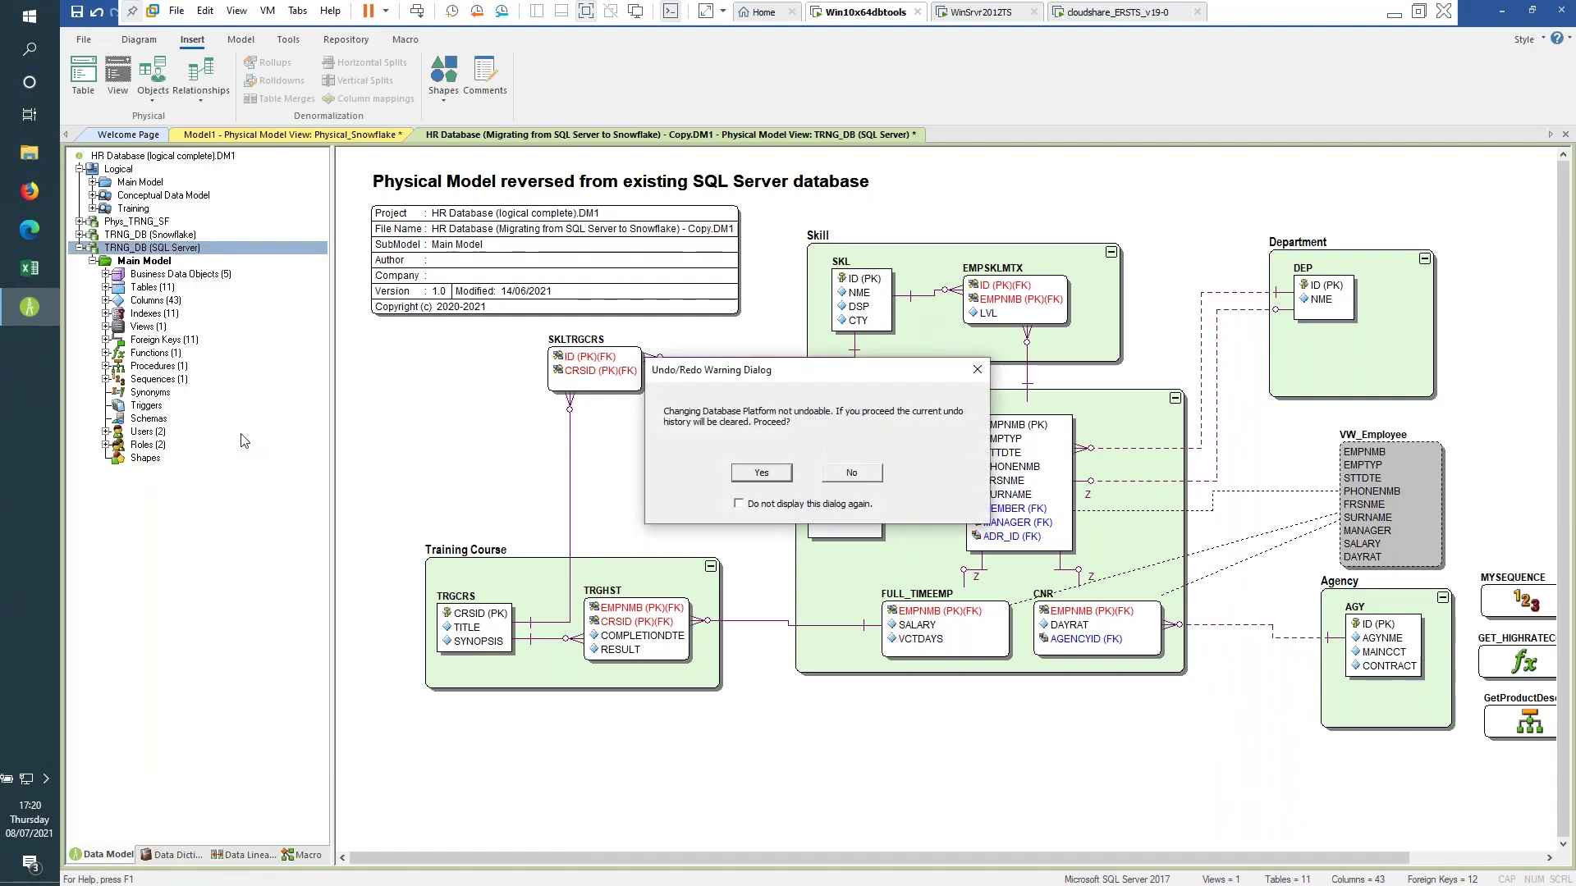
pyautogui.click(761, 474)
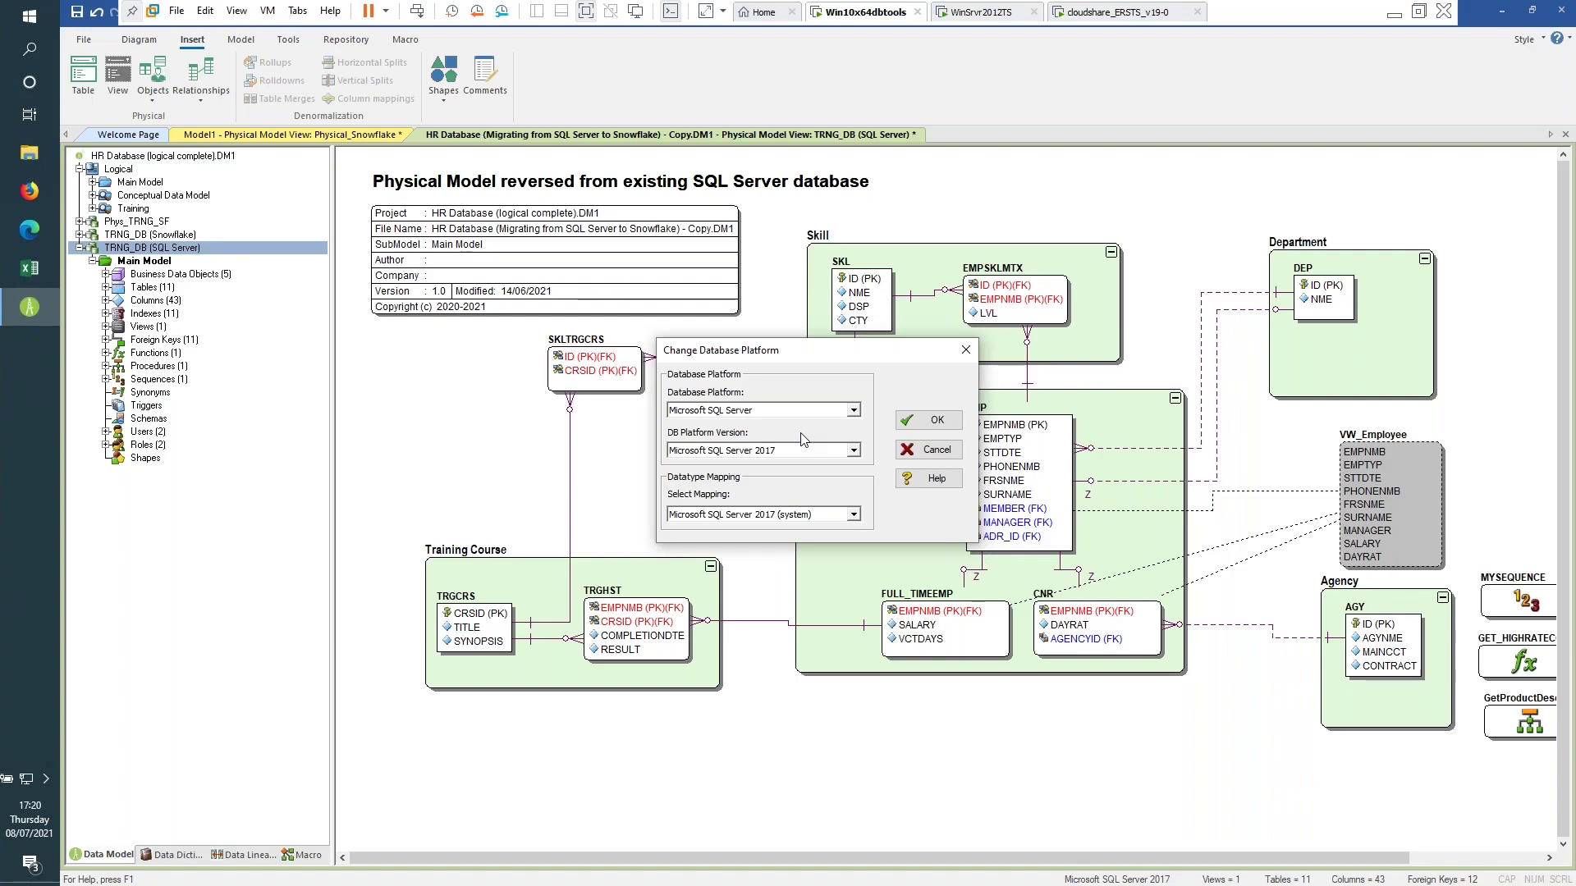
pyautogui.click(917, 458)
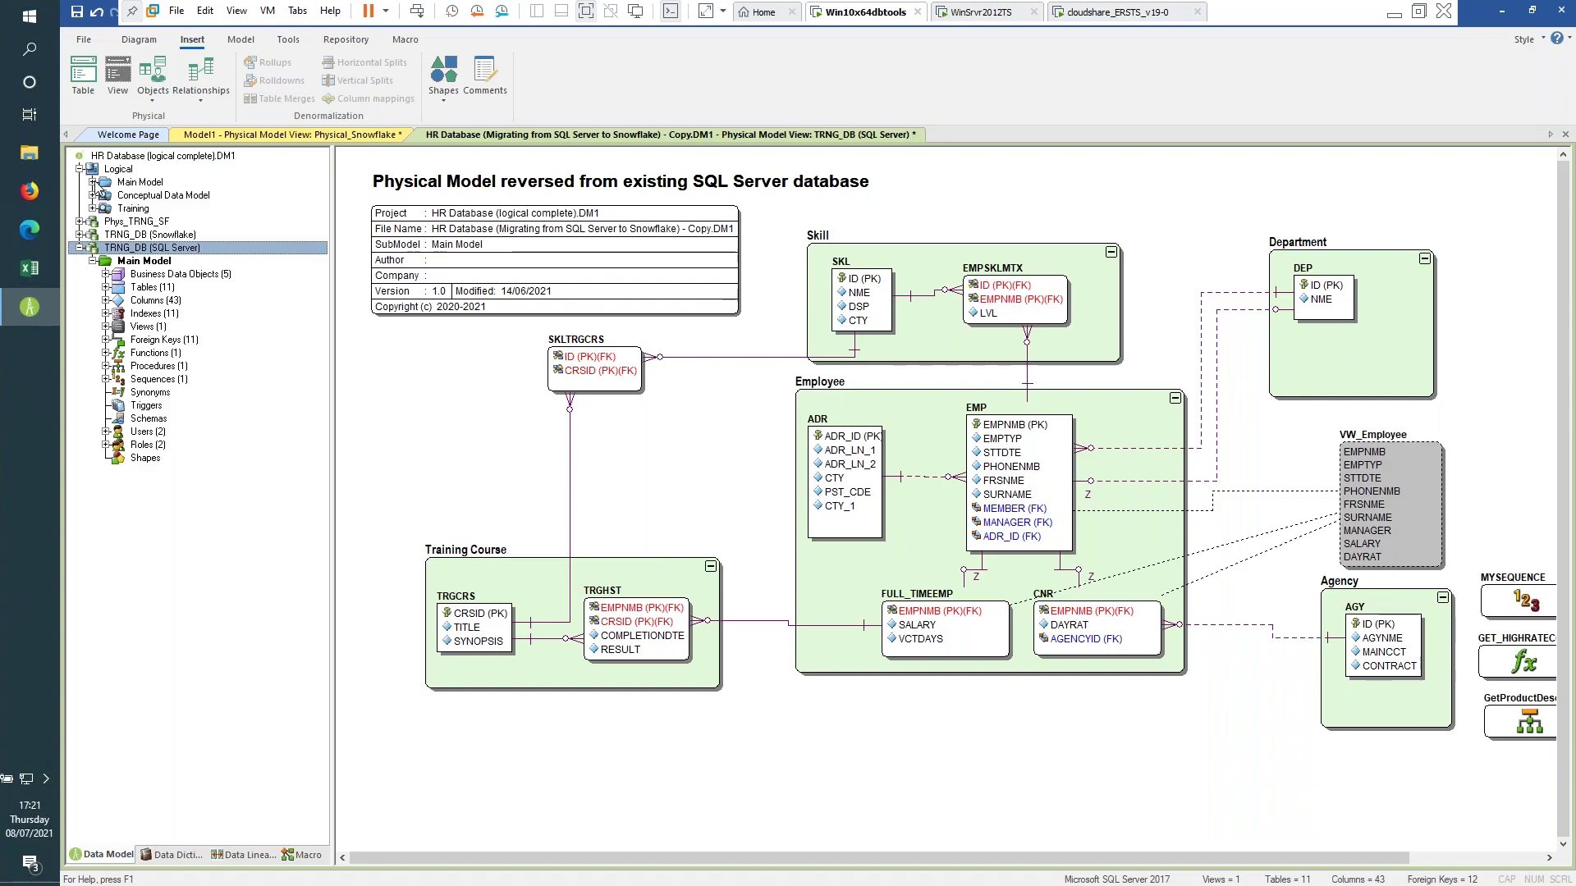
# Expand the logical main model's entities and the TRNG_DB (SQL Server) model's tables in the model tree to compare them.
pyautogui.click(92, 182)
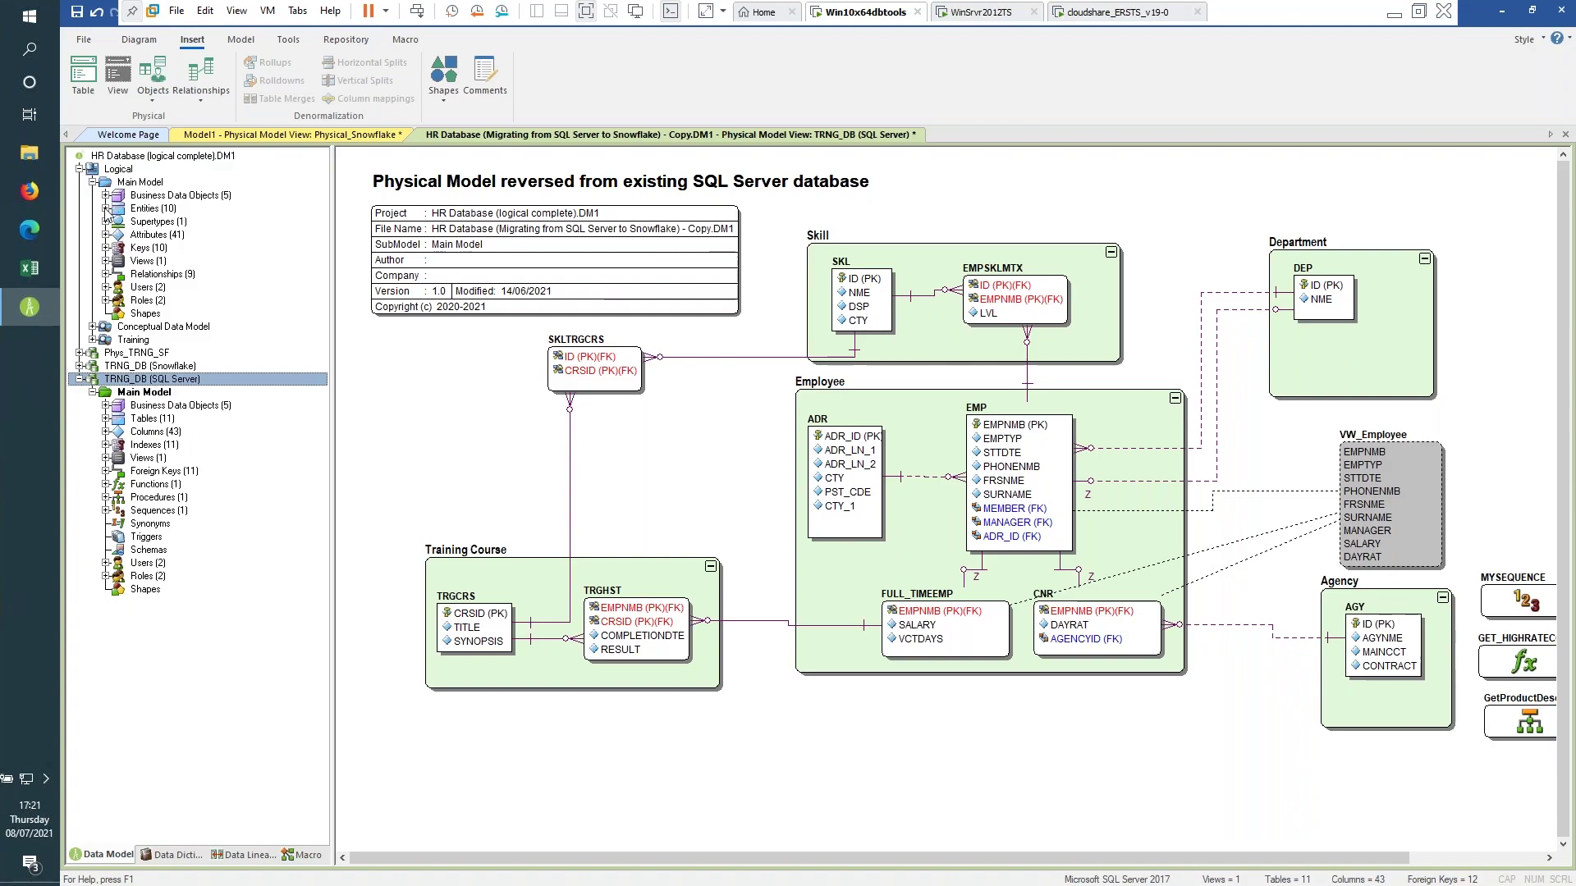
pyautogui.click(105, 209)
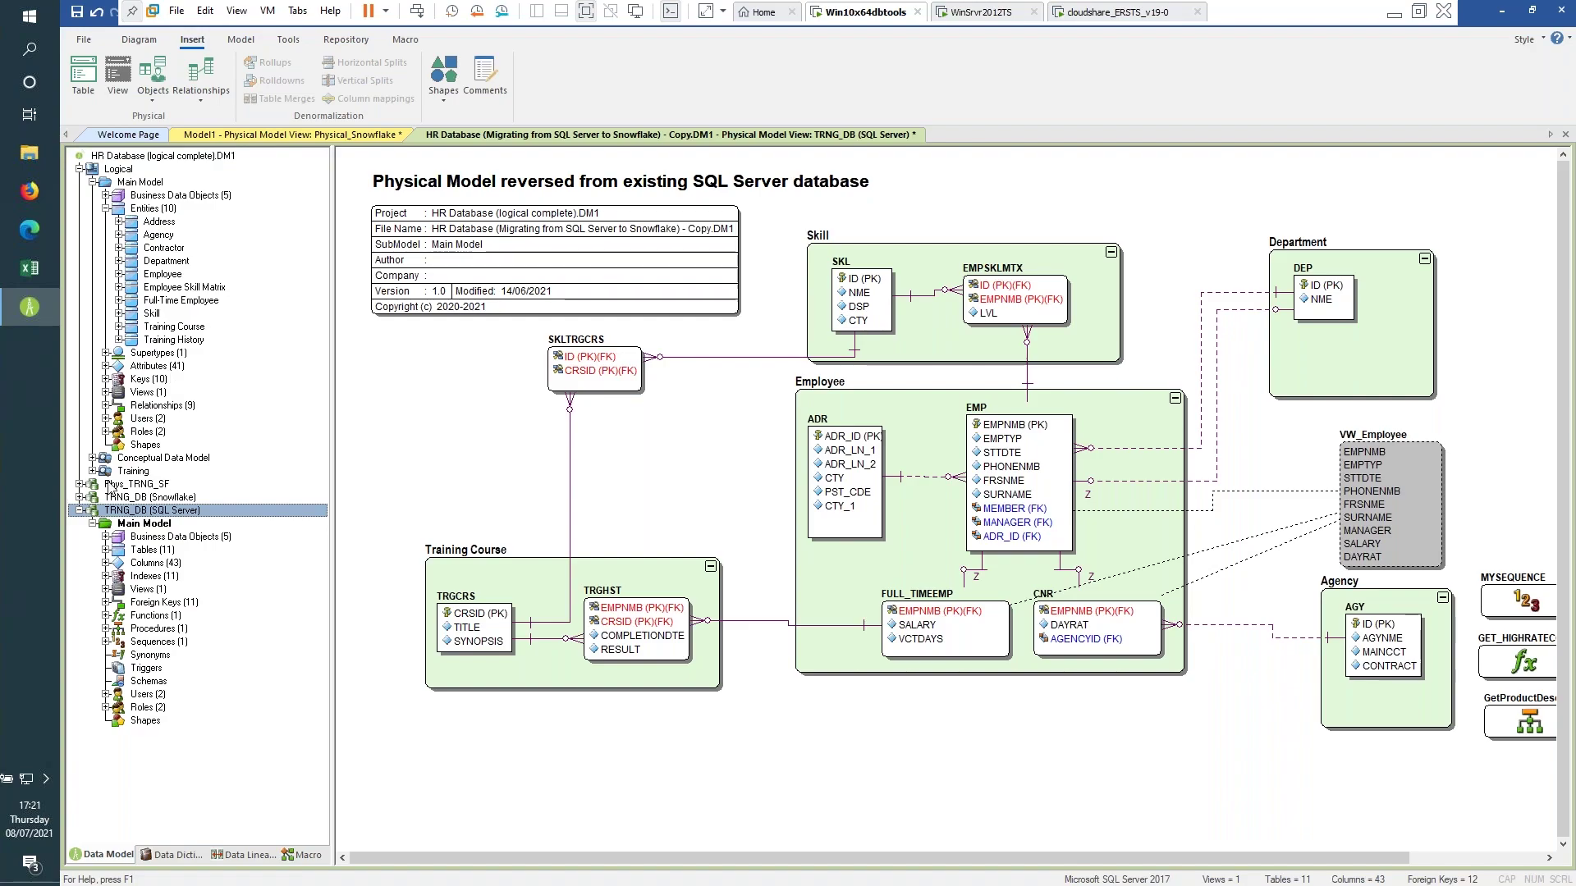
pyautogui.click(105, 550)
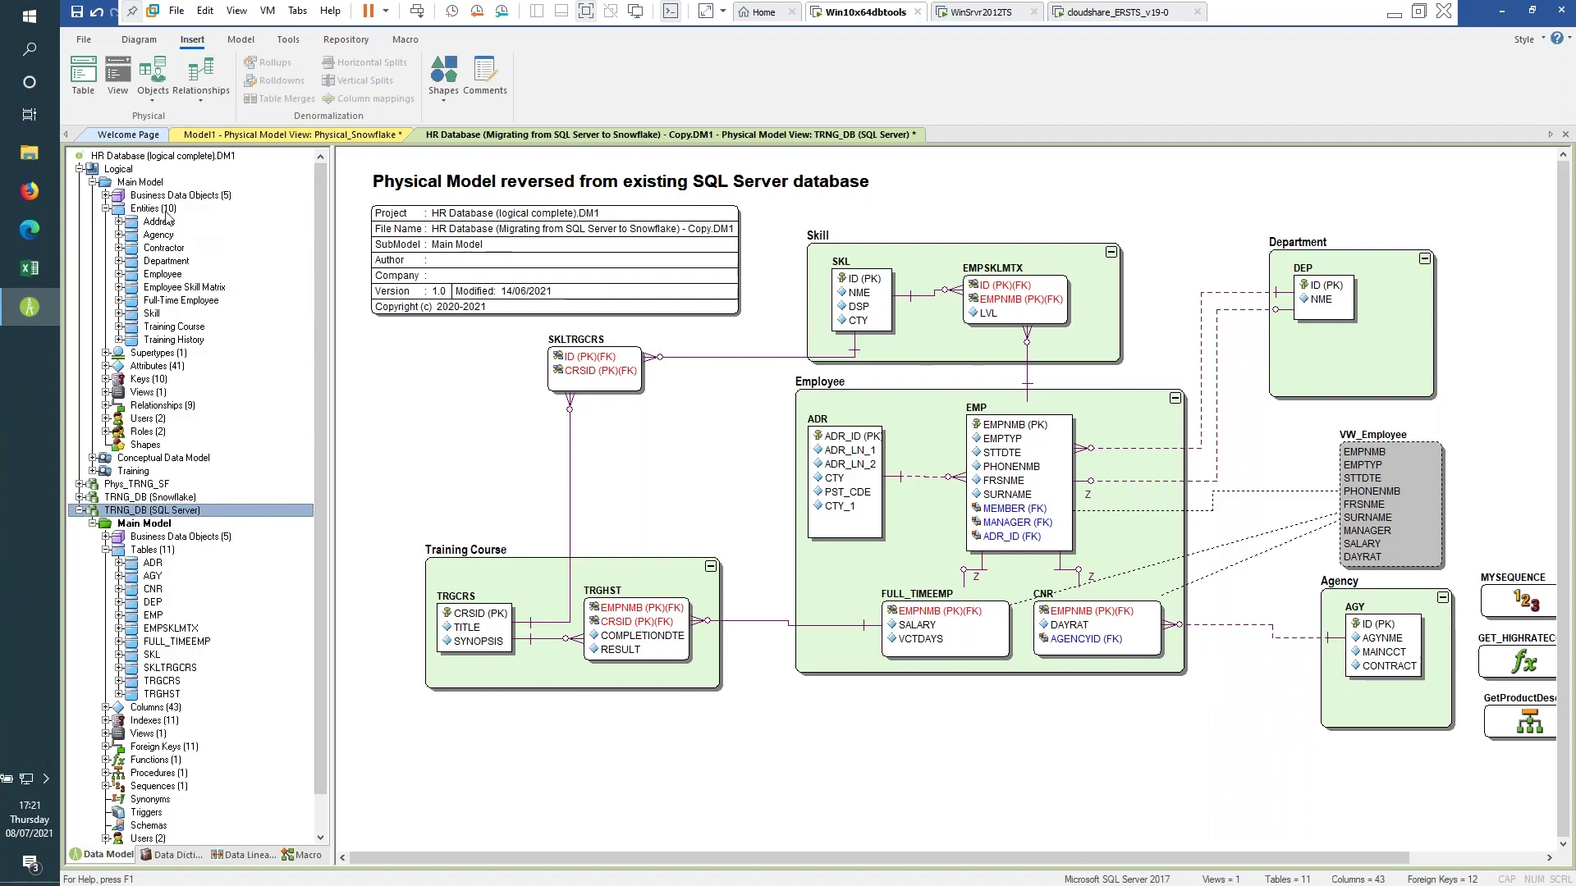
# Start generating a relational physical model named Snowflake_TRN from the logical model, with Snowflake as the target platform.
pyautogui.rightClick(115, 170)
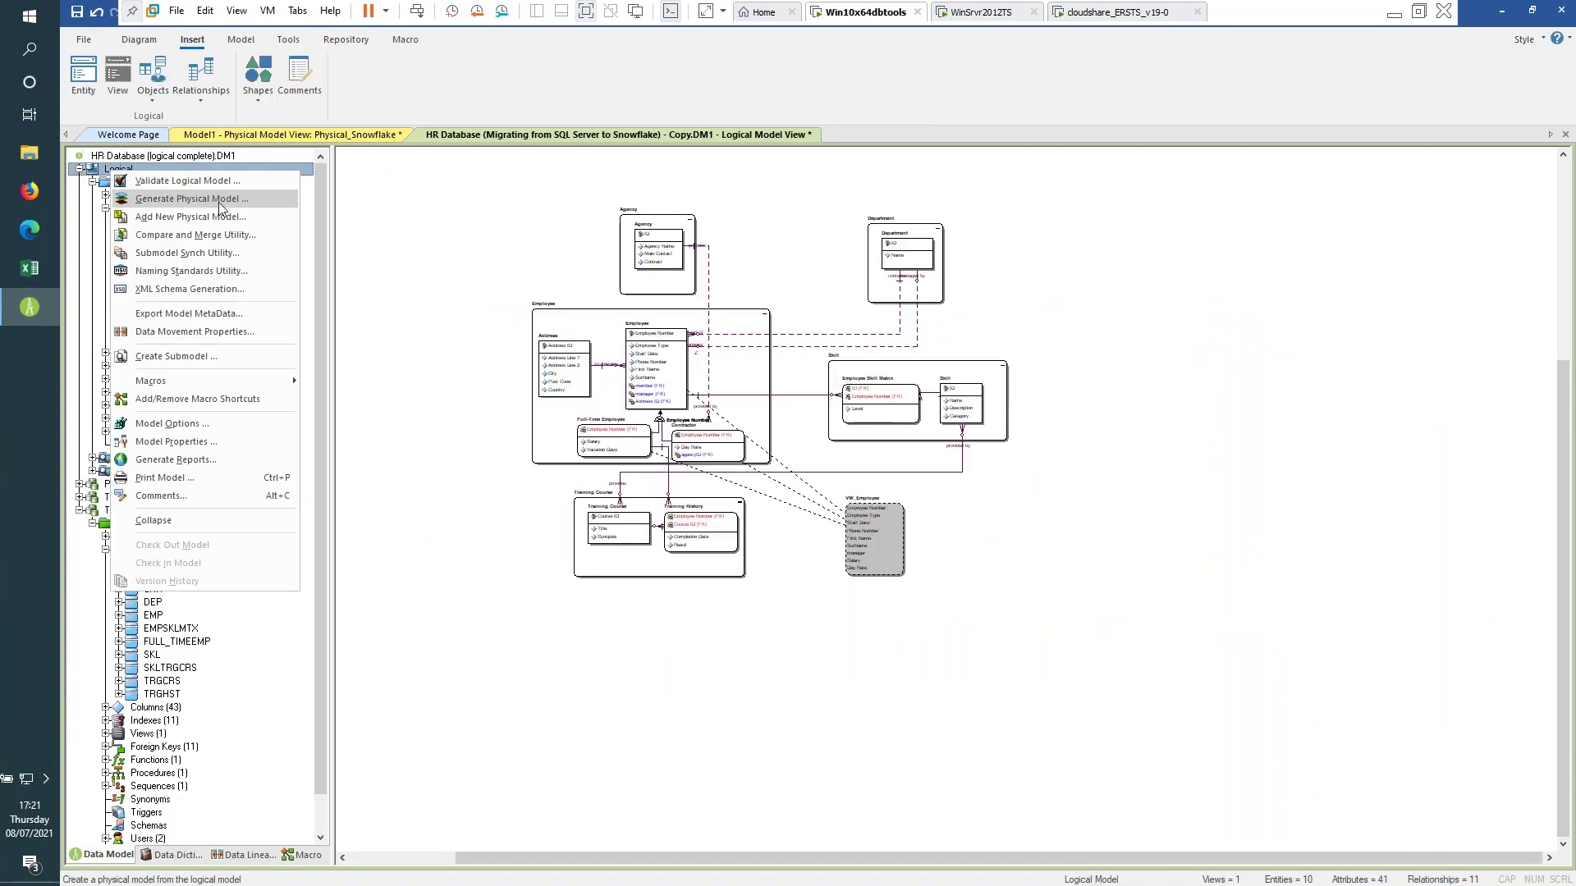
pyautogui.click(191, 199)
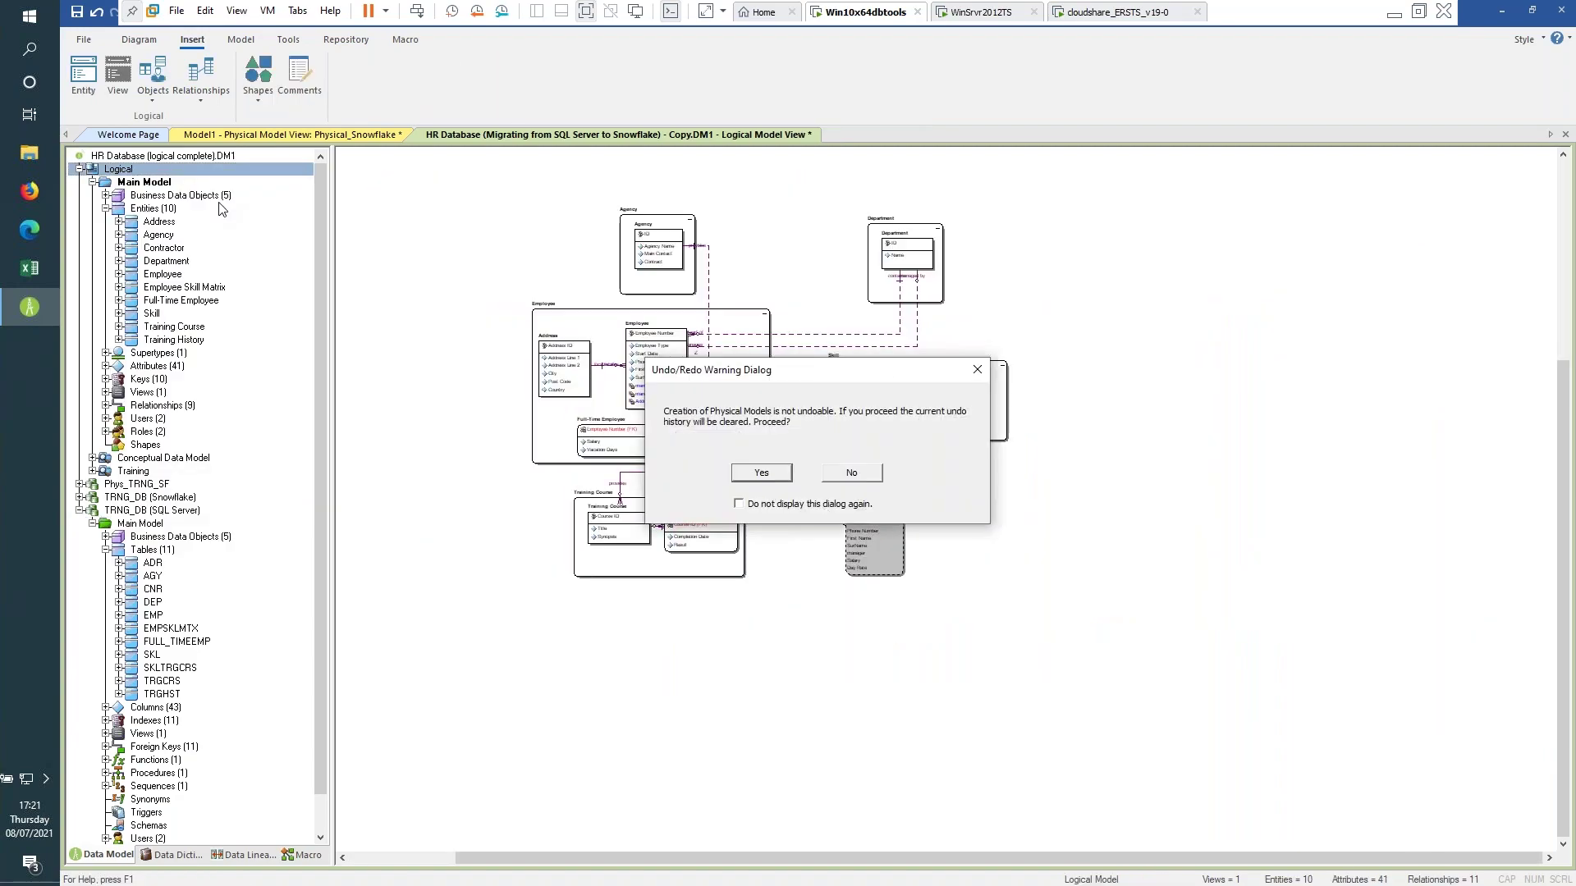
pyautogui.click(774, 479)
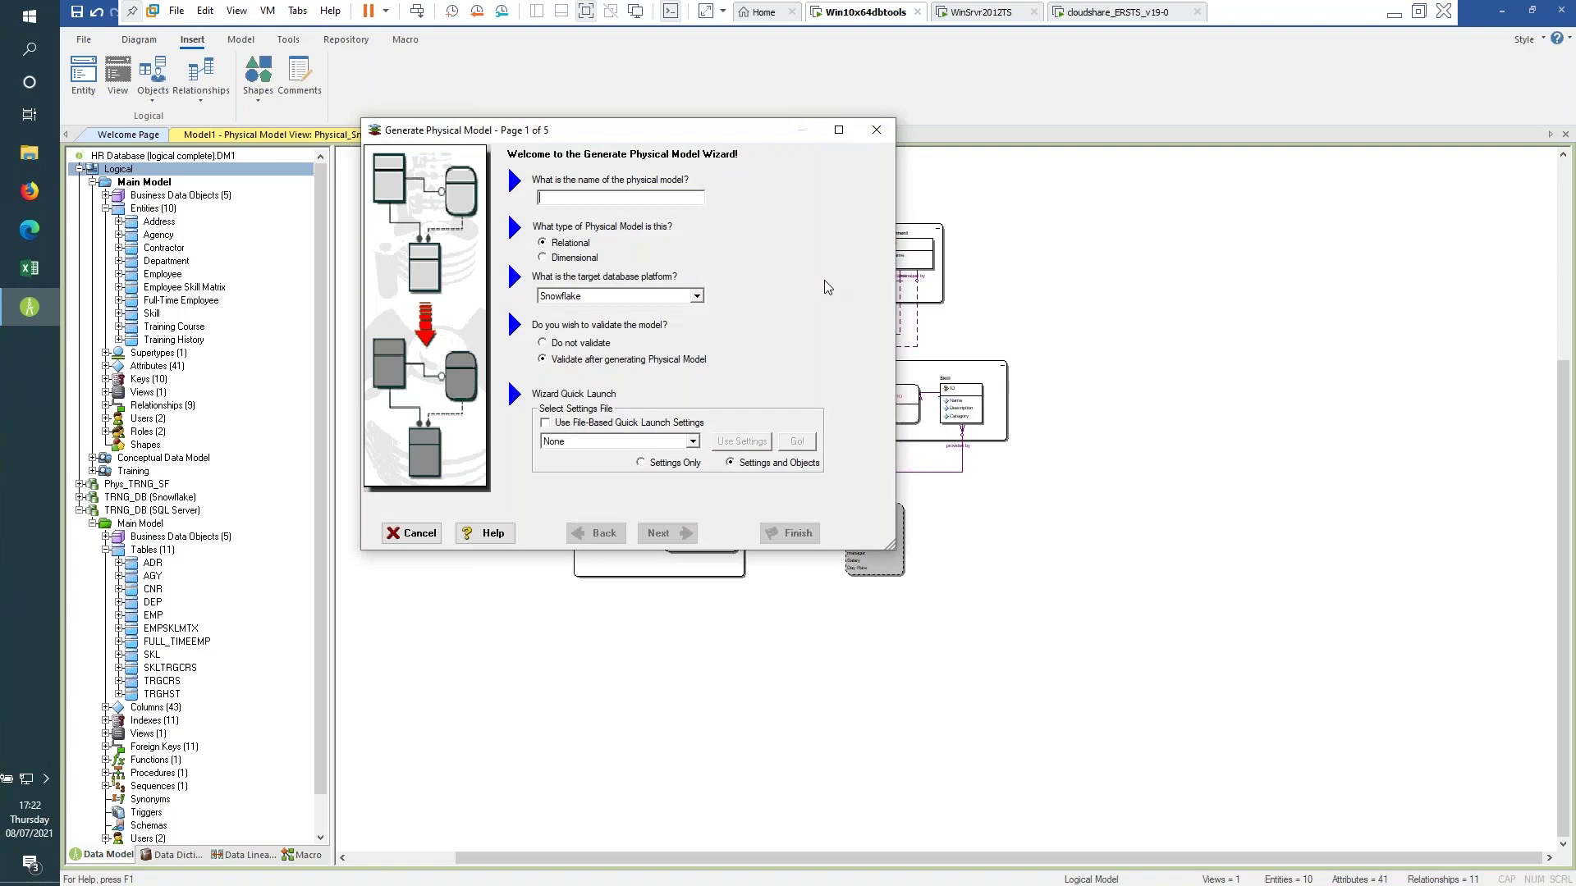
pyautogui.write('Snowf')
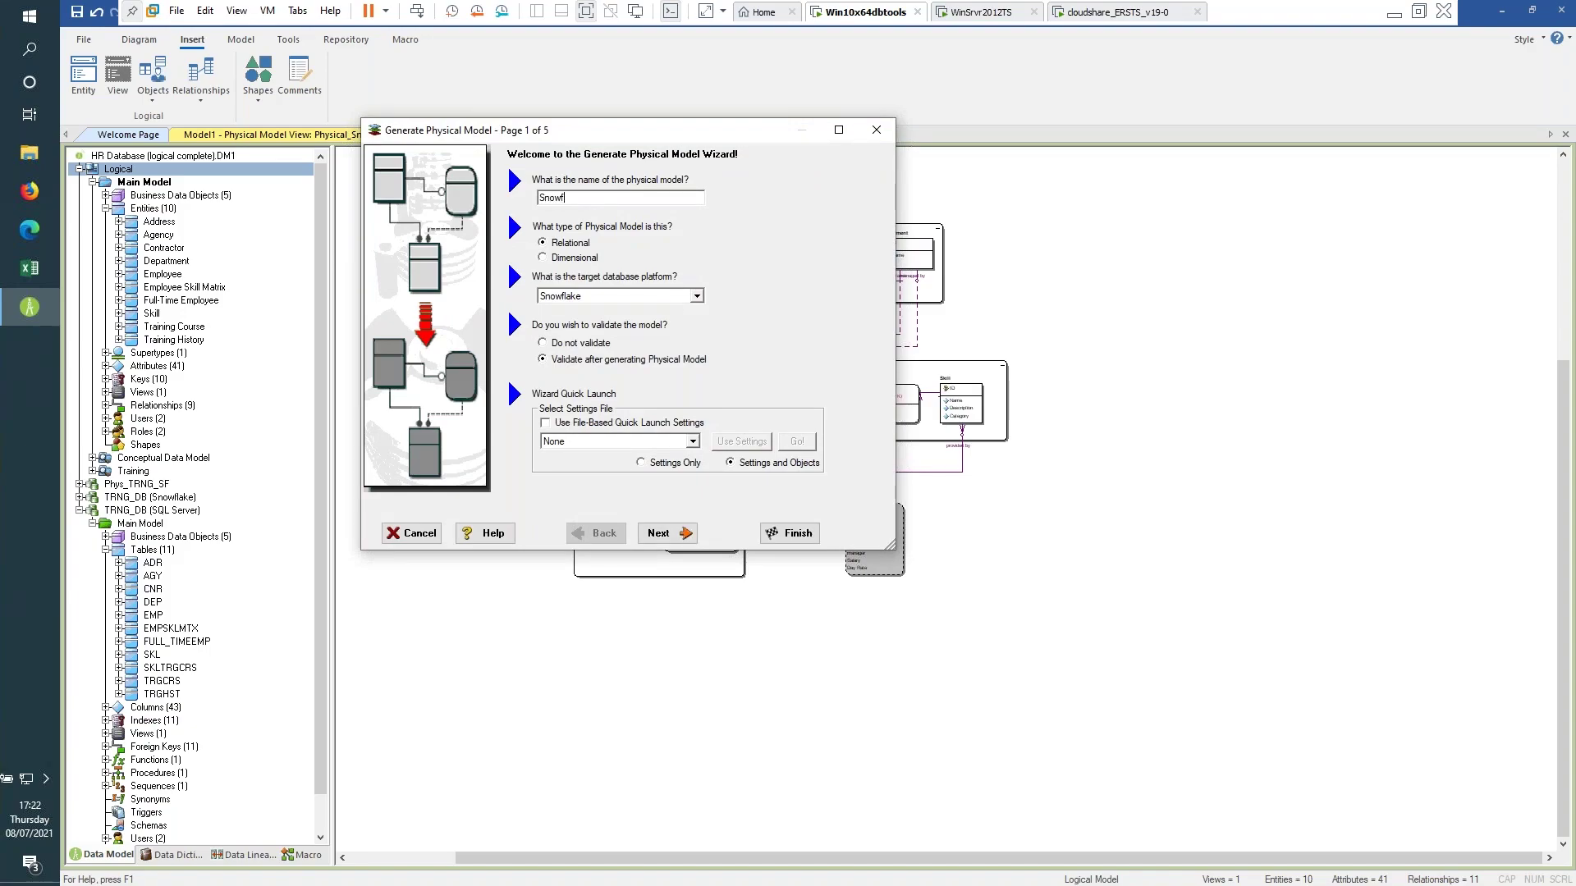
pyautogui.write('lake_TRN')
pyautogui.click(697, 296)
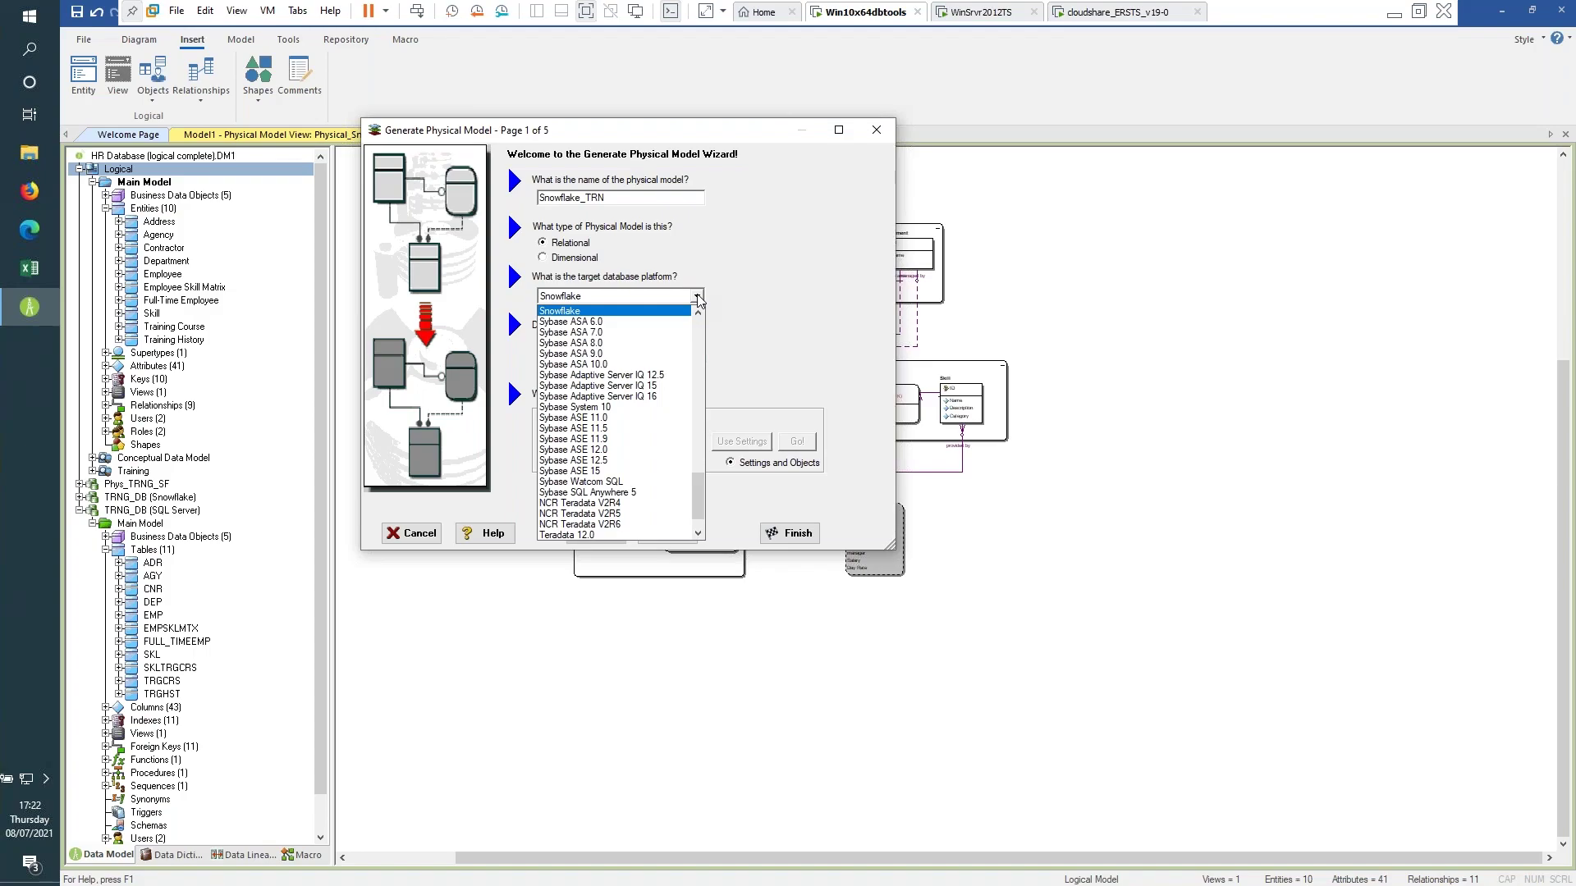
pyautogui.click(612, 311)
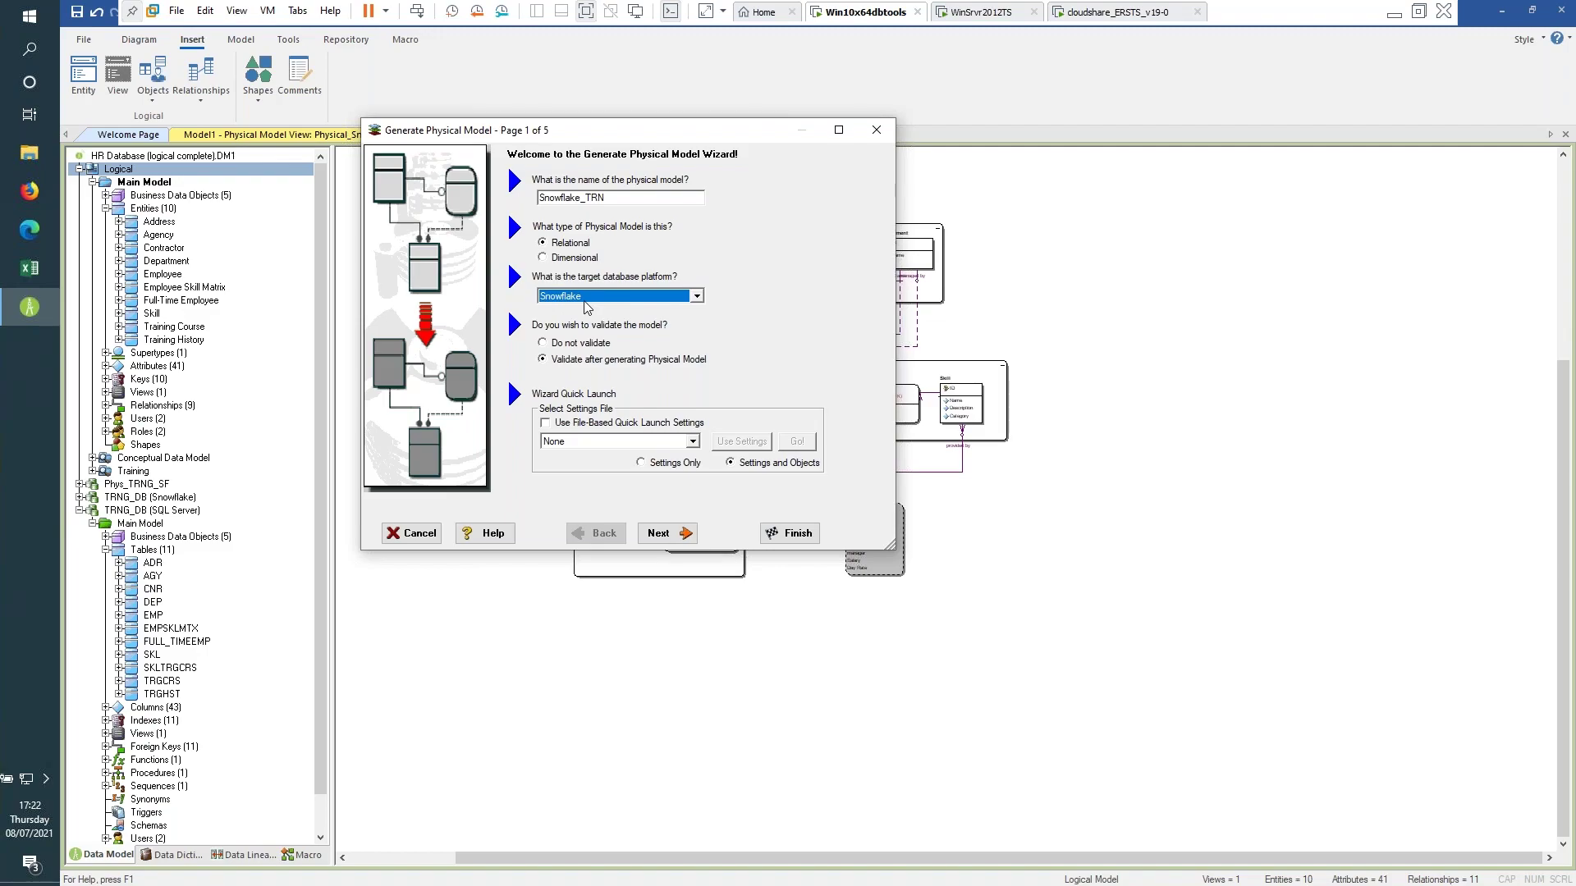
pyautogui.click(676, 535)
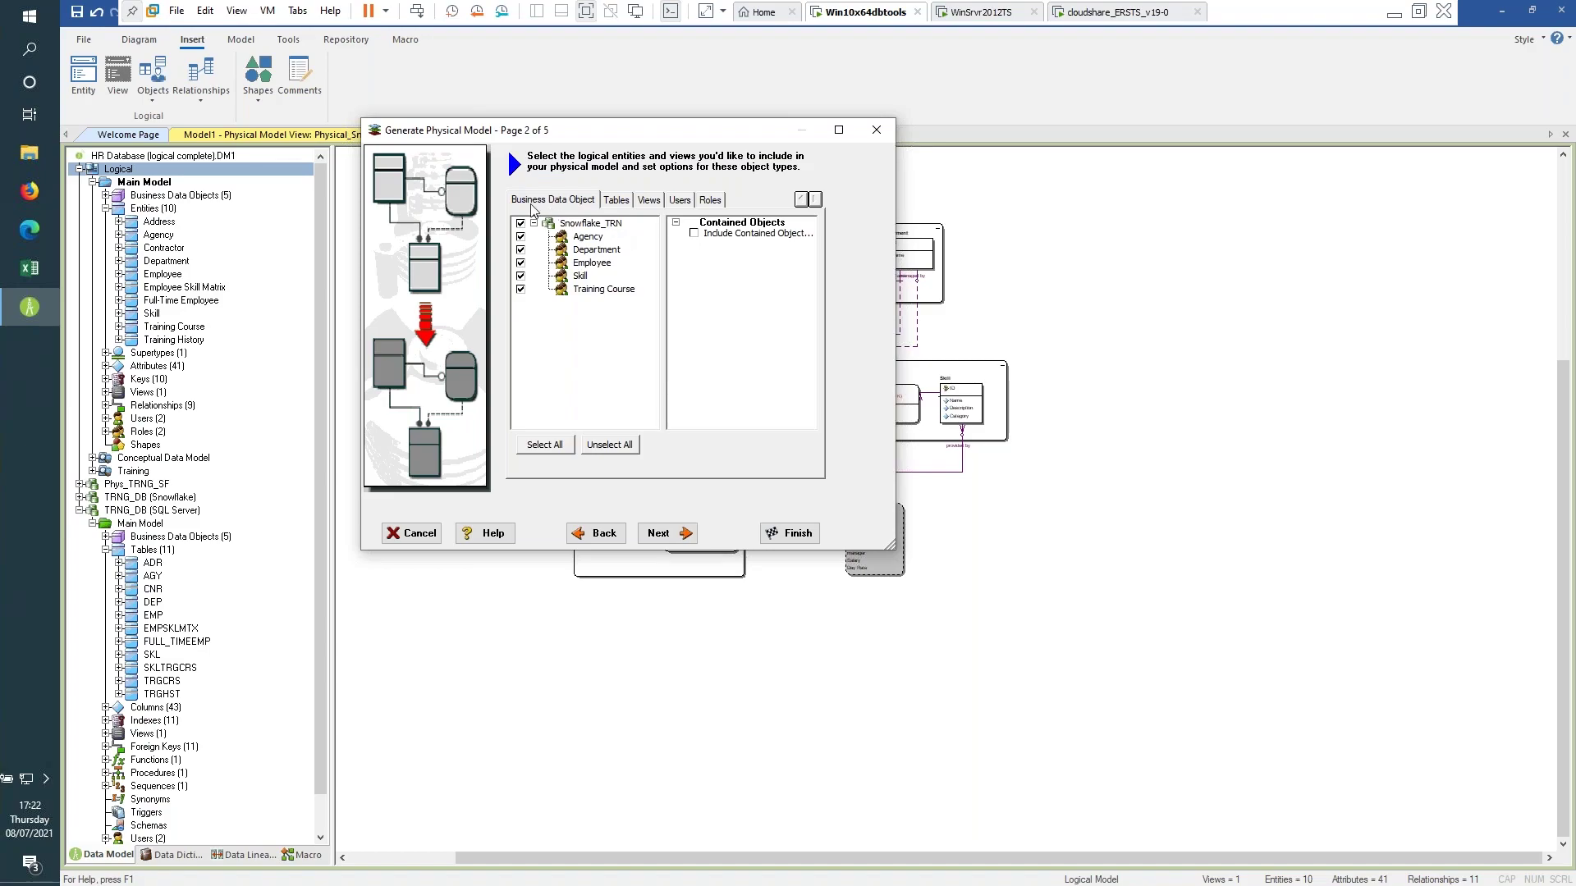
# Review the included tables, views, users and roles, and generate the physical model with the default naming and Snowflake (system) datatype mapping.
pyautogui.click(616, 201)
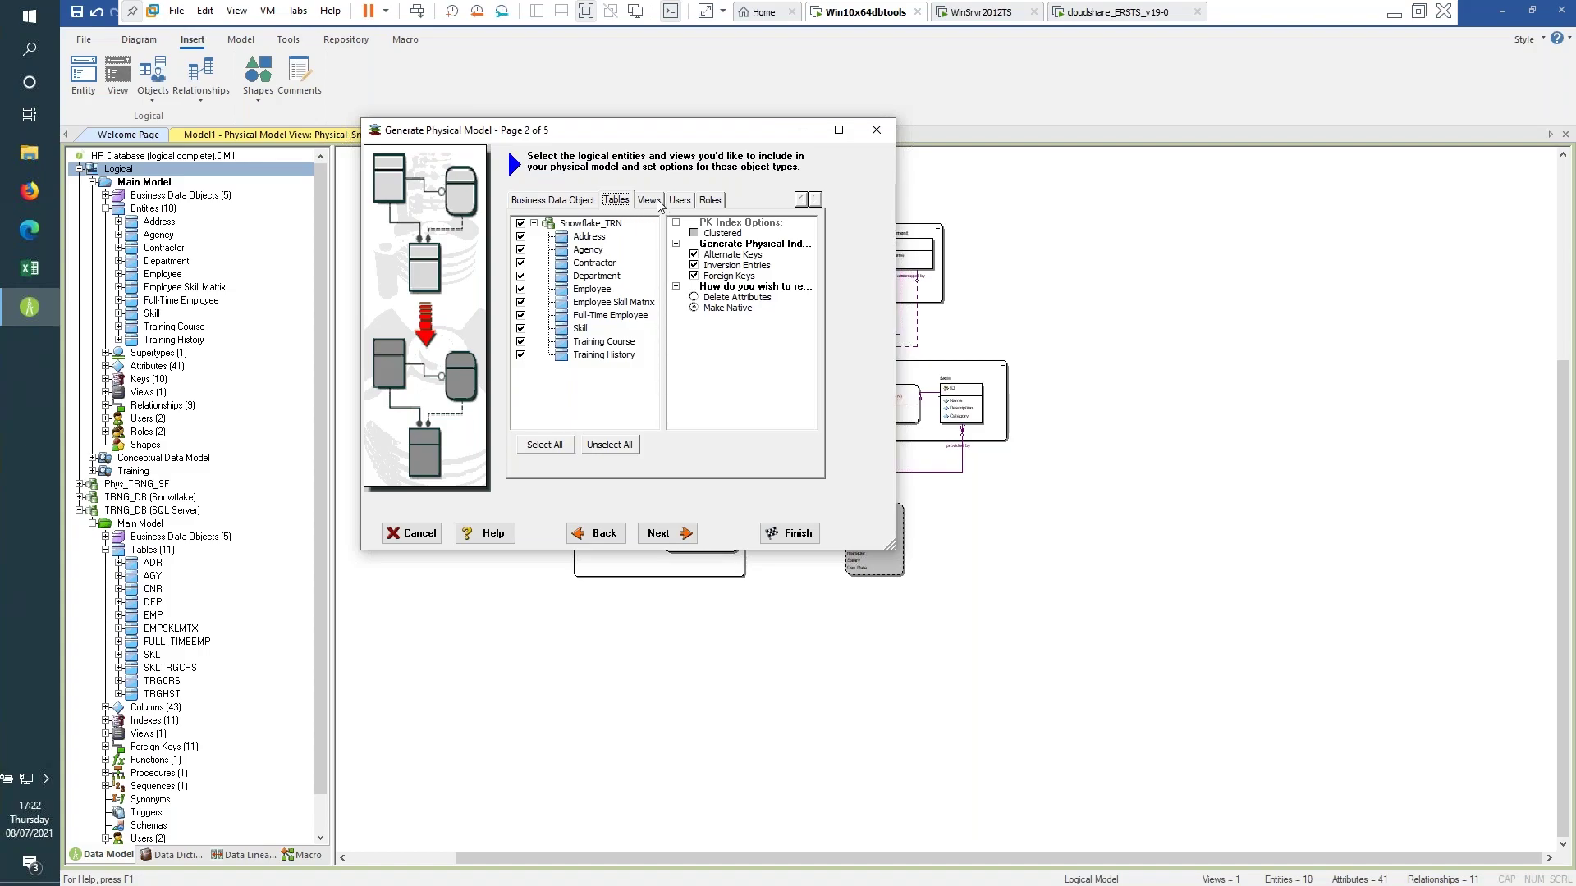
pyautogui.click(649, 201)
pyautogui.click(679, 201)
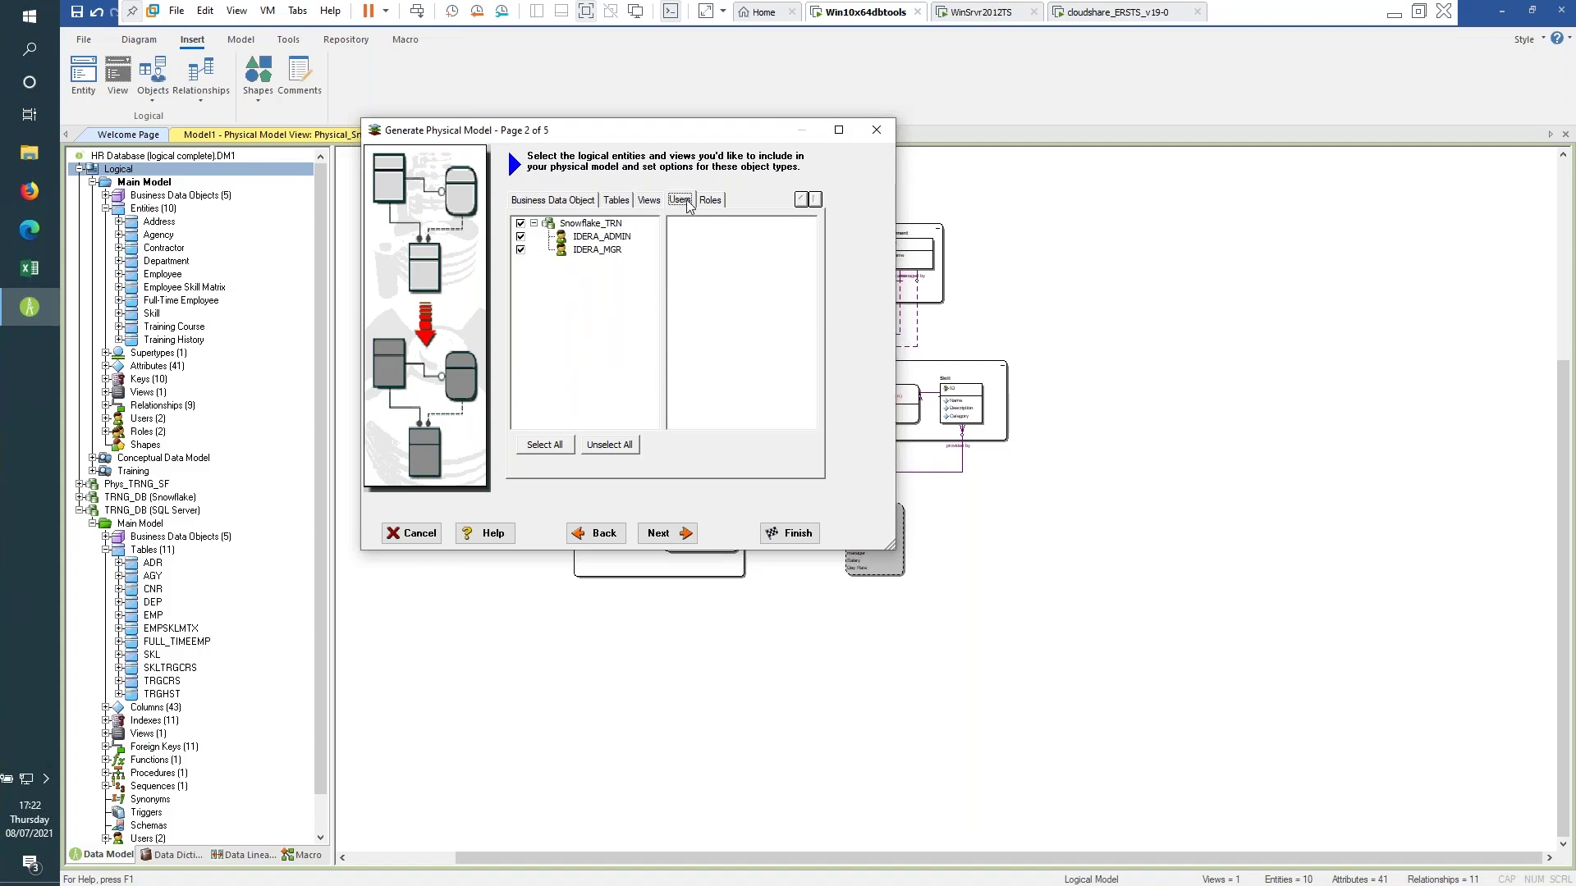
pyautogui.click(707, 201)
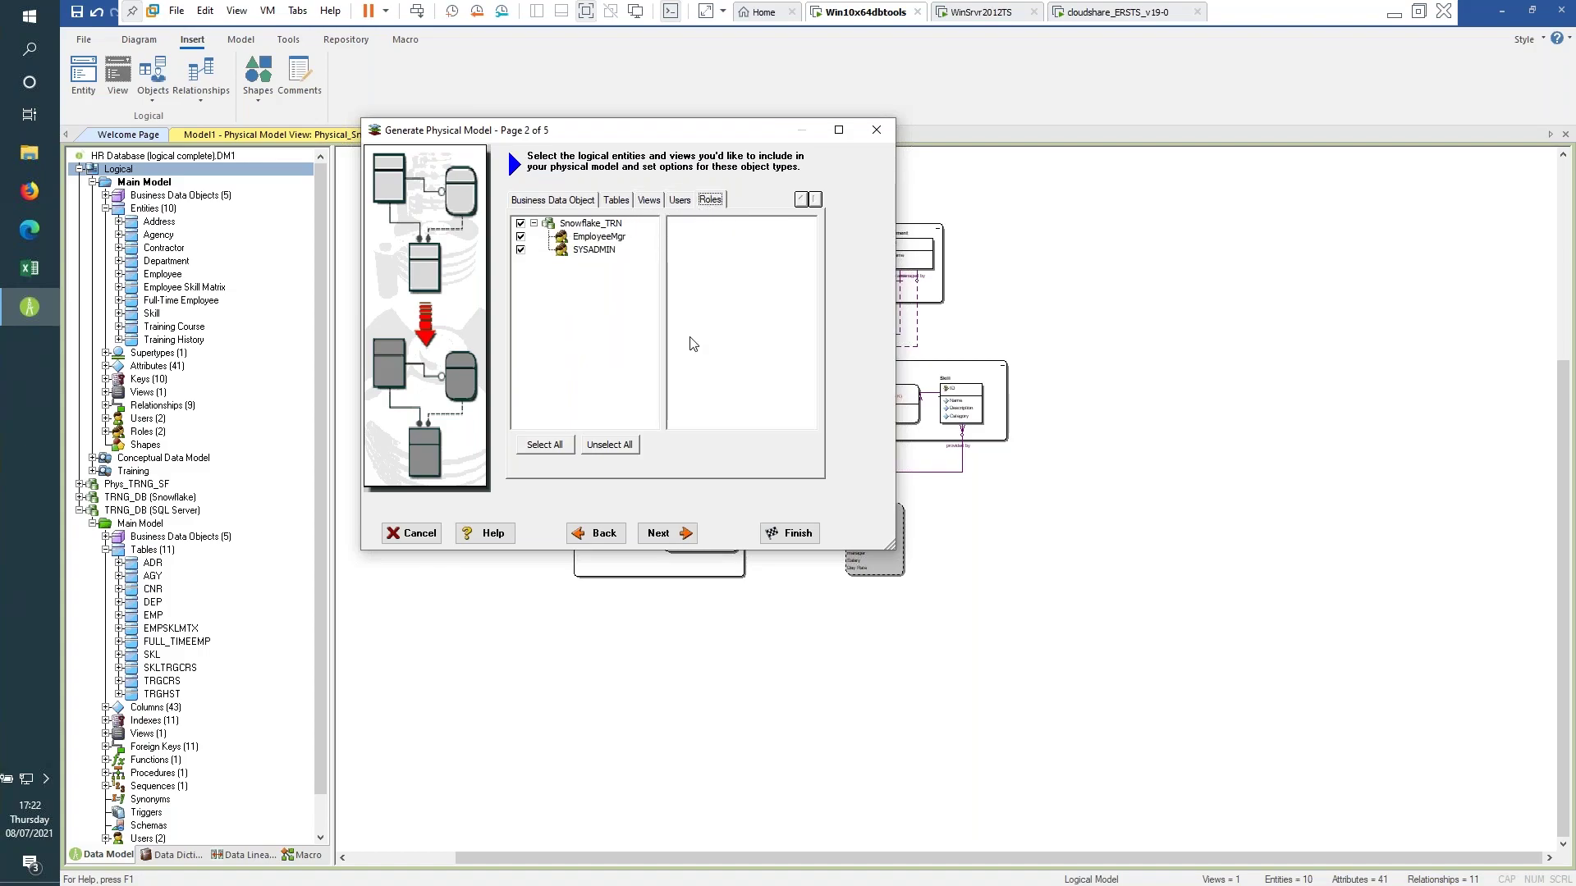
pyautogui.click(657, 534)
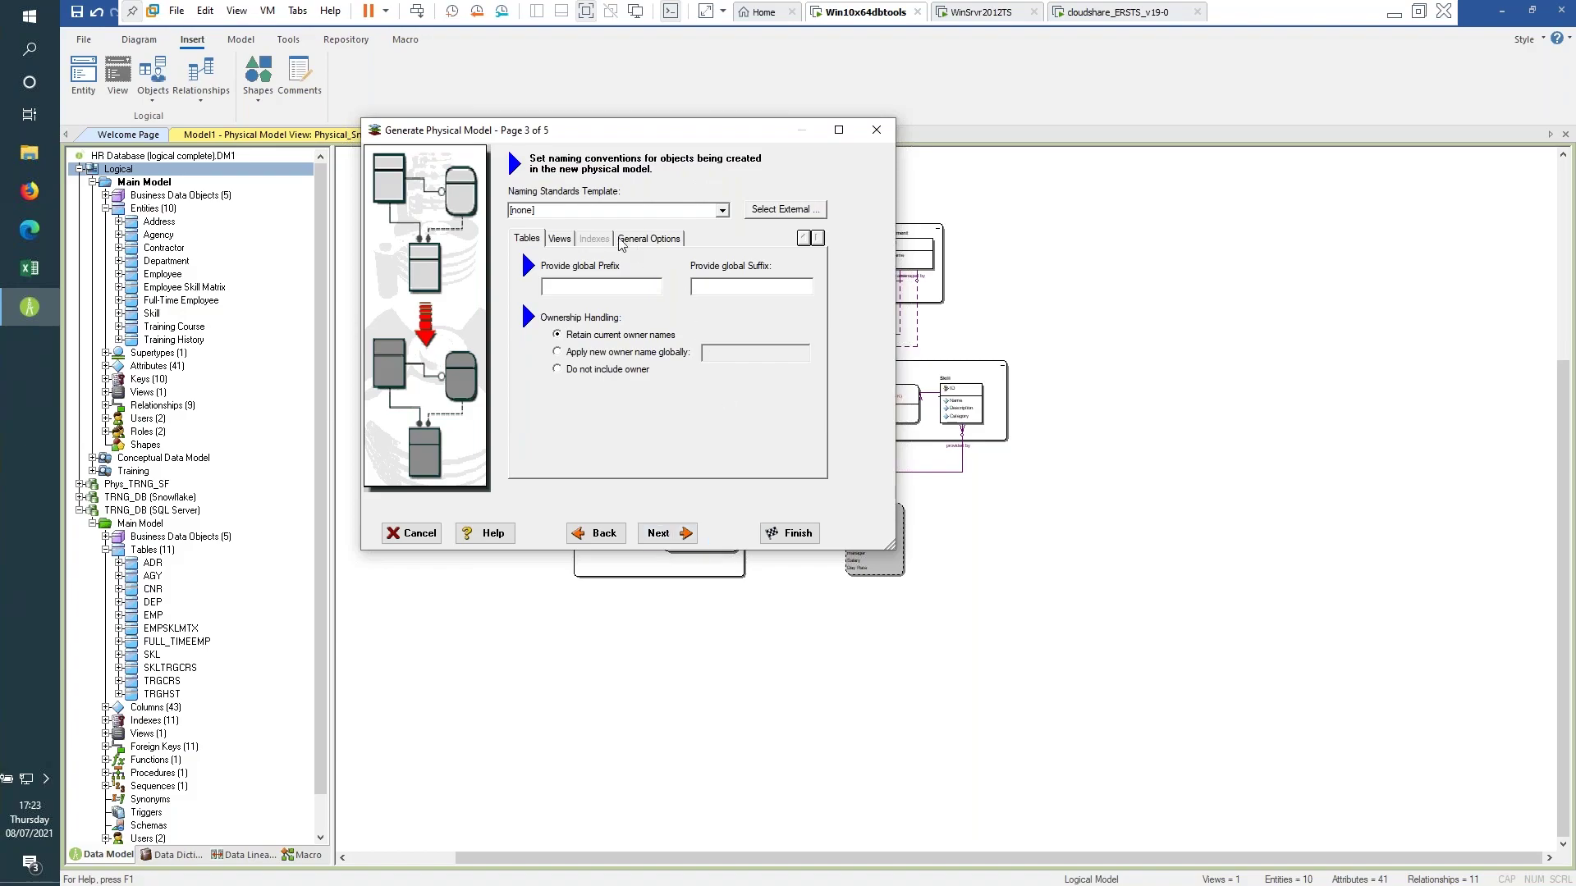
pyautogui.click(661, 535)
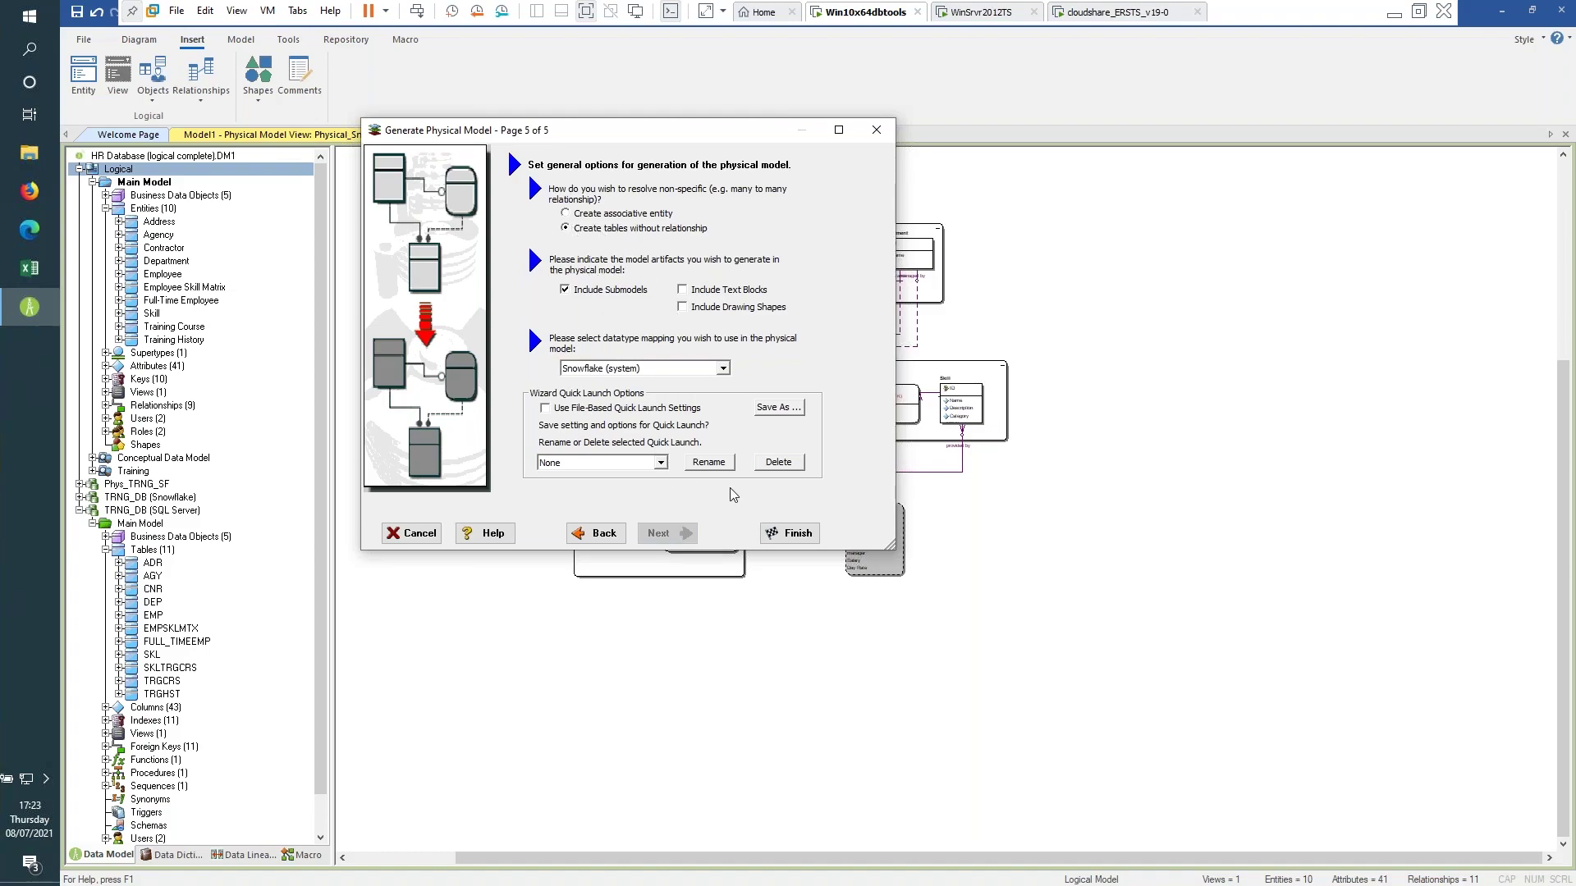
pyautogui.click(792, 538)
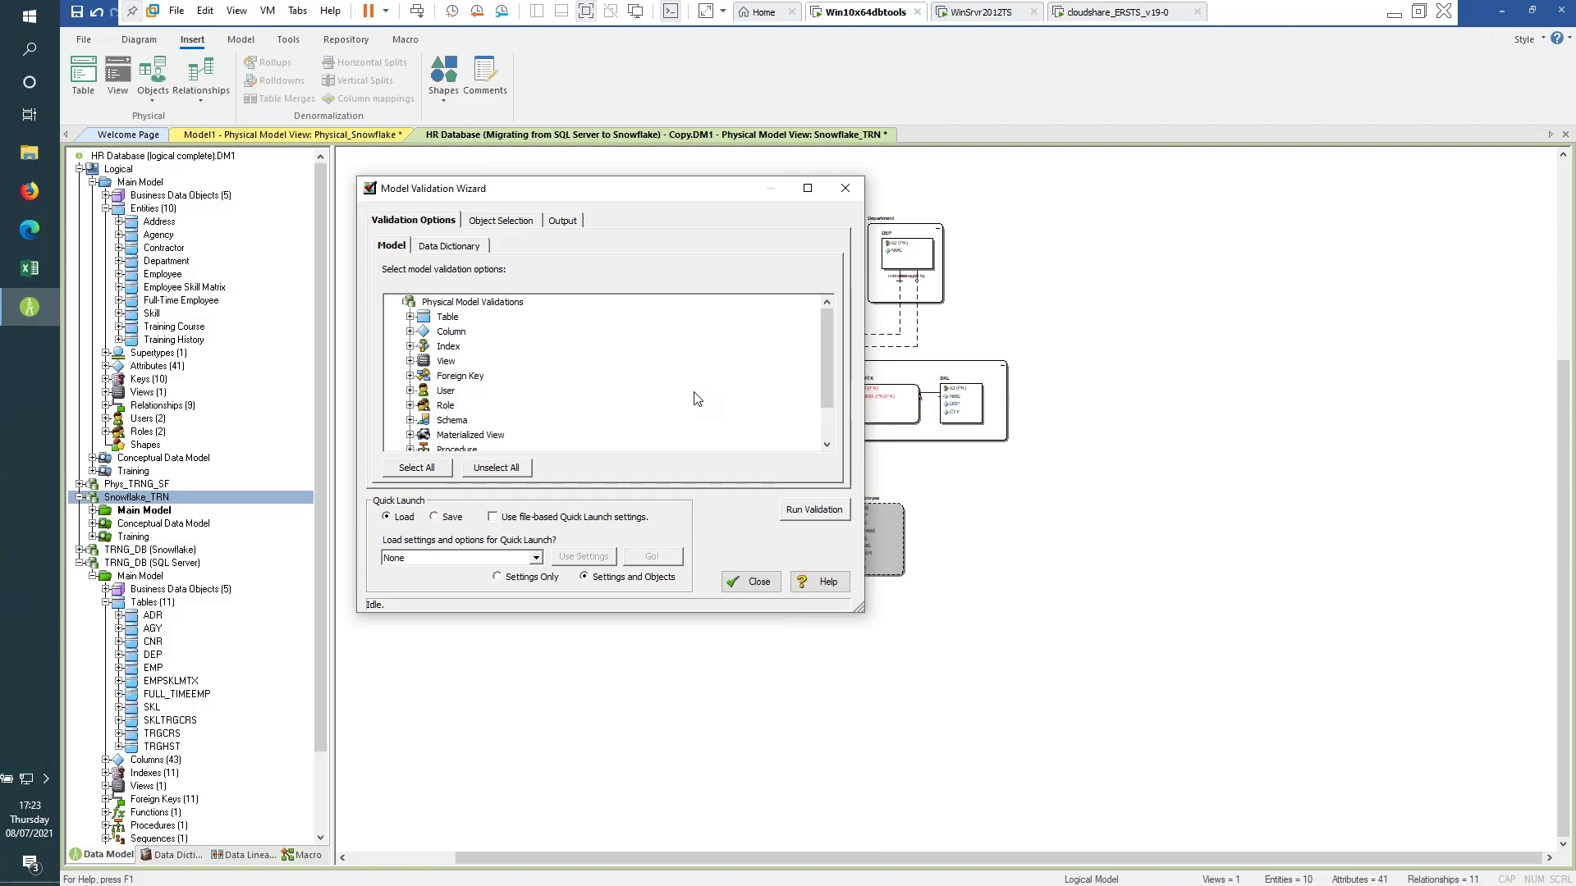
# View the table validation checks, close the Model Validation Wizard without running it, and collapse the TRNG_DB (SQL Server) model.
pyautogui.click(410, 318)
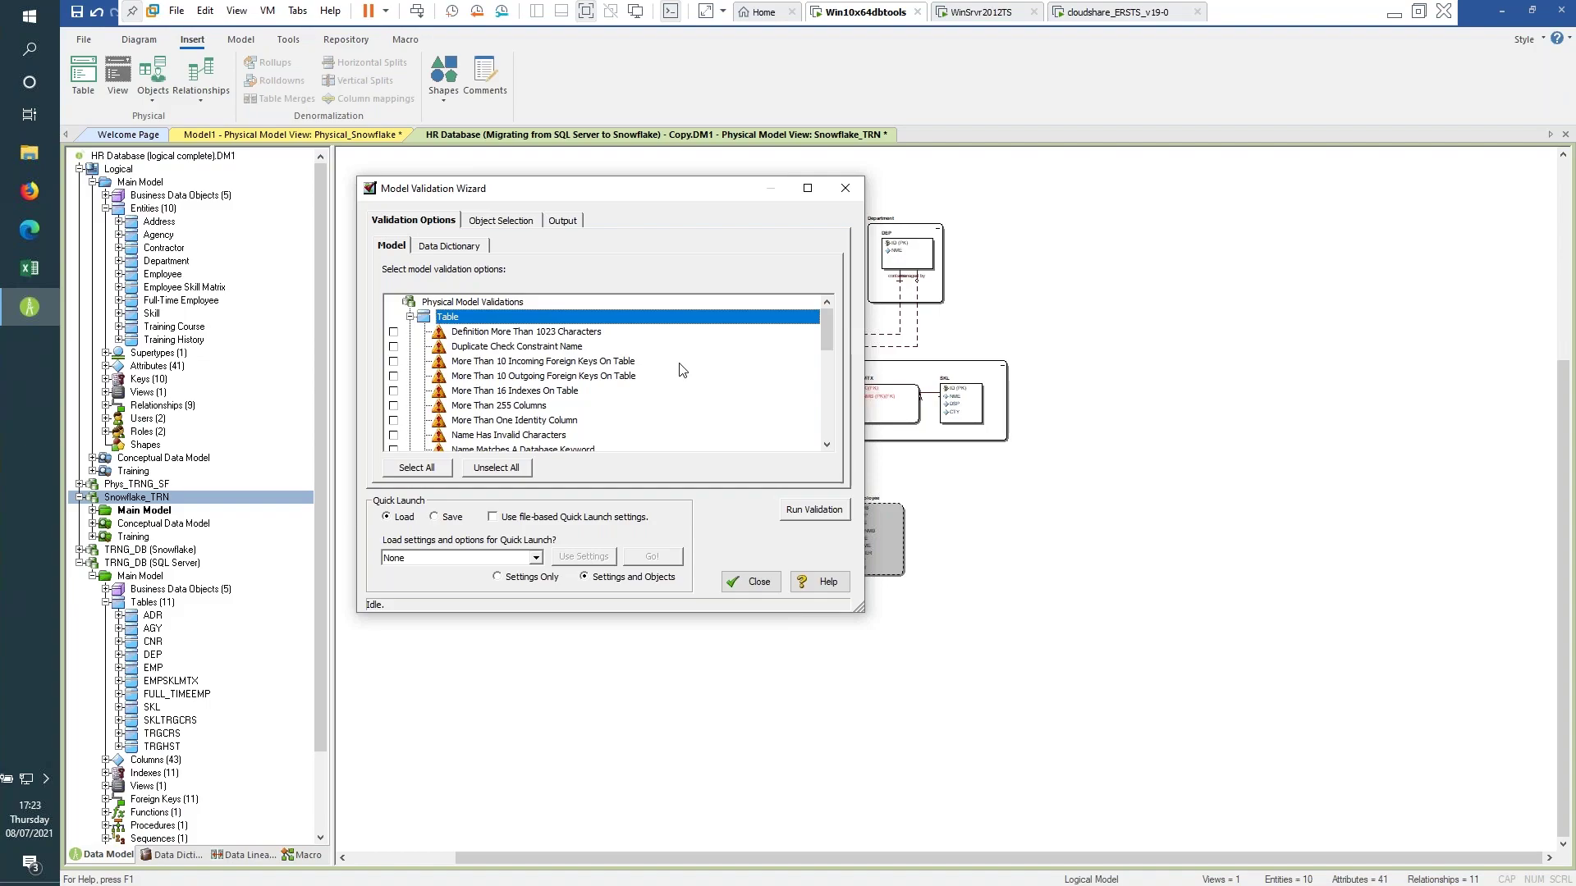
pyautogui.click(773, 586)
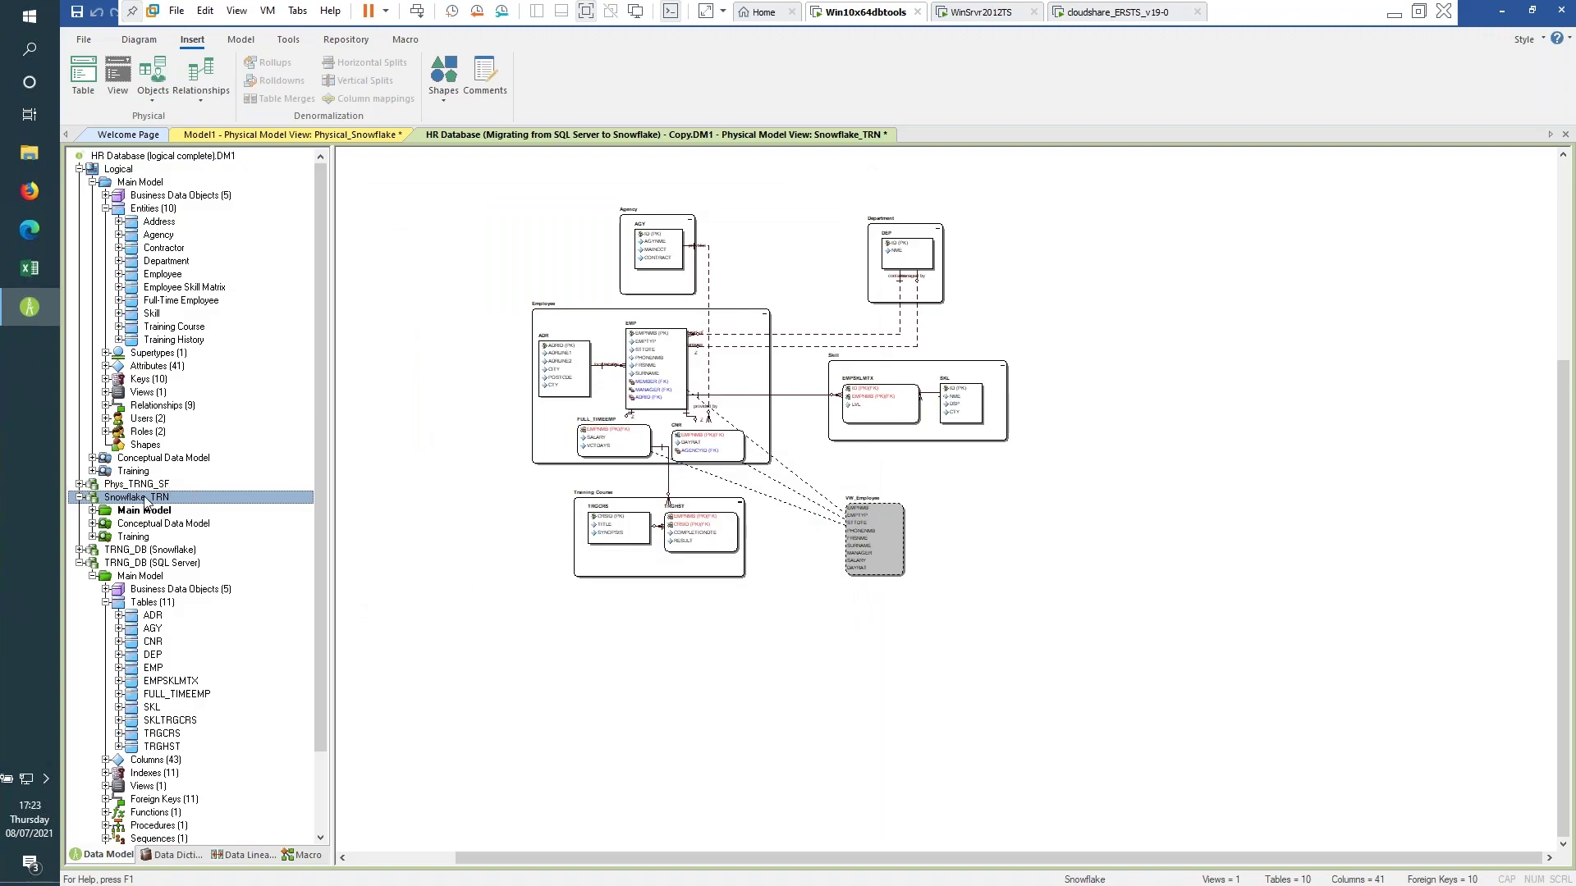
pyautogui.click(80, 563)
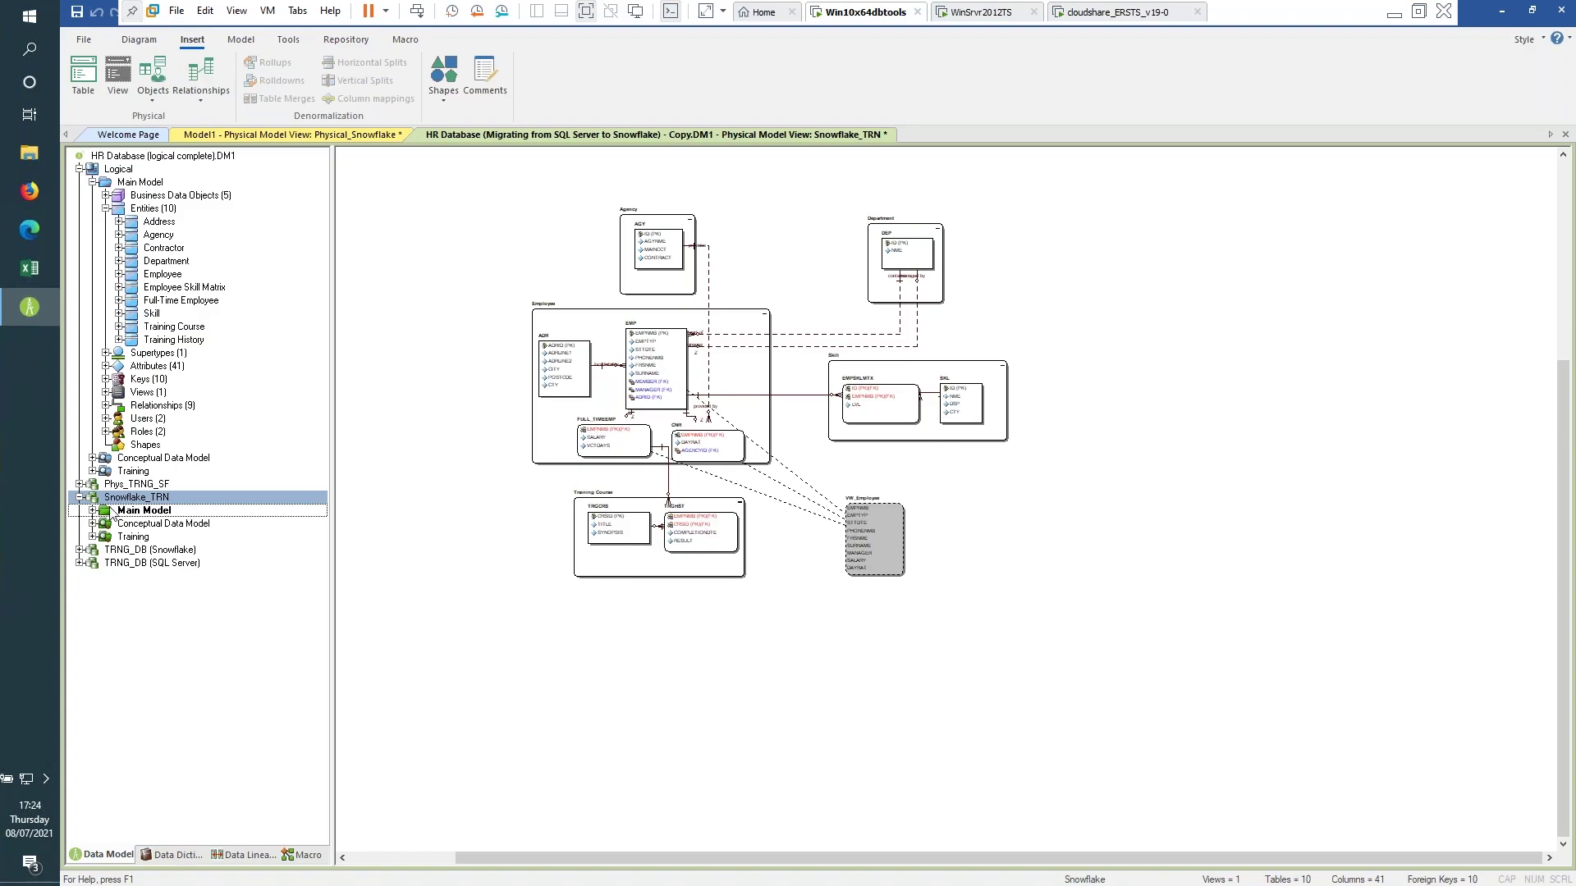
# Check the database platform and datatype mapping settings of the Snowflake_TRN model and leave them without applying a change.
pyautogui.rightClick(164, 498)
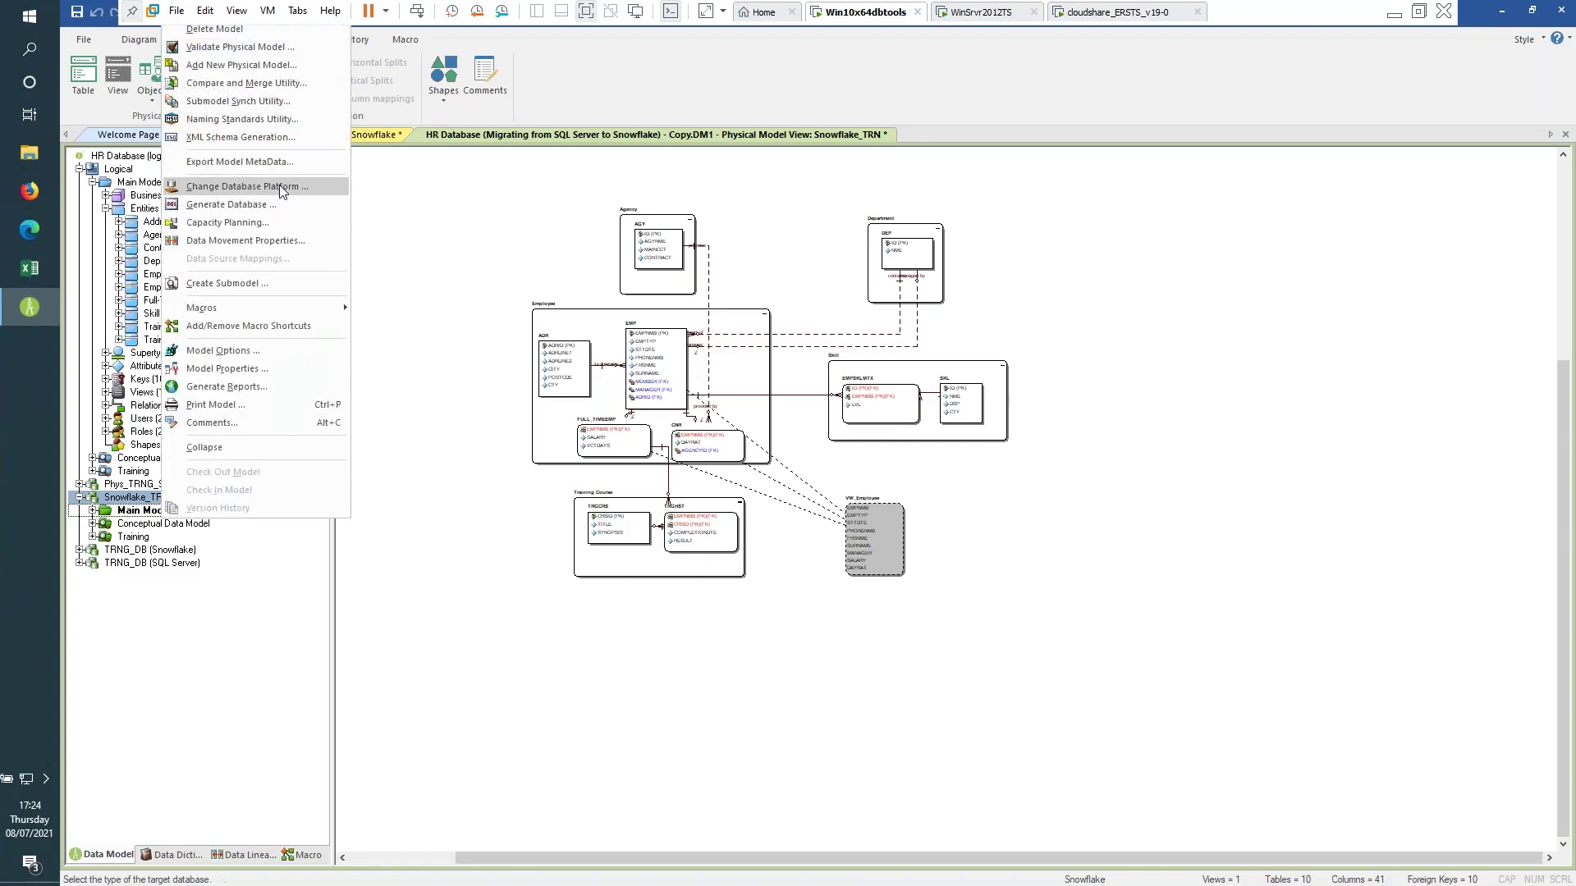
pyautogui.click(332, 187)
pyautogui.click(761, 472)
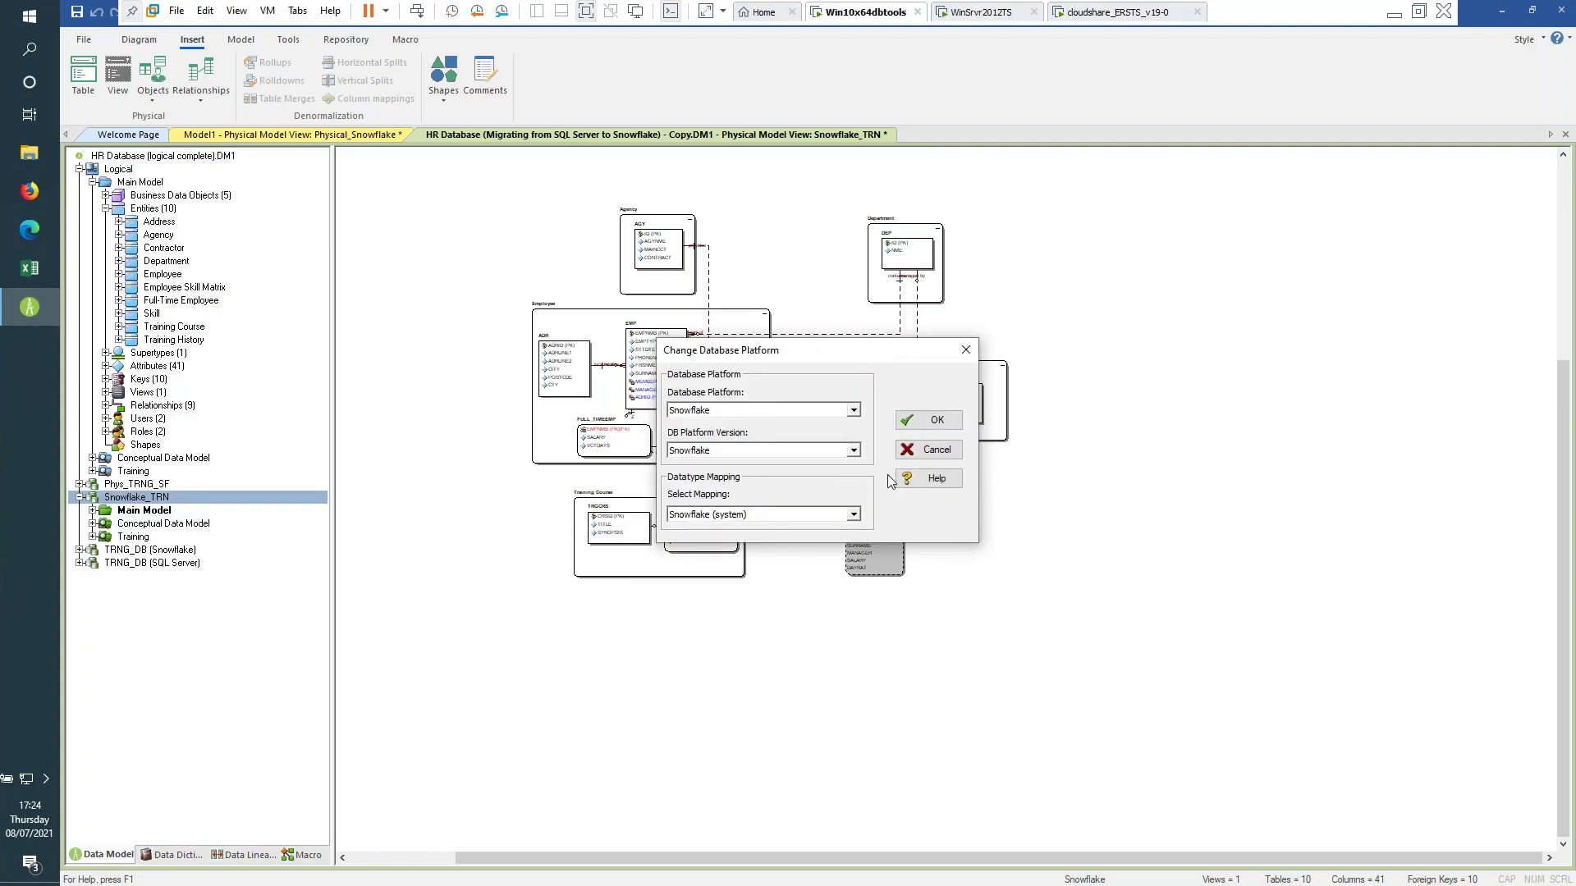
pyautogui.click(956, 451)
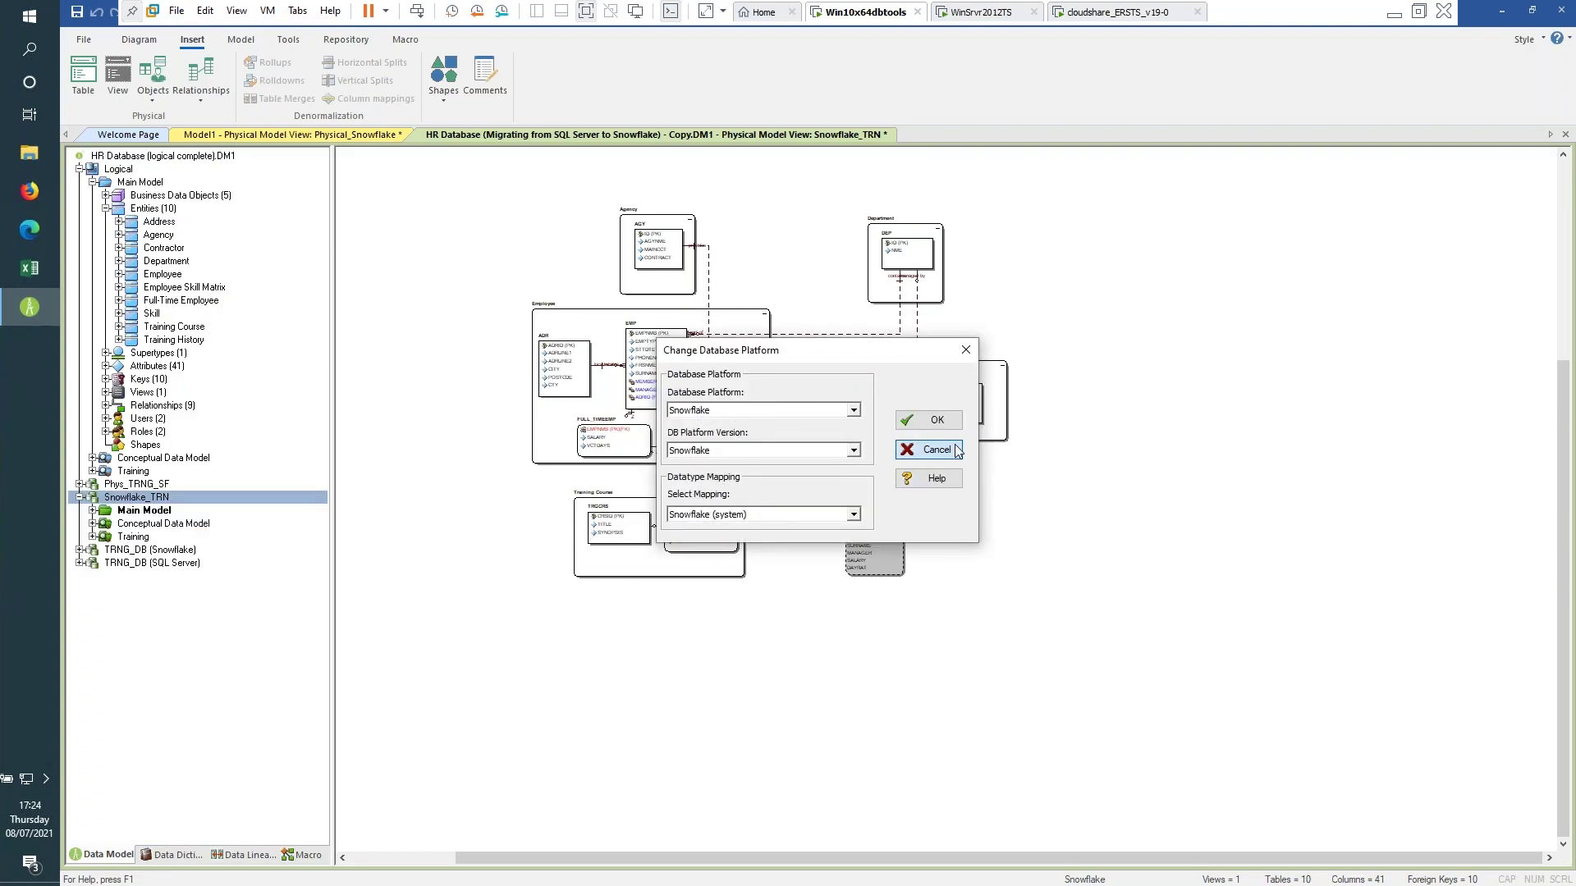
# Inspect the EMP table's columns and its DDL script in the Snowflake_TRN physical model.
pyautogui.click(181, 498)
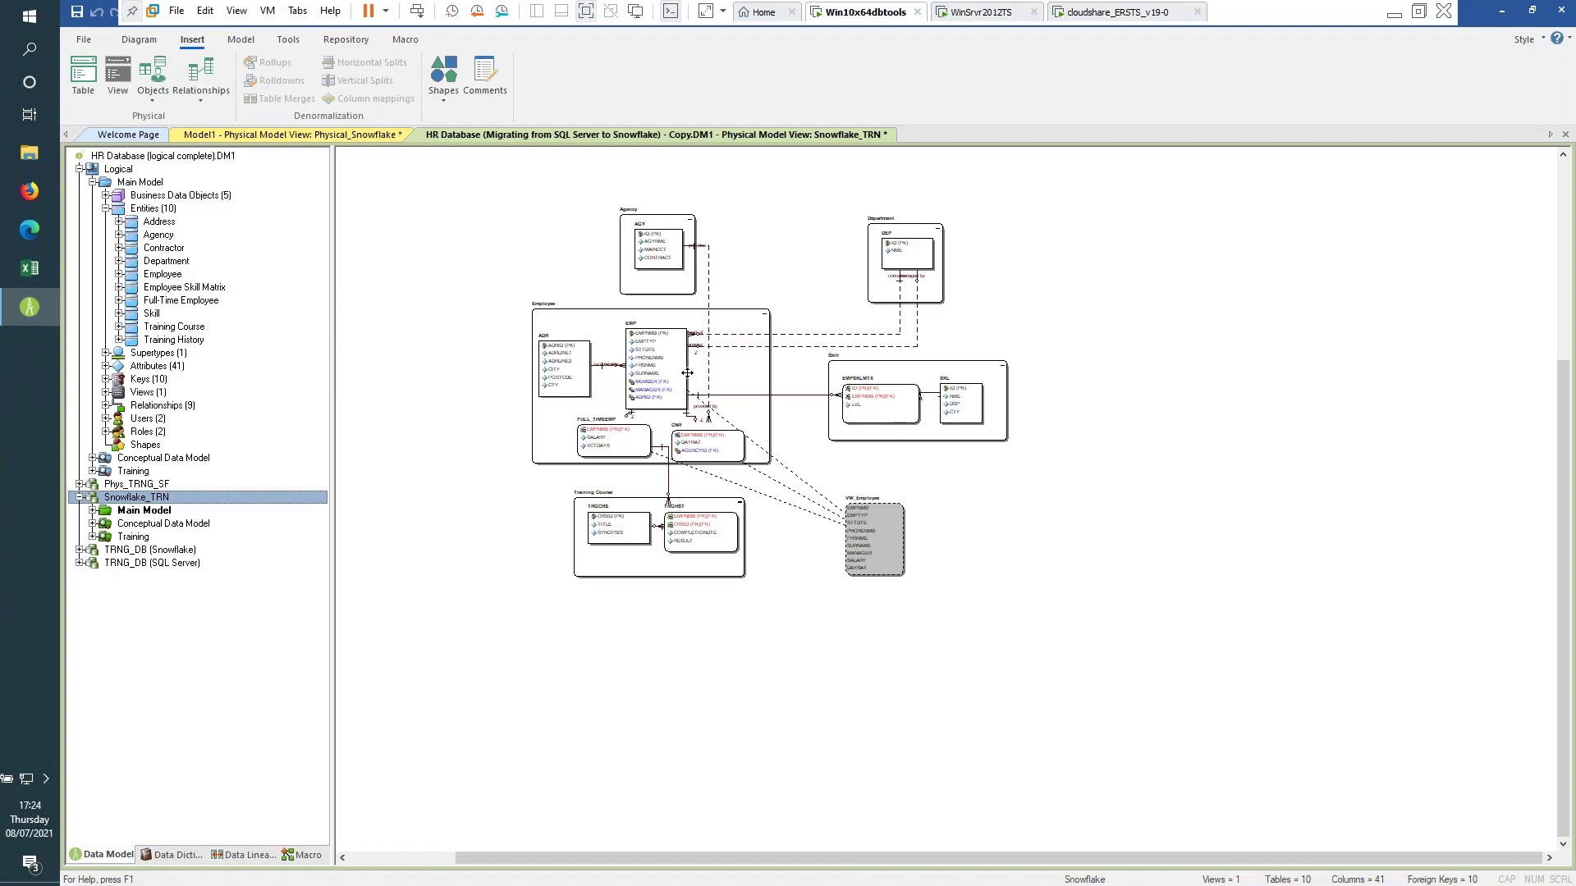
pyautogui.click(659, 367)
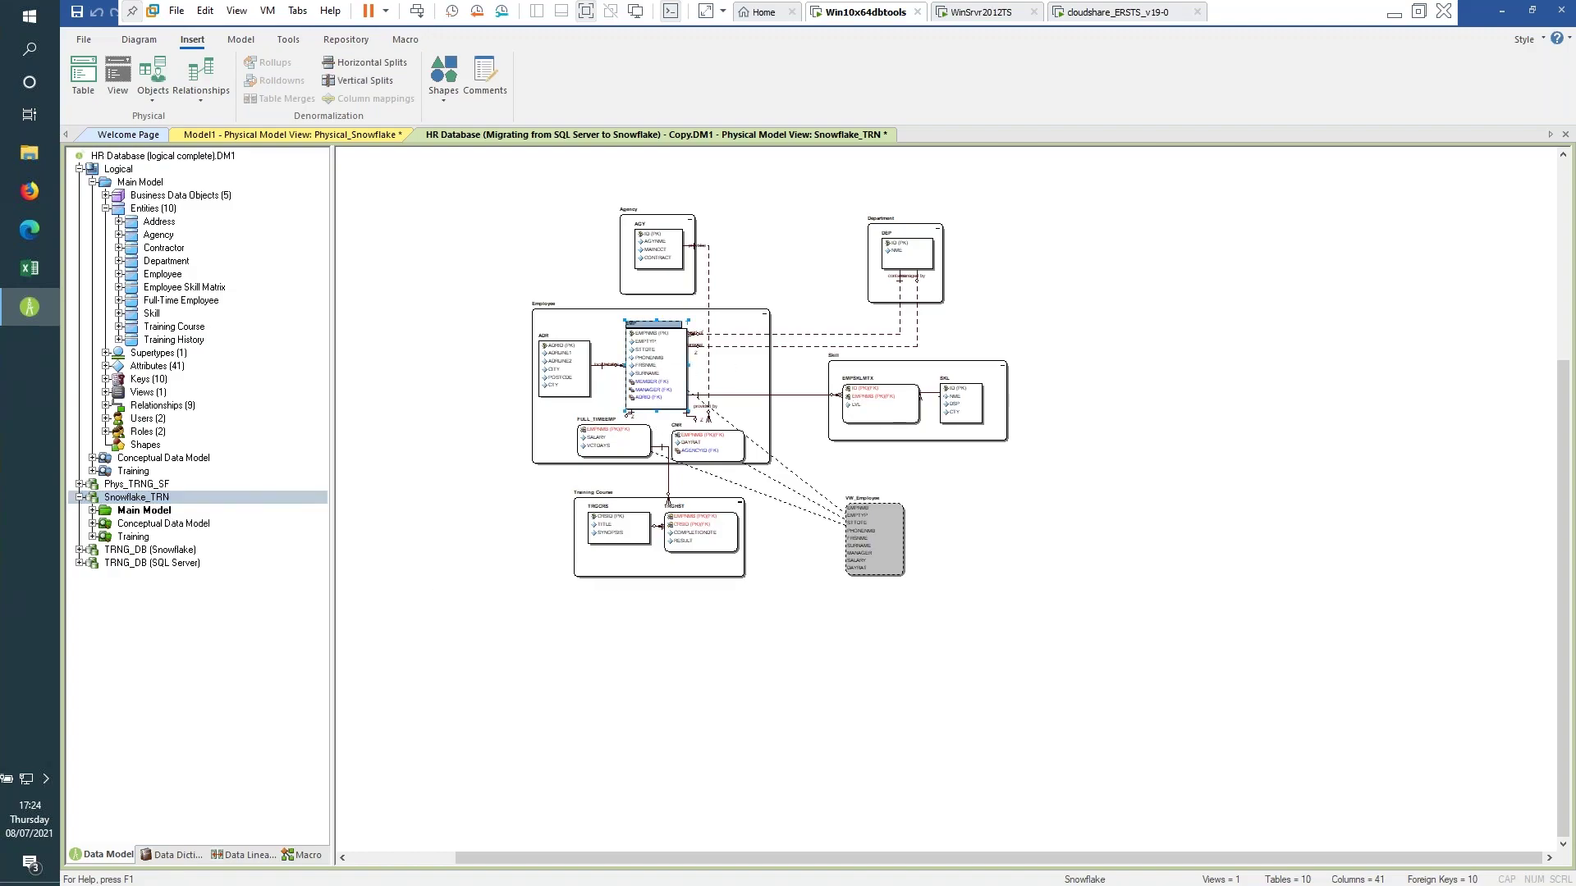
pyautogui.doubleClick(660, 368)
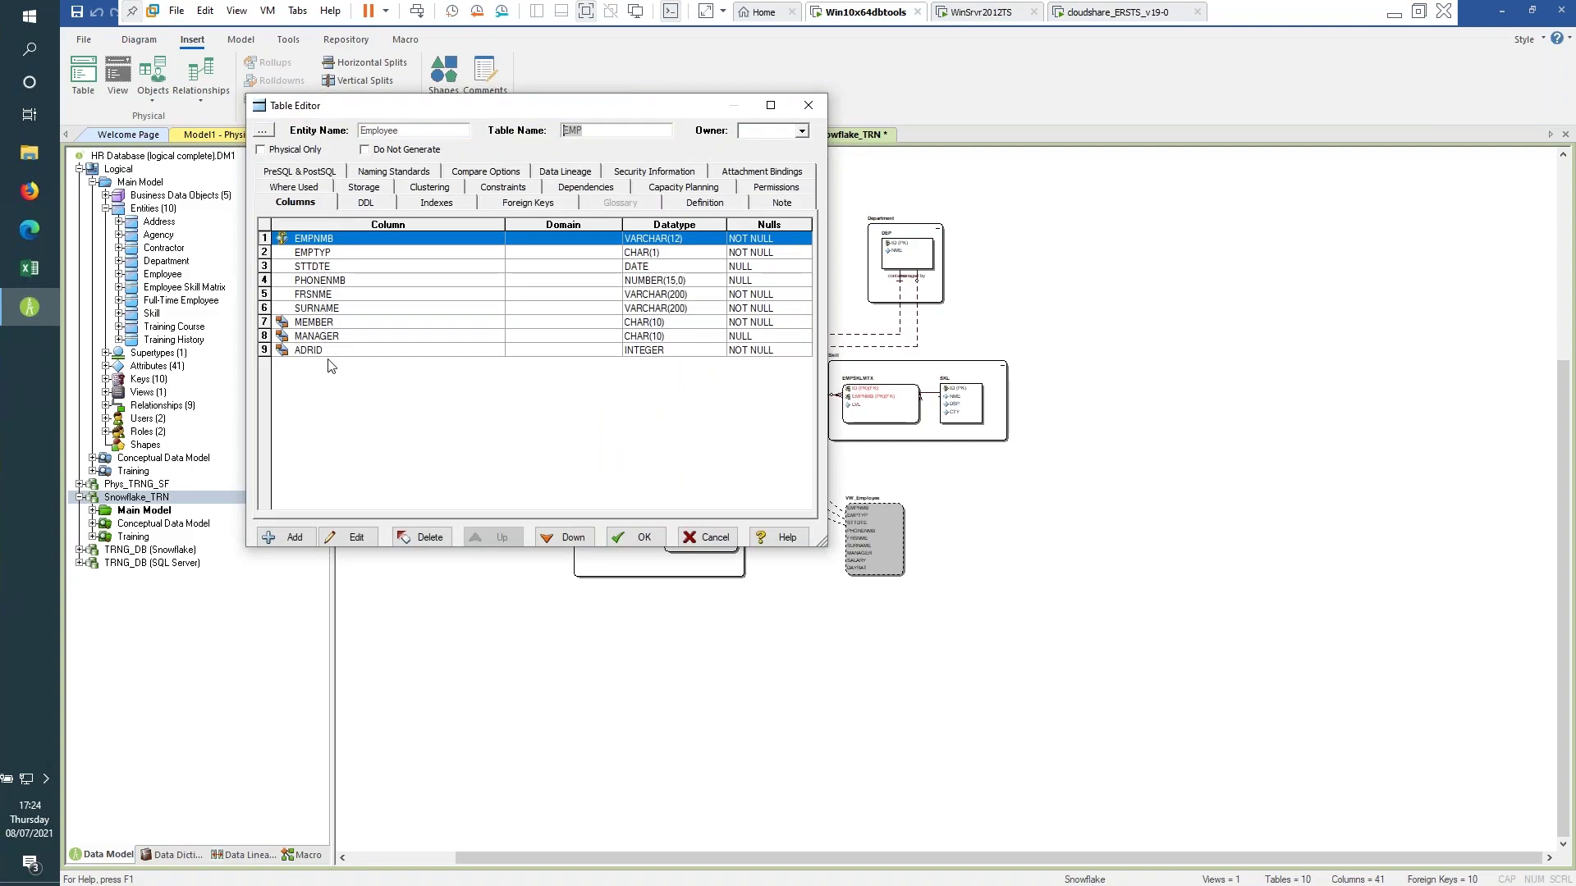
pyautogui.click(369, 203)
pyautogui.scroll(2, 563, 400)
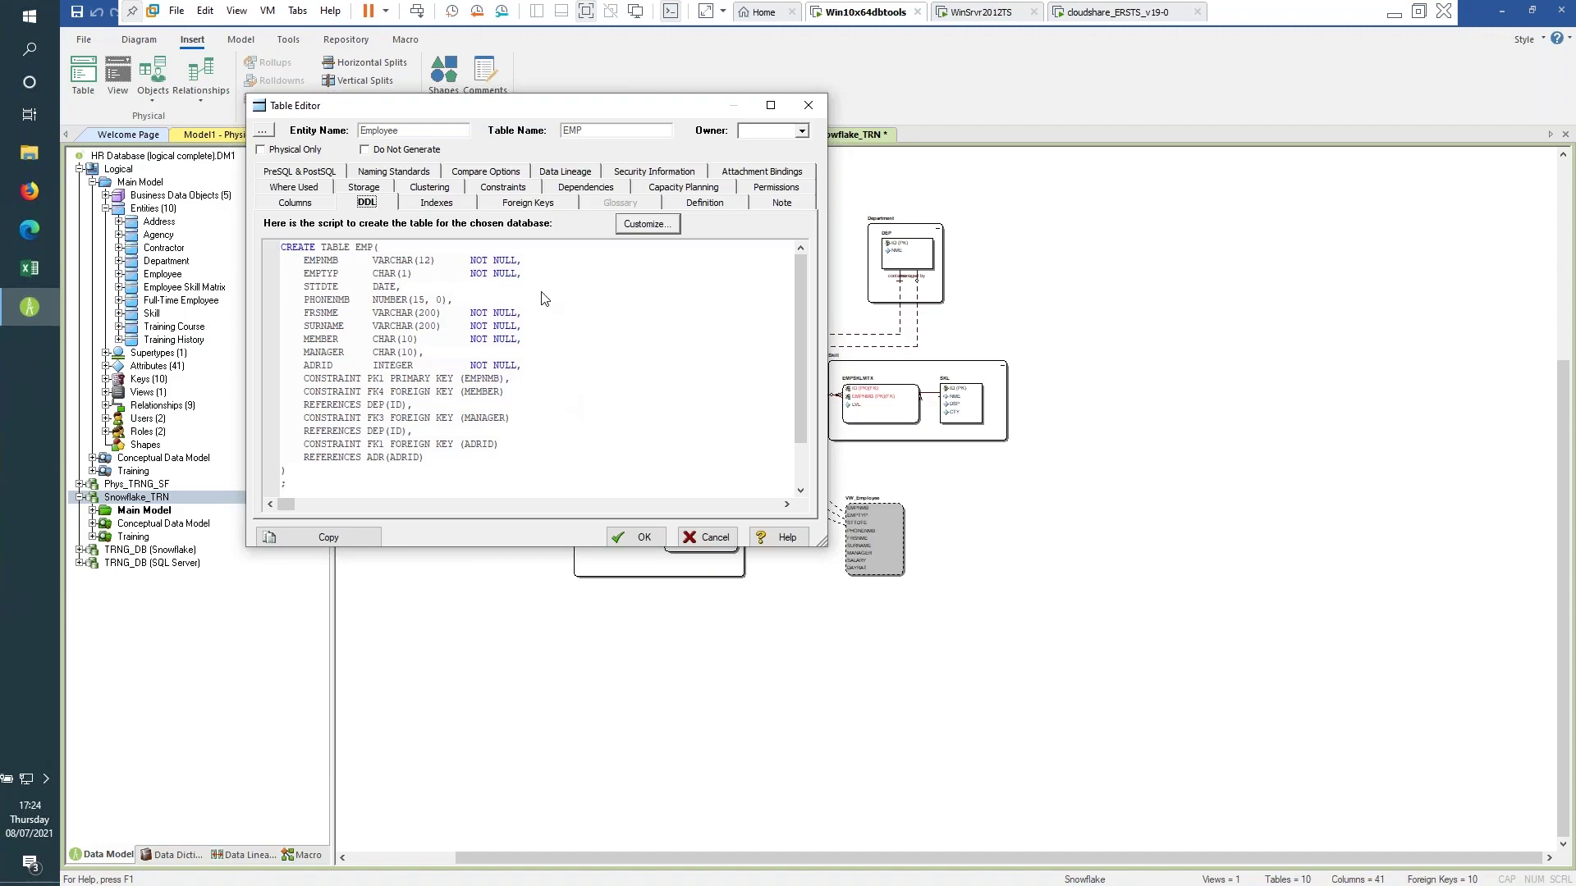
# Check the EMP table's storage options and close the Table Editor without changing anything.
pyautogui.click(363, 188)
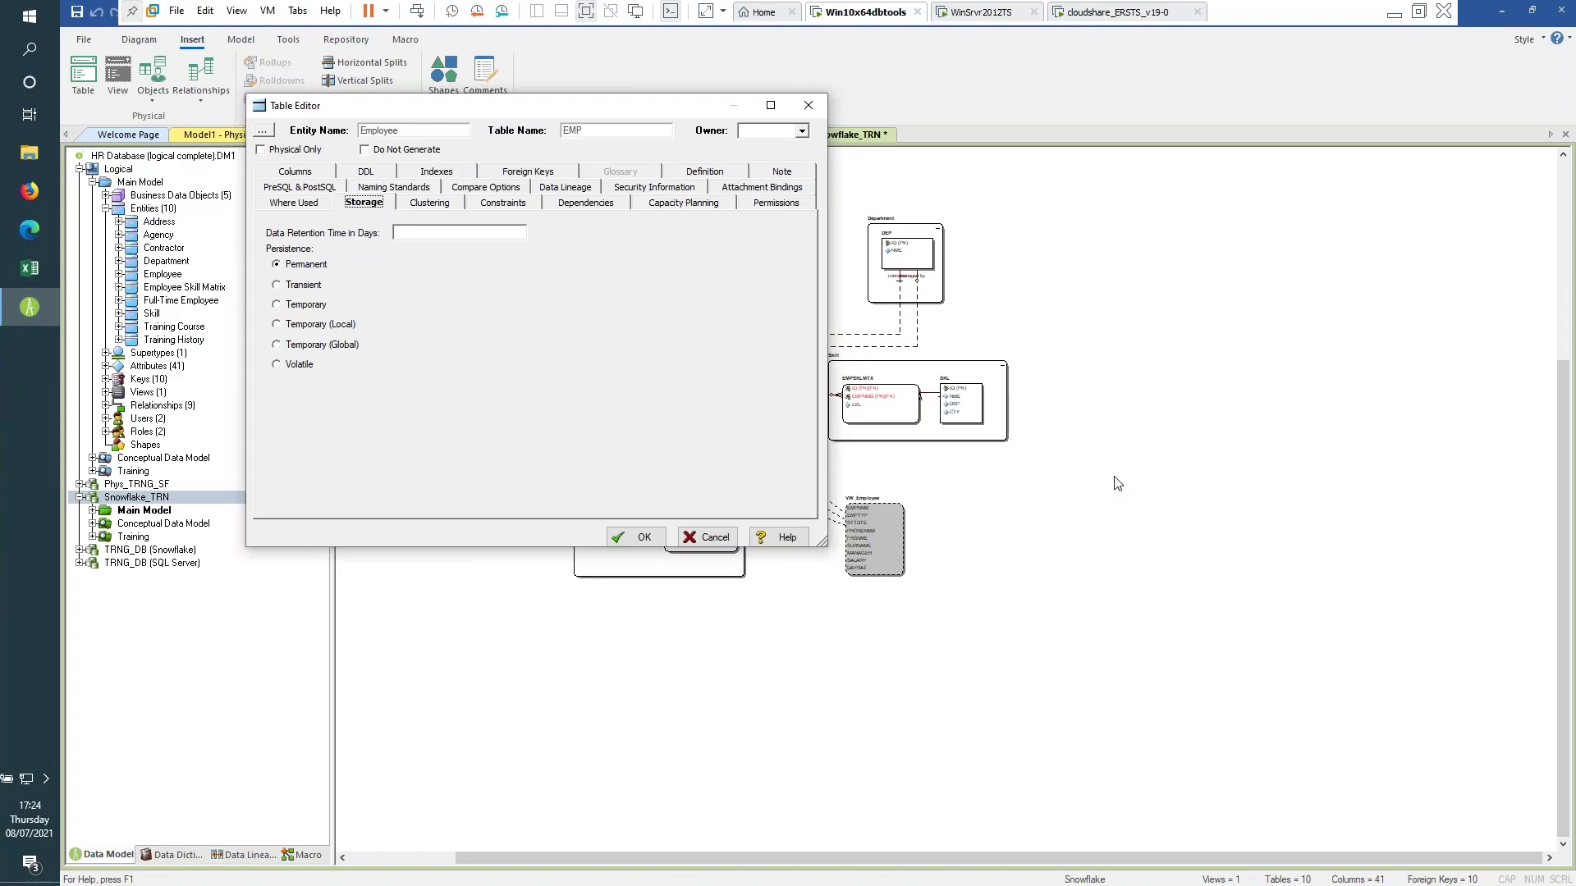
pyautogui.click(713, 539)
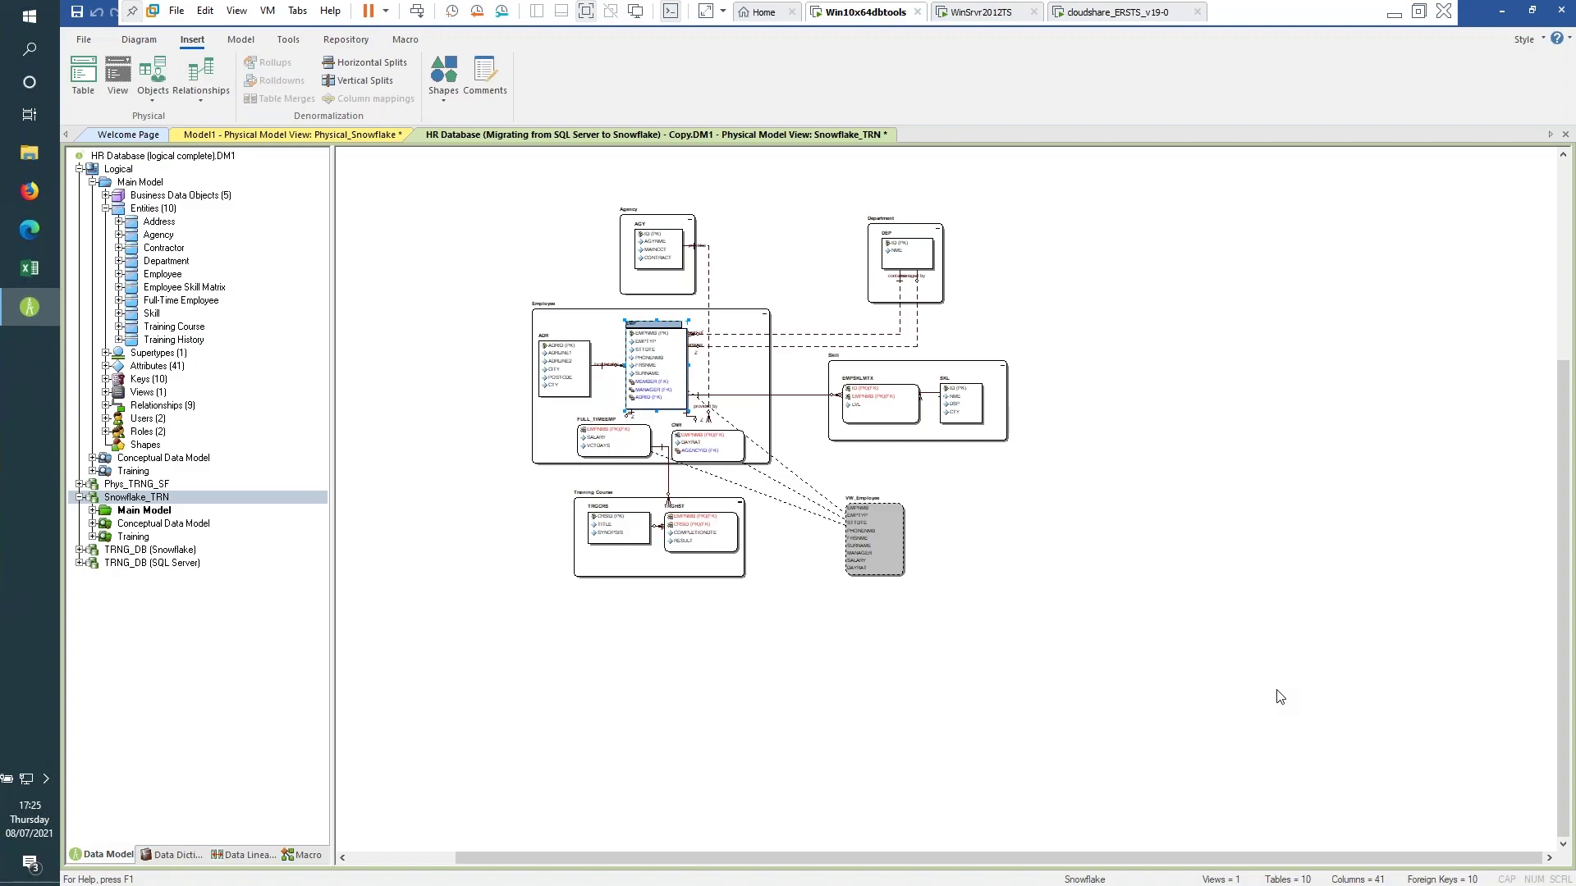
# Switch to the Snowflake web console, create a database named JHTRNDEMO and open its list of tables.
pyautogui.hotkey('alt', 'Tab')
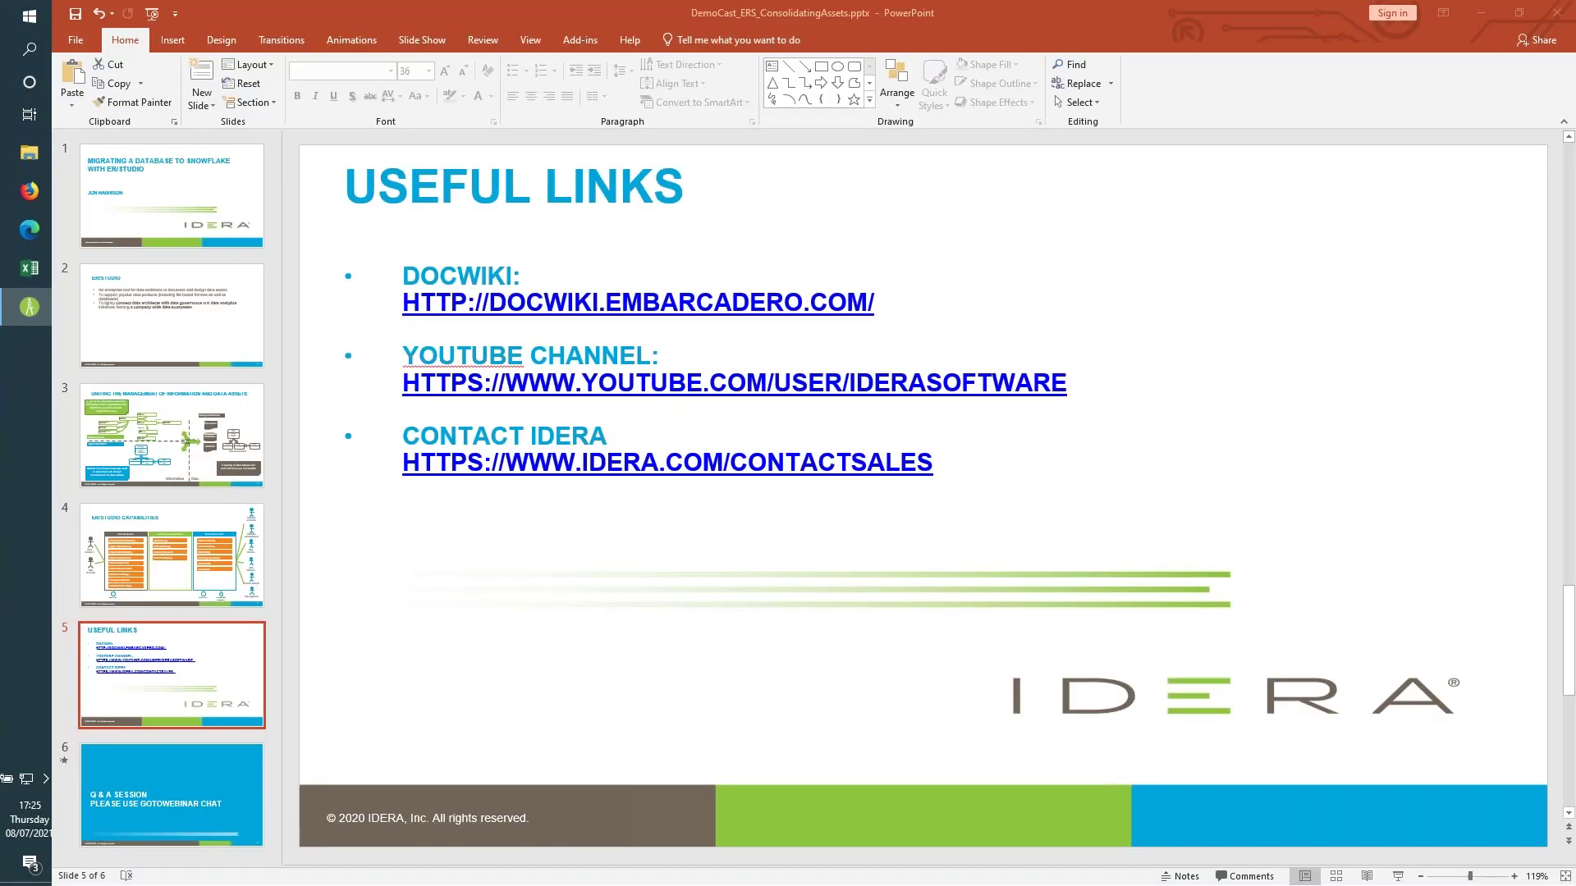
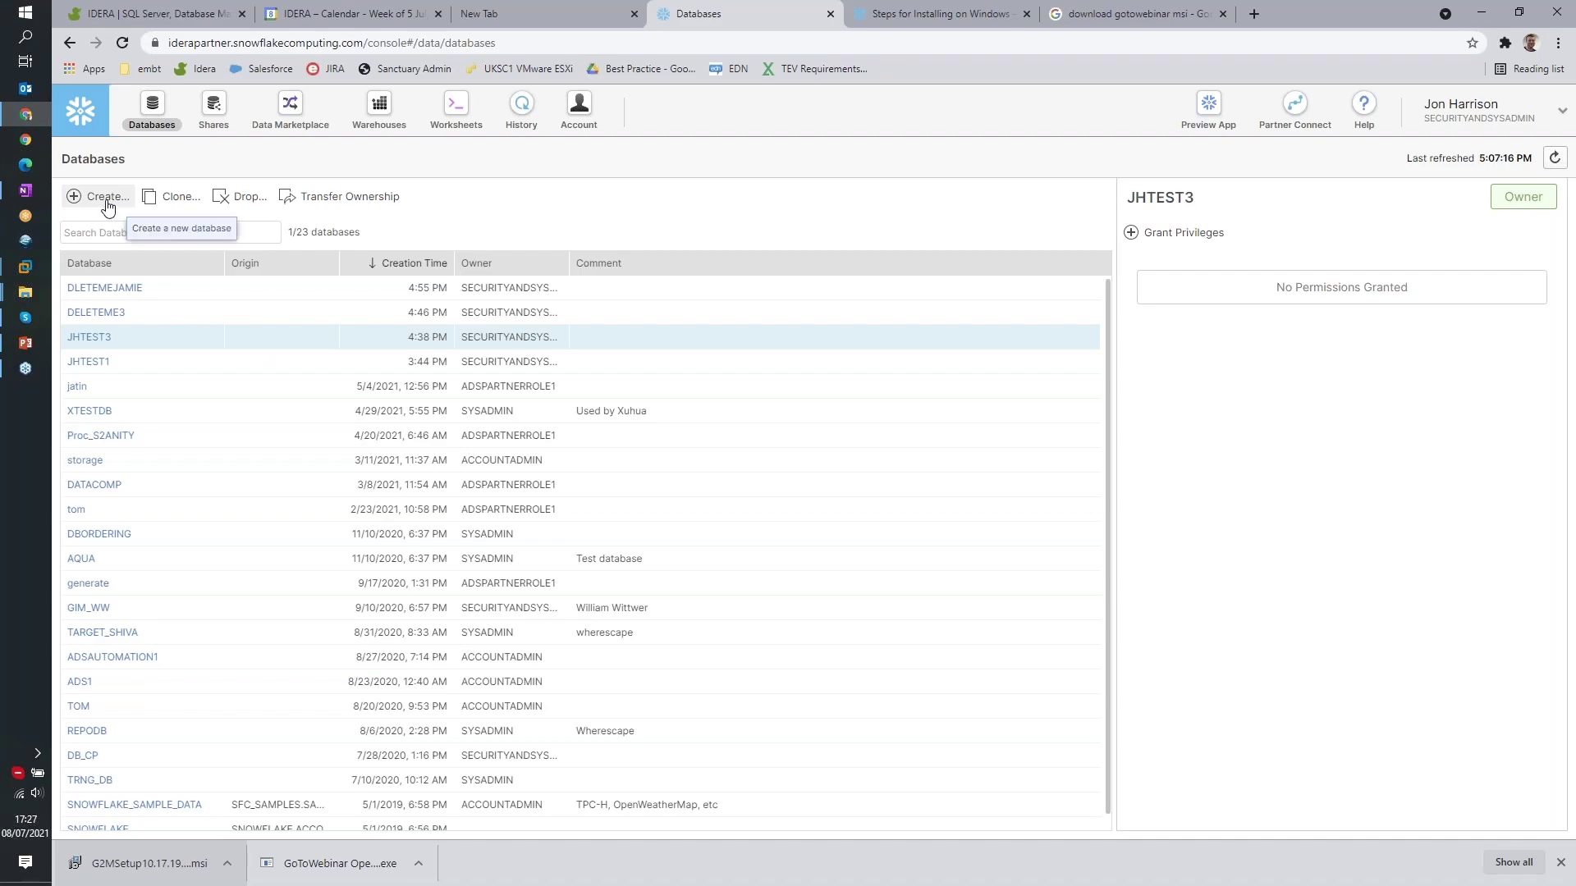
pyautogui.click(108, 206)
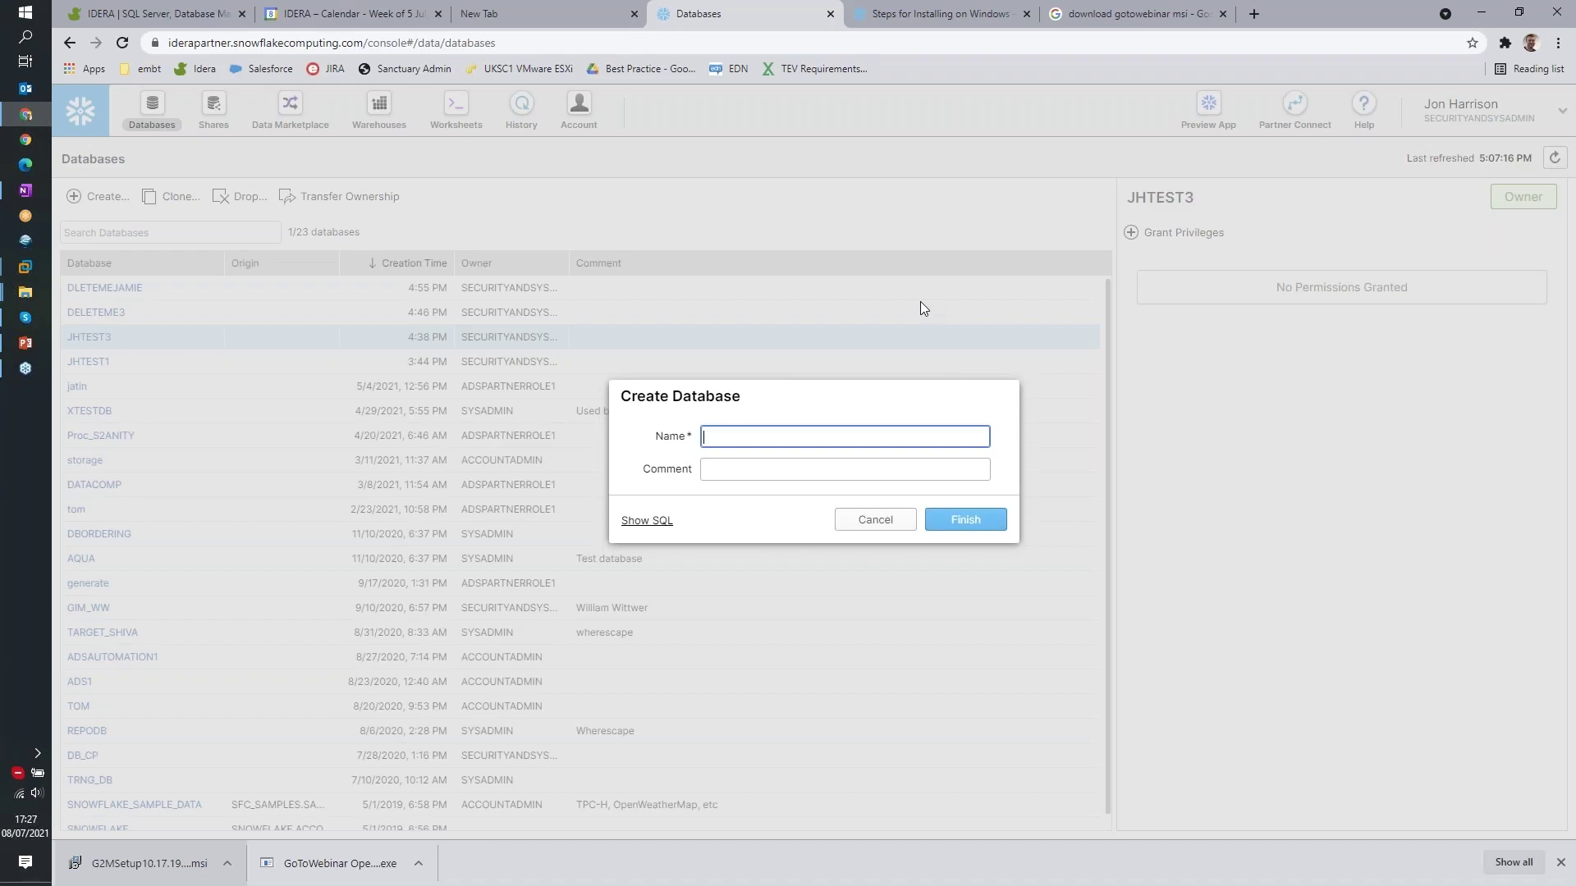
pyautogui.write('JHTRNDEMO')
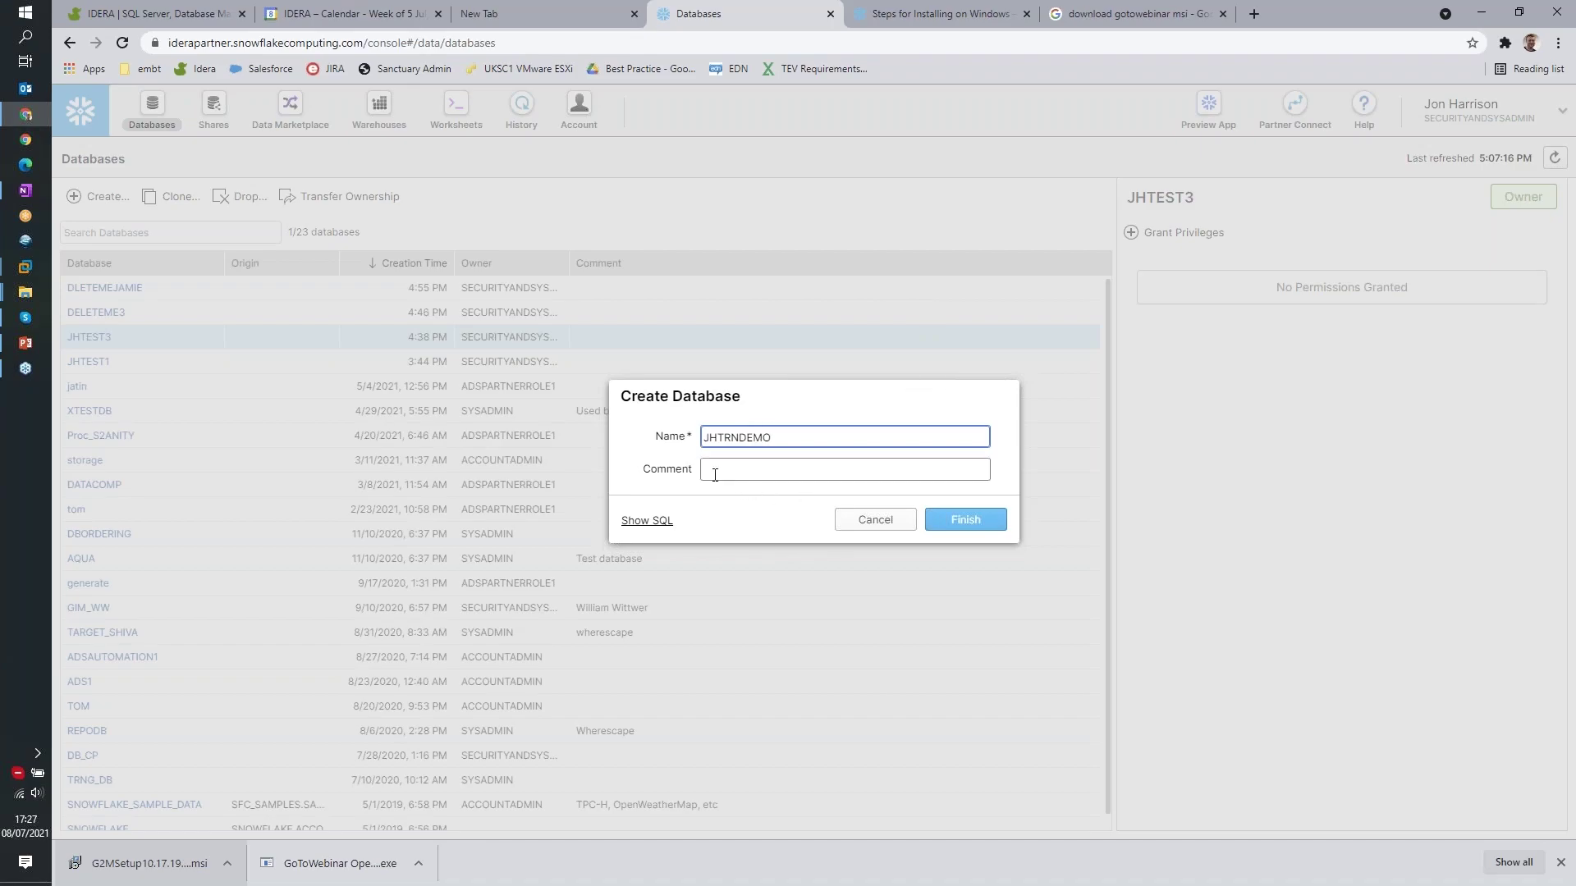
pyautogui.click(966, 520)
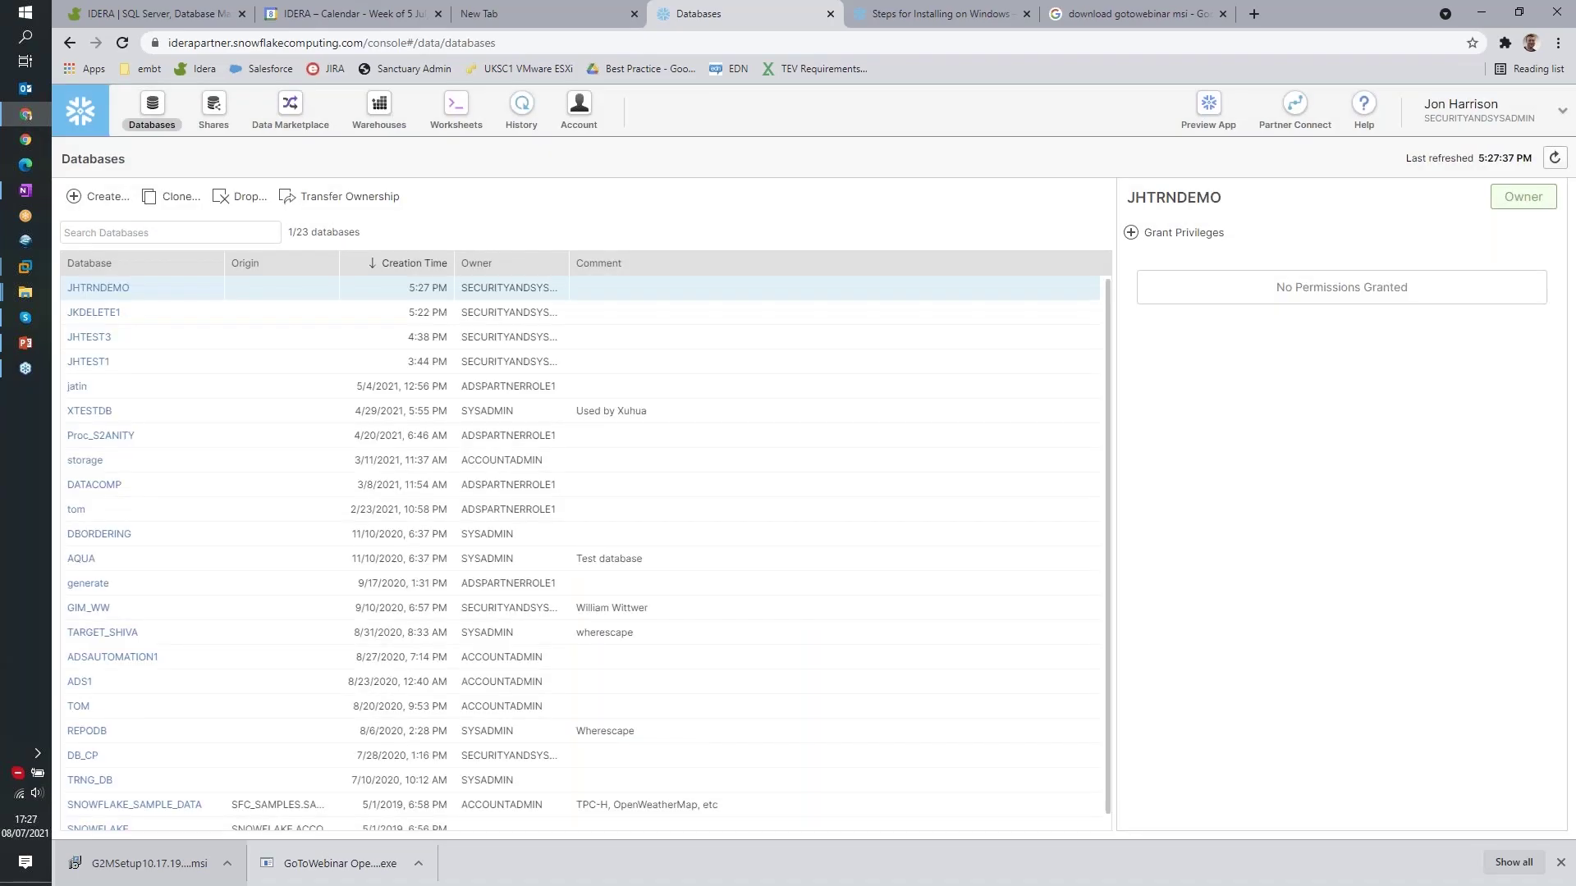
pyautogui.click(108, 292)
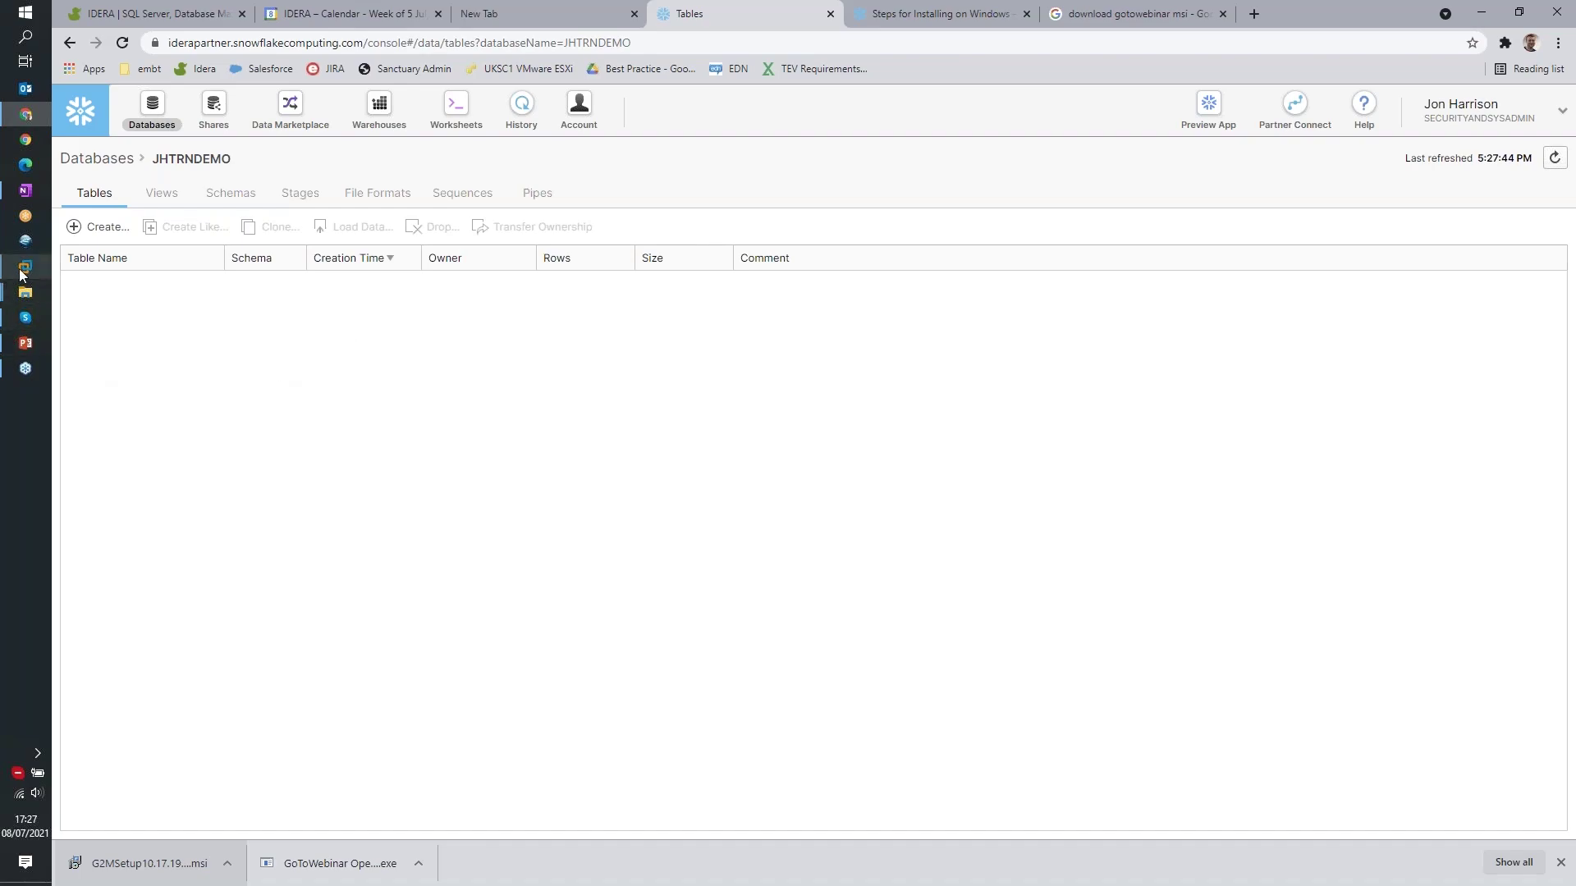
# Switch back to ER/Studio in the Win10x64dbtools virtual machine and start database generation for the Snowflake_TRN physical model.
pyautogui.moveTo(22, 274)
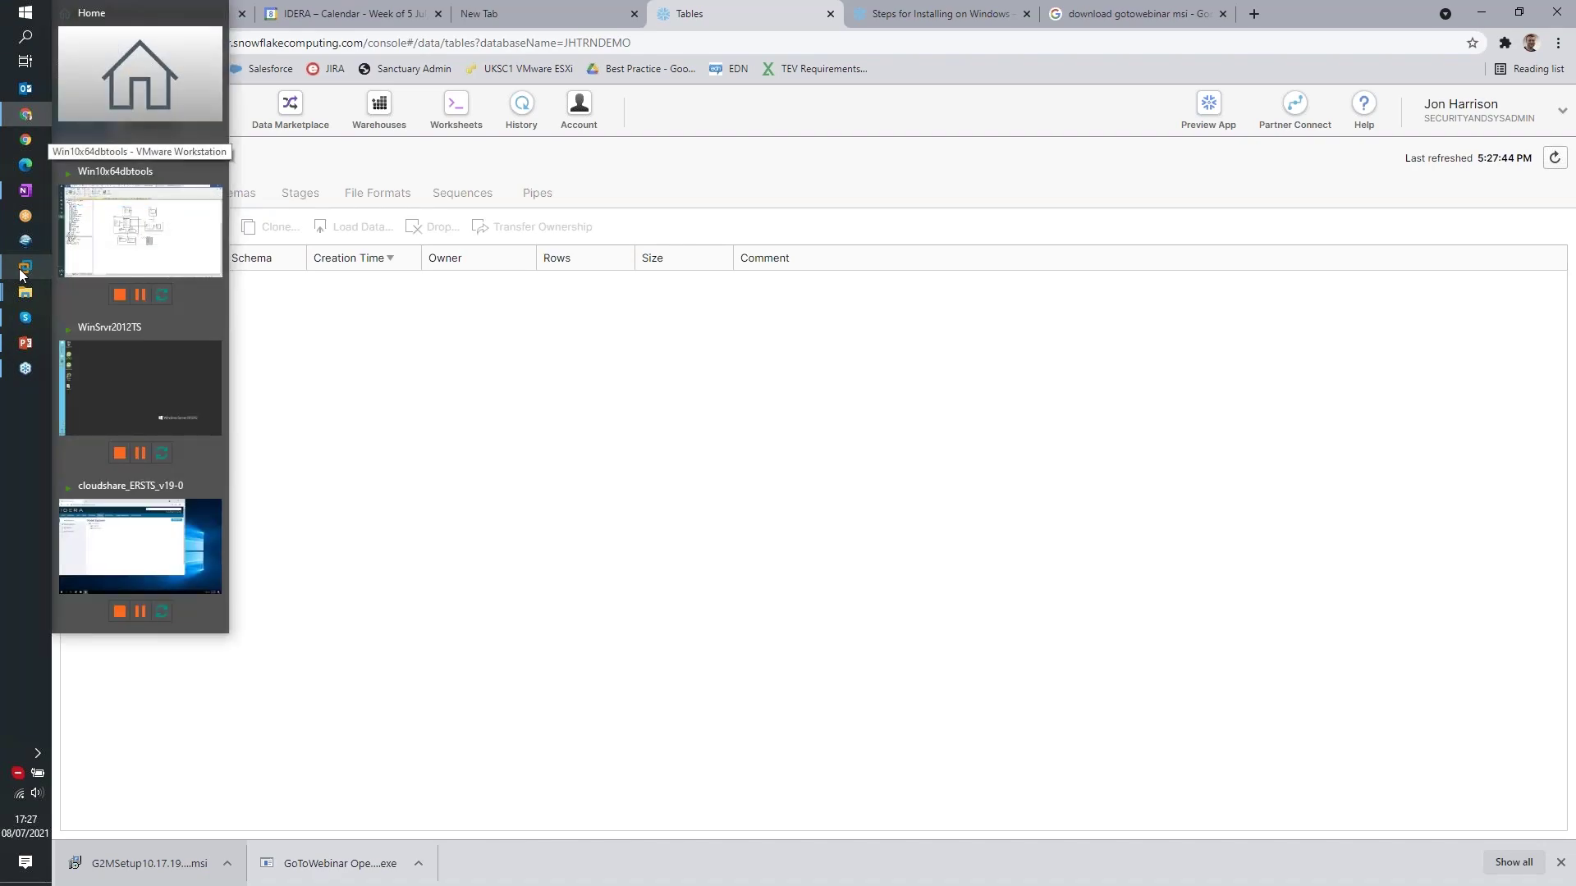
pyautogui.click(140, 231)
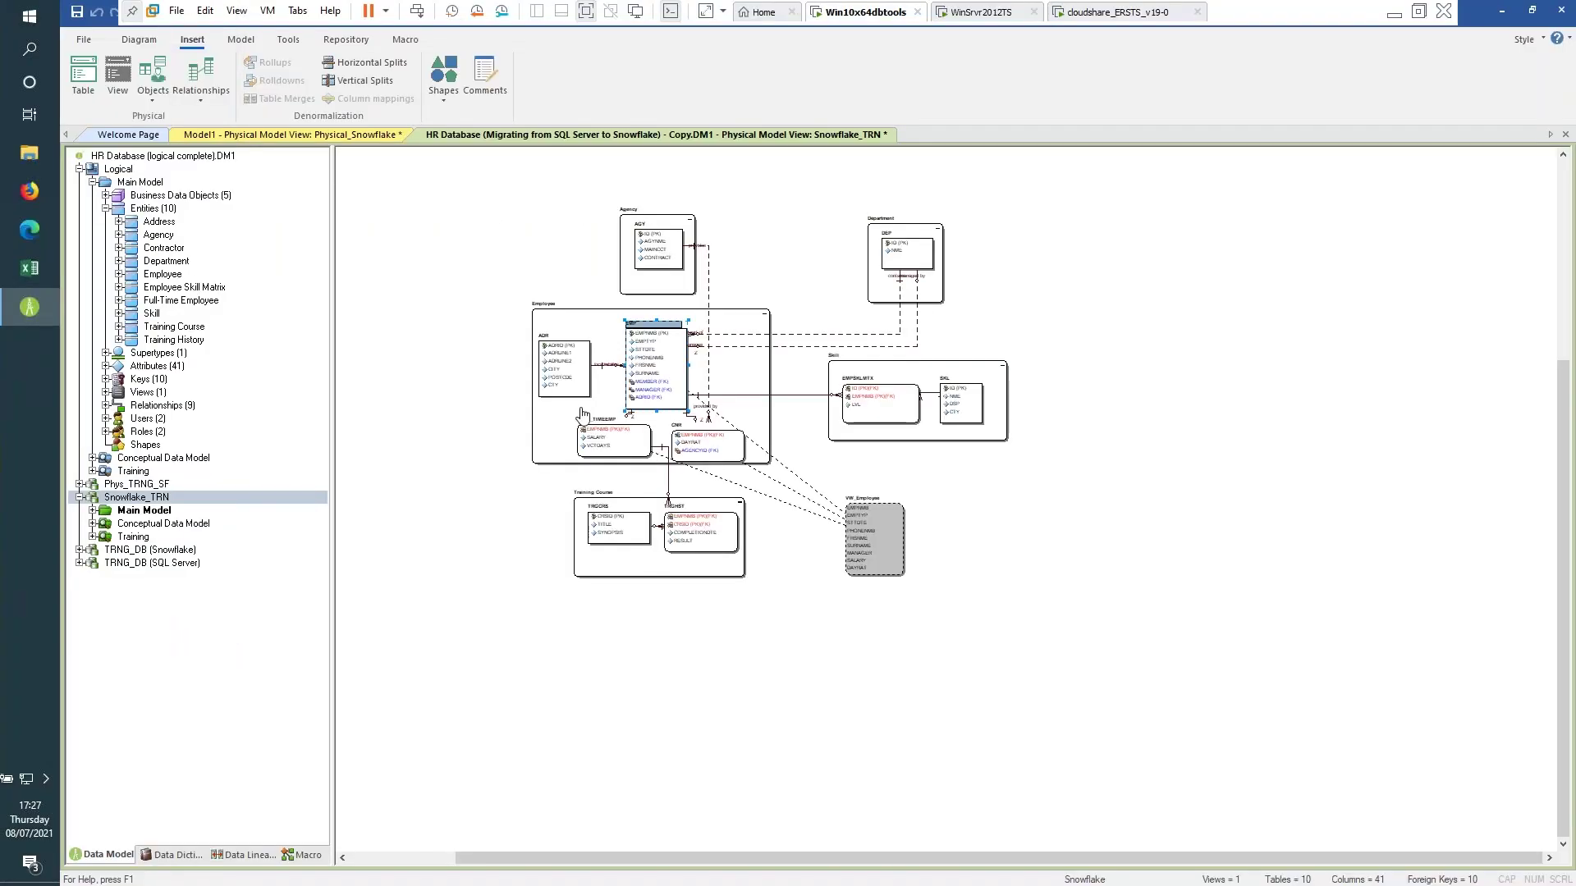
pyautogui.click(129, 500)
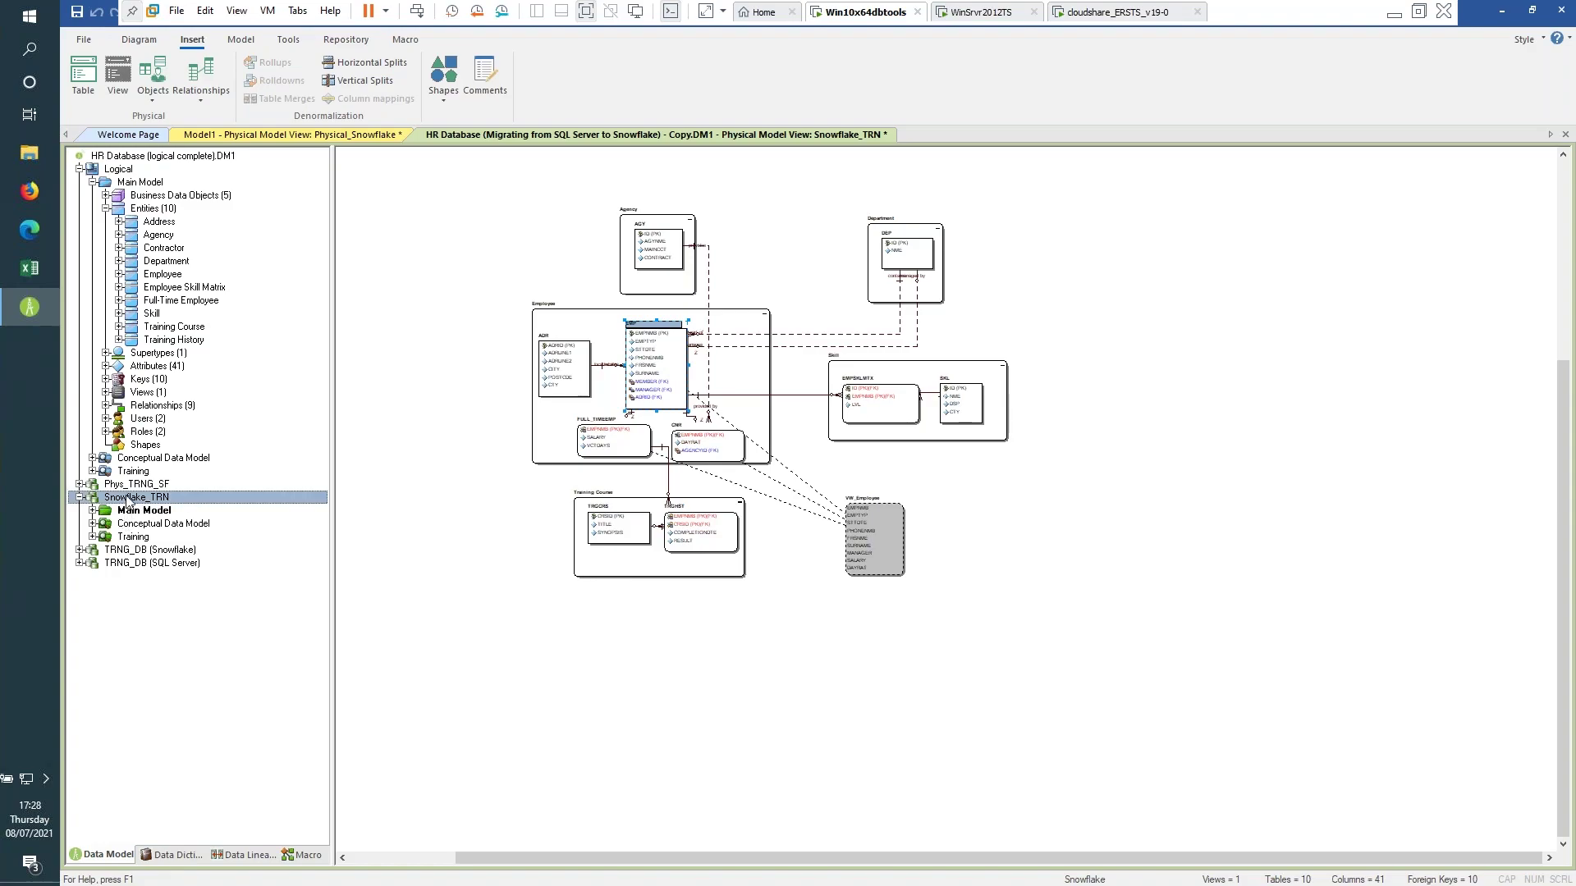
pyautogui.rightClick(129, 500)
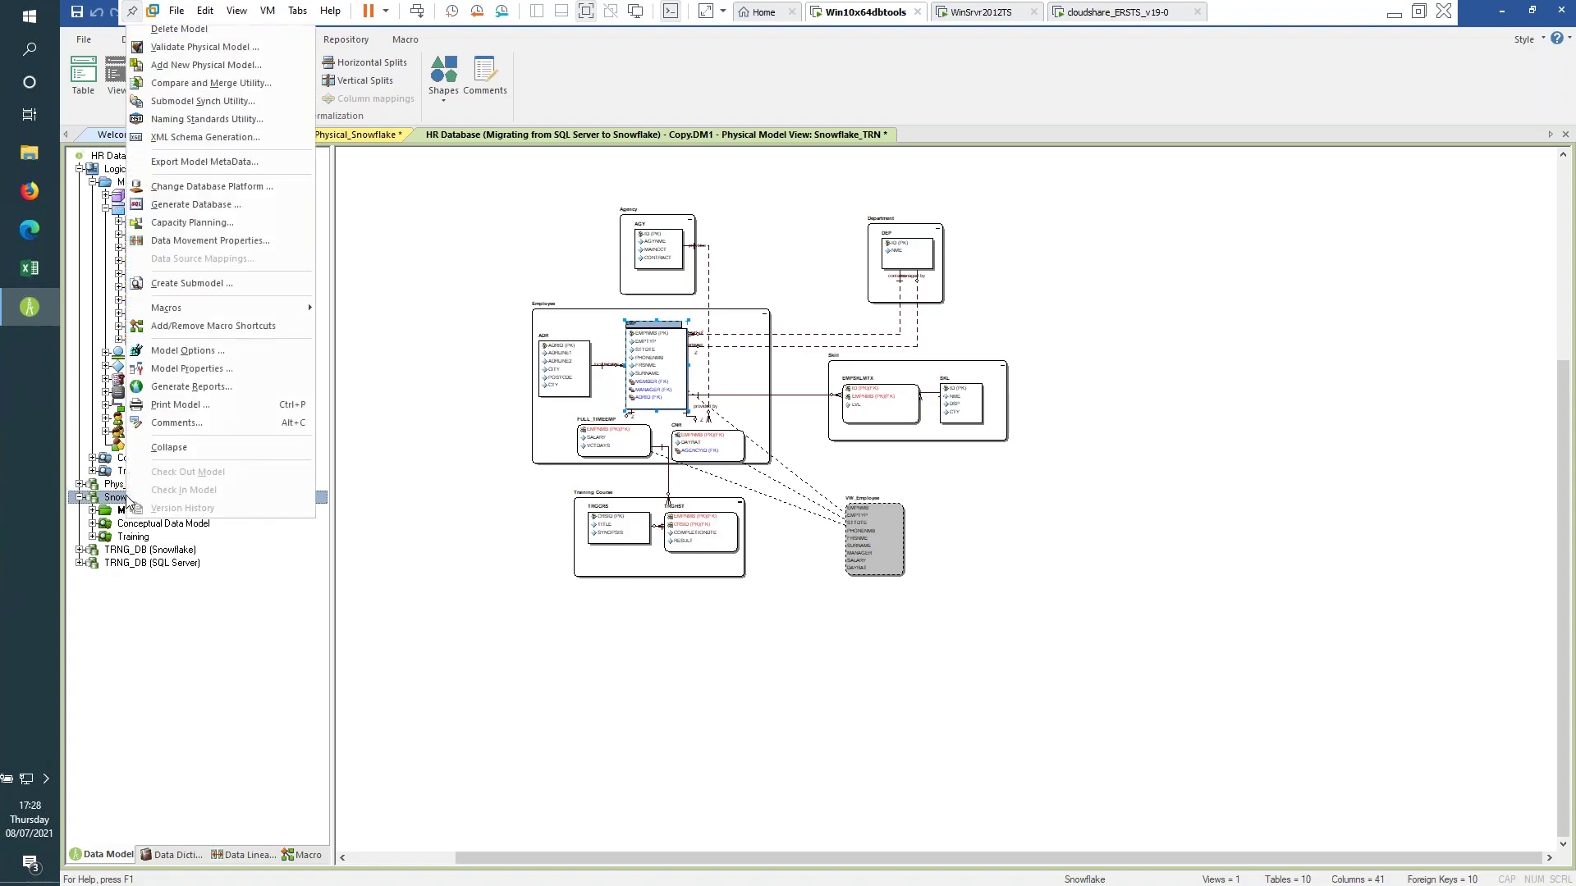
pyautogui.click(254, 204)
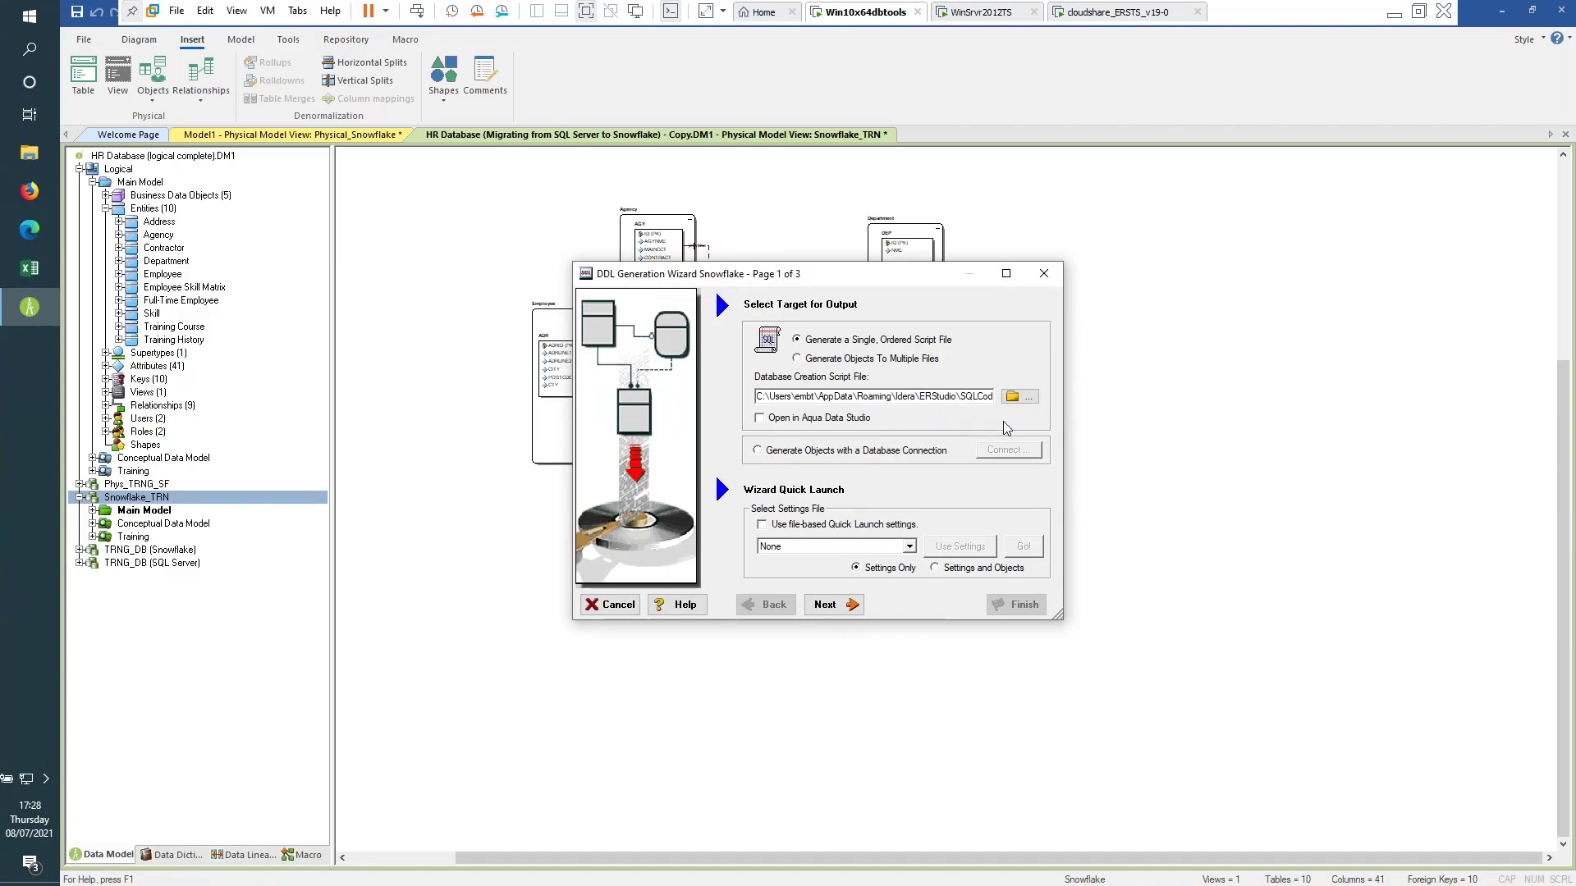
# Set the database creation script file to C:\Temp\Snowflake_TRN.sql, keeping the single, ordered script output.
pyautogui.hotkey('shift', 'Right')
pyautogui.hotkey('shift', 'Right')
pyautogui.hotkey('shift', 'Right')
pyautogui.hotkey('shift', 'Right')
pyautogui.hotkey('shift', 'Right')
pyautogui.hotkey('shift', 'Right')
pyautogui.hotkey('shift', 'Right')
pyautogui.hotkey('shift', 'Right')
pyautogui.hotkey('shift', 'Right')
pyautogui.hotkey('shift', 'Right')
pyautogui.hotkey('shift', 'Right')
pyautogui.hotkey('shift', 'Right')
pyautogui.hotkey('shift', 'Right')
pyautogui.hotkey('shift', 'Right')
pyautogui.hotkey('shift', 'Right')
pyautogui.hotkey('shift', 'Right')
pyautogui.hotkey('shift', 'Right')
pyautogui.hotkey('shift', 'Right')
pyautogui.hotkey('shift', 'Right')
pyautogui.hotkey('shift', 'Right')
pyautogui.hotkey('shift', 'Right')
pyautogui.hotkey('shift', 'Right')
pyautogui.hotkey('shift', 'Right')
pyautogui.hotkey('shift', 'Right')
pyautogui.hotkey('shift', 'Right')
pyautogui.hotkey('shift', 'Right')
pyautogui.hotkey('shift', 'Right')
pyautogui.hotkey('shift', 'Right')
pyautogui.hotkey('shift', 'Right')
pyautogui.hotkey('shift', 'Right')
pyautogui.hotkey('shift', 'Right')
pyautogui.hotkey('shift', 'Right')
pyautogui.hotkey('shift', 'Right')
pyautogui.hotkey('shift', 'Right')
pyautogui.hotkey('shift', 'Right')
pyautogui.hotkey('shift', 'Right')
pyautogui.hotkey('shift', 'Right')
pyautogui.hotkey('shift', 'Right')
pyautogui.hotkey('shift', 'Right')
pyautogui.hotkey('shift', 'Right')
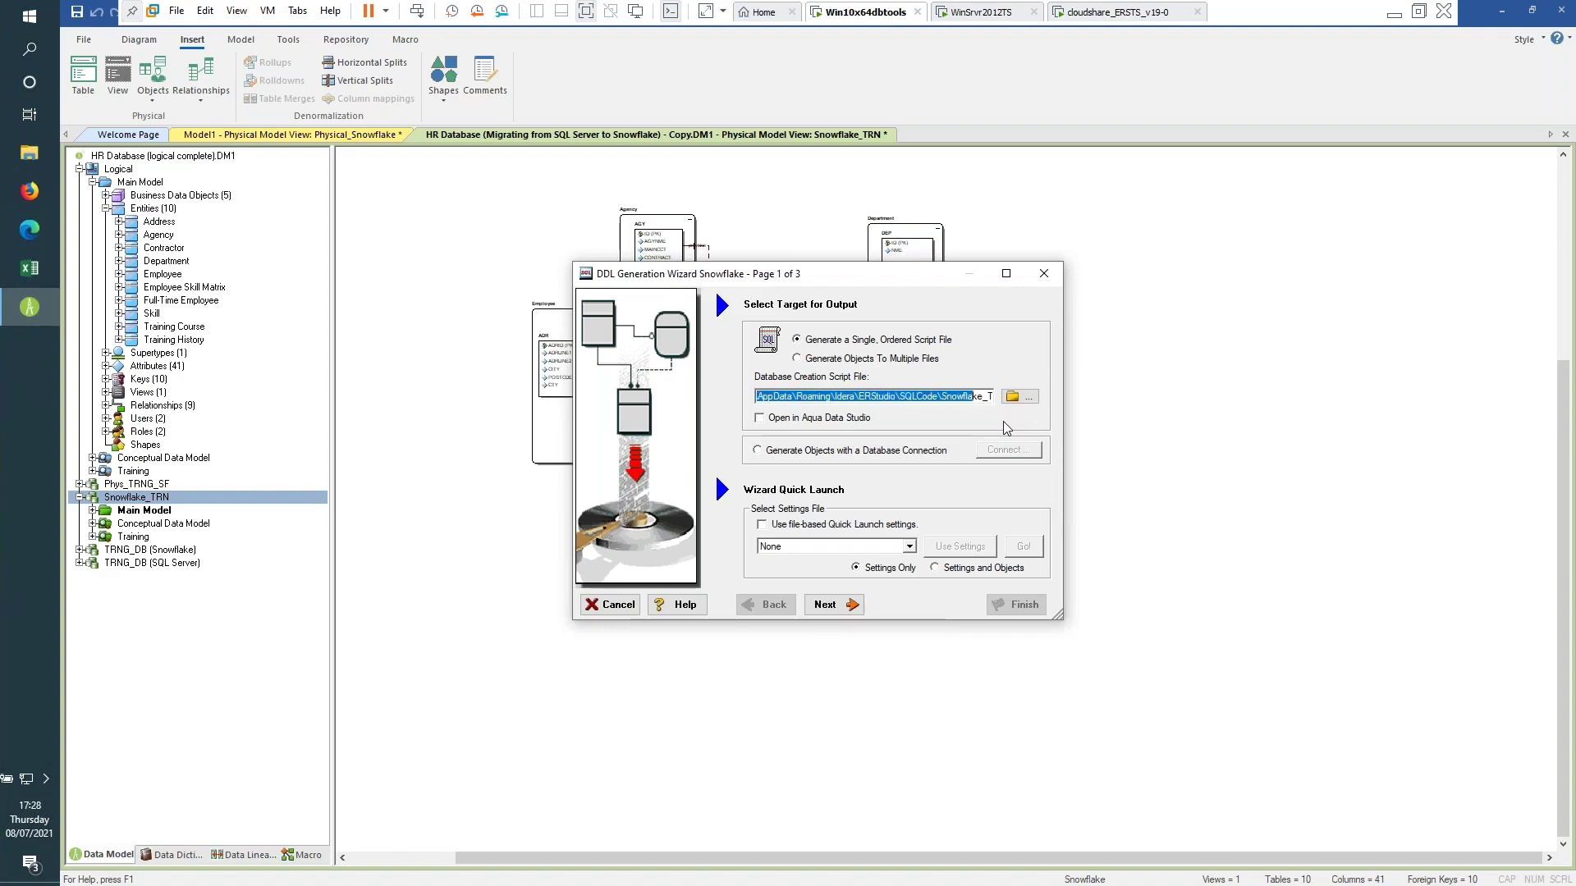
pyautogui.hotkey('shift', 'Left')
pyautogui.hotkey('shift', 'Left')
pyautogui.hotkey('shift', 'Left')
pyautogui.hotkey('shift', 'Left')
pyautogui.hotkey('shift', 'Left')
pyautogui.hotkey('shift', 'Left')
pyautogui.hotkey('shift', 'Left')
pyautogui.hotkey('shift', 'Left')
pyautogui.hotkey('shift', 'Left')
pyautogui.hotkey('shift', 'Left')
pyautogui.hotkey('shift', 'Left')
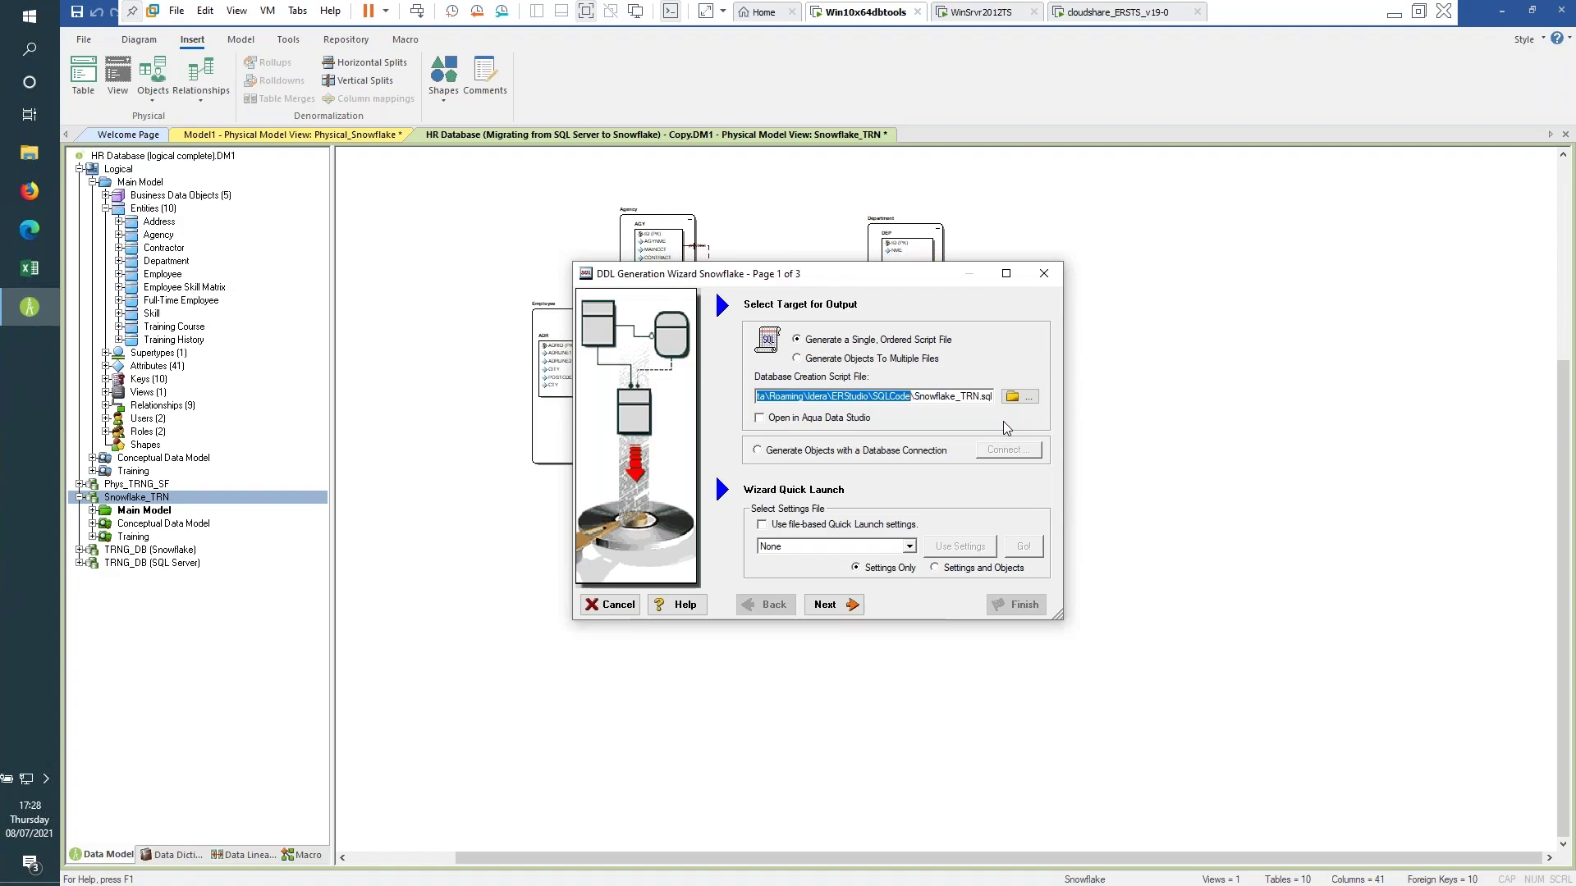
pyautogui.write('Temp\\')
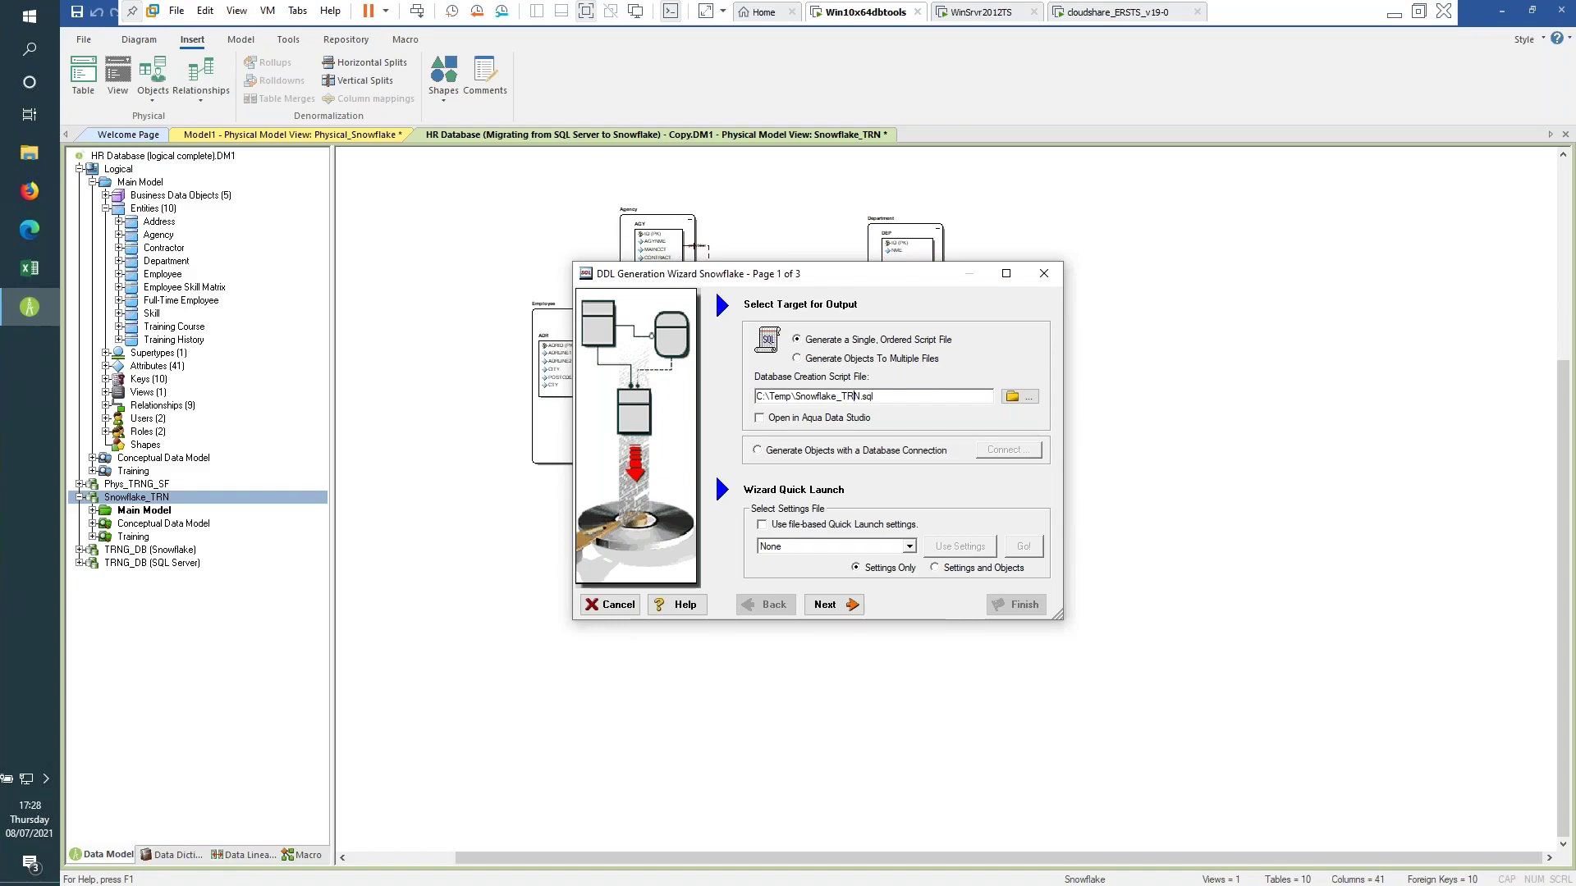
# Include all tables of Snowflake_TRN in the DDL generation and review the table generation options.
pyautogui.click(825, 605)
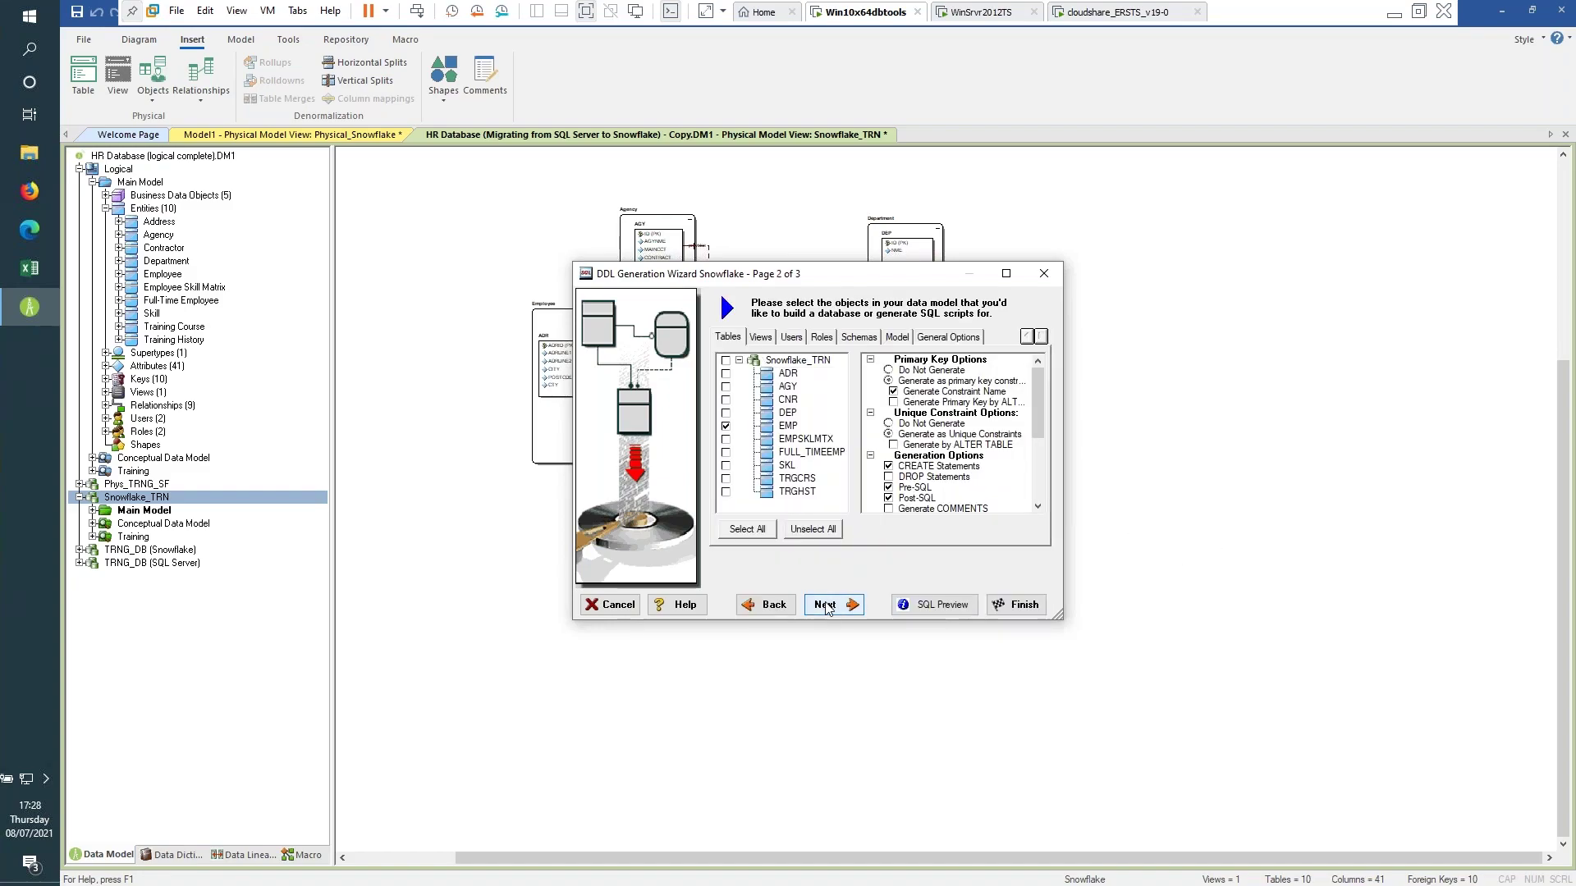
pyautogui.click(745, 532)
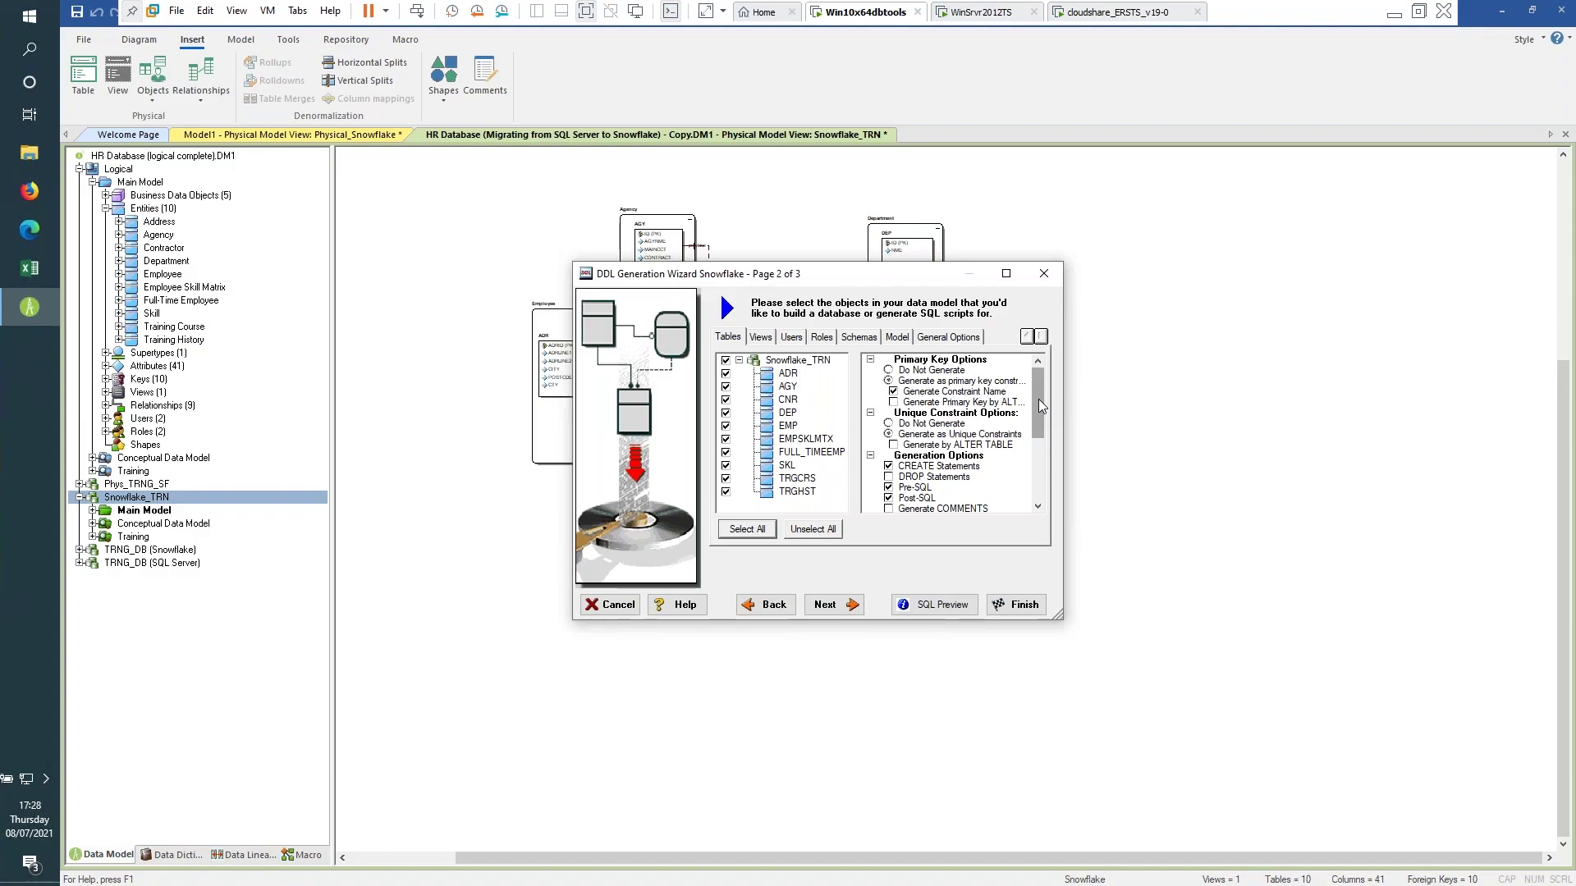
pyautogui.moveTo(1040, 407); pyautogui.dragTo(1039, 448)
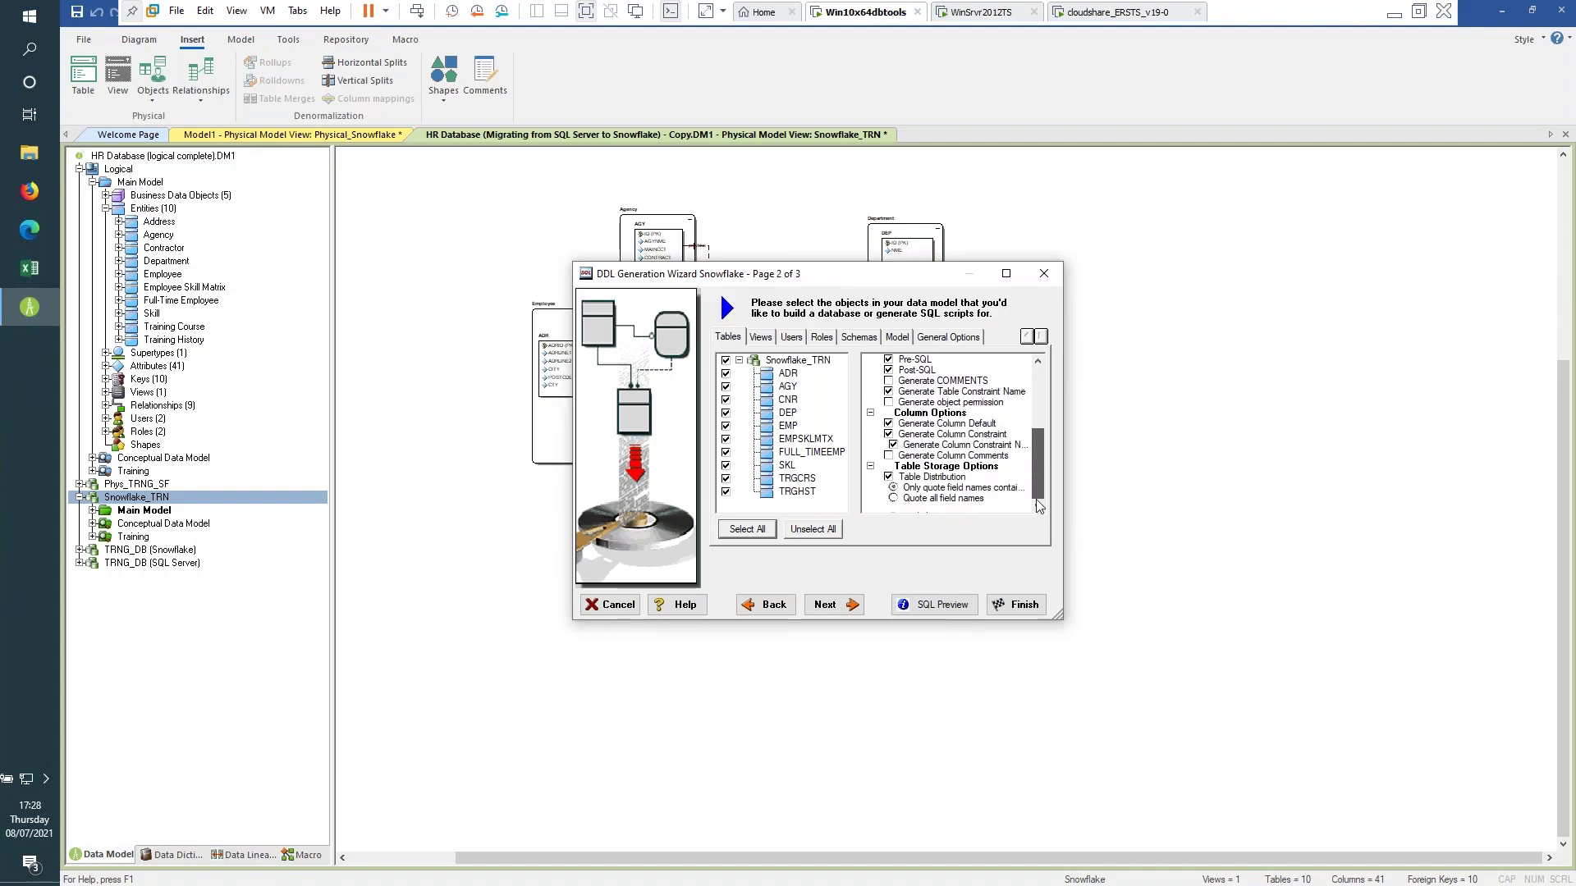
pyautogui.scroll(3, 989, 400)
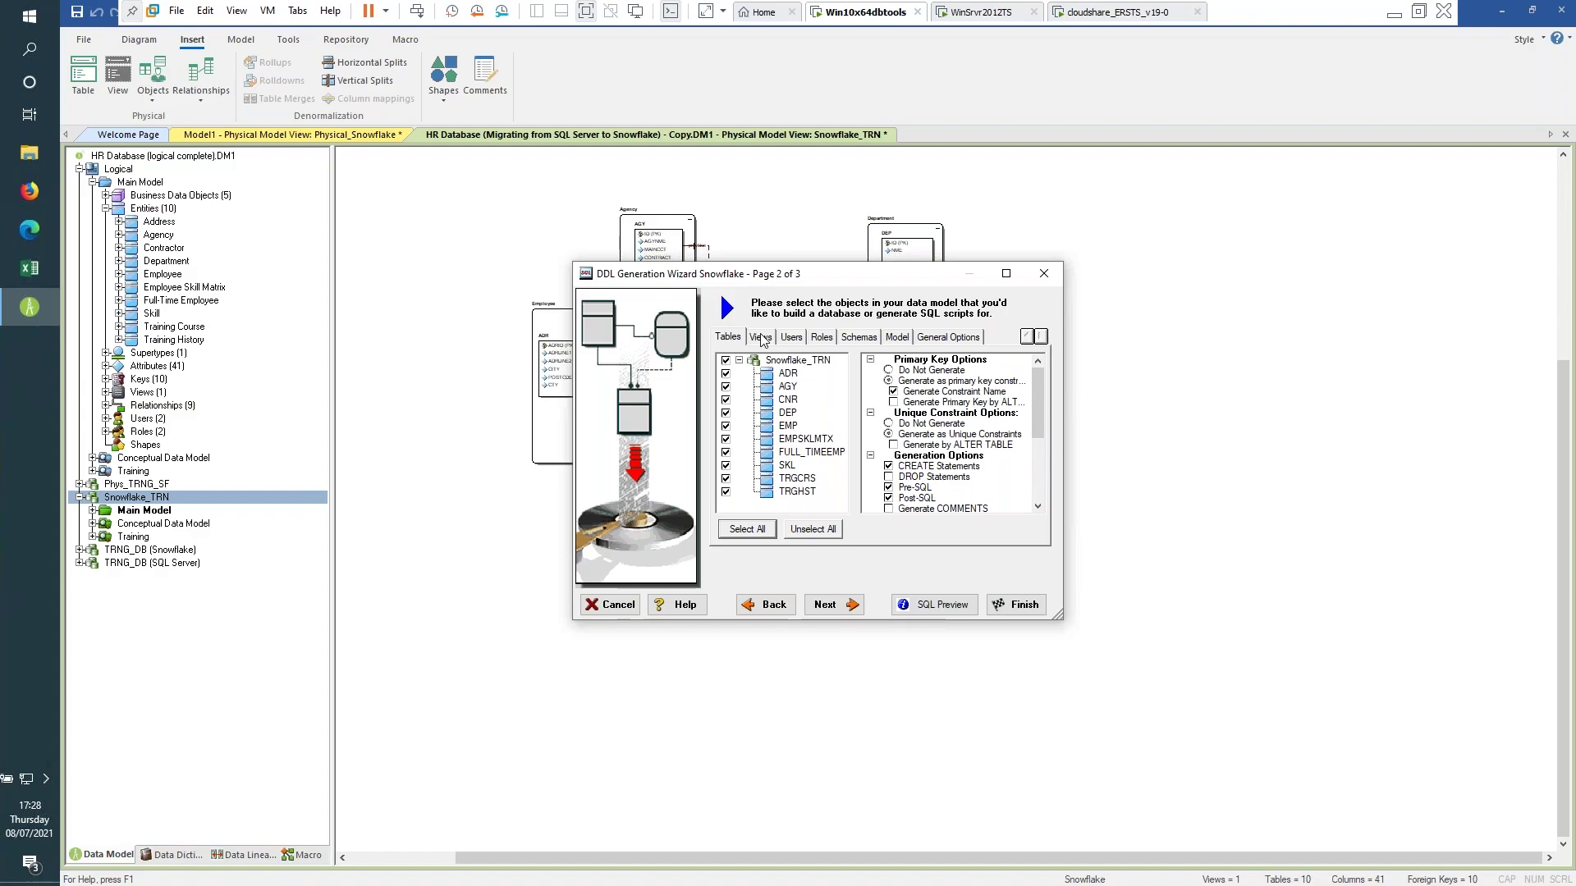
# Review the schema, model and general generation options in the DDL wizard, keeping the Snowflake_TRN schema selected.
pyautogui.click(859, 338)
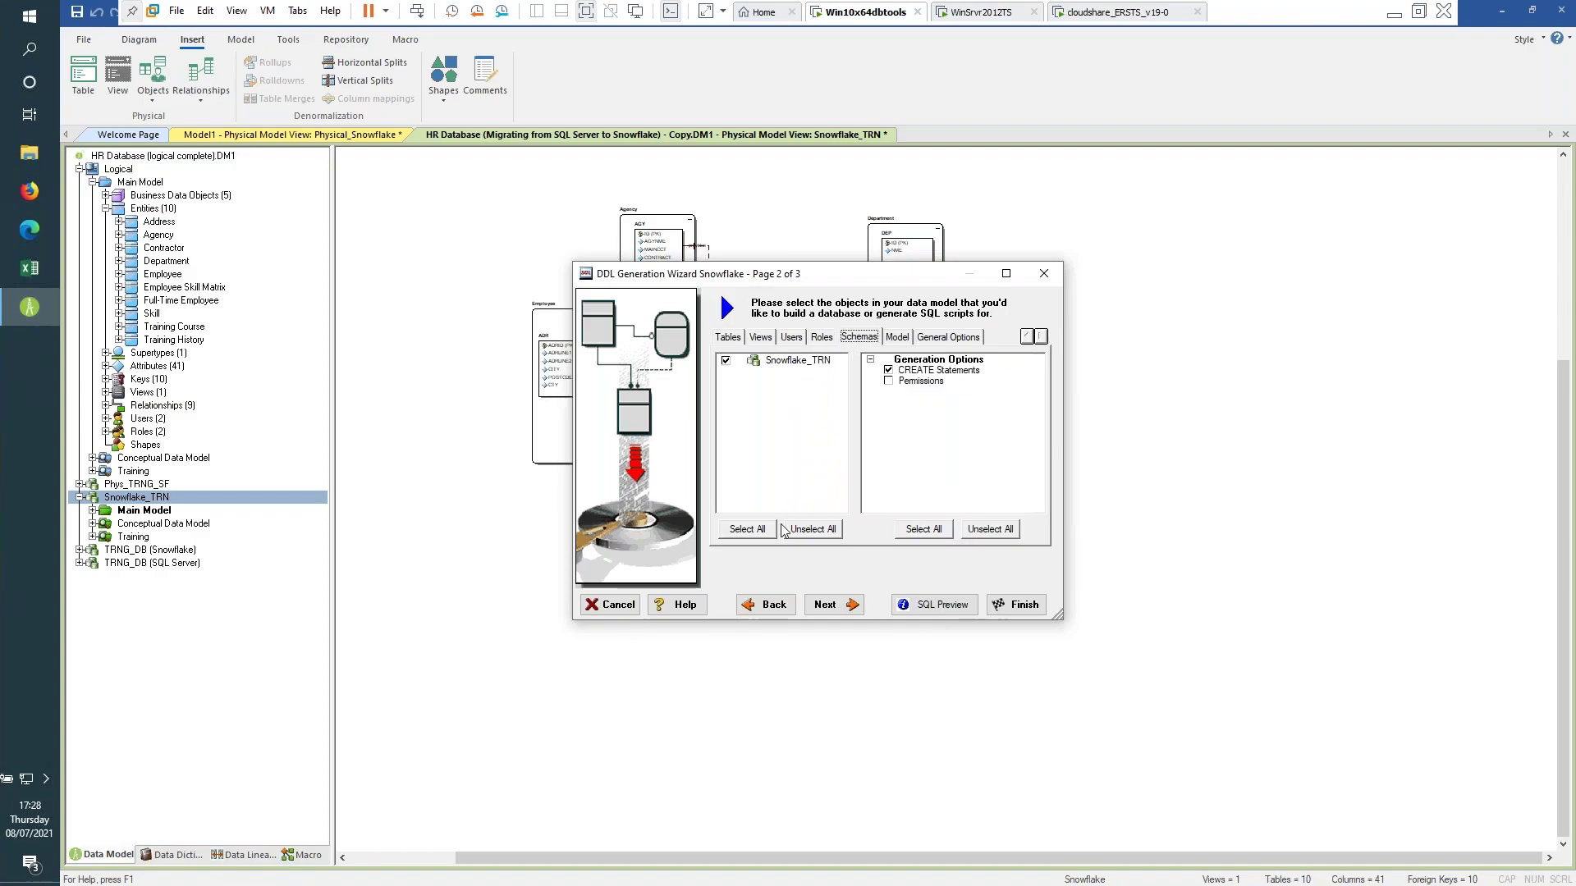
pyautogui.click(726, 362)
pyautogui.click(726, 362)
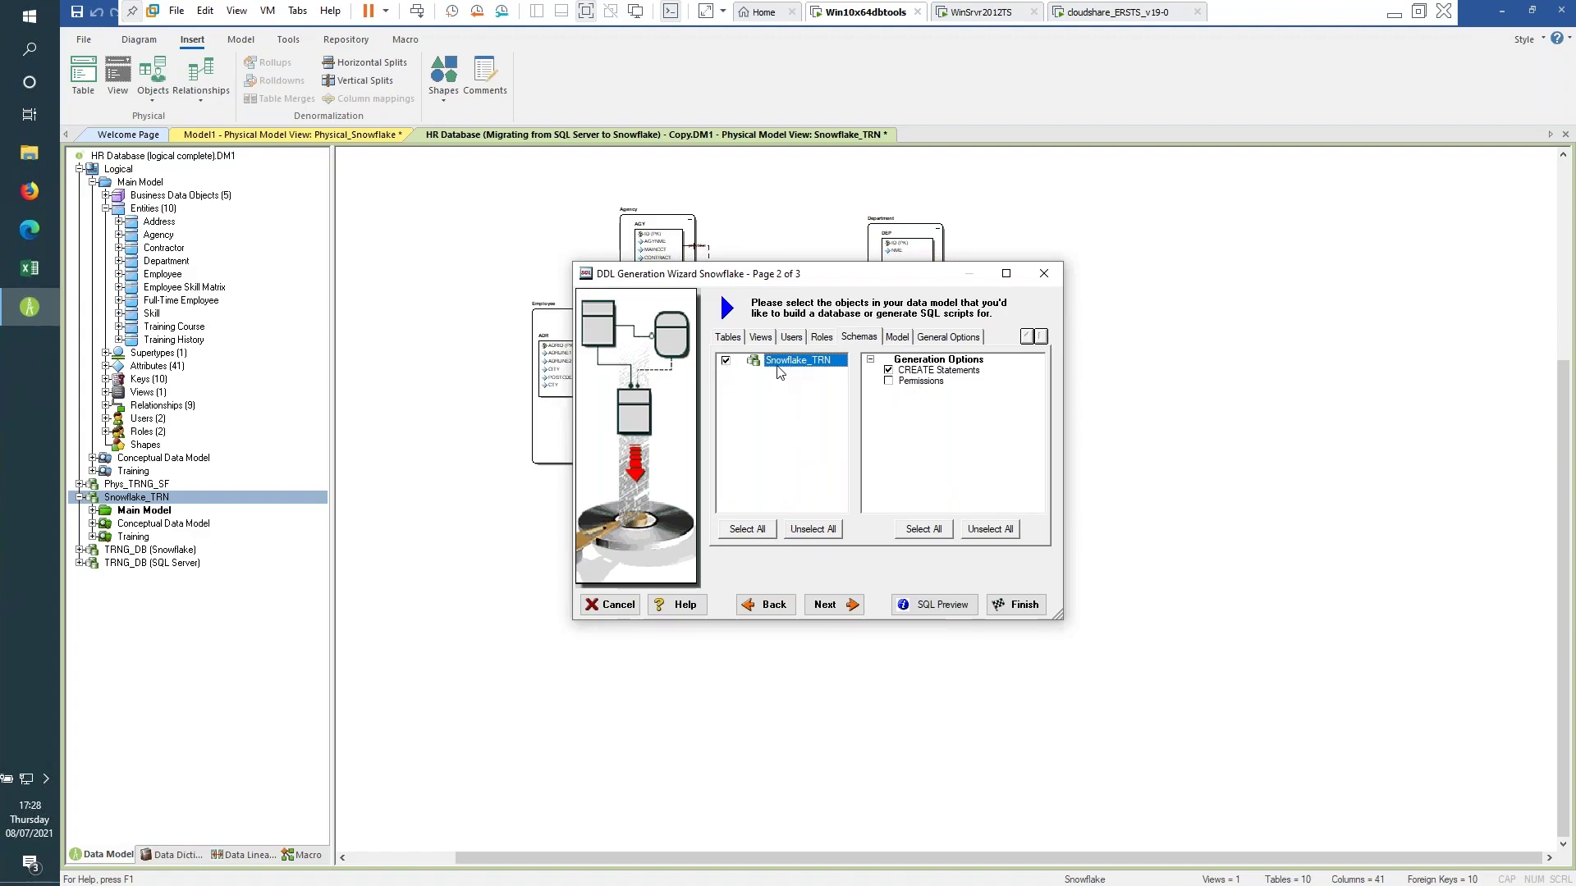
pyautogui.click(902, 337)
pyautogui.click(929, 339)
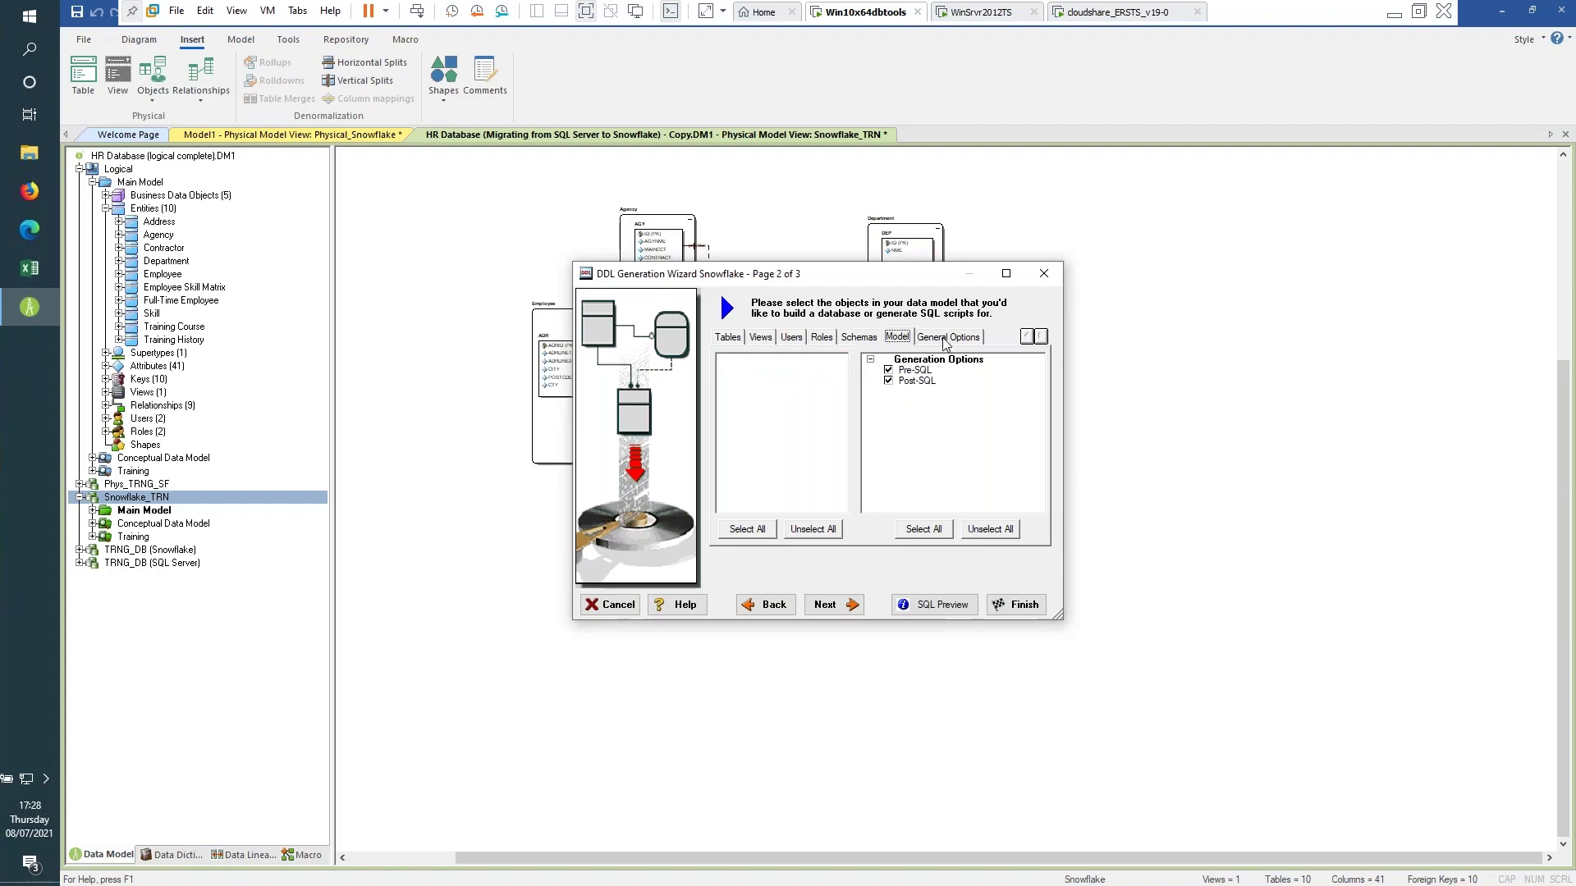
pyautogui.moveTo(1039, 405); pyautogui.dragTo(1036, 481)
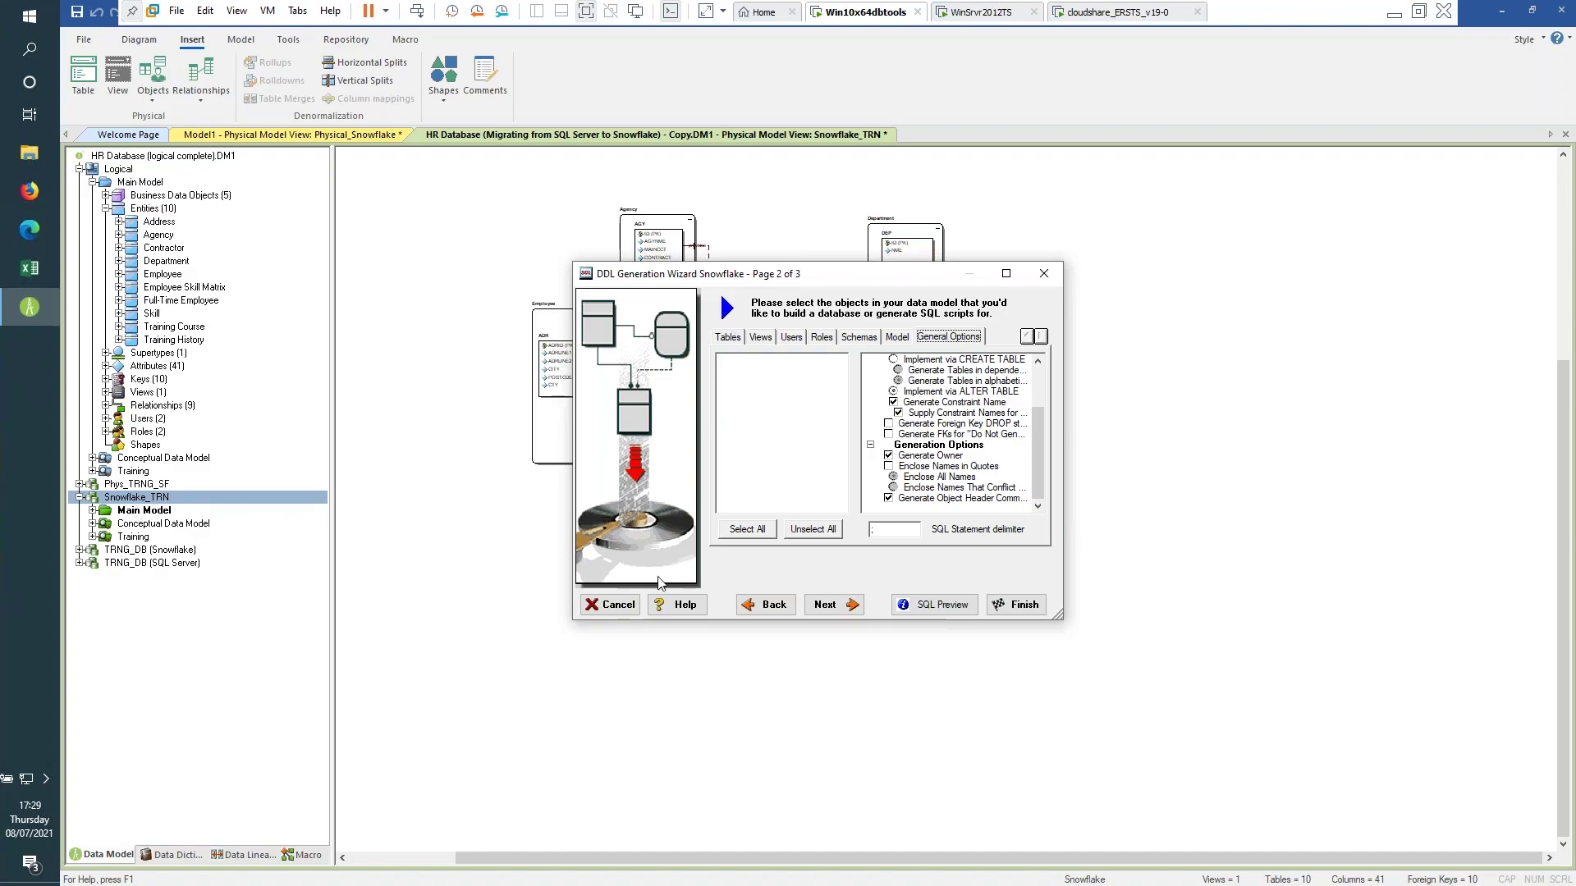
# Proceed to the wizard's summary, preview the generated SQL in an enlarged window and copy the whole script.
pyautogui.click(828, 605)
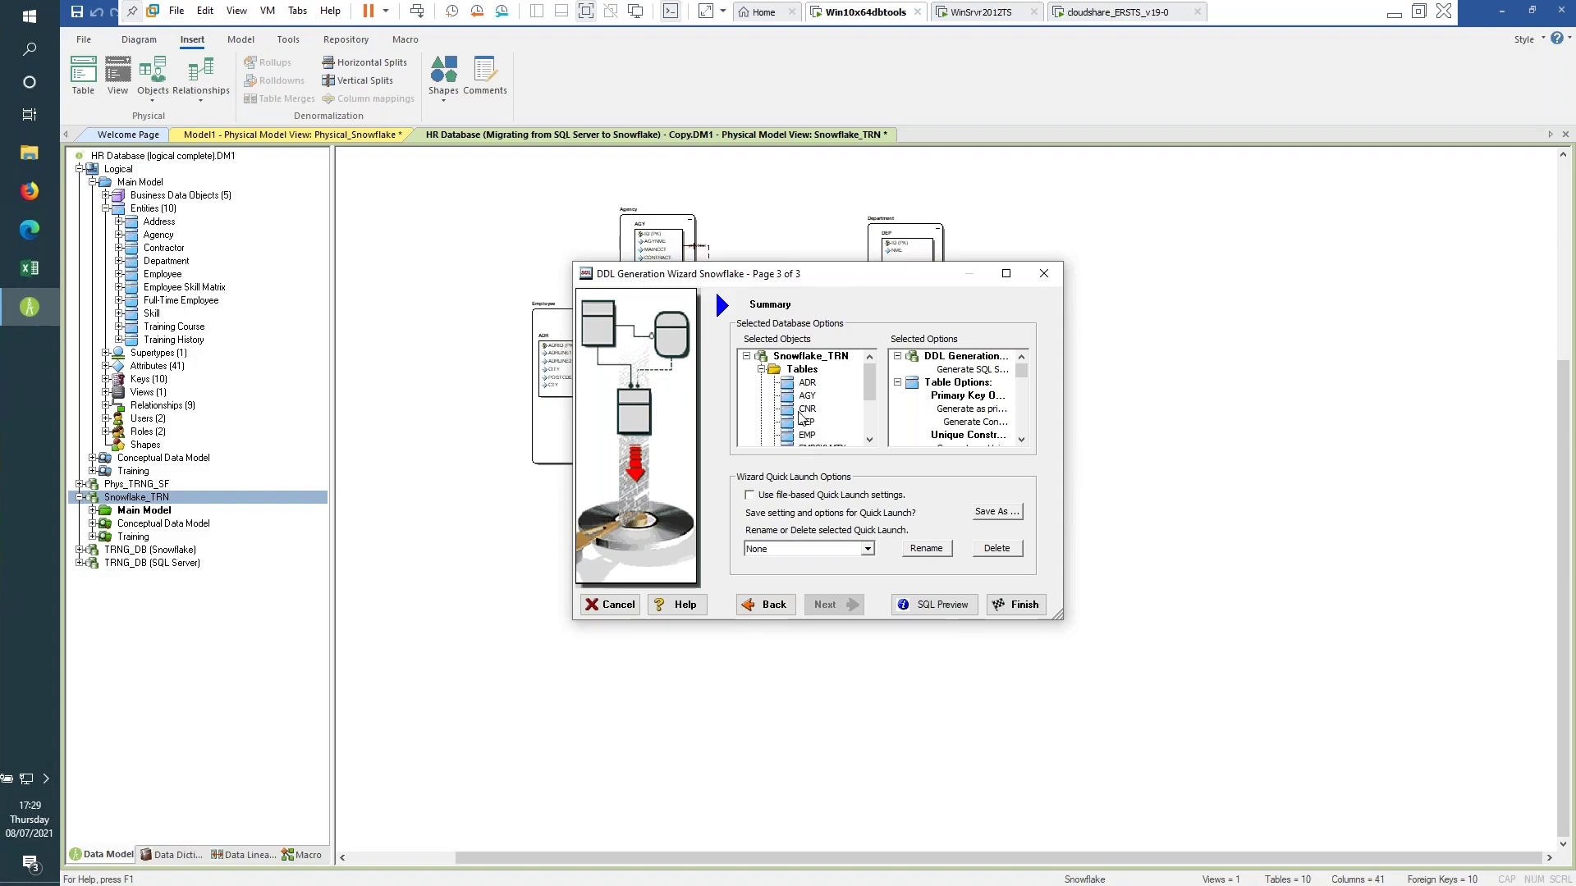
pyautogui.click(934, 605)
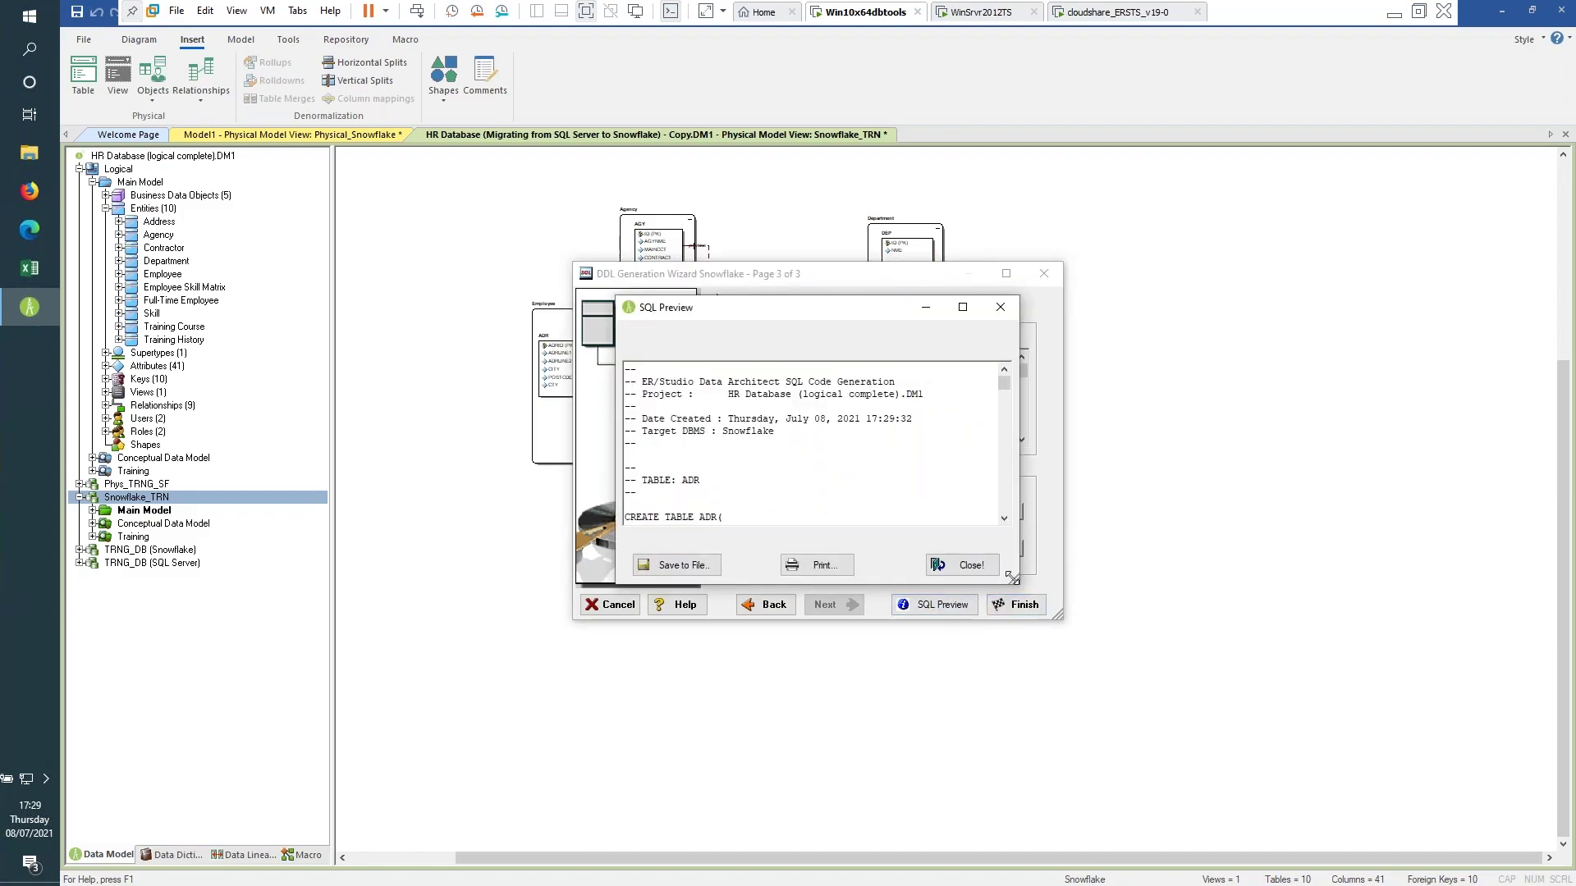
pyautogui.moveTo(1012, 578); pyautogui.dragTo(1429, 832)
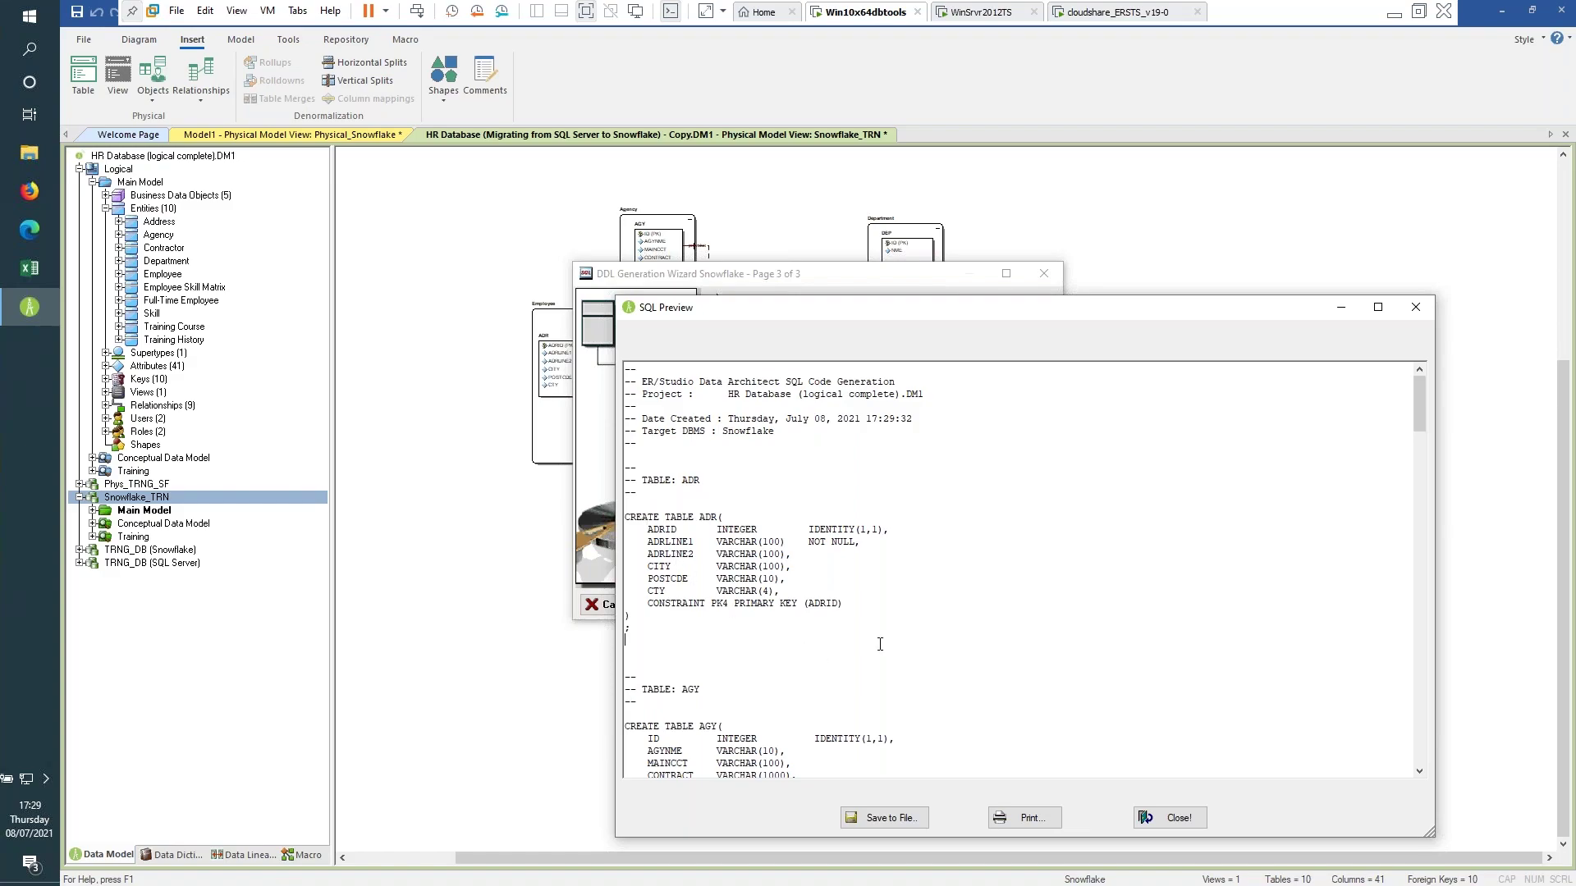
pyautogui.hotkey('ctrl', 'a')
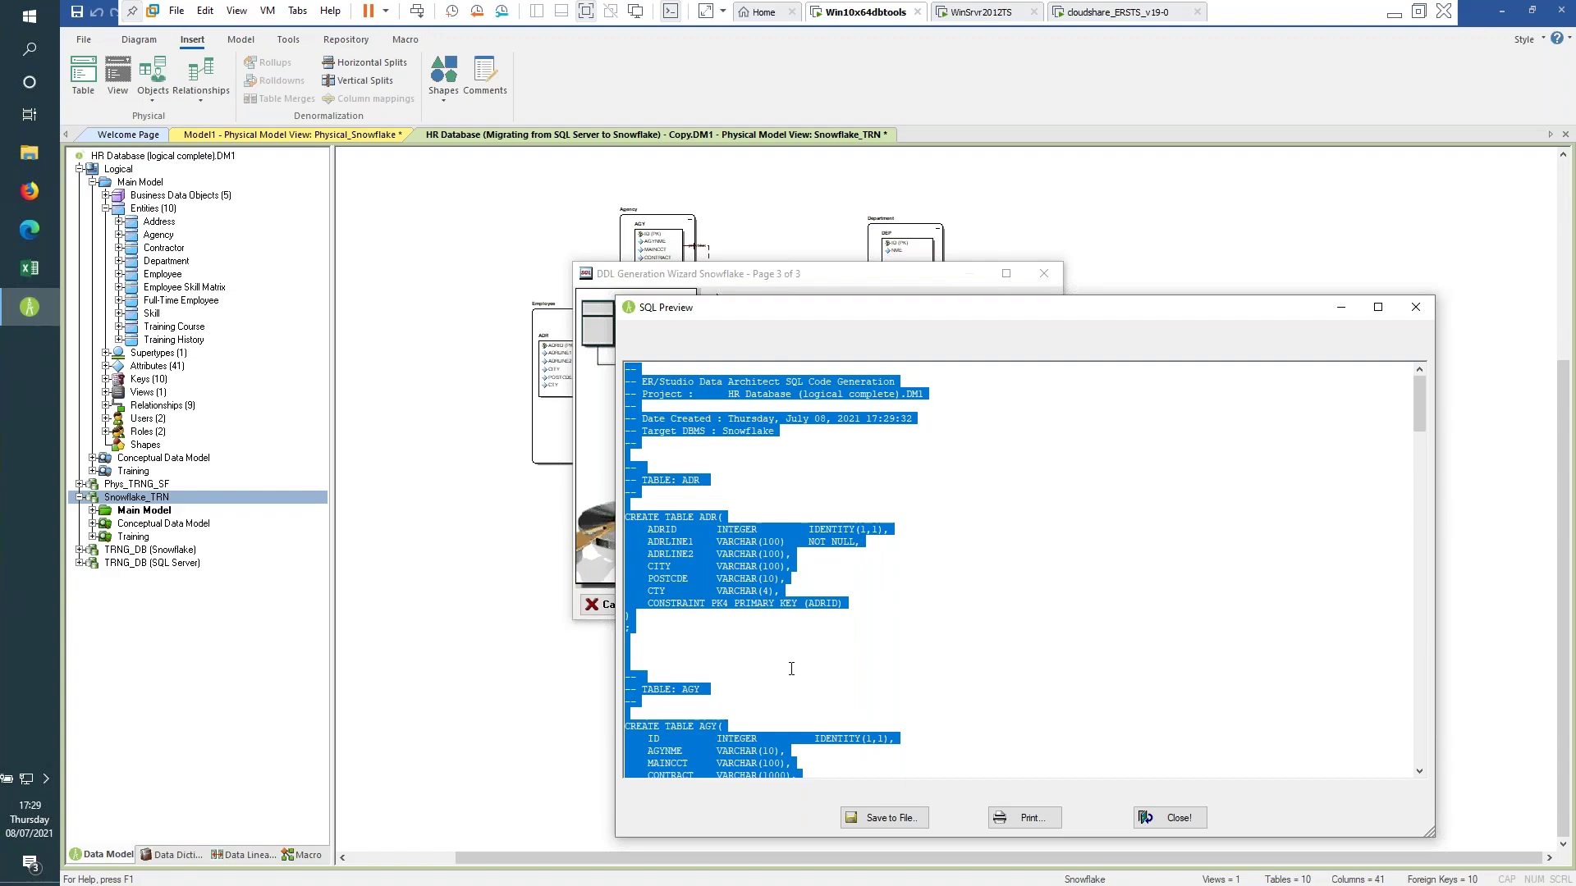
pyautogui.click(30, 197)
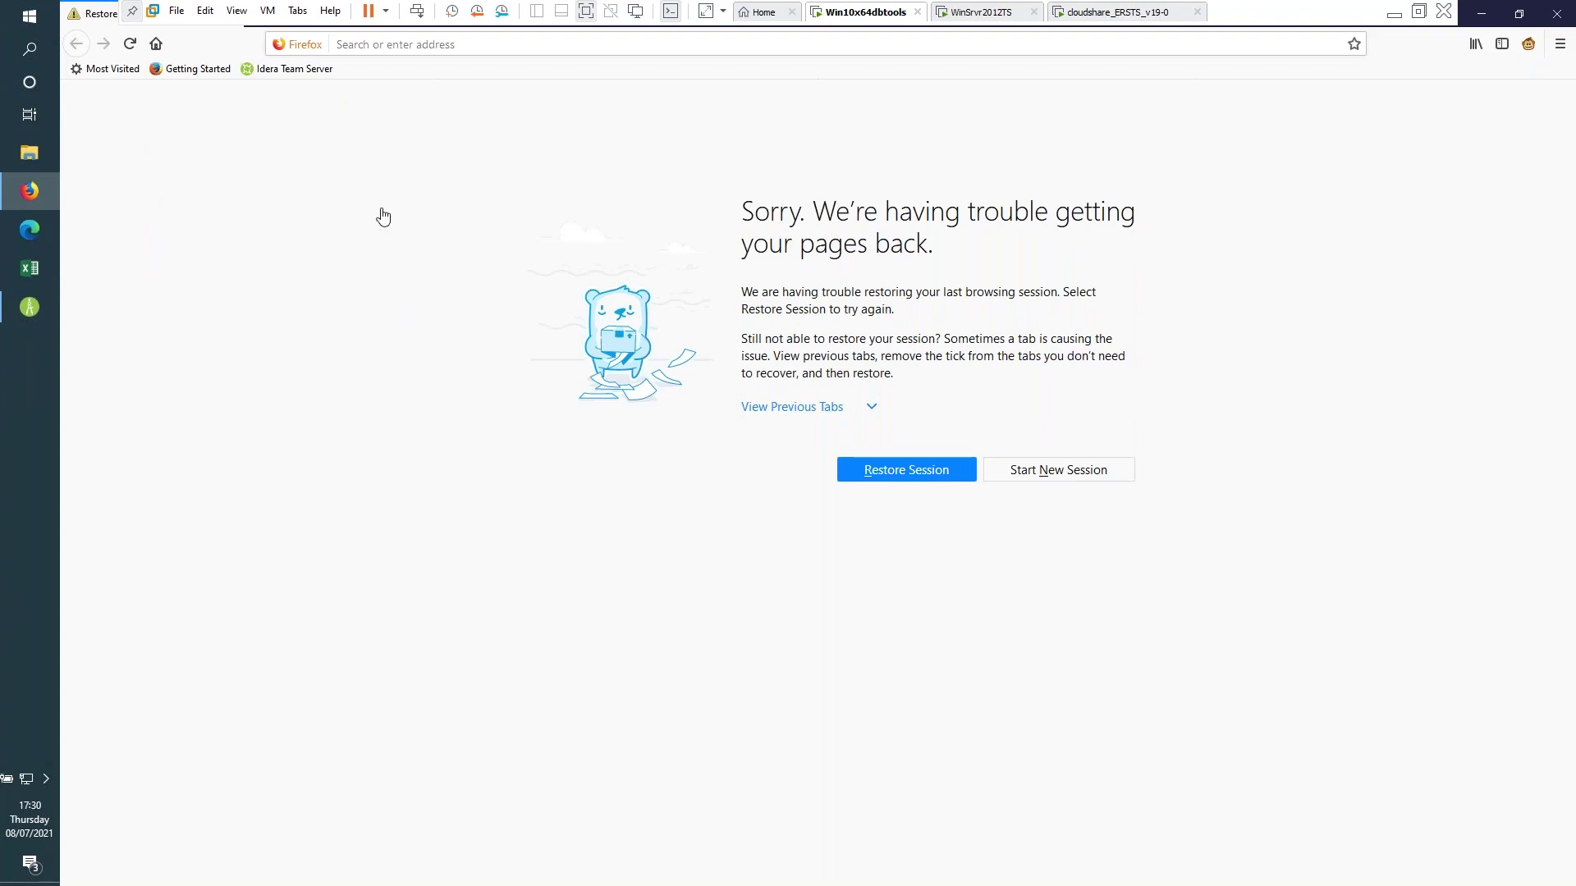
pyautogui.click(33, 310)
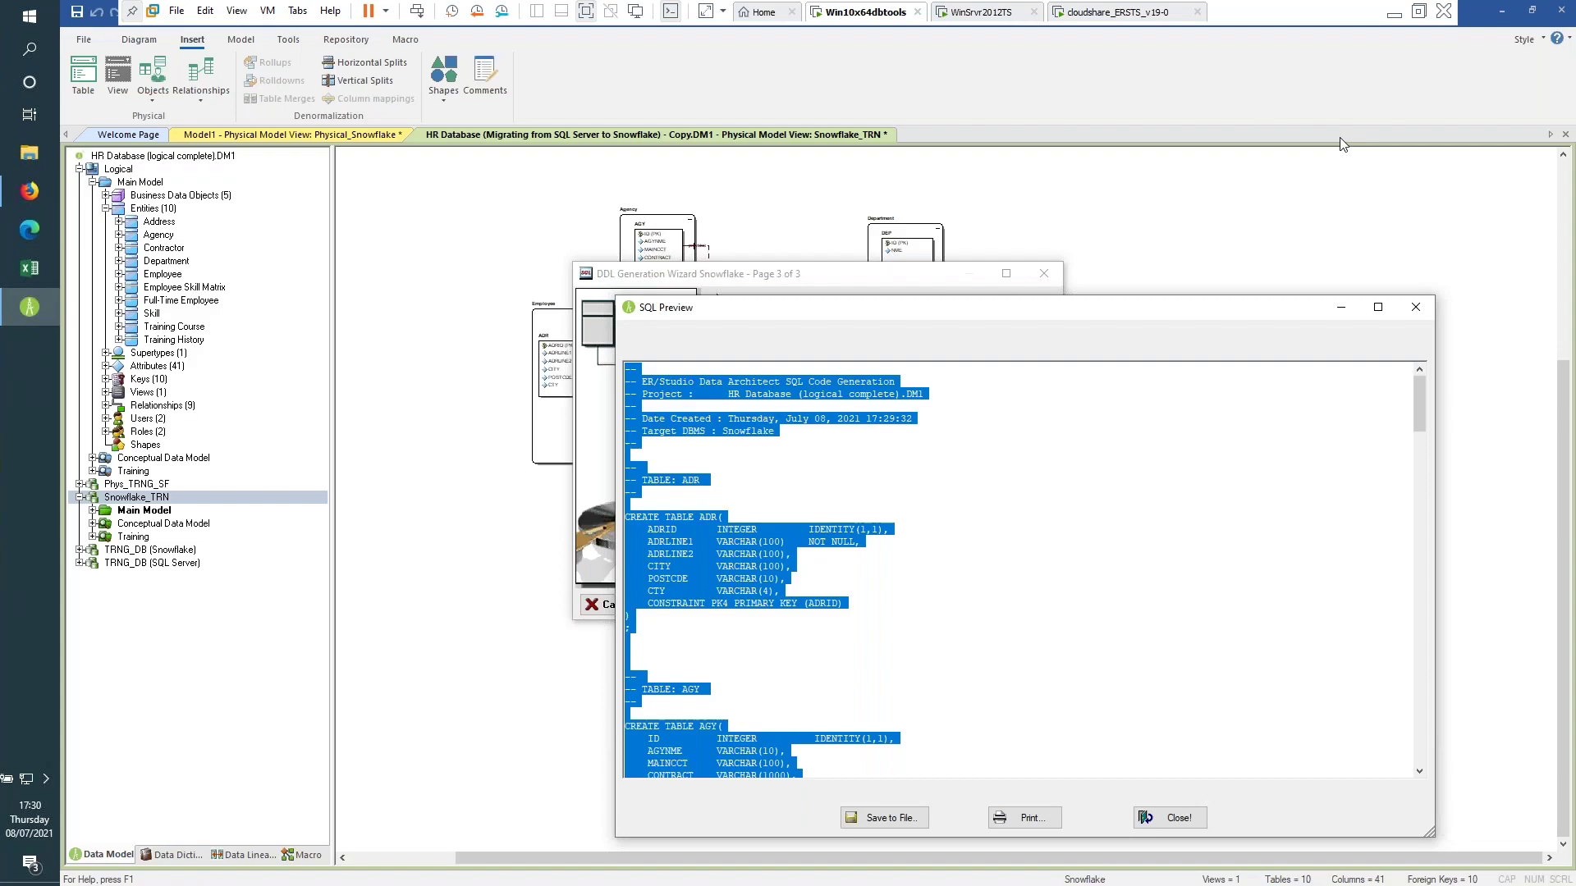
# Switch to the Snowflake web console and replace the existing worksheet contents with the copied DDL script.
pyautogui.hotkey('alt', 'Tab')
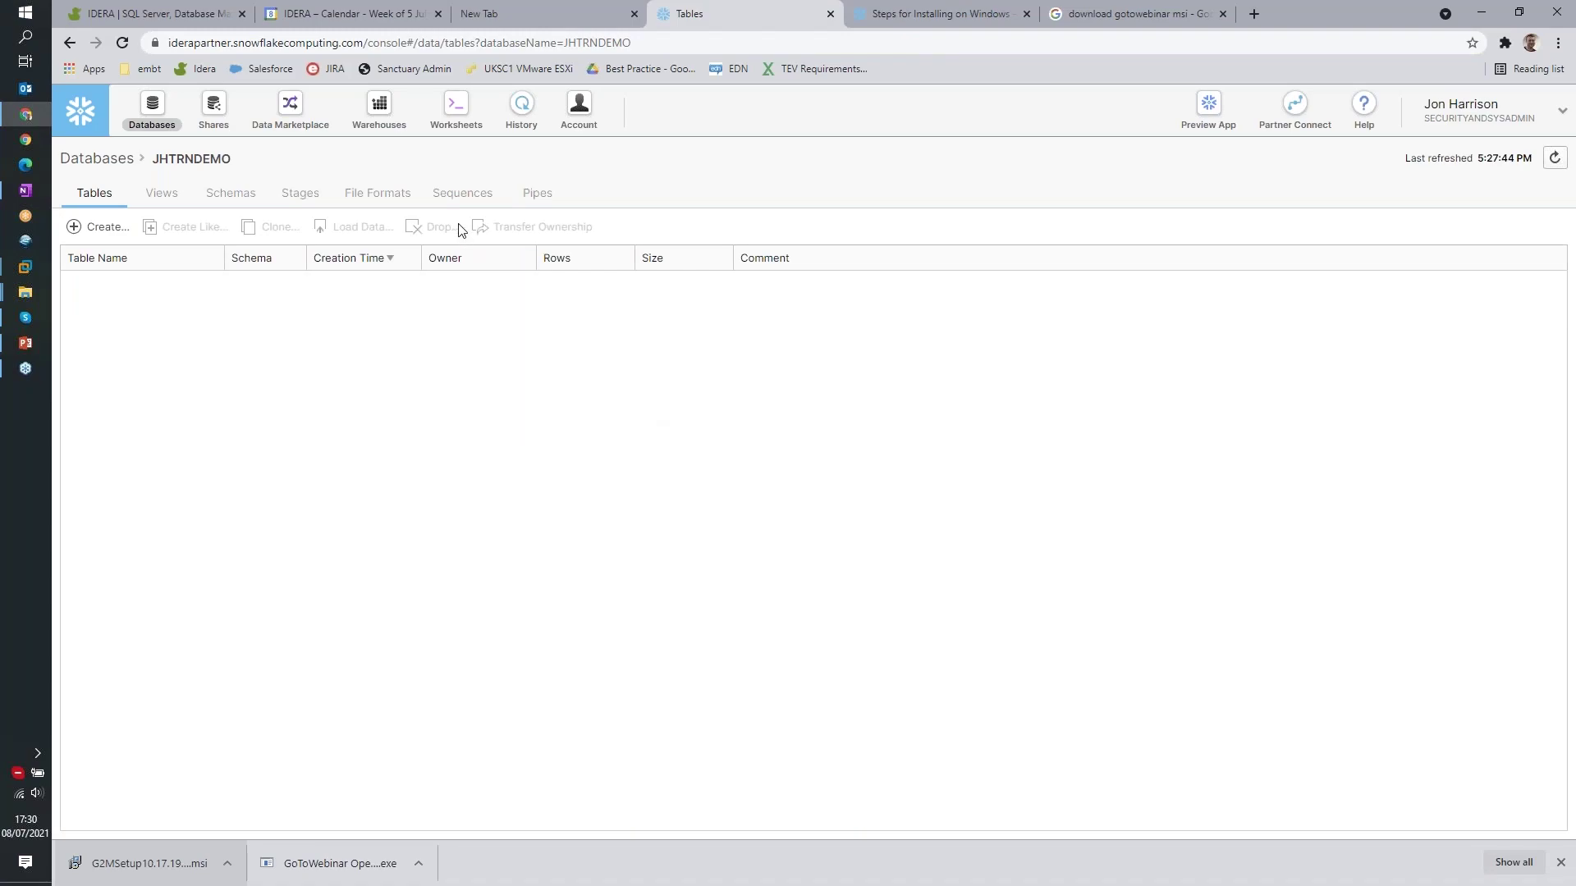
pyautogui.click(459, 106)
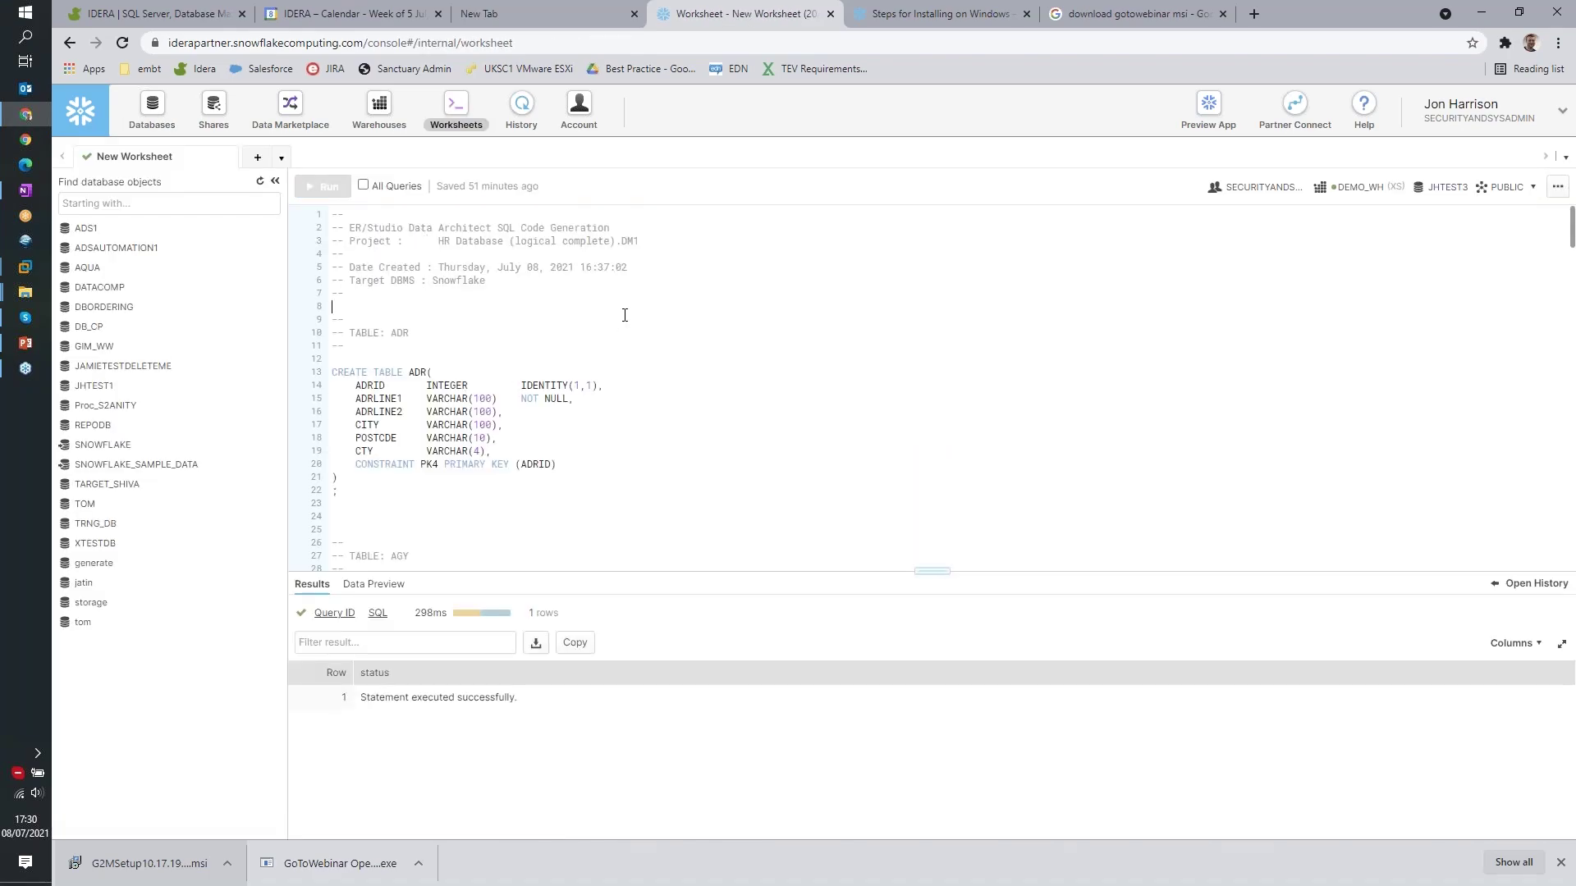
pyautogui.hotkey('ctrl', 'a')
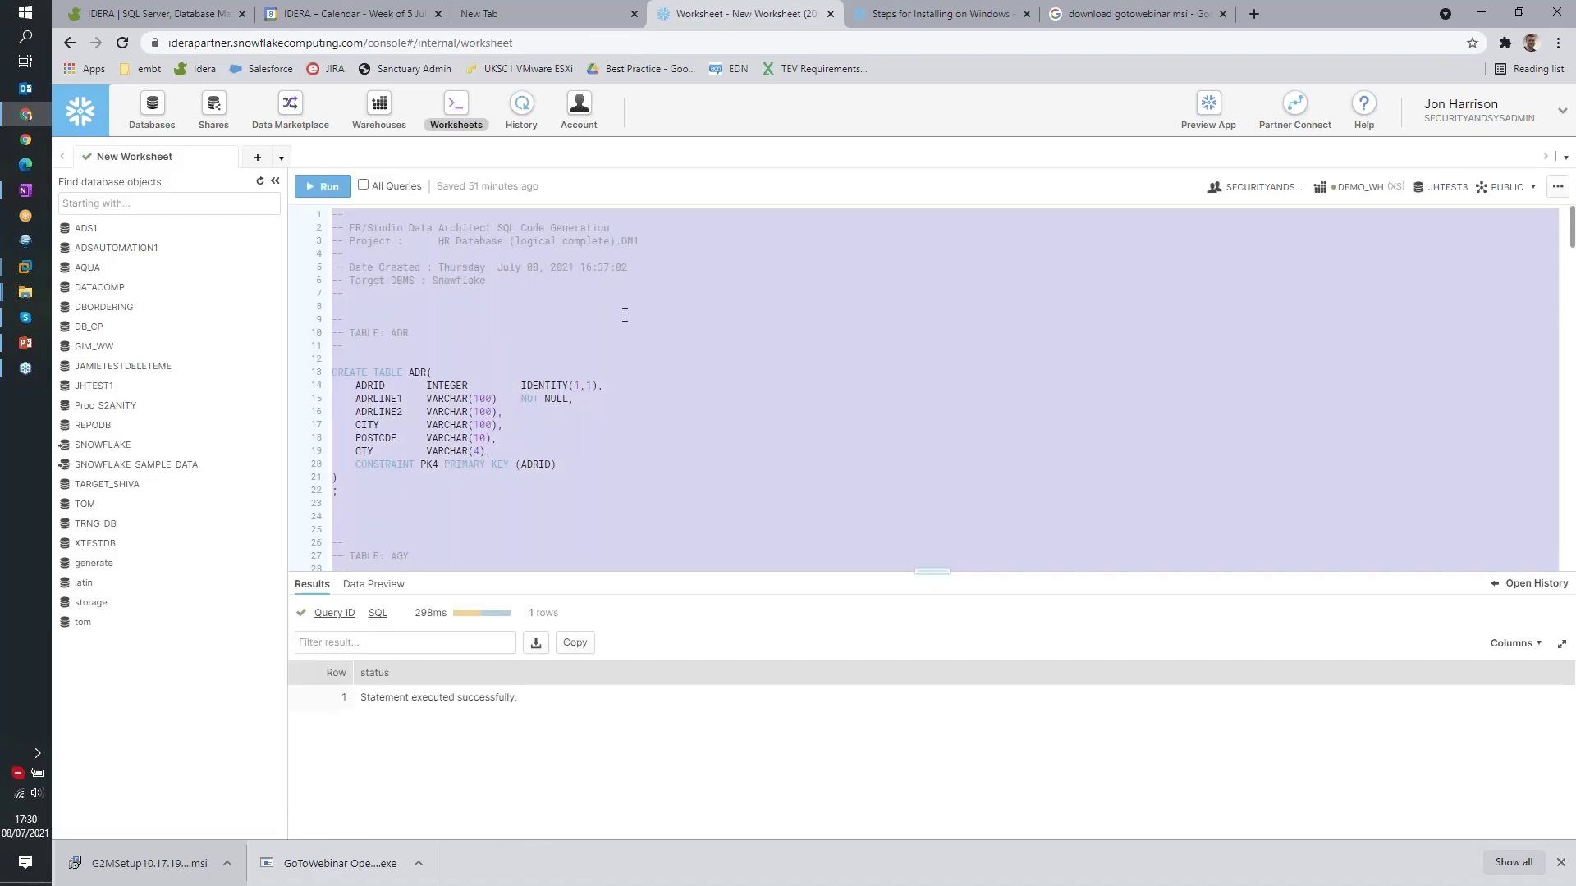
pyautogui.press('Delete')
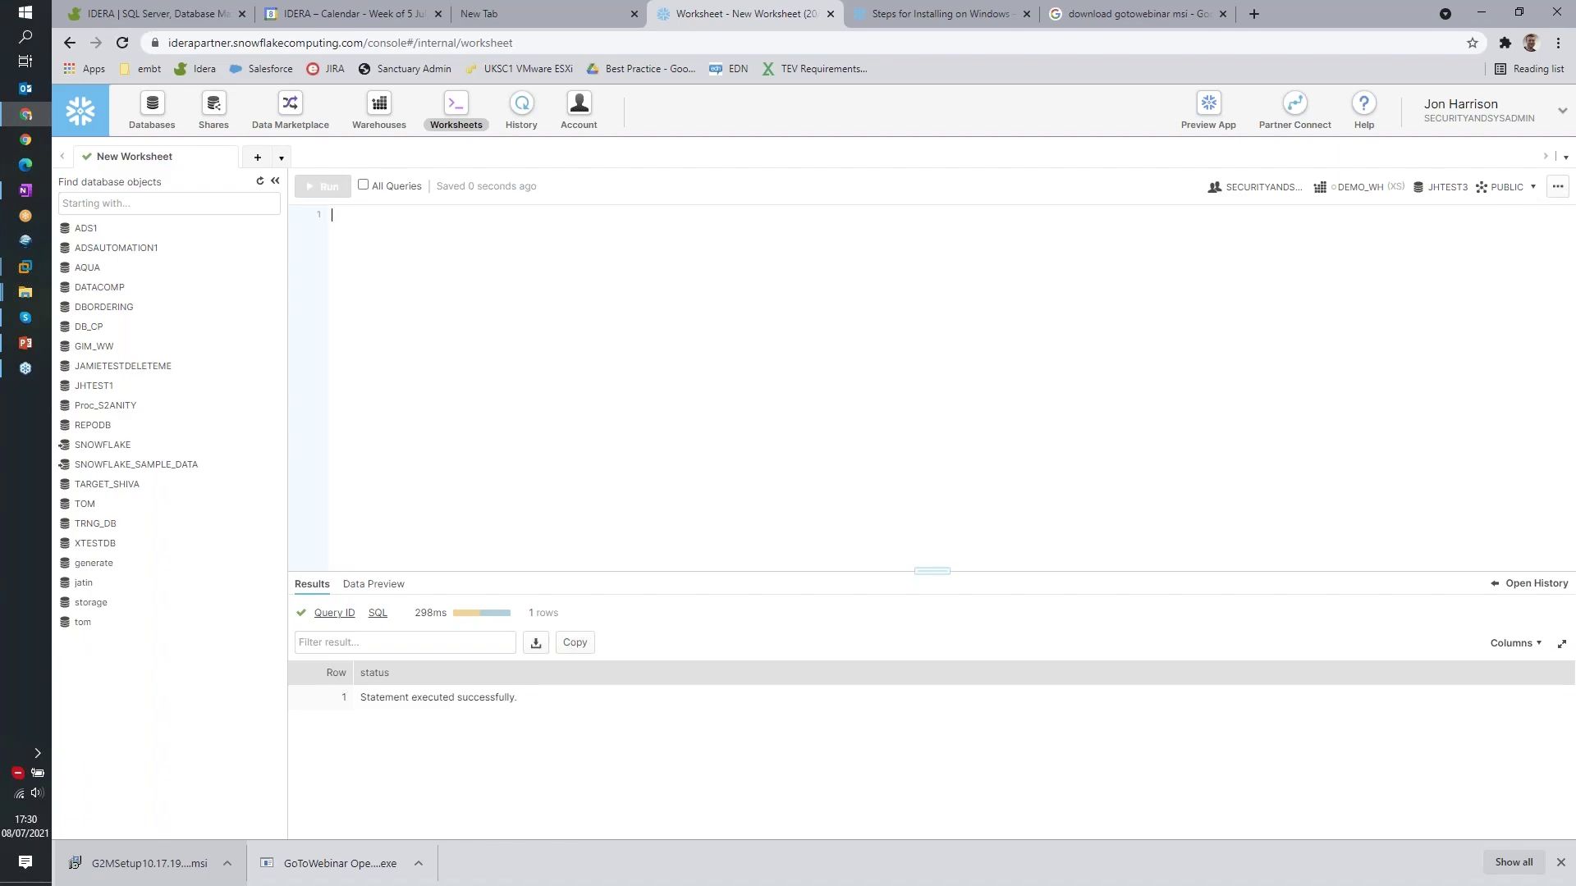
pyautogui.hotkey('ctrl', 'v')
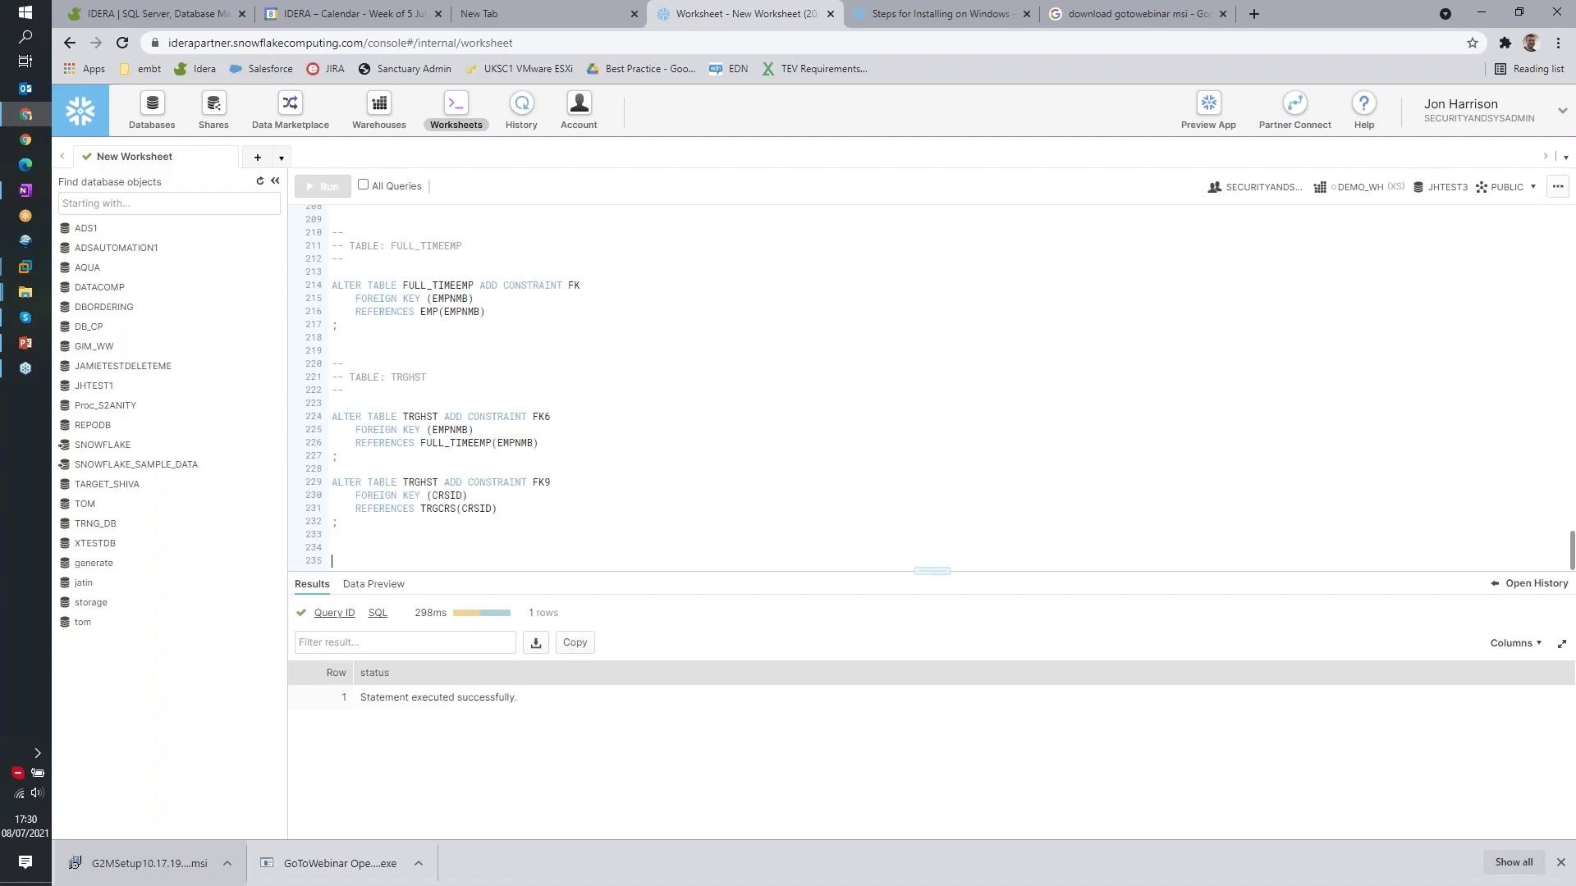
# Set the worksheet context for the pasted DDL script to database JHTRNDEMO, keeping the PUBLIC schema.
pyautogui.scroll(20, 814, 425)
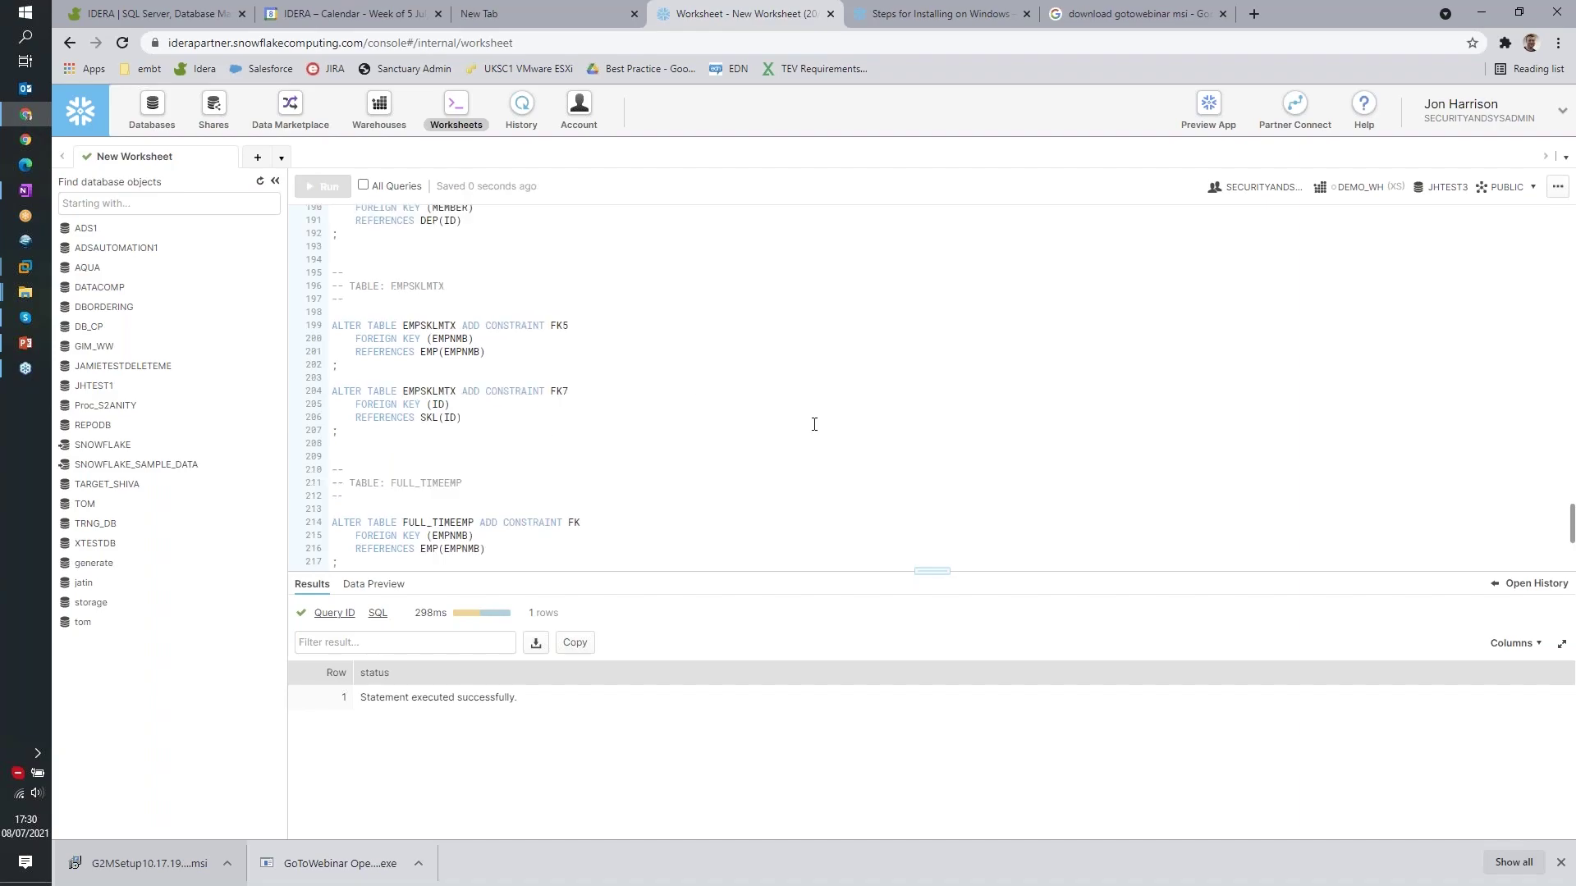
pyautogui.scroll(3, 814, 424)
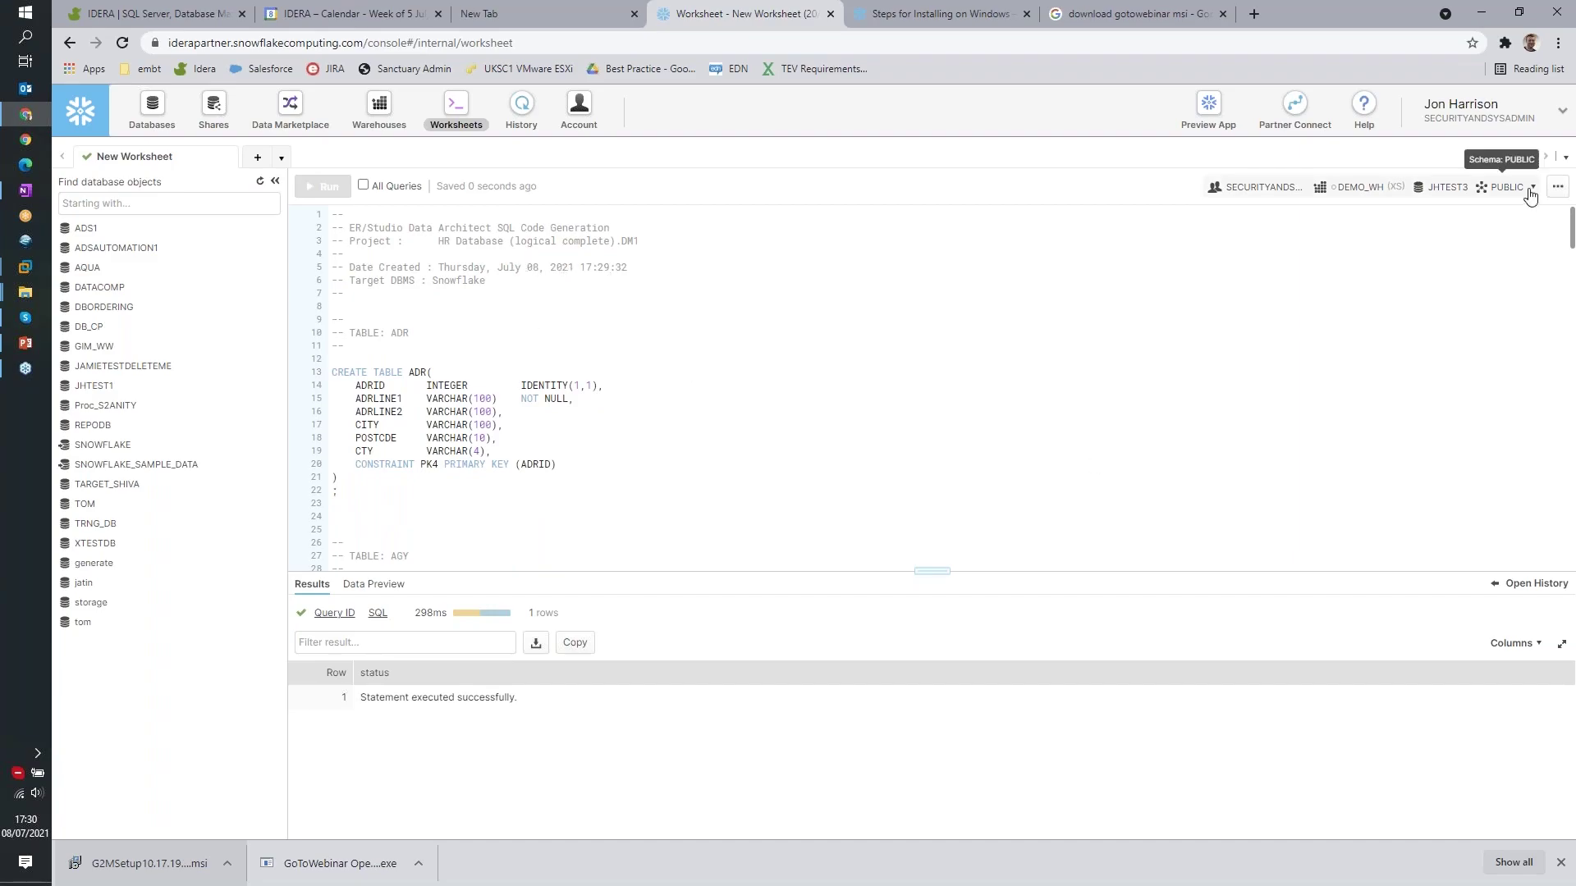
pyautogui.click(1449, 188)
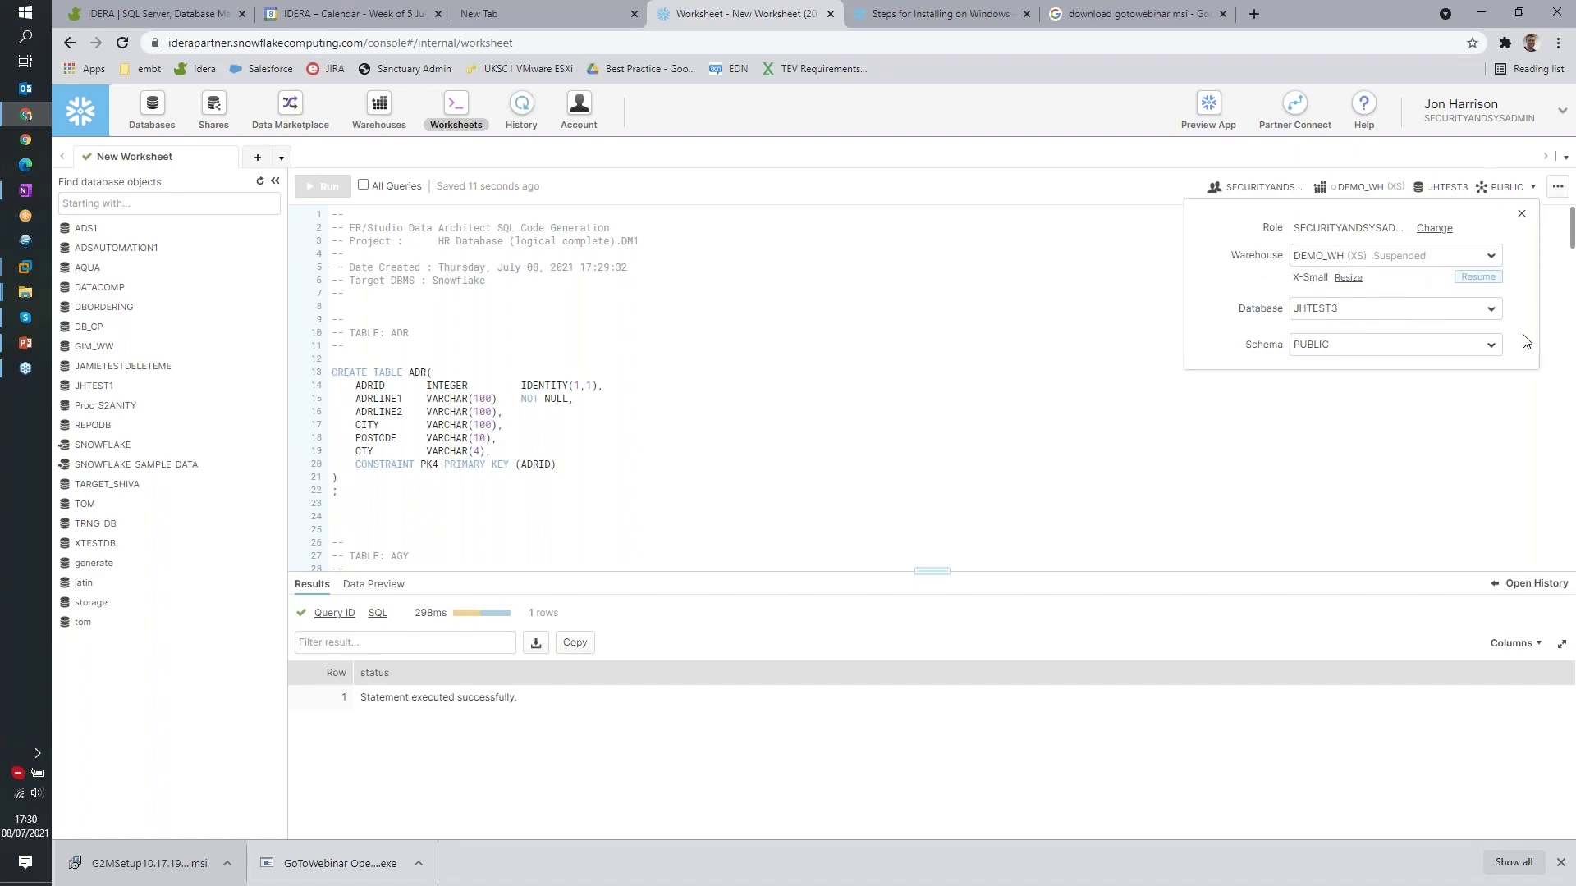
pyautogui.click(1492, 308)
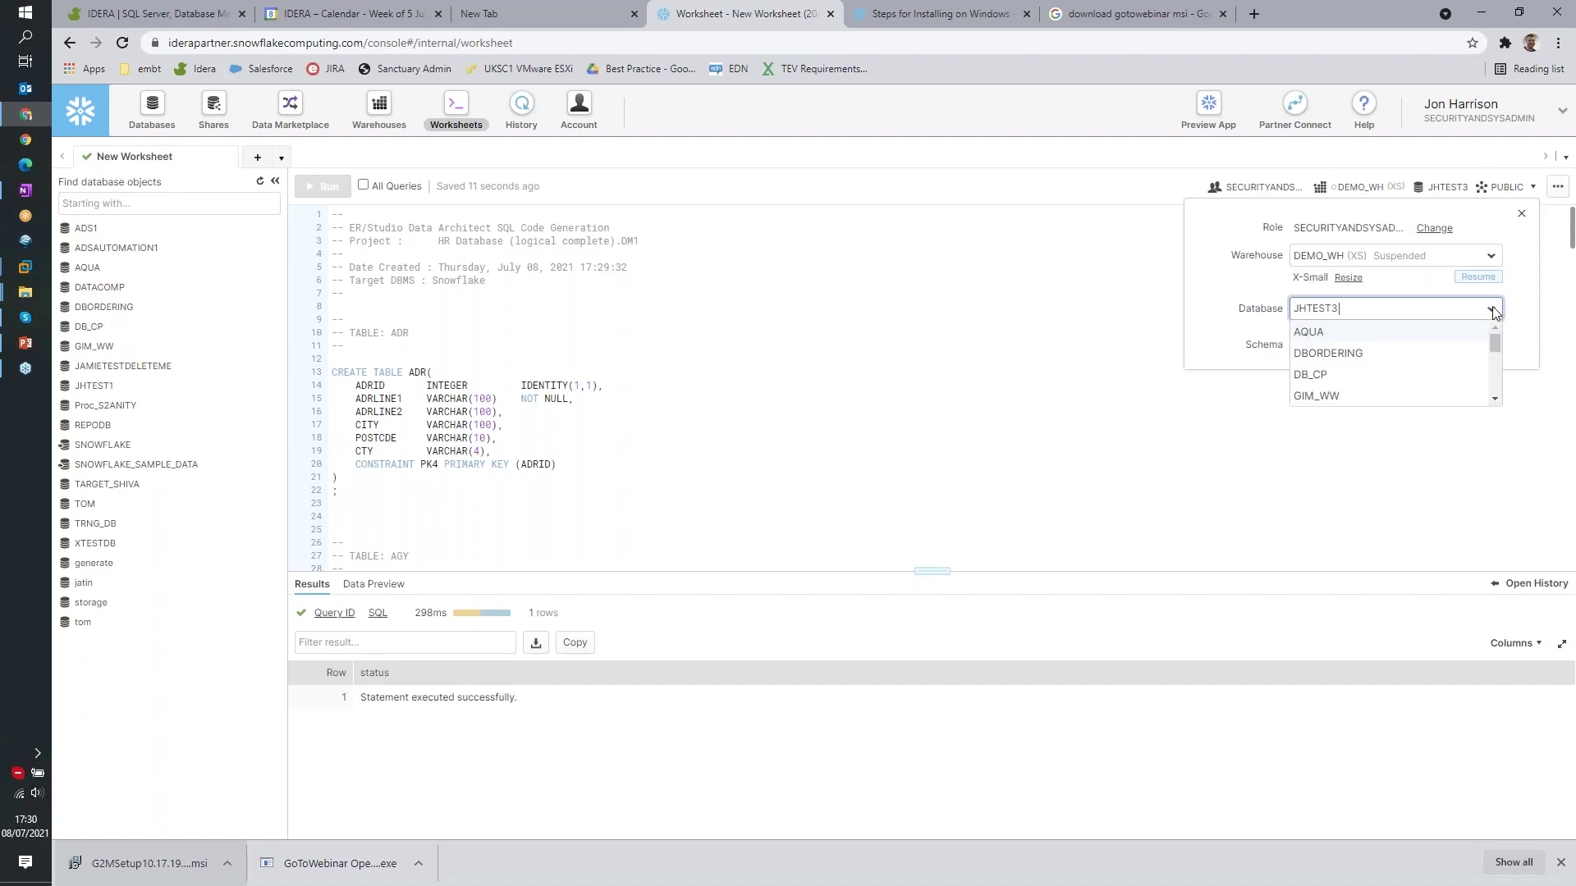
pyautogui.scroll(-3, 1492, 379)
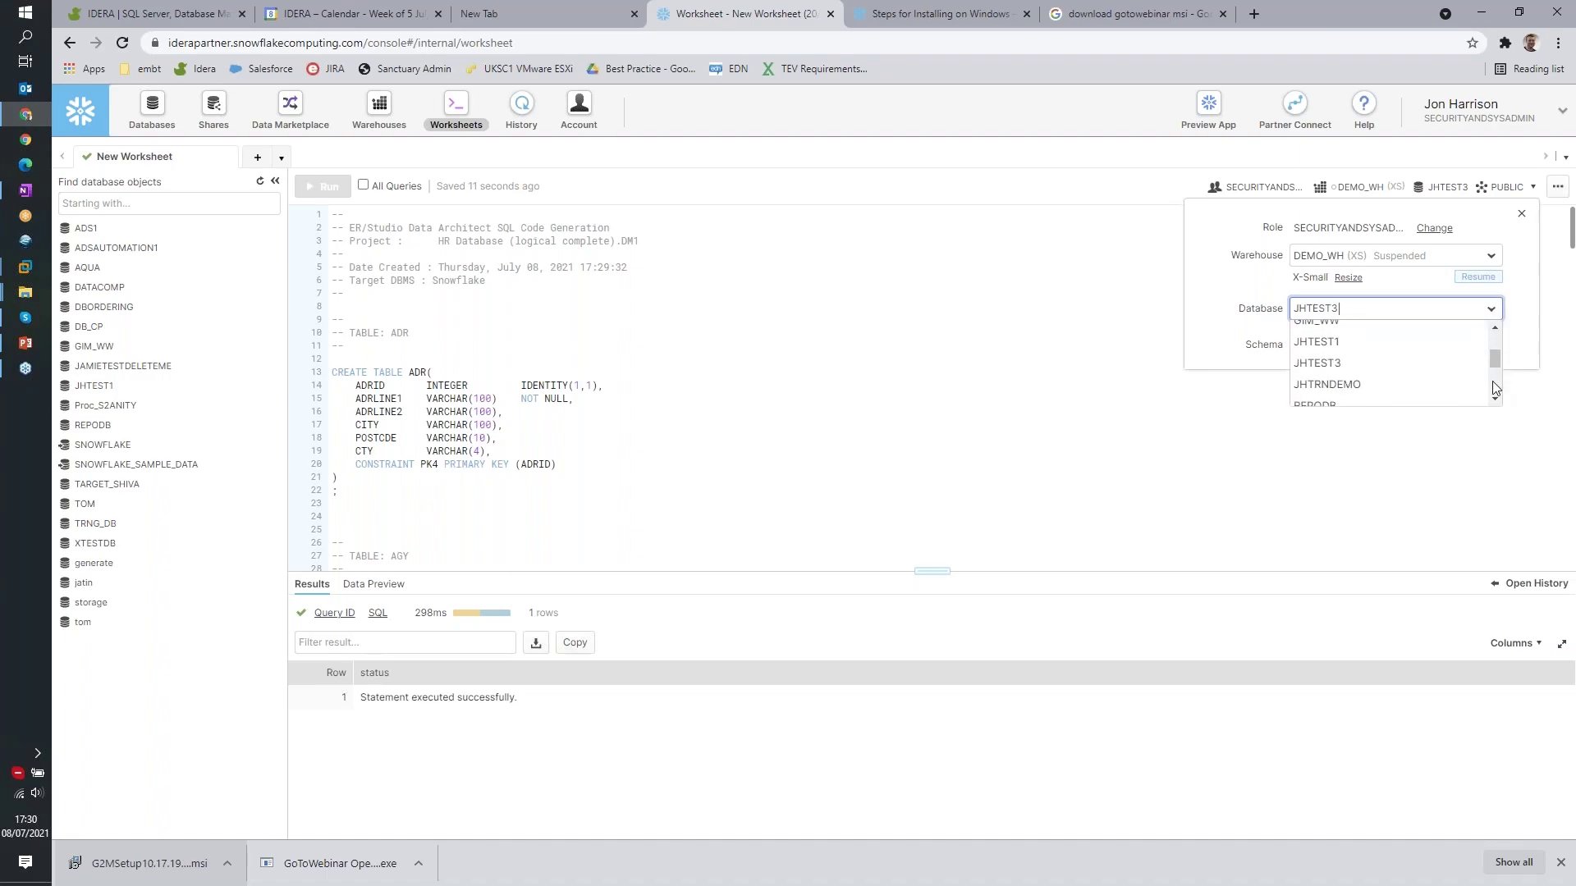
pyautogui.click(1315, 385)
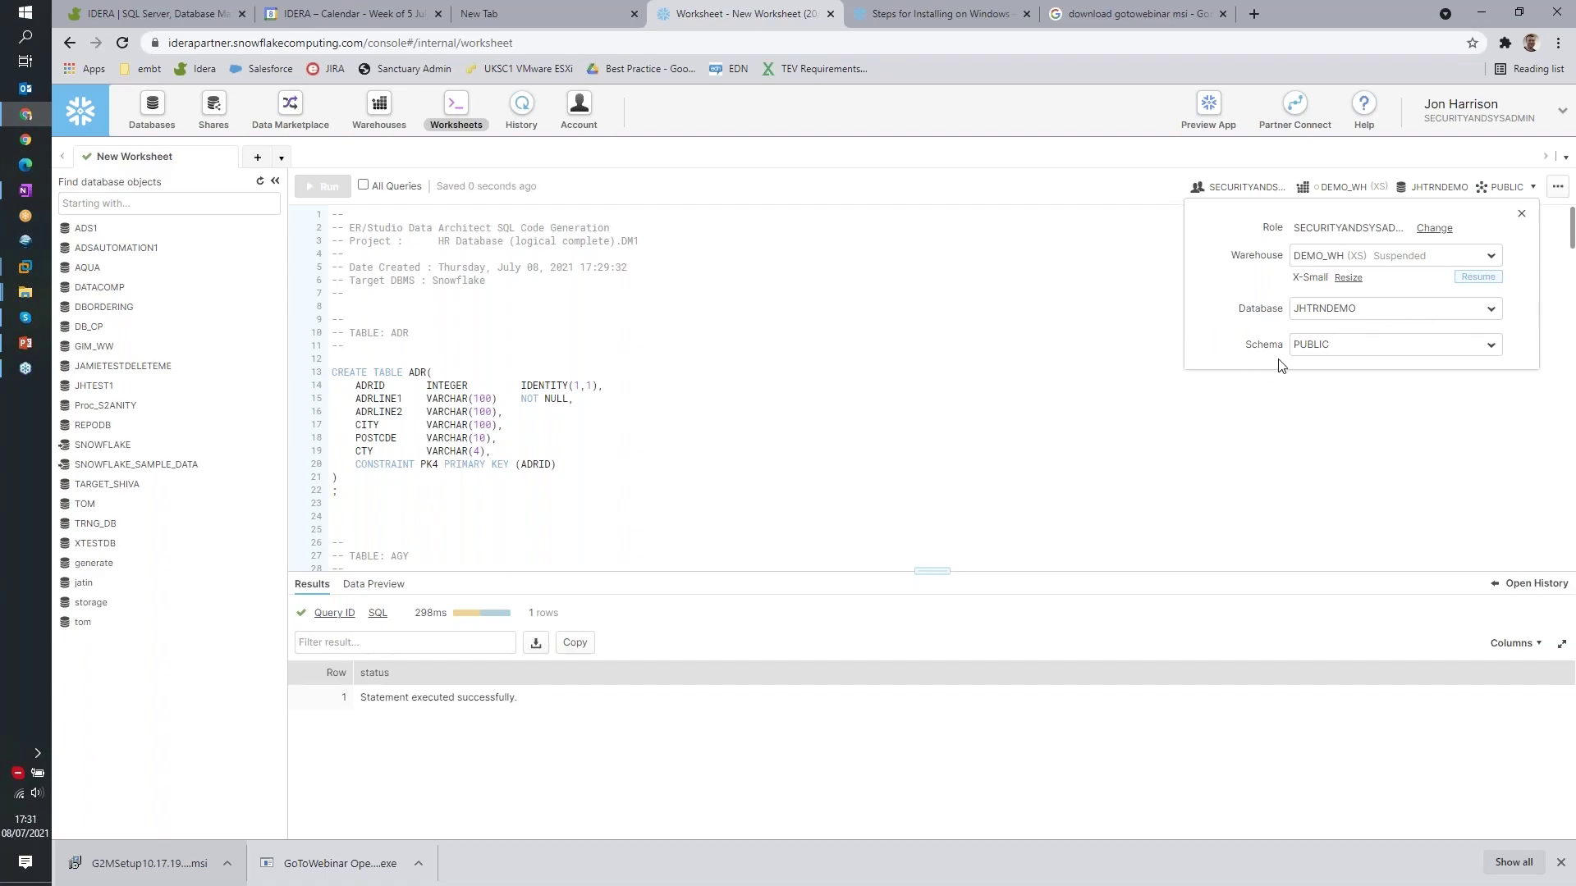
pyautogui.click(1456, 403)
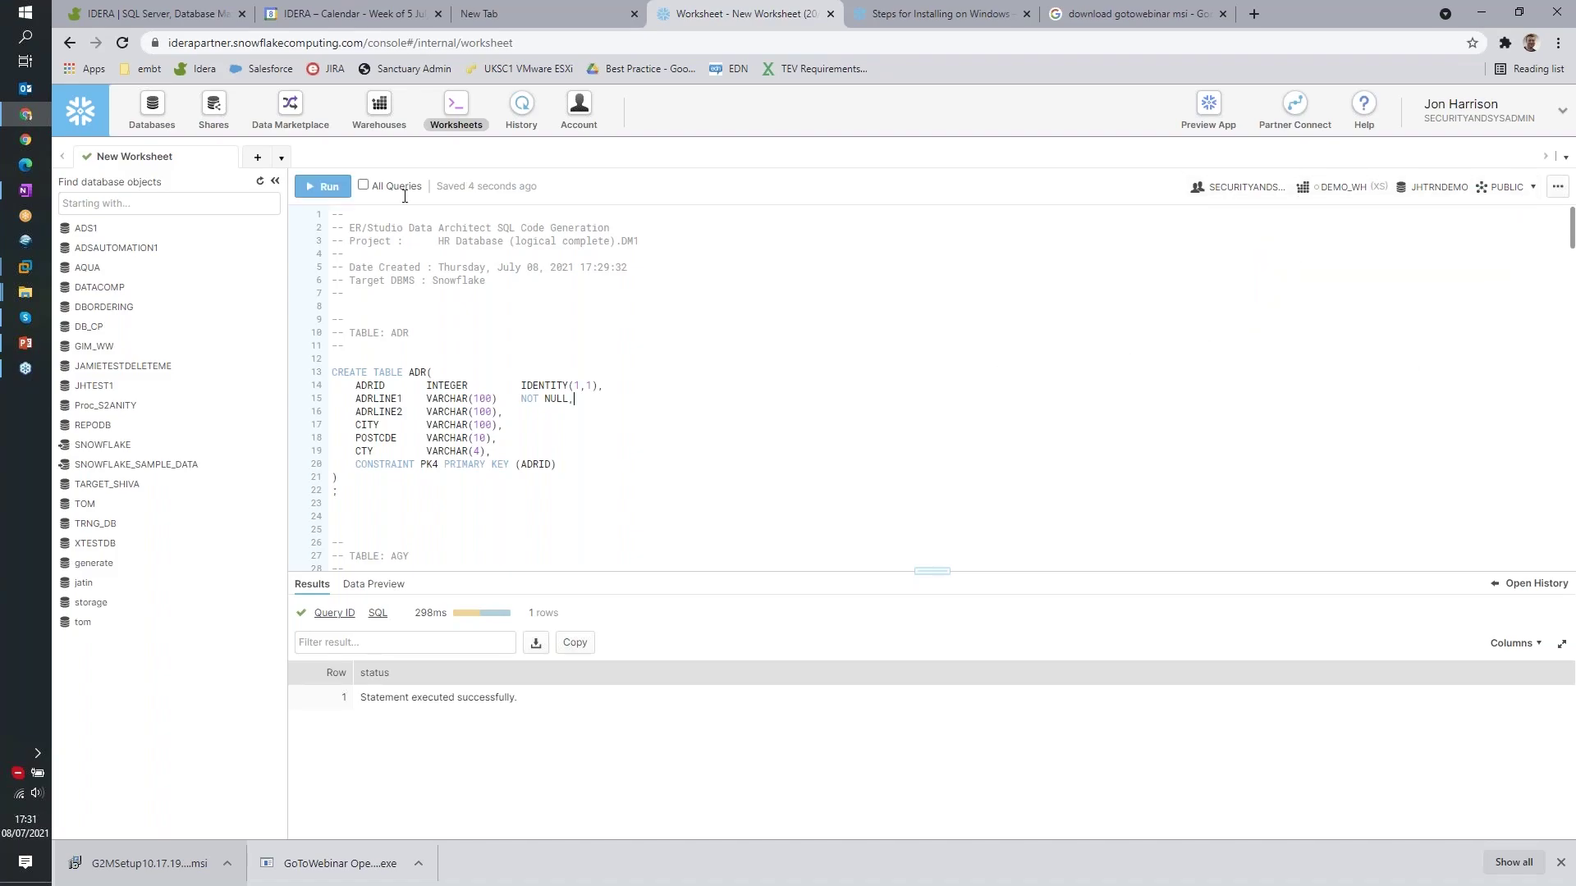
# Run all queries of the DDL script and open the EMP table of database JHTRNDEMO to check its columns.
pyautogui.click(363, 185)
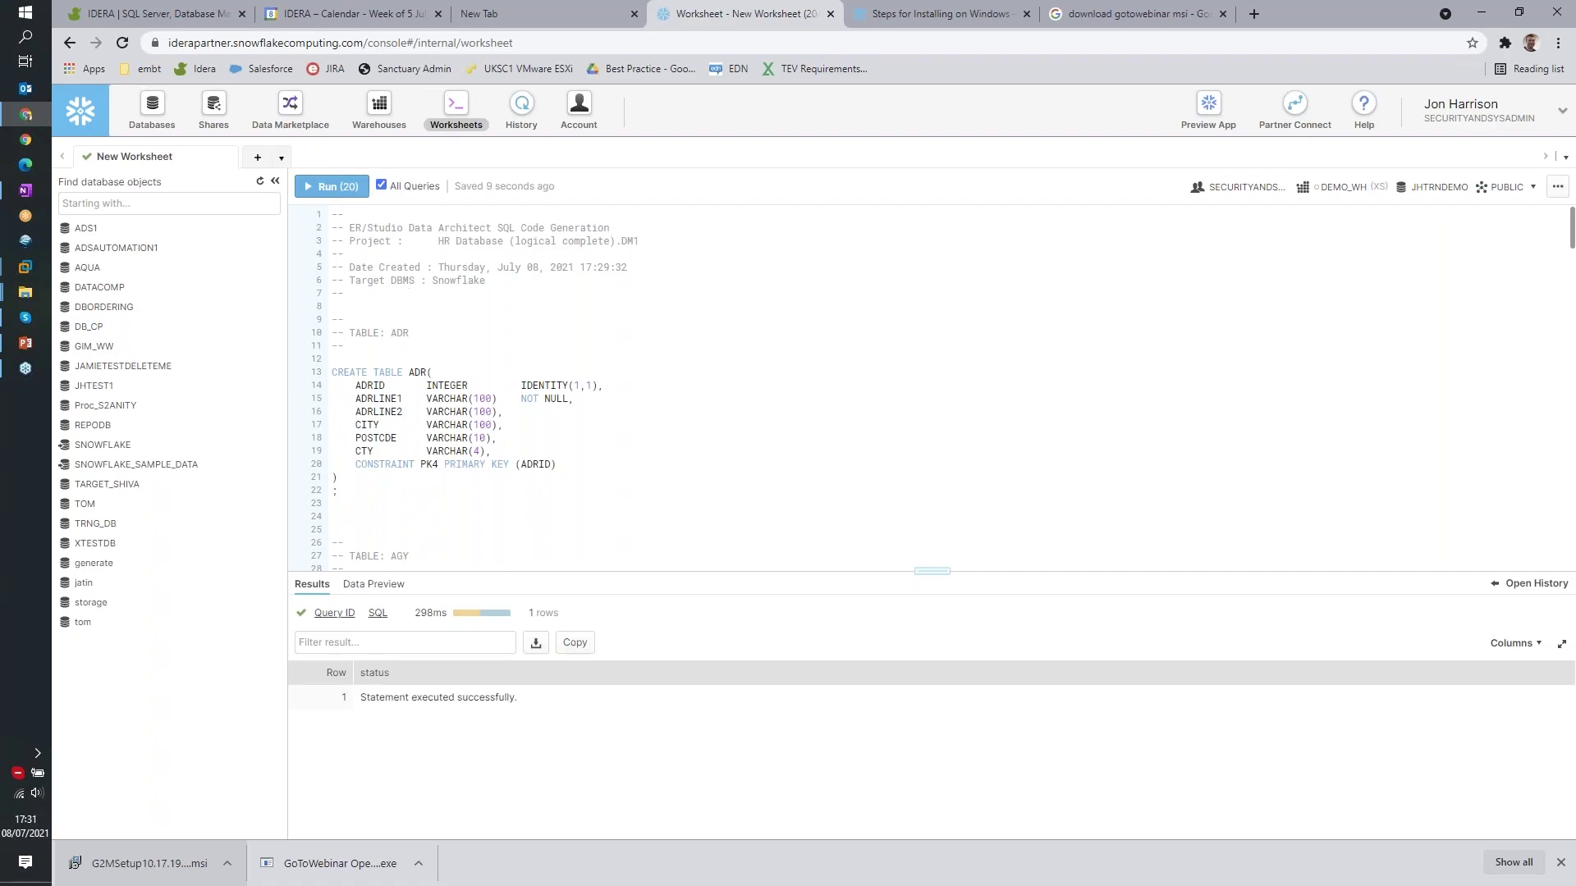
pyautogui.click(329, 187)
pyautogui.click(150, 110)
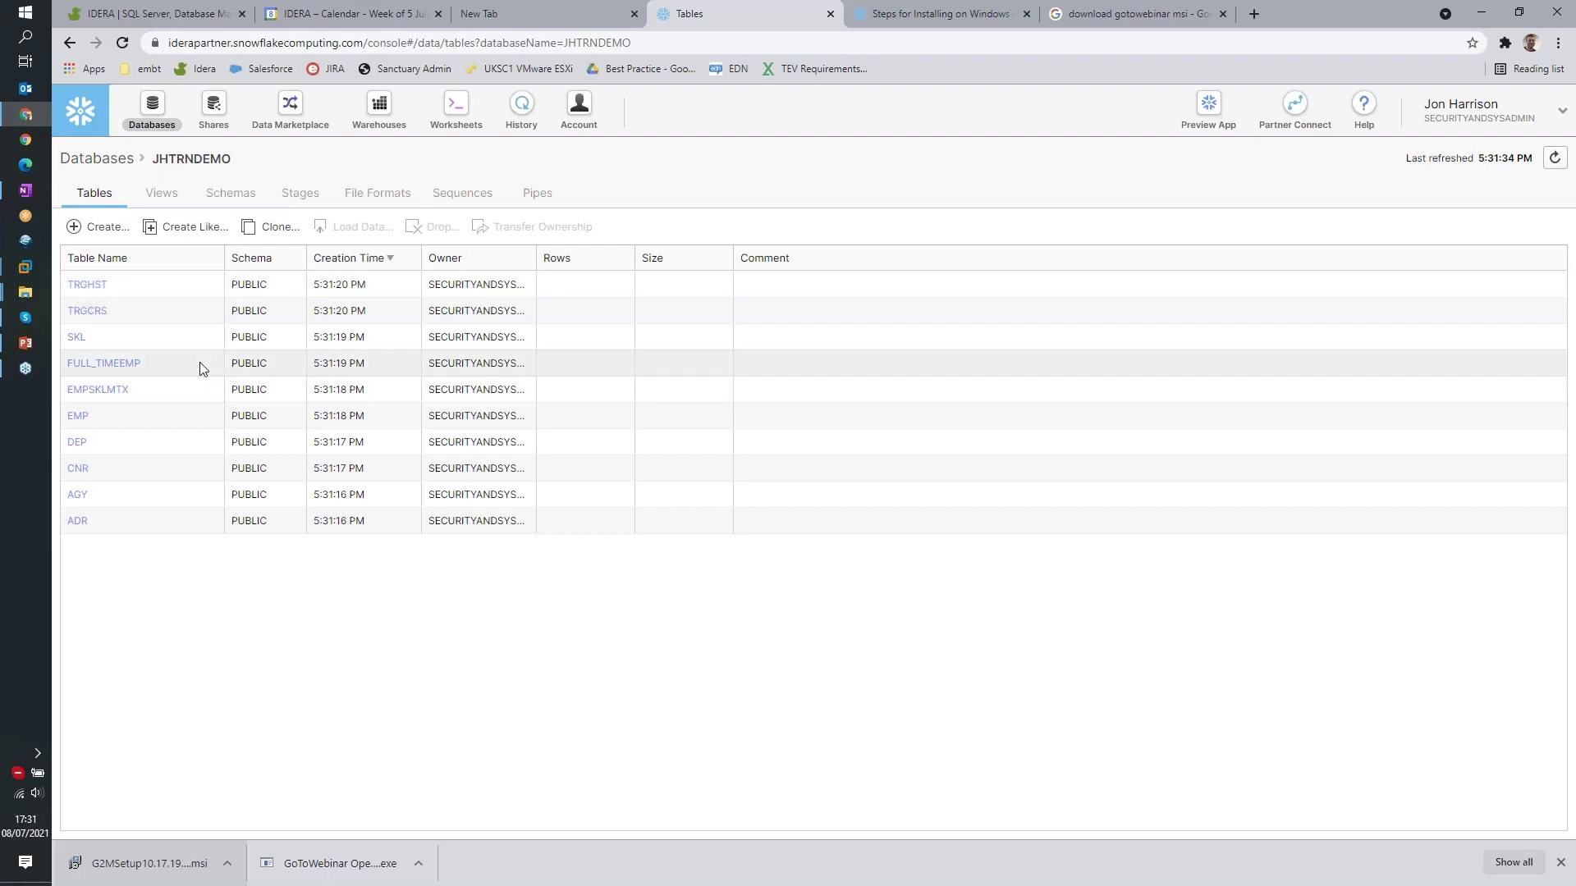
pyautogui.click(78, 416)
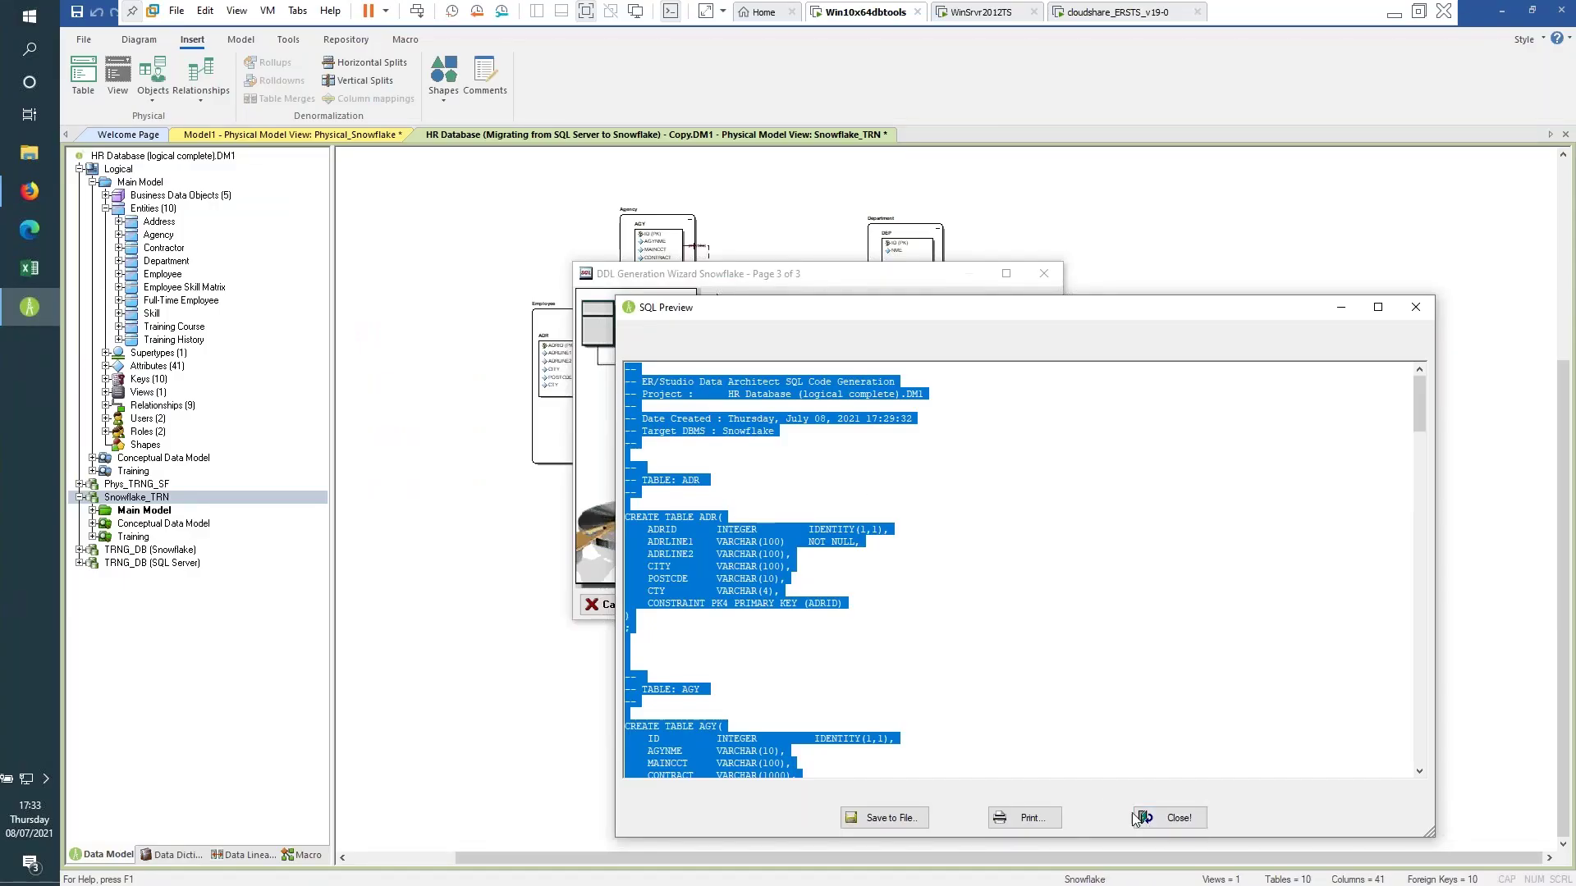
# Back in ER/Studio, close the SQL preview and the DDL wizard, and list the tables of the TRNG_DB (SQL Server) main model.
pyautogui.click(1165, 819)
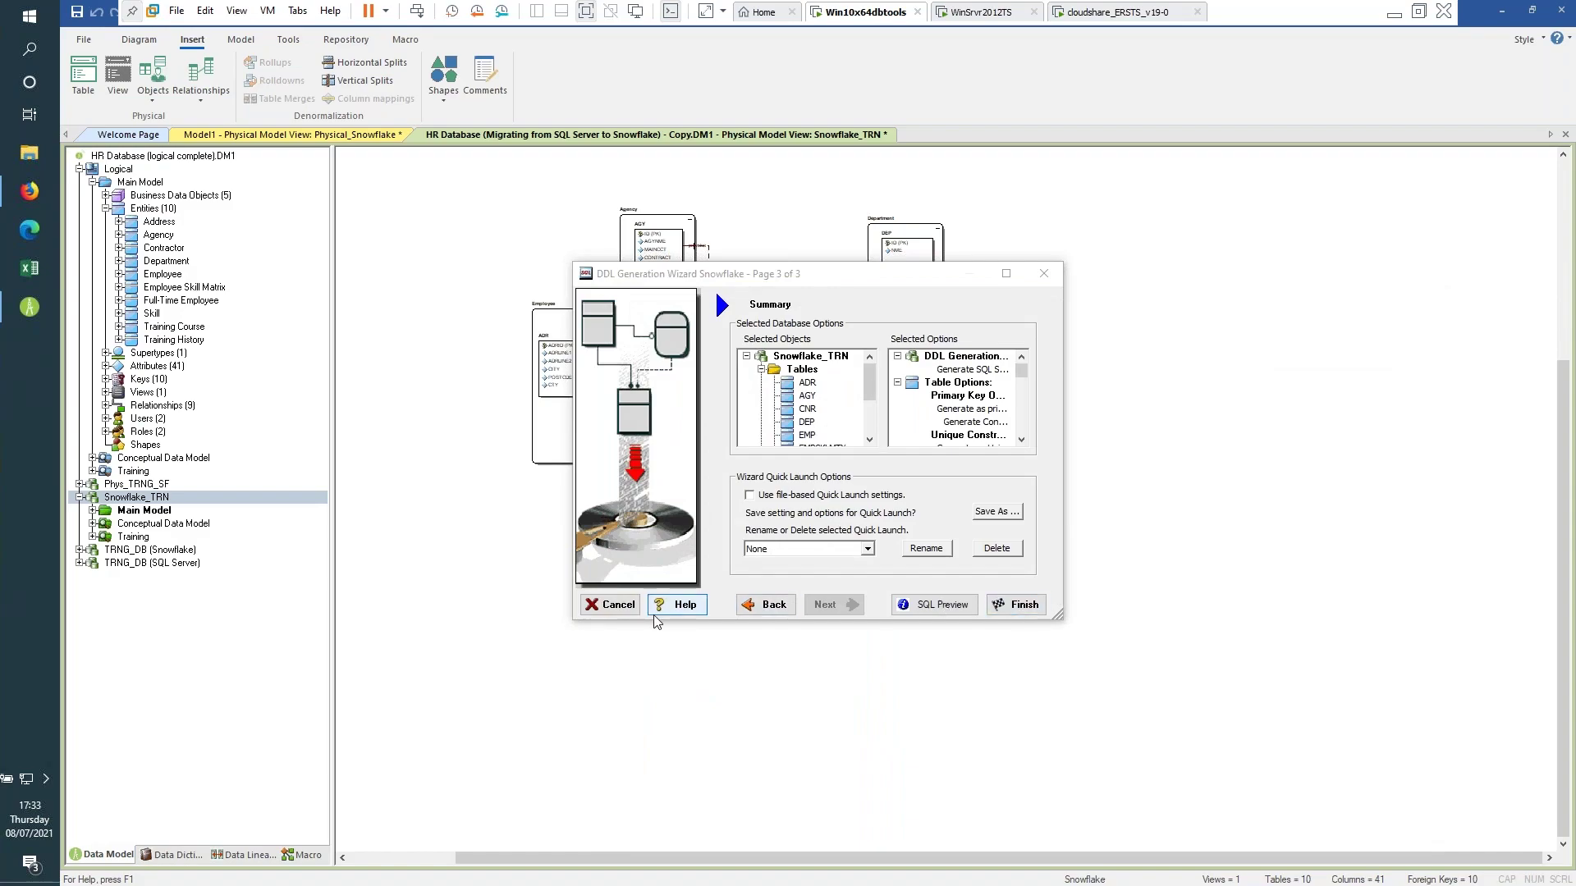
pyautogui.click(609, 607)
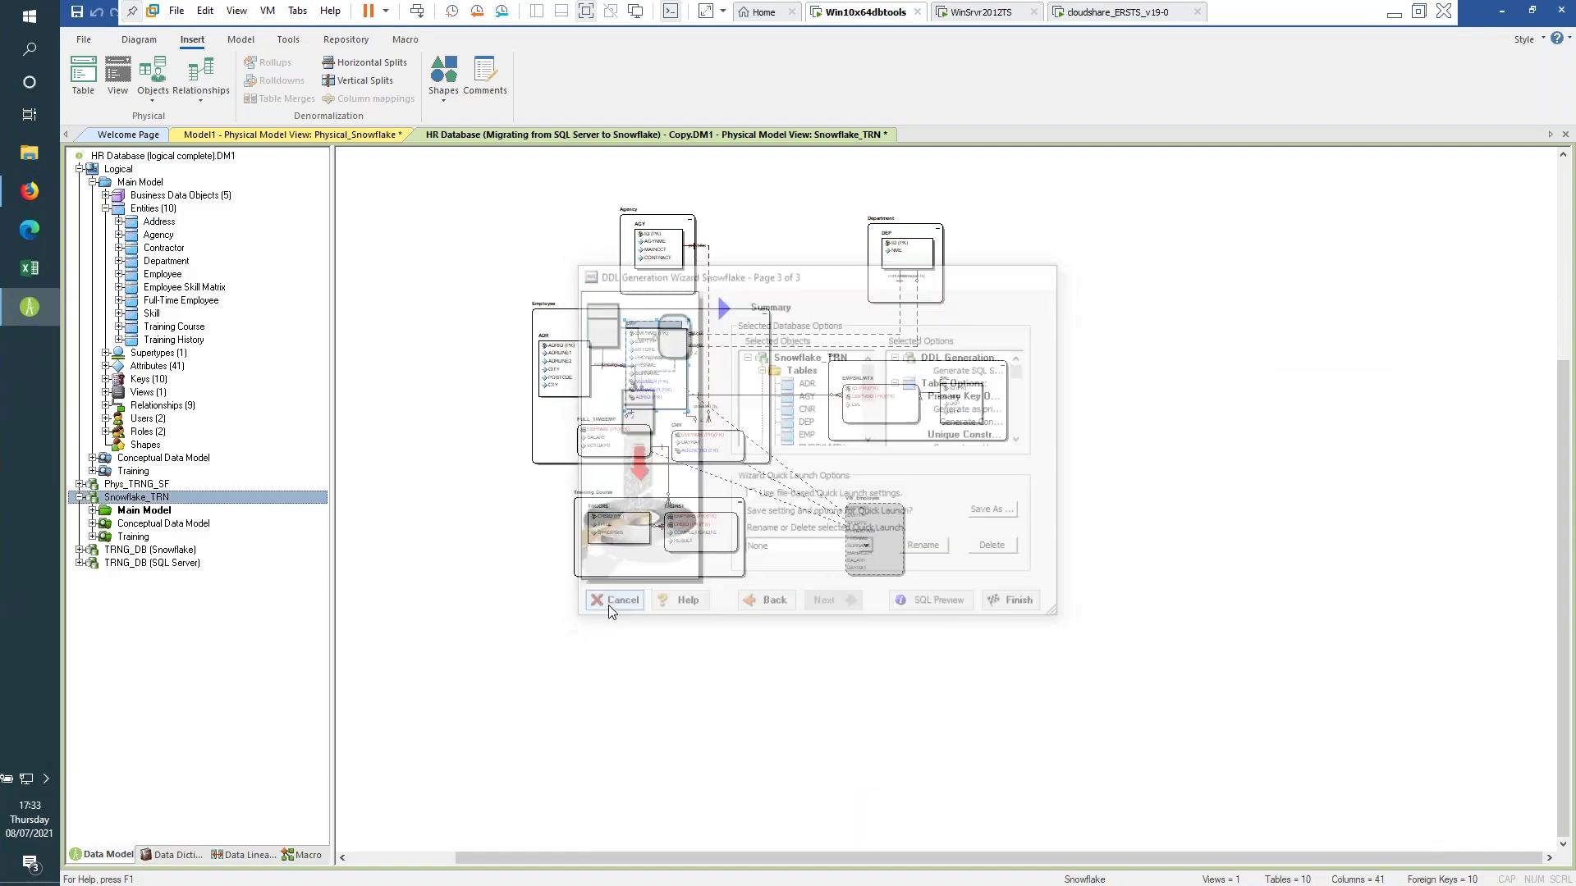
pyautogui.click(80, 563)
pyautogui.click(93, 576)
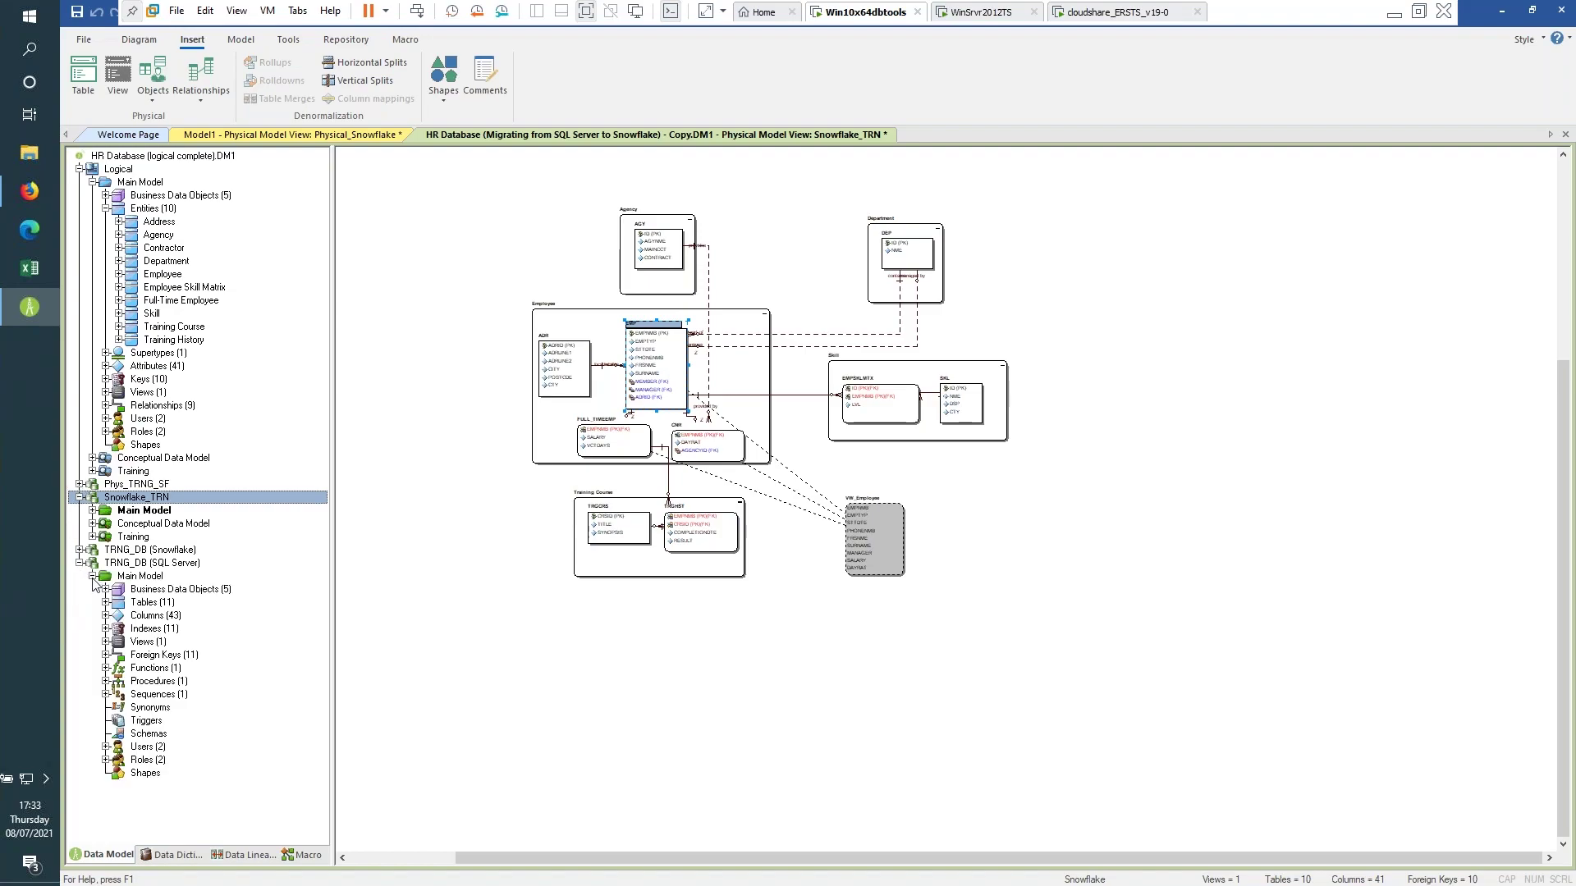
pyautogui.click(105, 602)
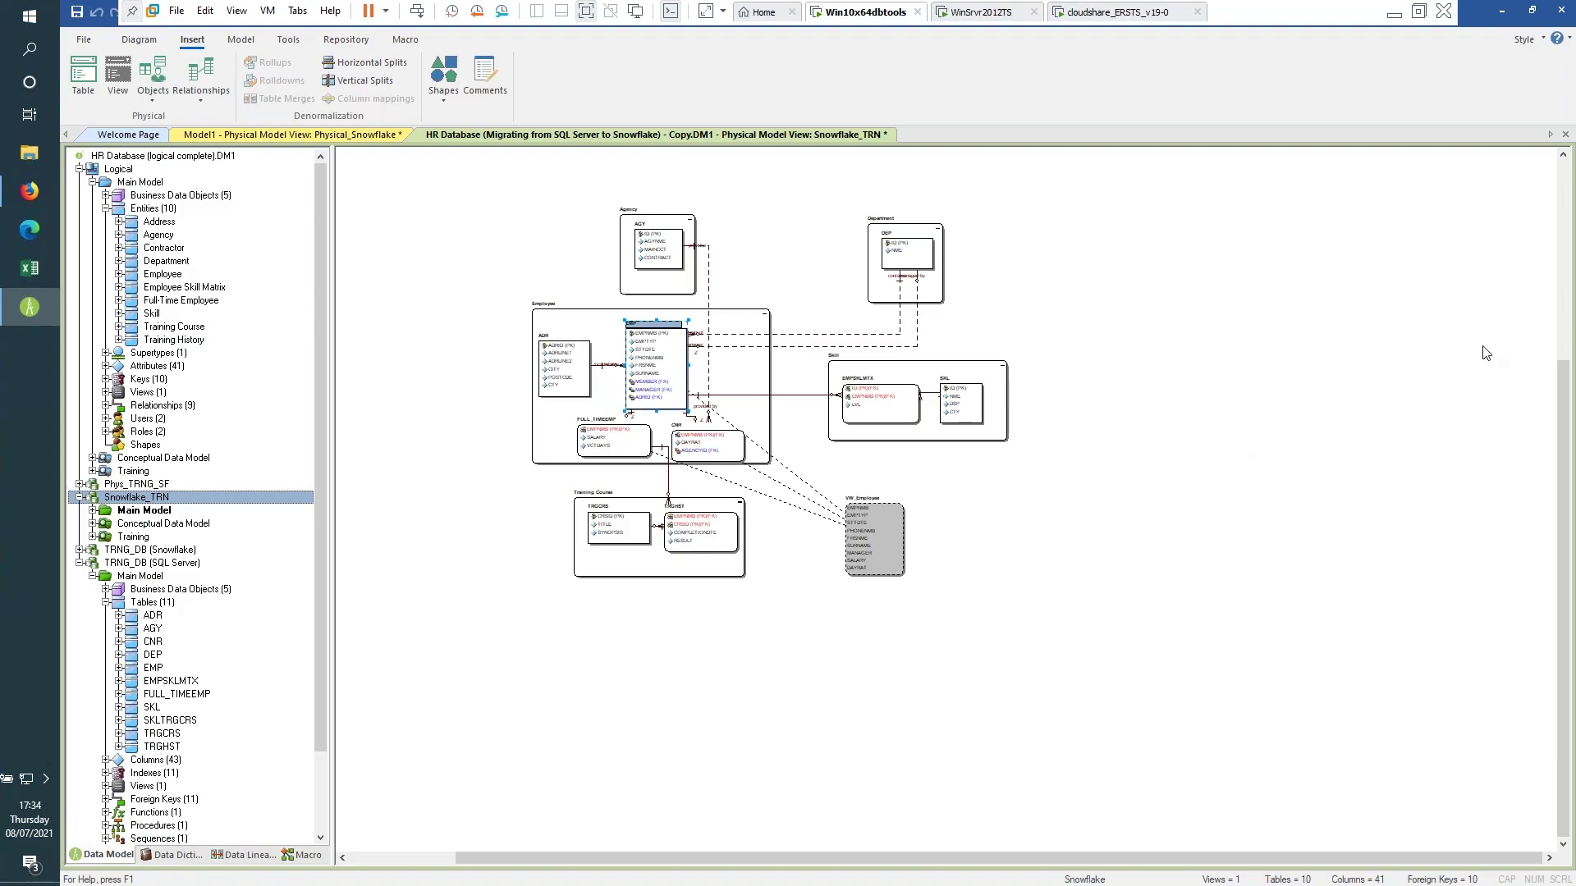
pyautogui.hotkey('alt', 'Tab')
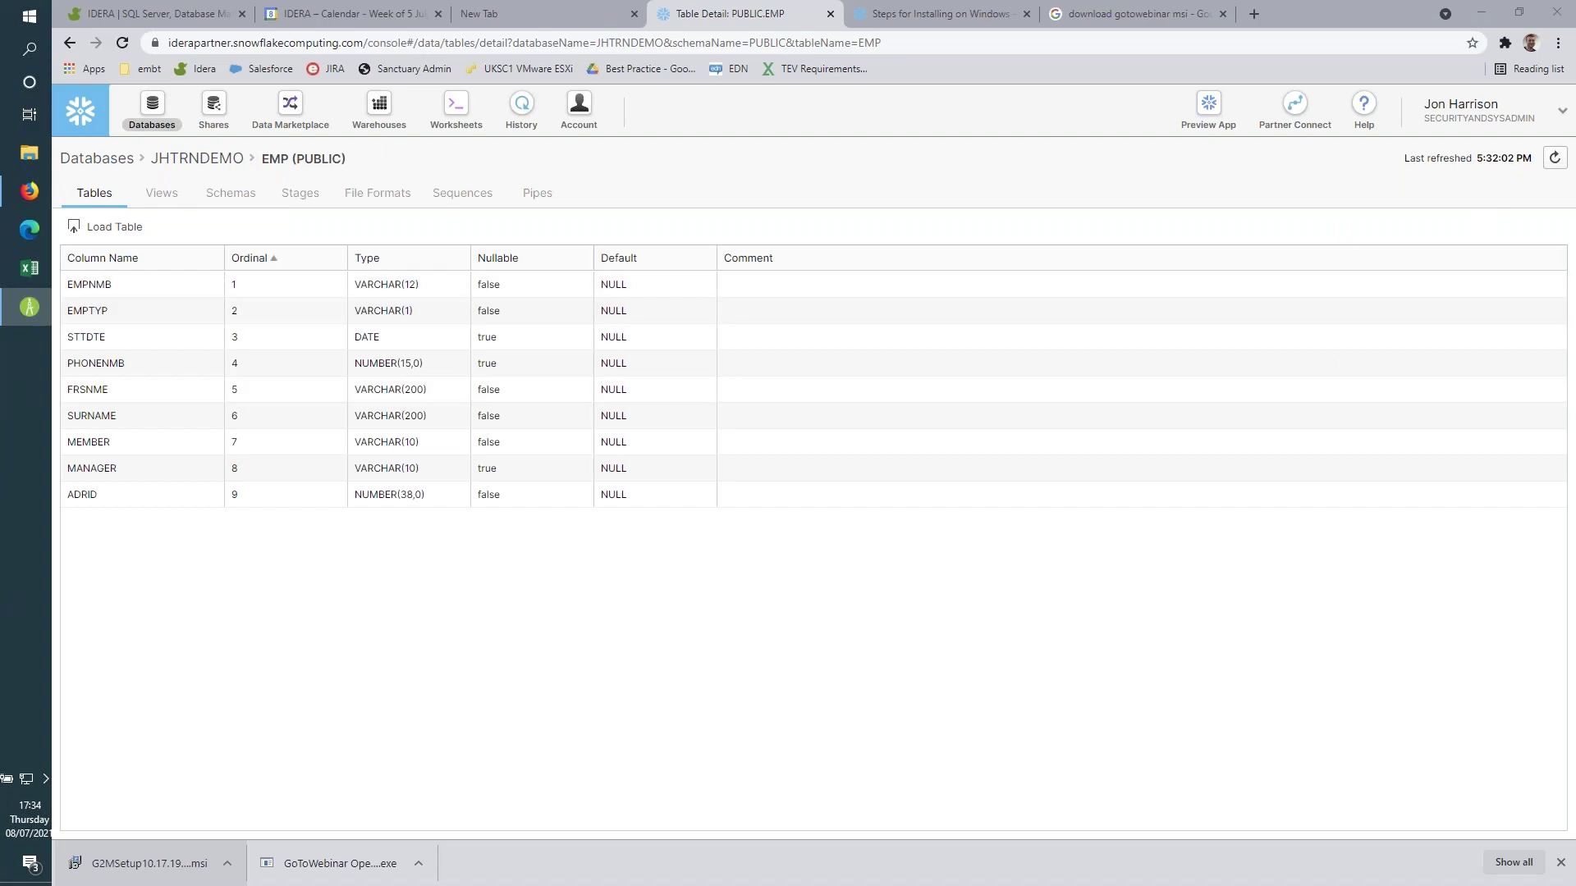
pyautogui.hotkey('alt', 'Tab')
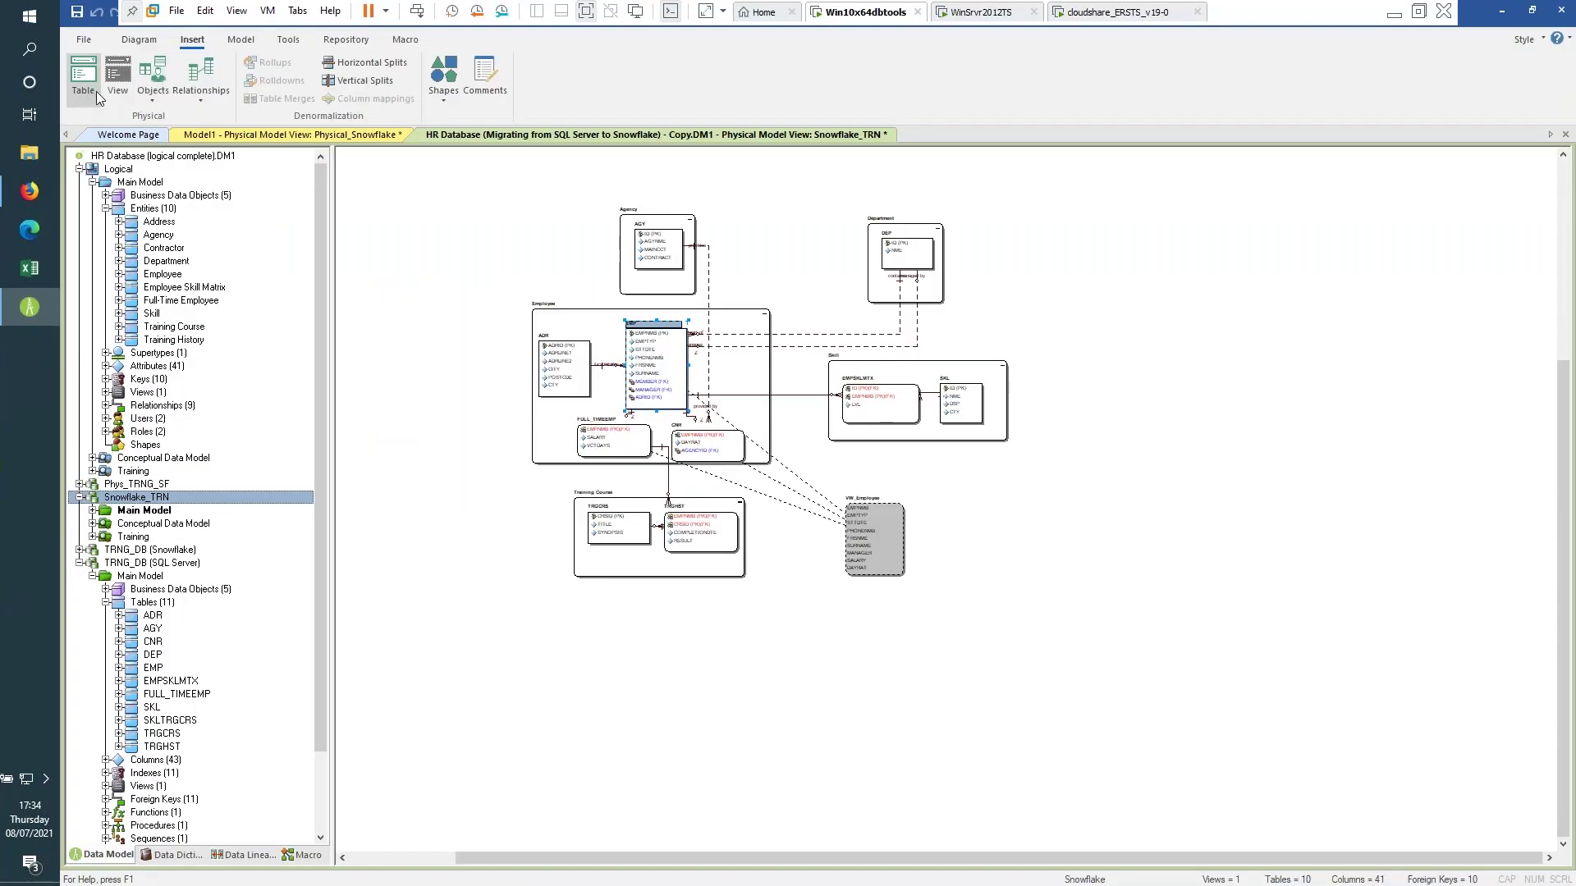
pyautogui.click(86, 41)
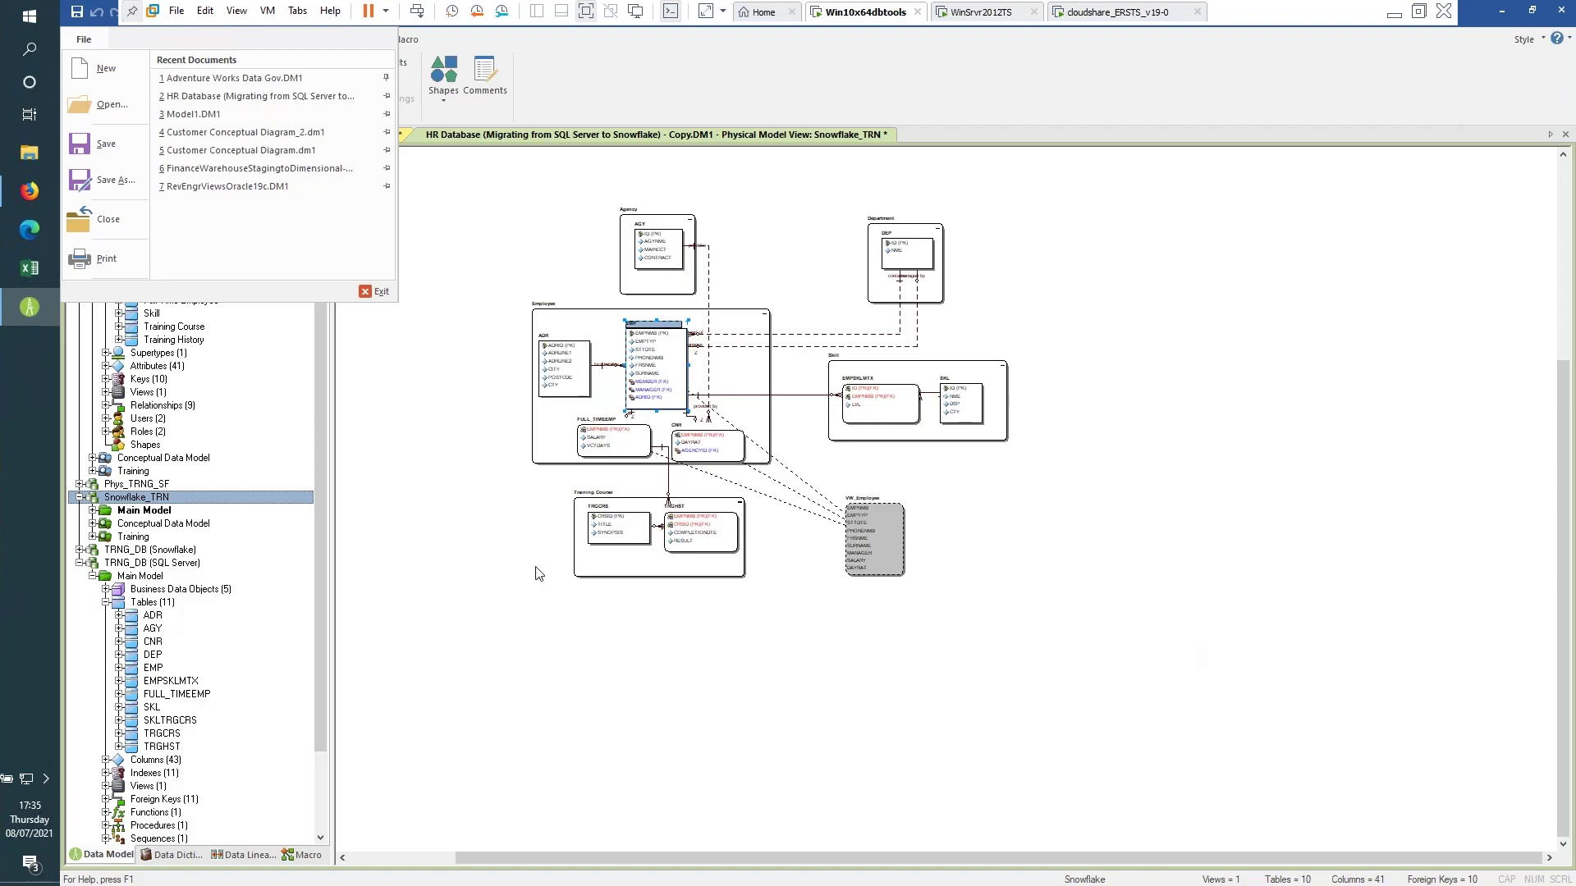
pyautogui.click(513, 583)
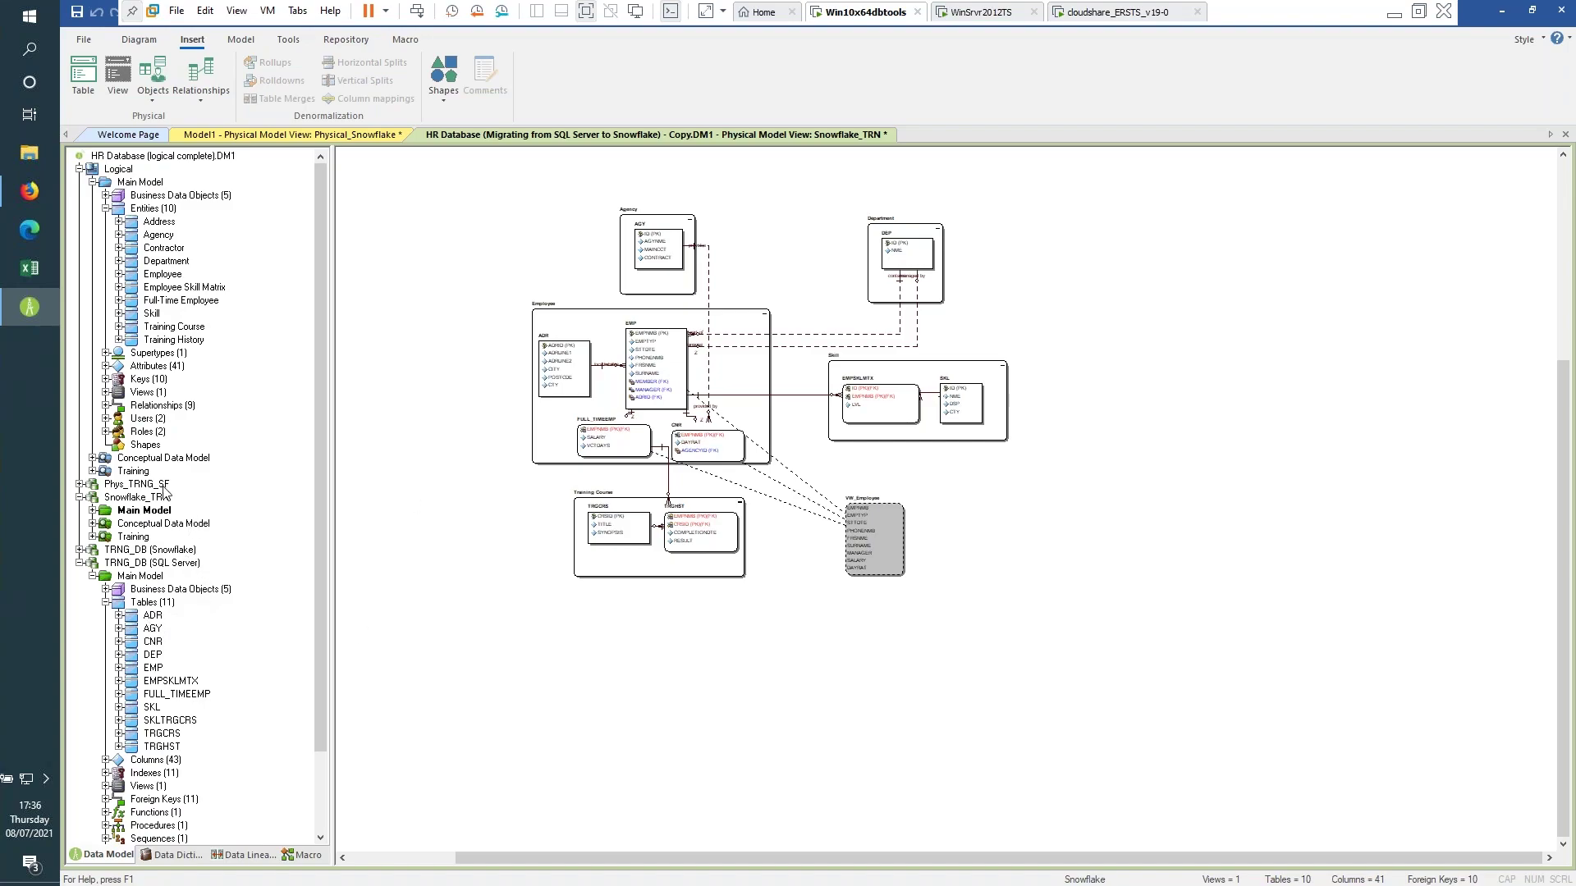
# Examine the Training and Conceptual Data Model diagrams of Snowflake_TRN and compare them with the logical Conceptual Data Model.
pyautogui.click(146, 498)
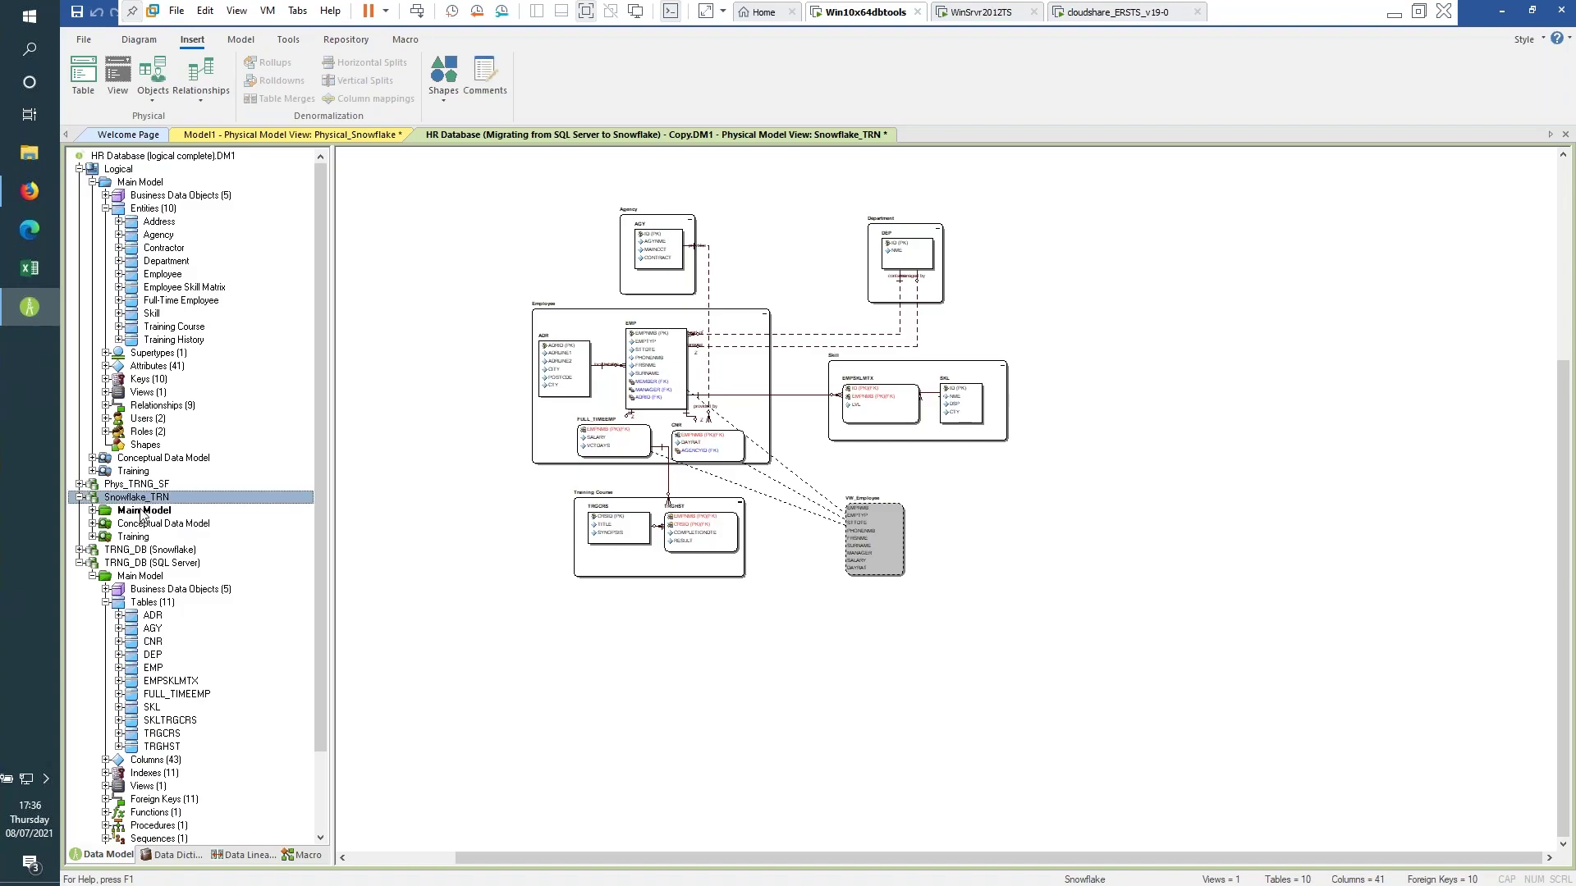
pyautogui.click(144, 510)
pyautogui.doubleClick(135, 537)
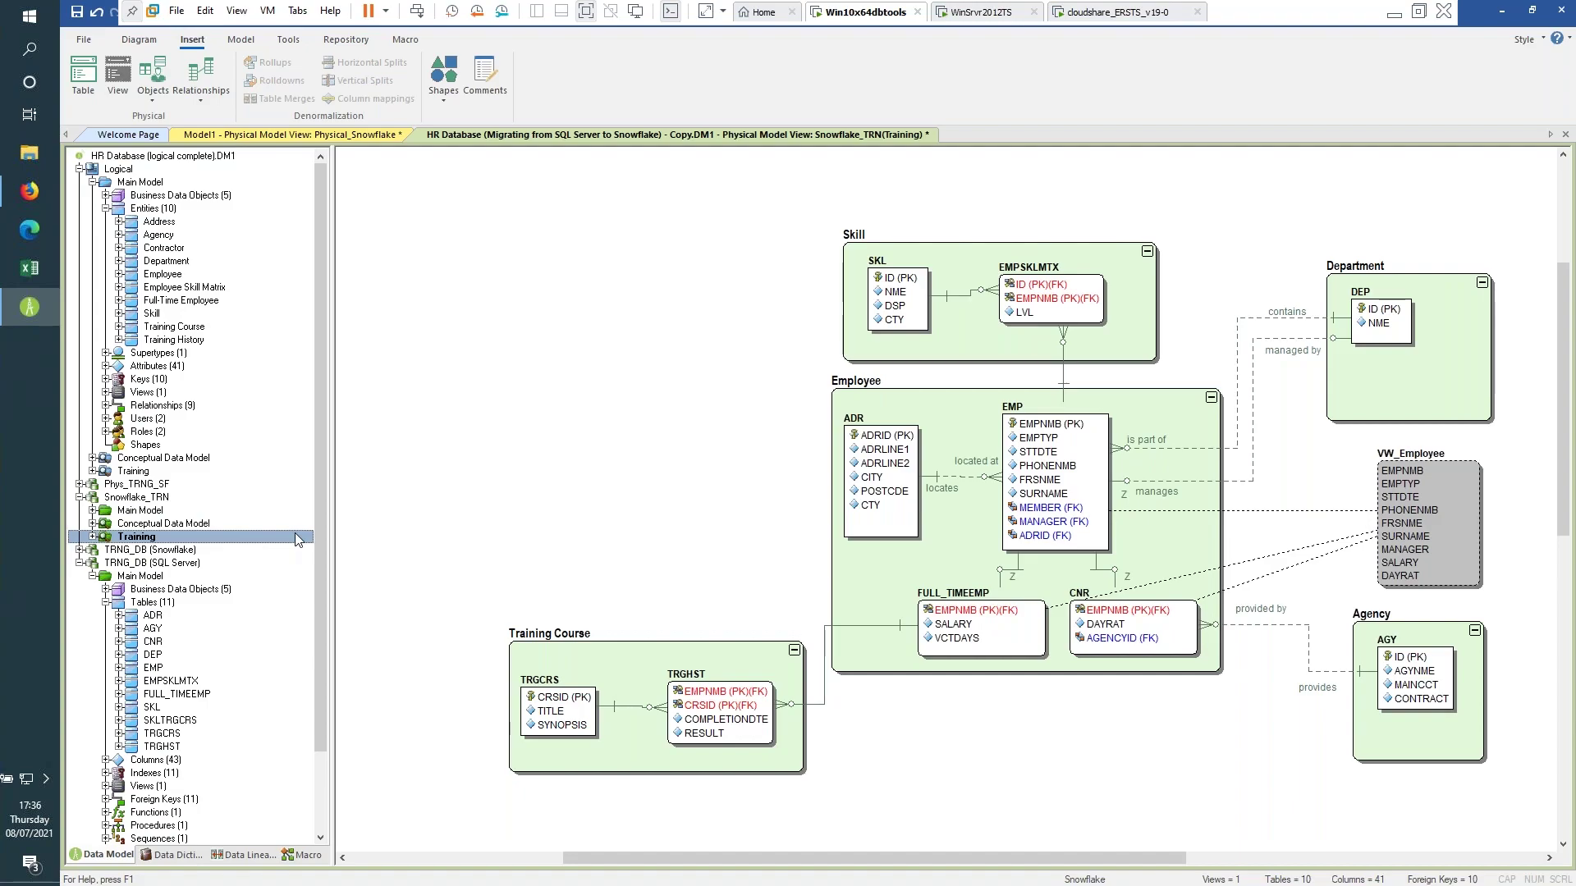
pyautogui.click(80, 563)
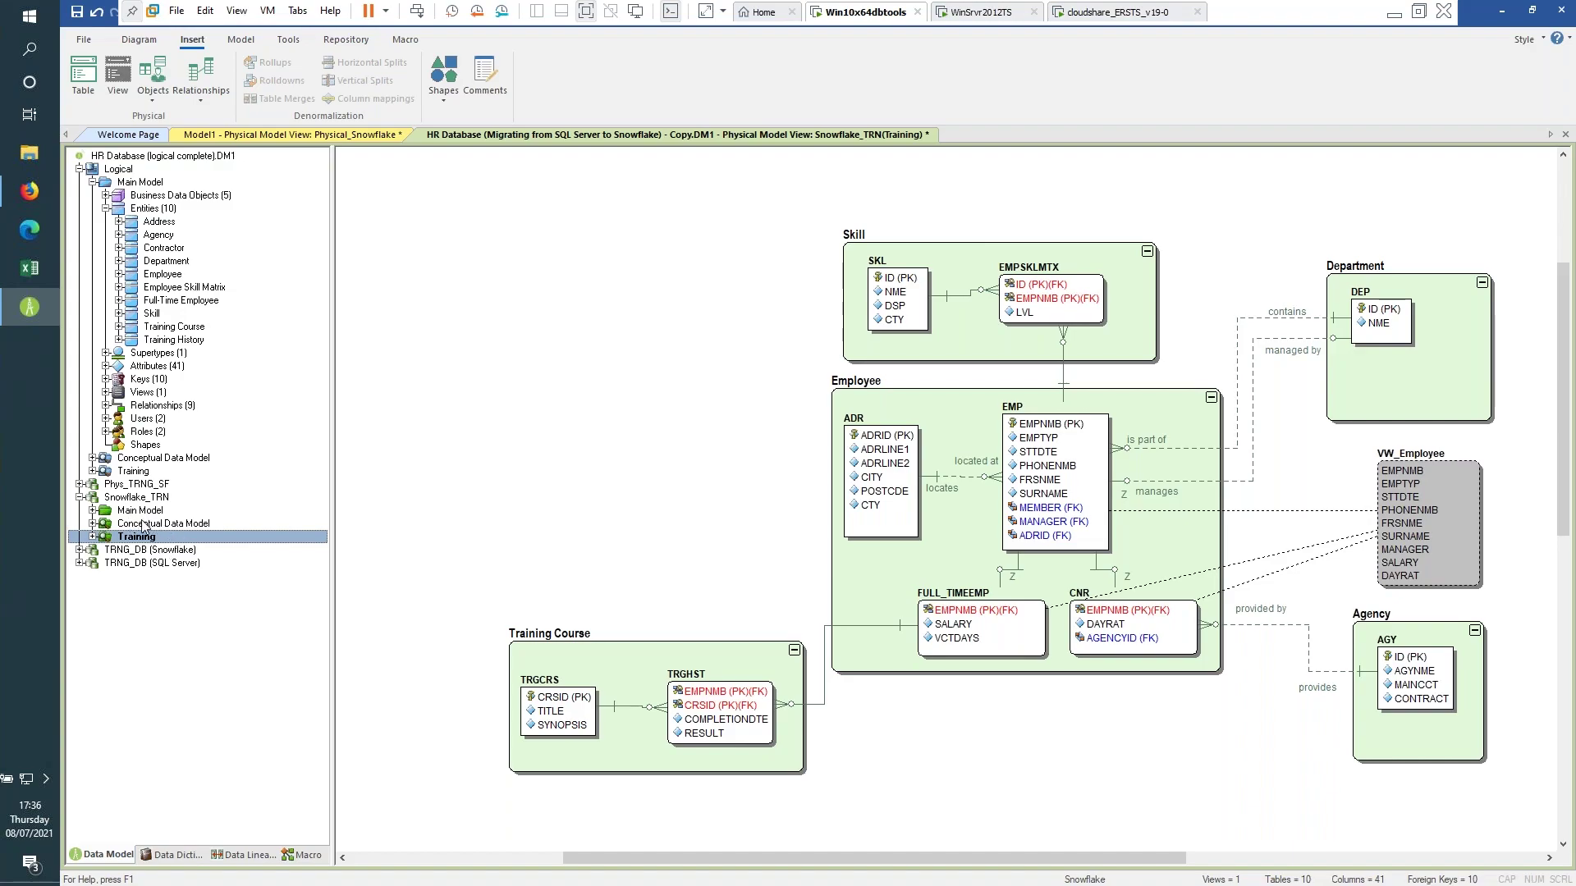
pyautogui.click(144, 525)
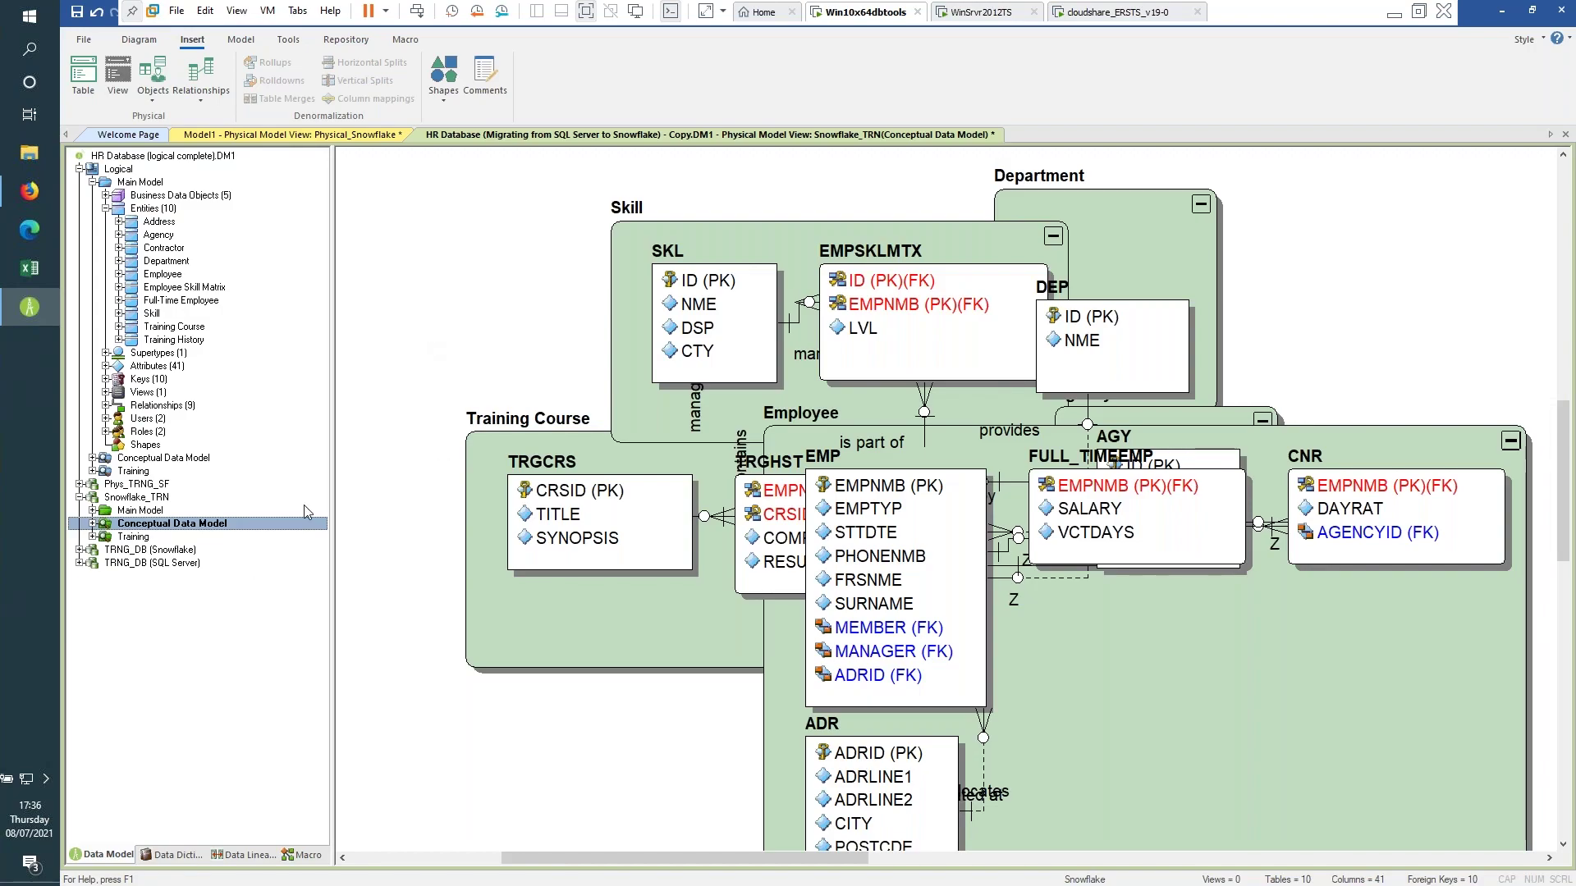
pyautogui.click(140, 538)
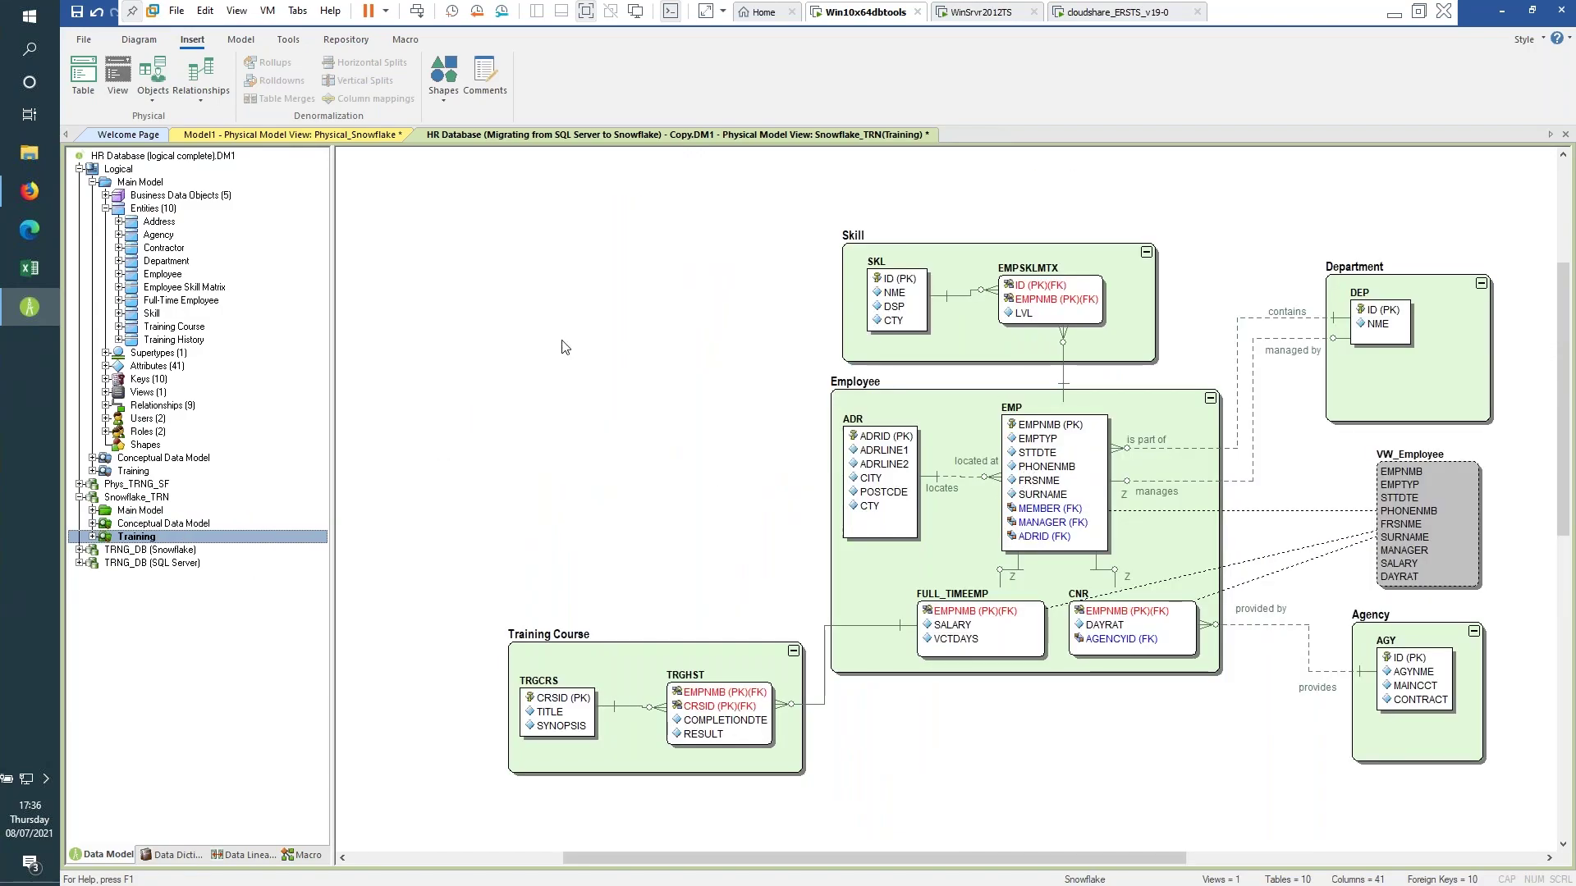
pyautogui.click(105, 208)
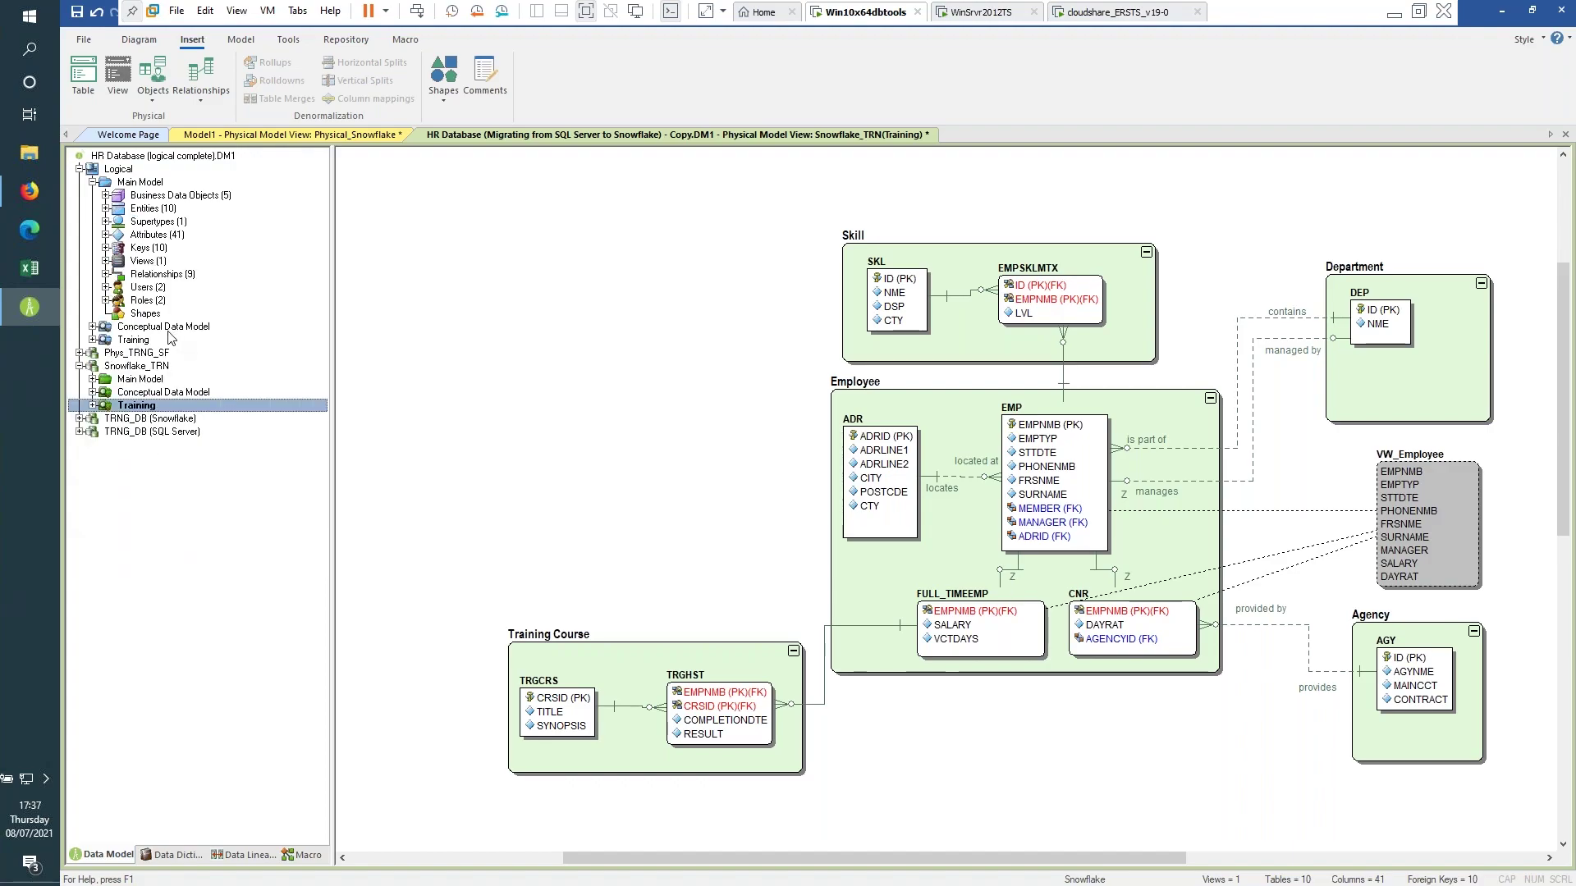
pyautogui.doubleClick(173, 327)
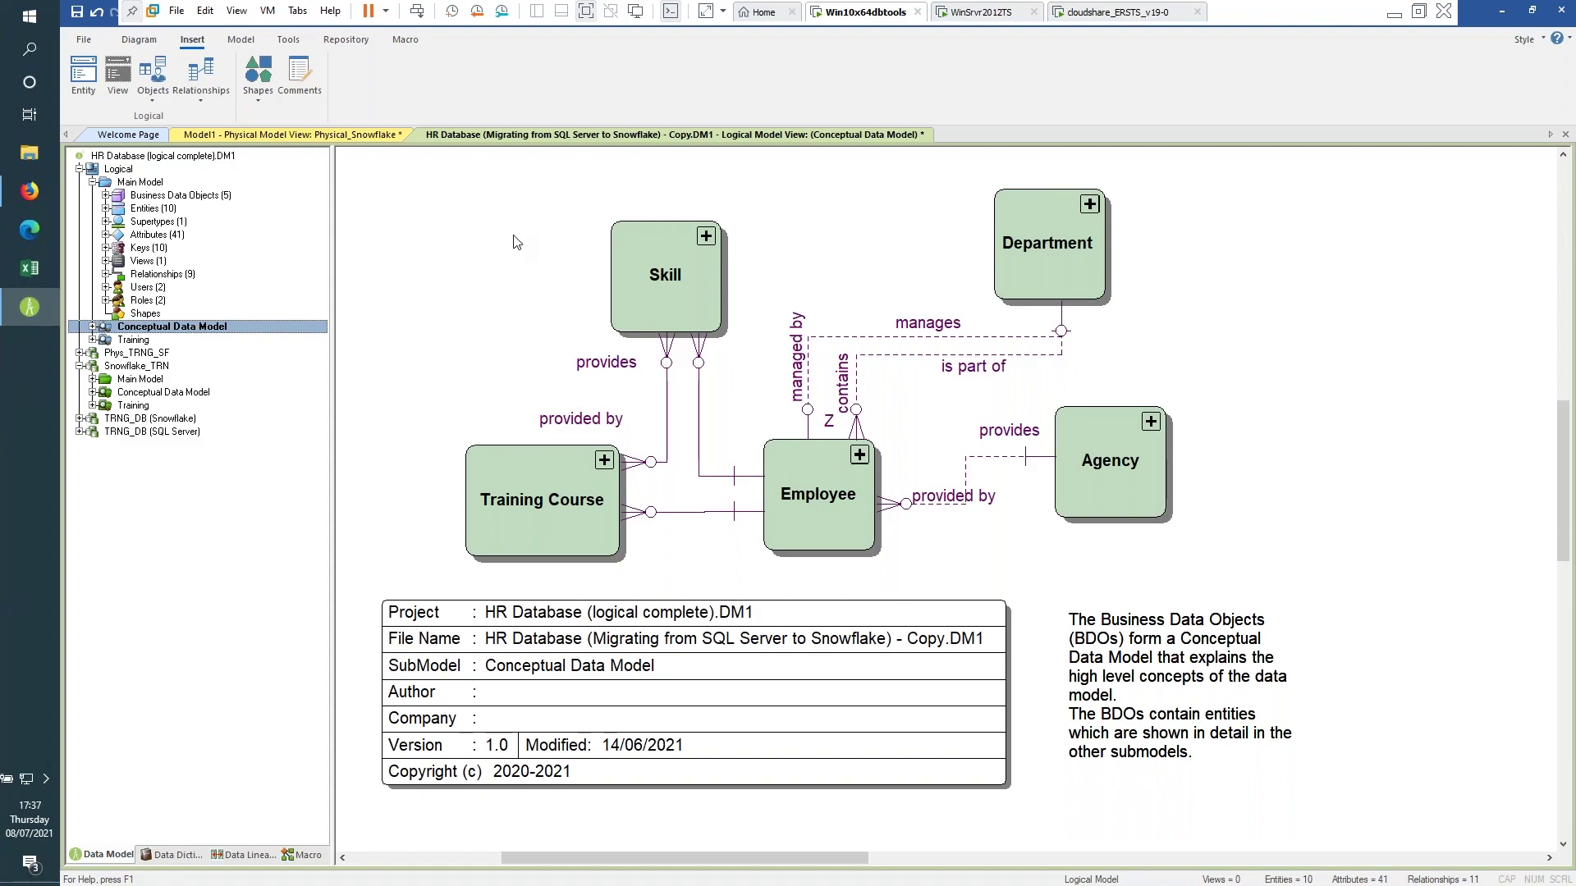
# Insert a new table in the Snowflake_TRN main model diagram, in the empty area left of the Training Course object.
pyautogui.click(133, 366)
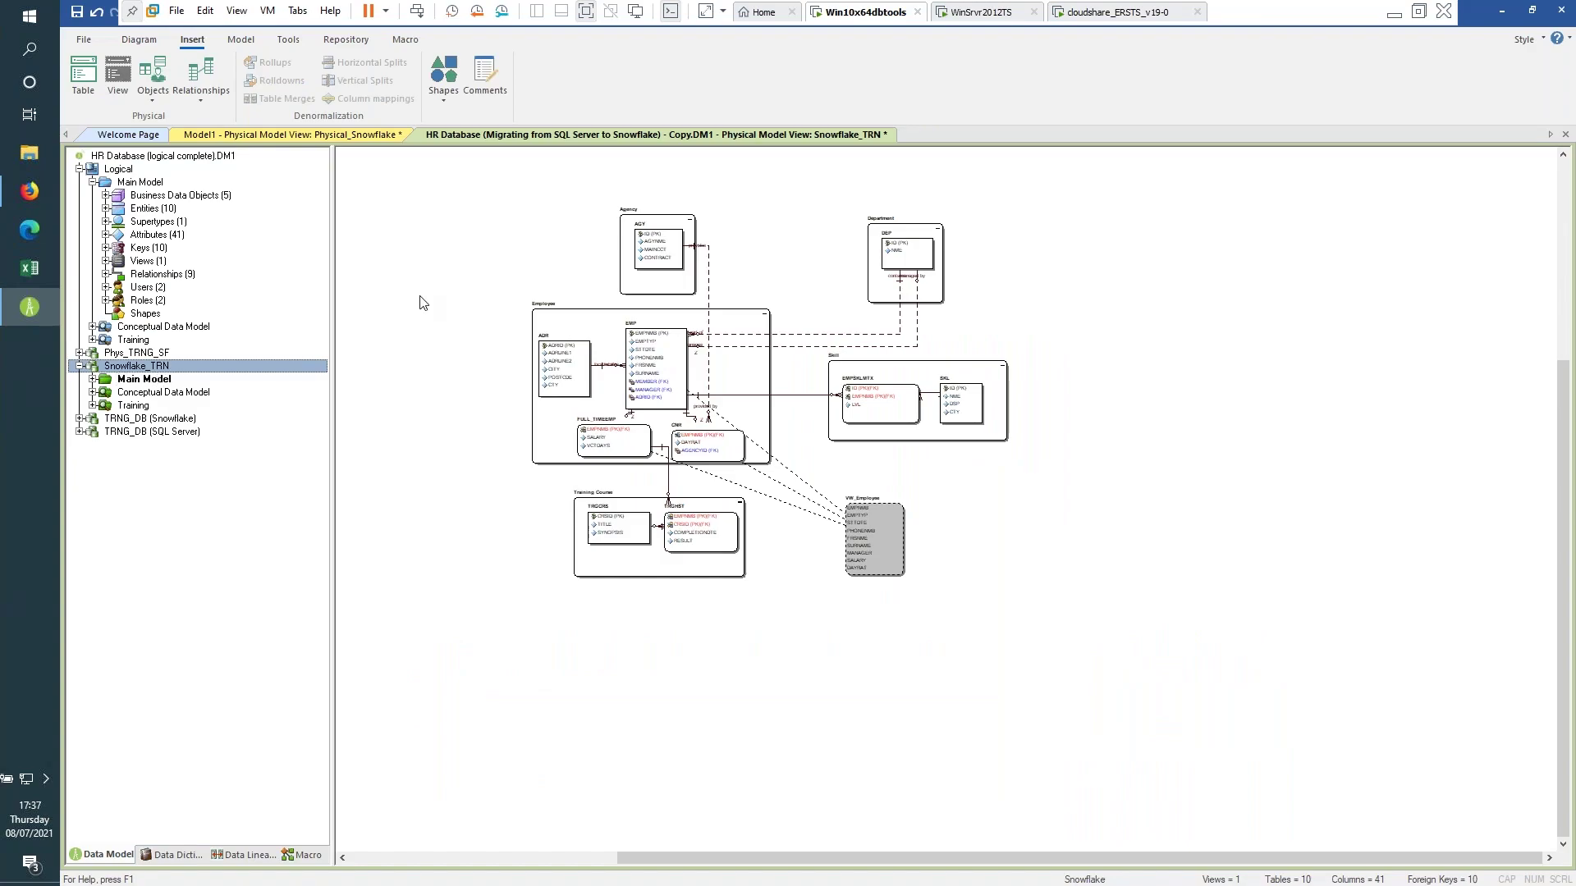
pyautogui.click(246, 42)
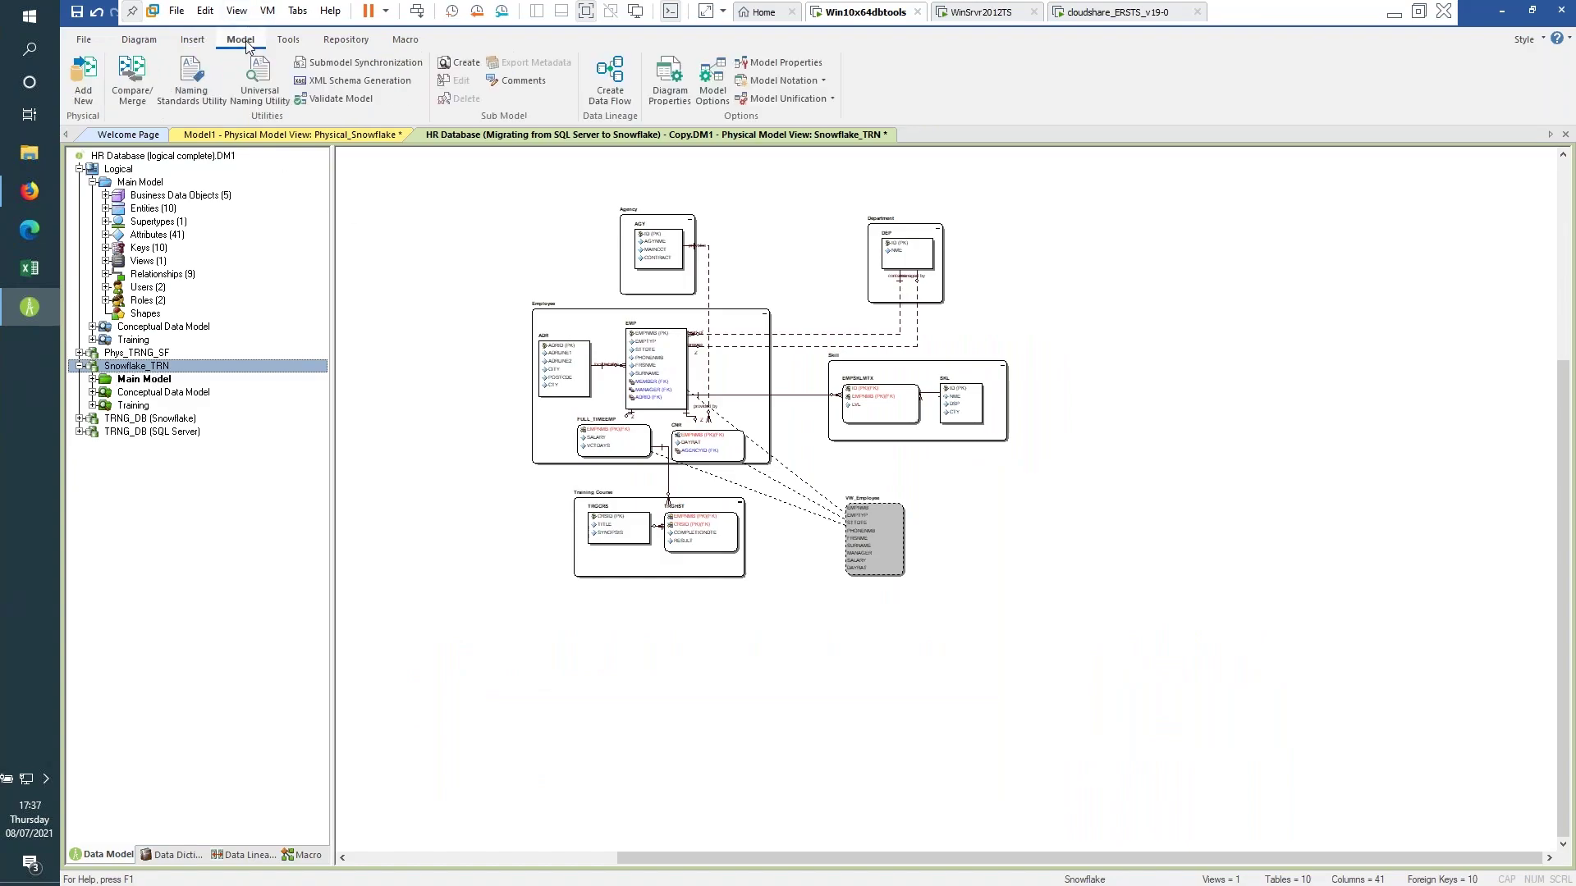
pyautogui.click(139, 40)
pyautogui.click(665, 100)
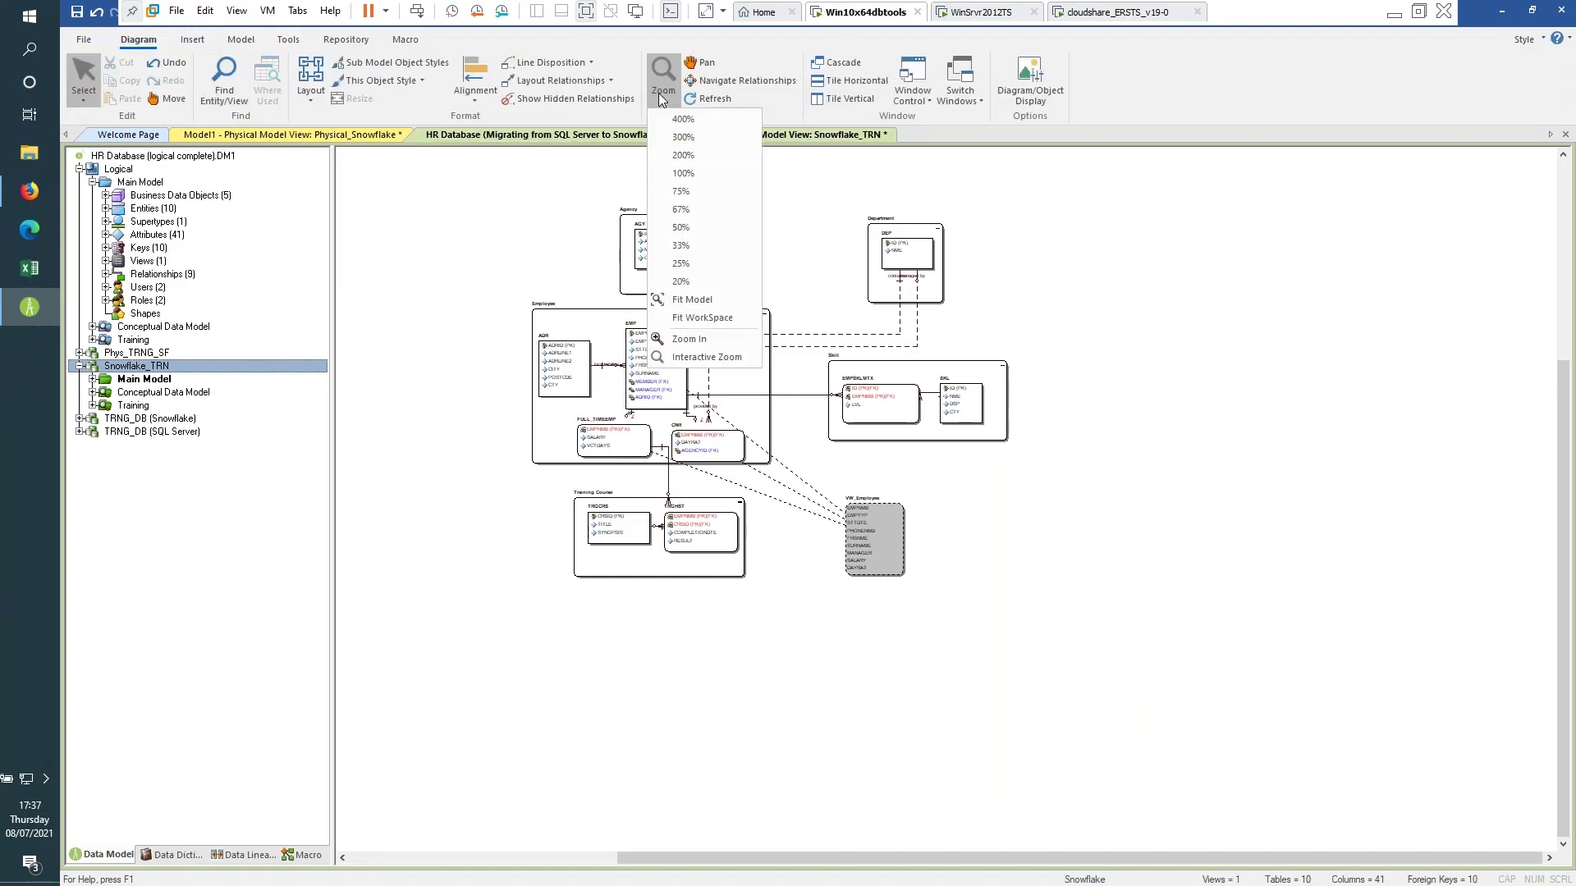
pyautogui.click(688, 339)
pyautogui.click(468, 492)
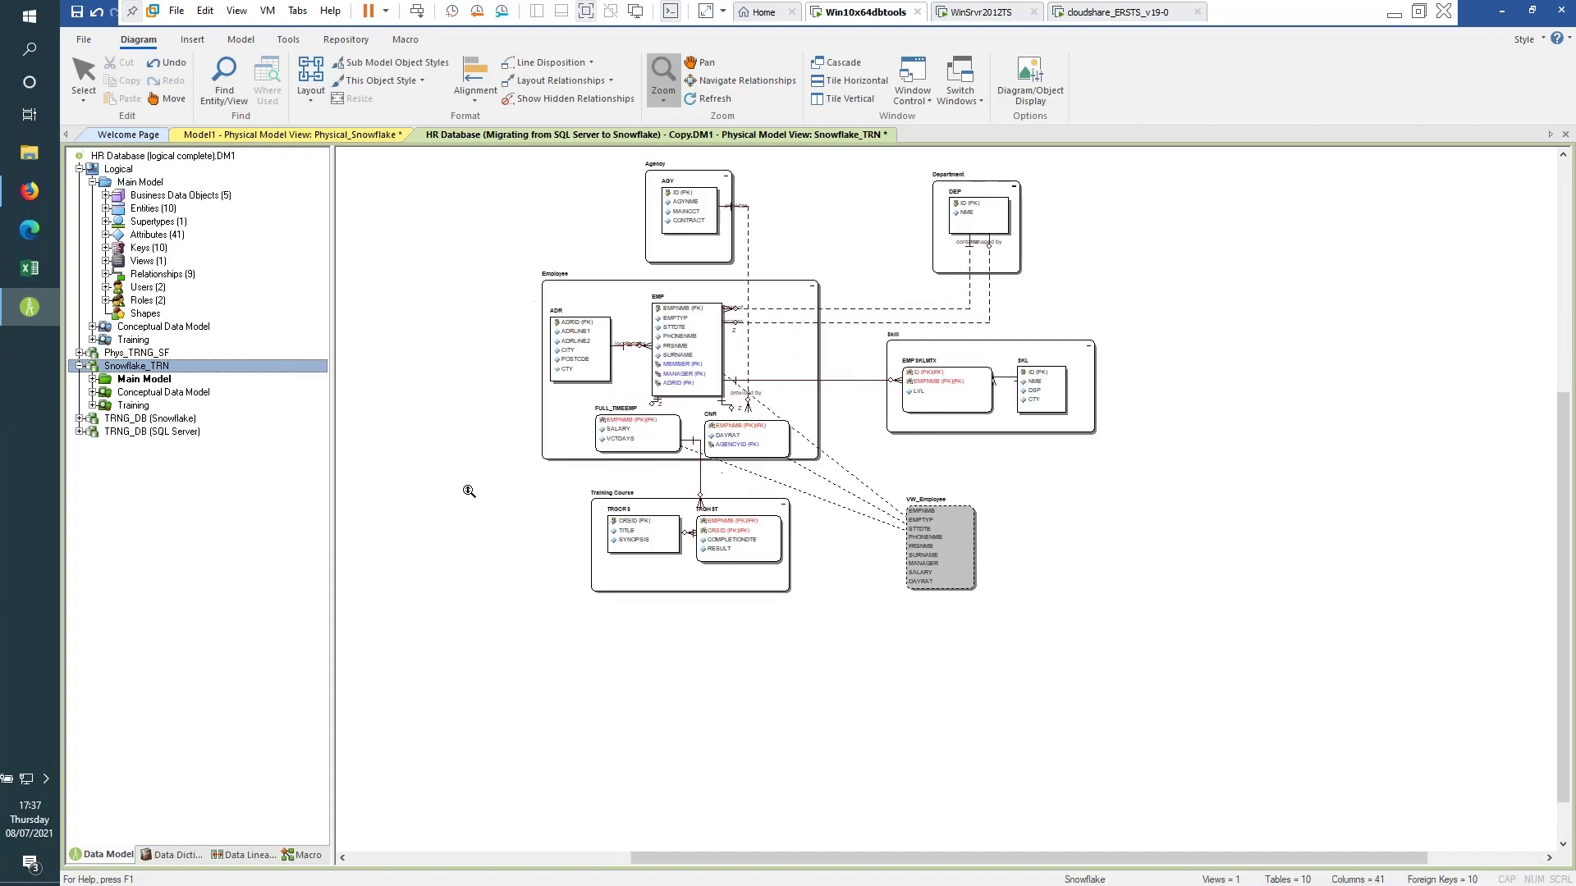
pyautogui.click(468, 491)
pyautogui.click(468, 491)
pyautogui.click(467, 493)
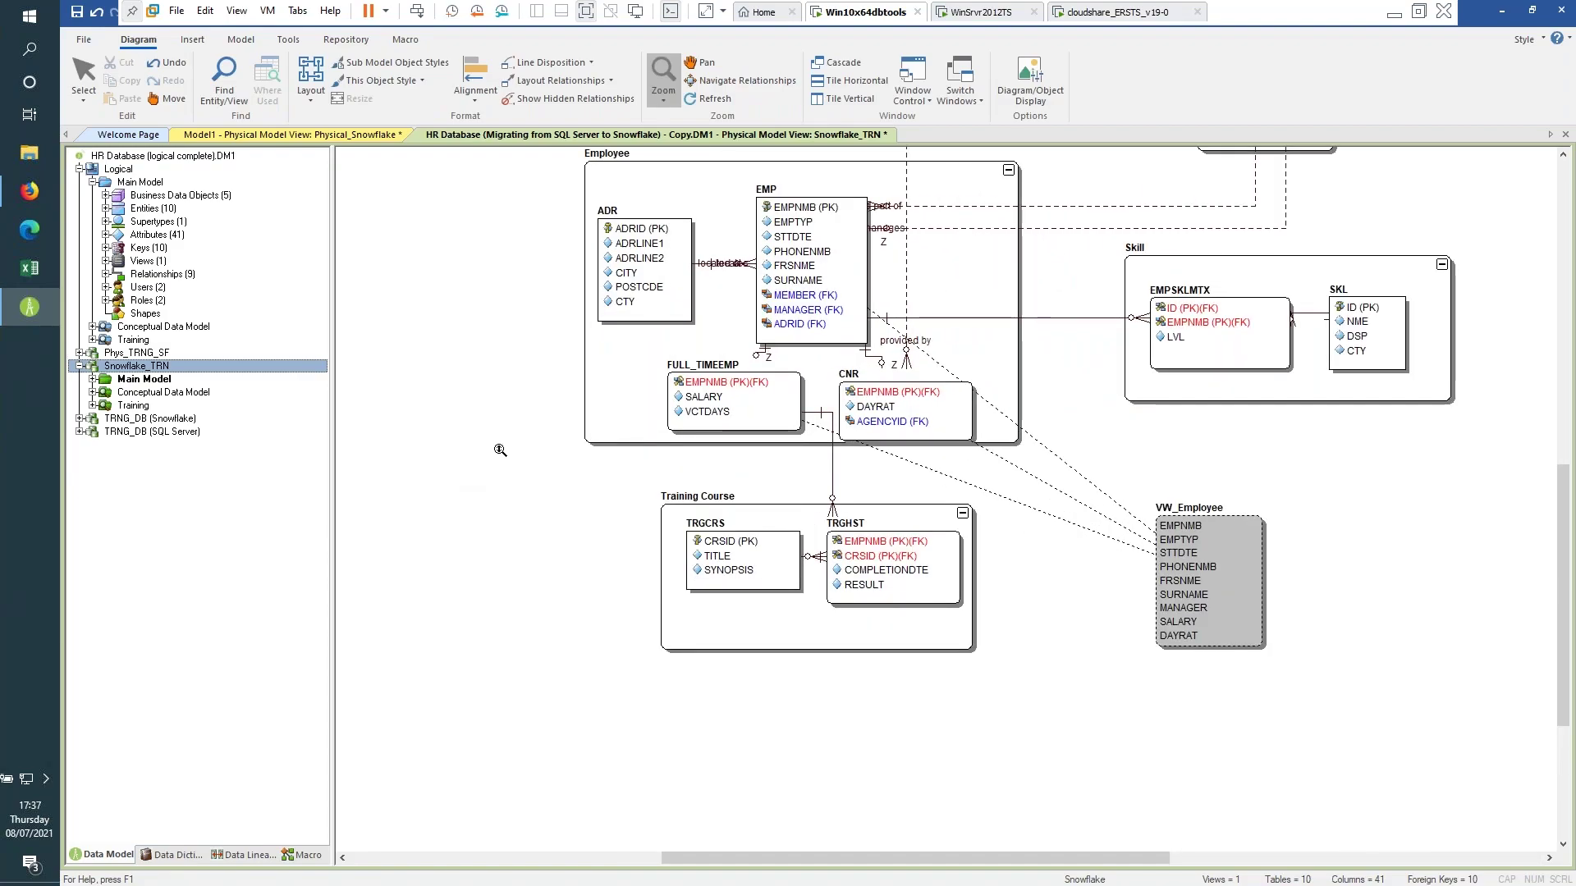
pyautogui.press('Escape')
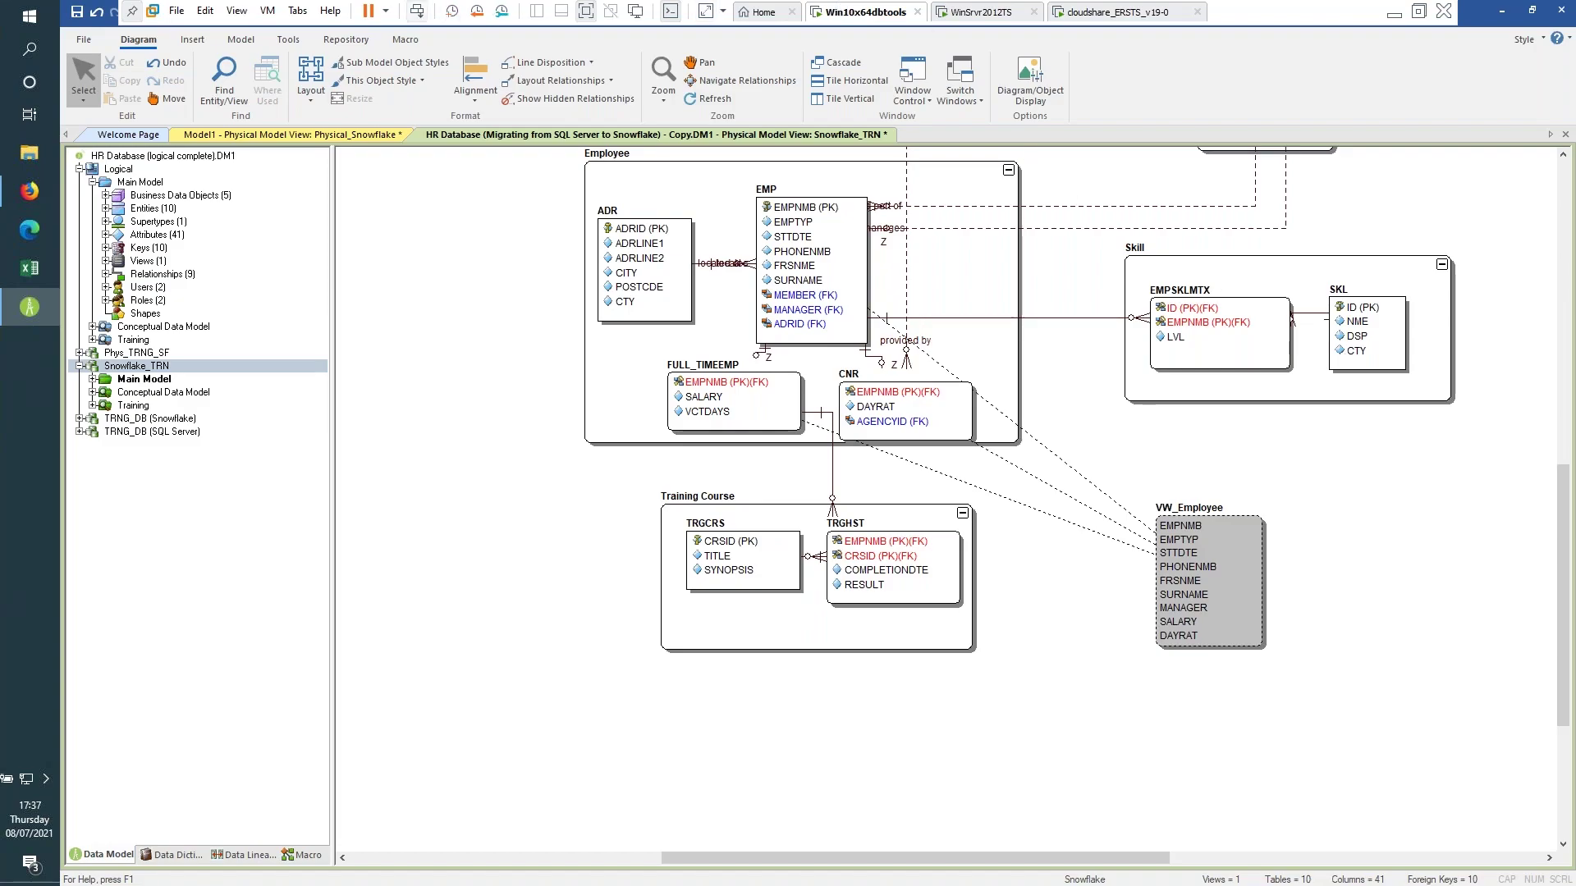
pyautogui.click(187, 41)
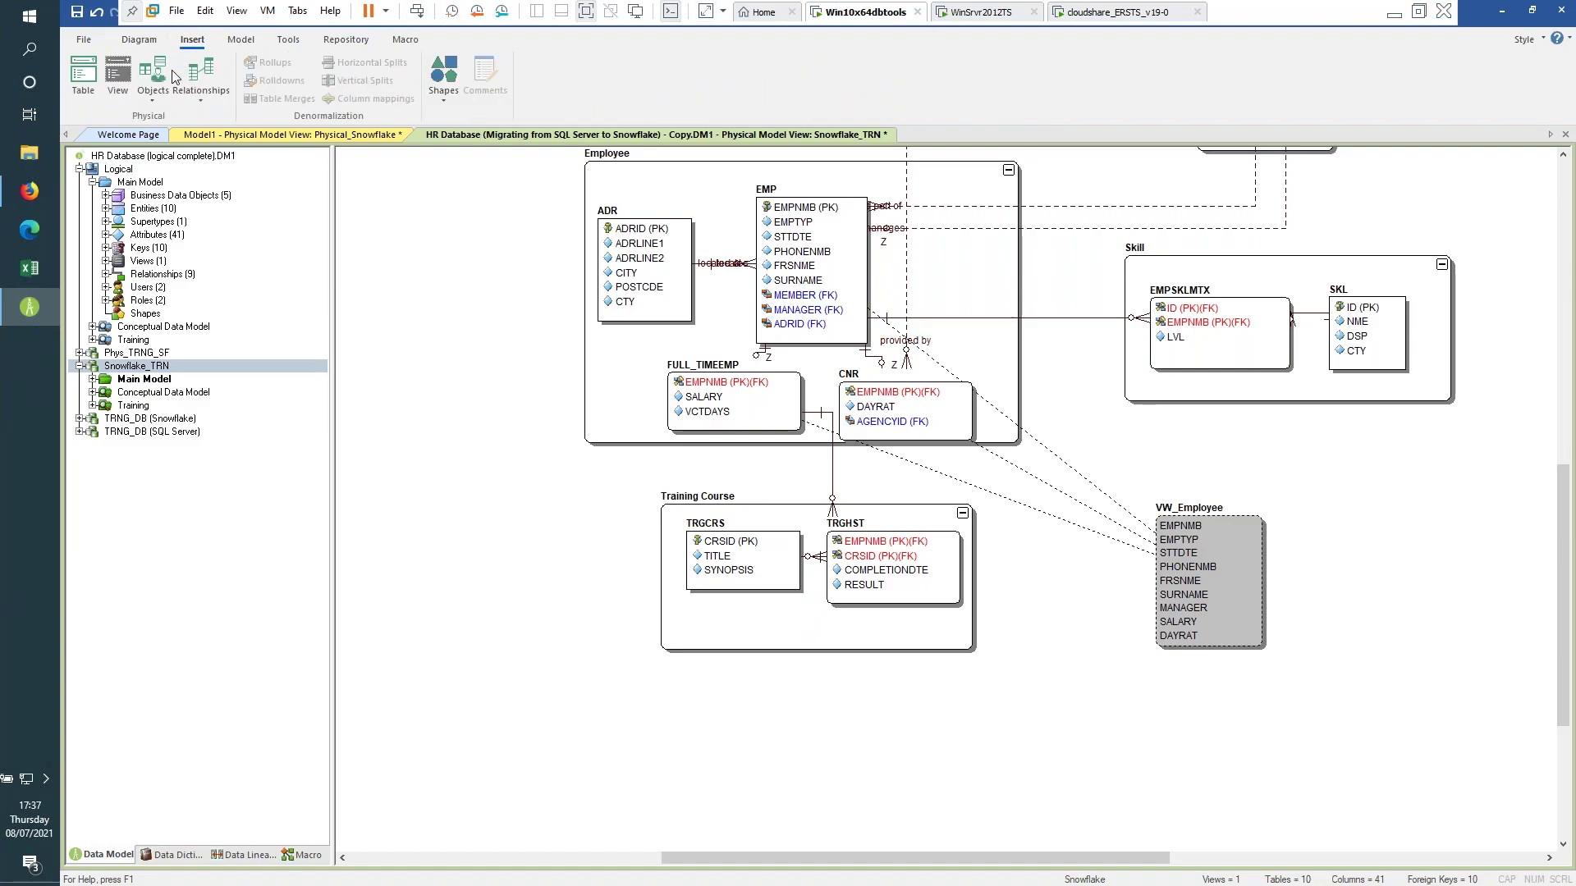
pyautogui.click(86, 77)
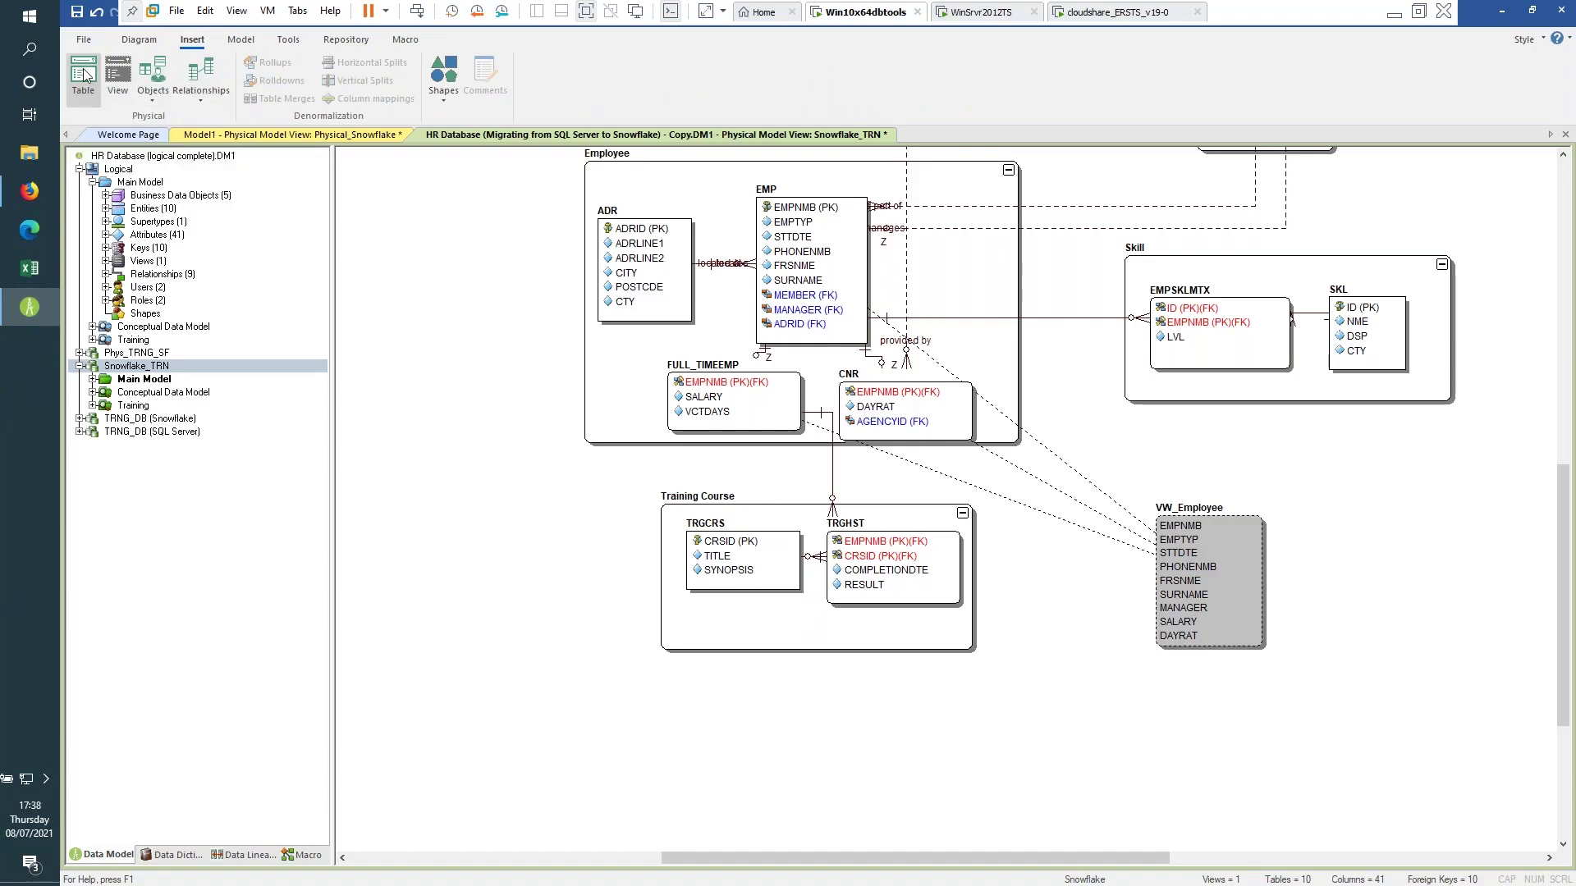
pyautogui.click(429, 512)
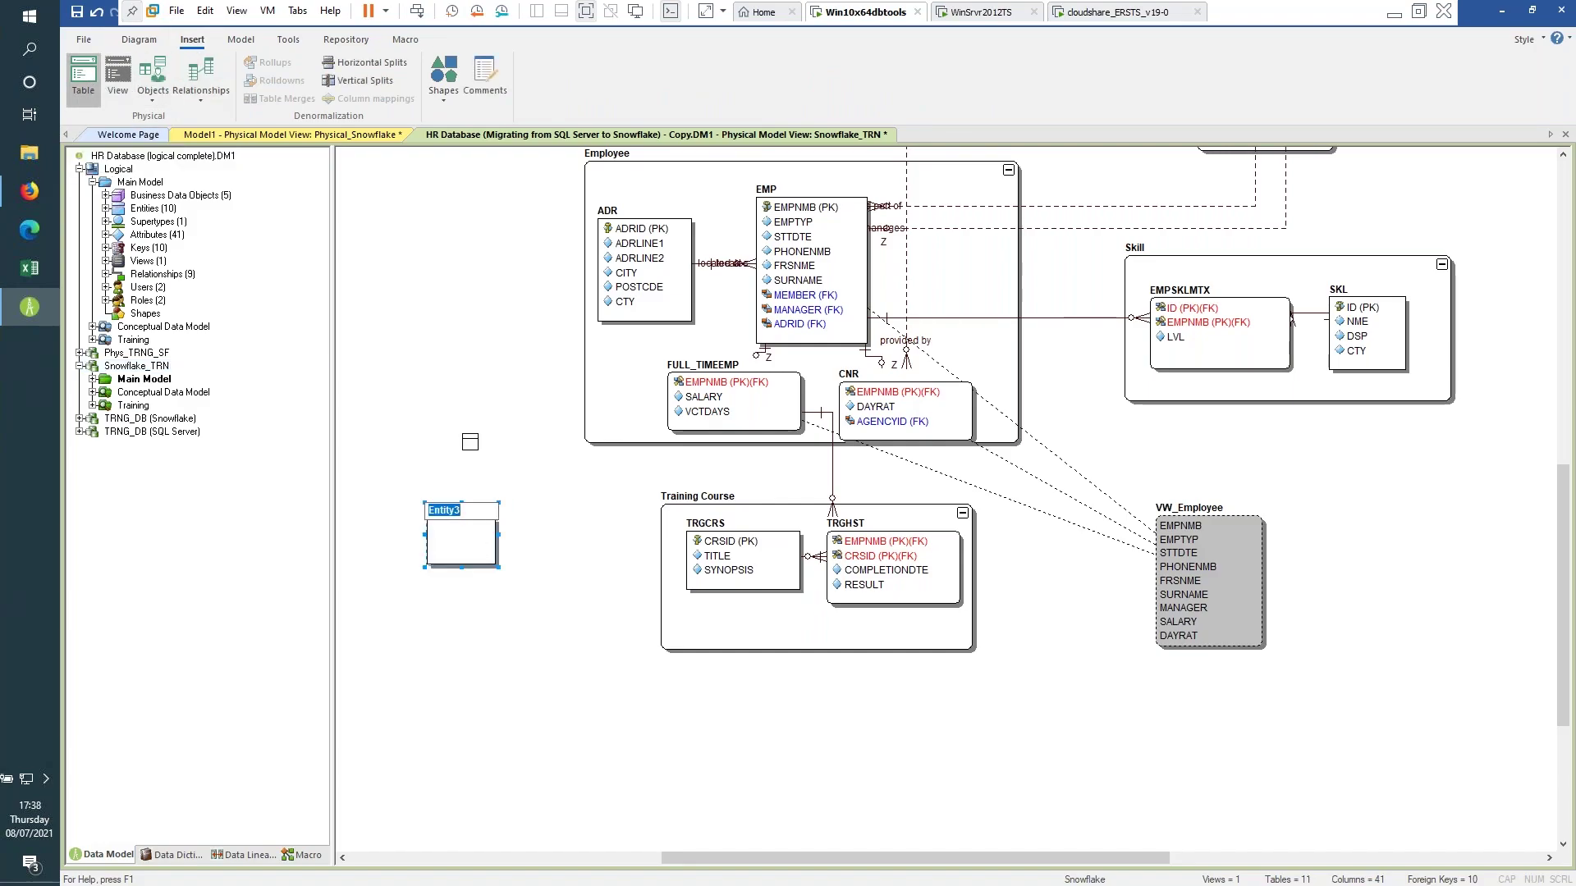
pyautogui.click(459, 547)
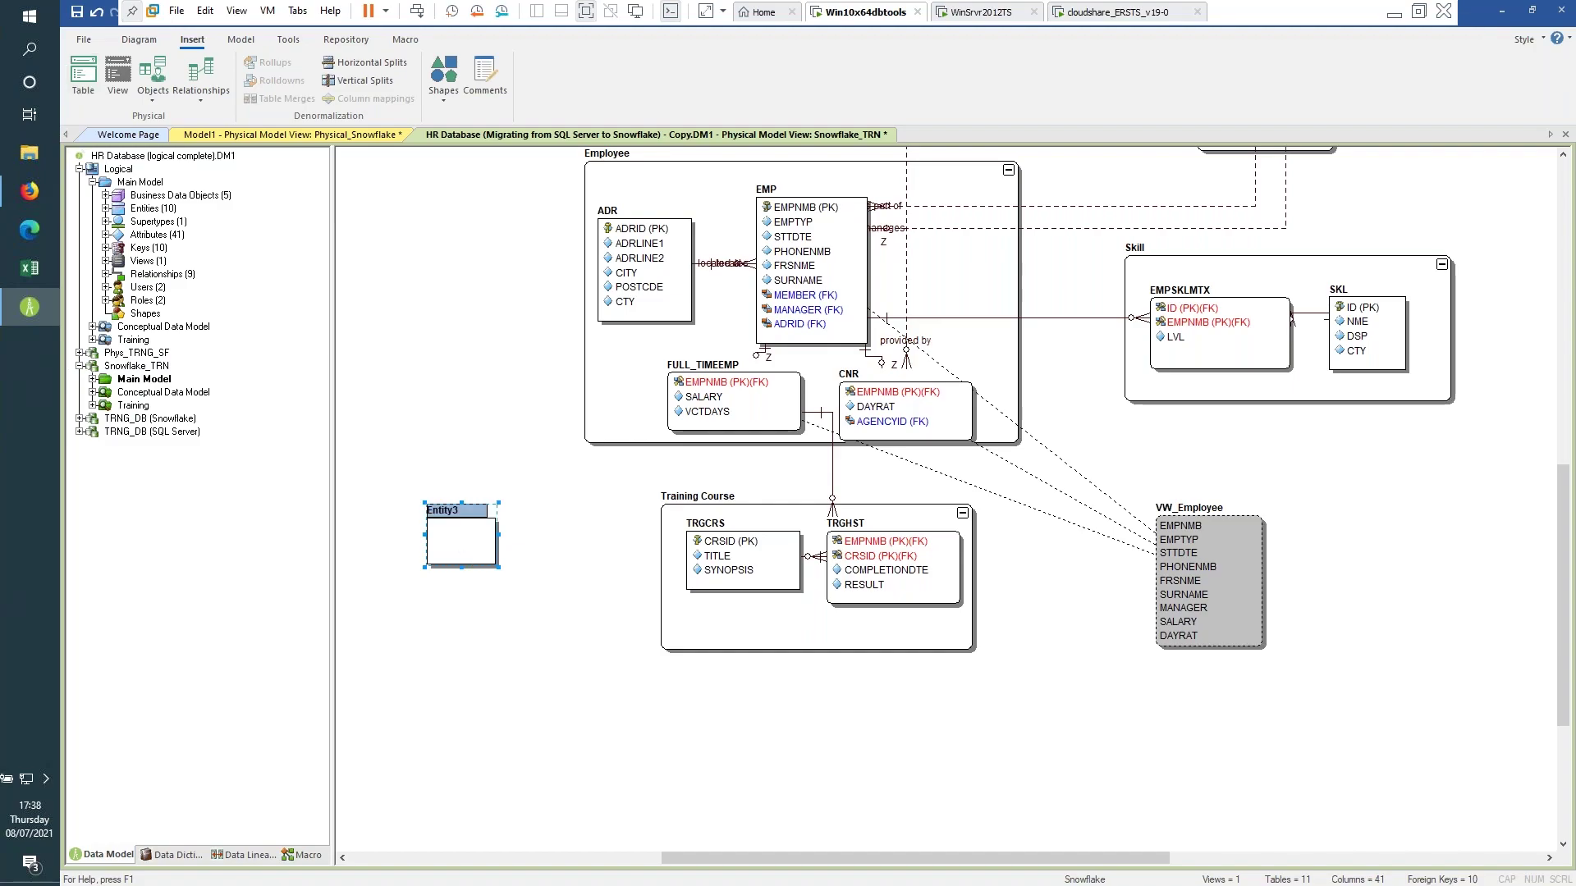
# Add two columns named aaa and bbb to the new Entity3 table, keeping the default CHAR(10) datatype.
pyautogui.doubleClick(460, 542)
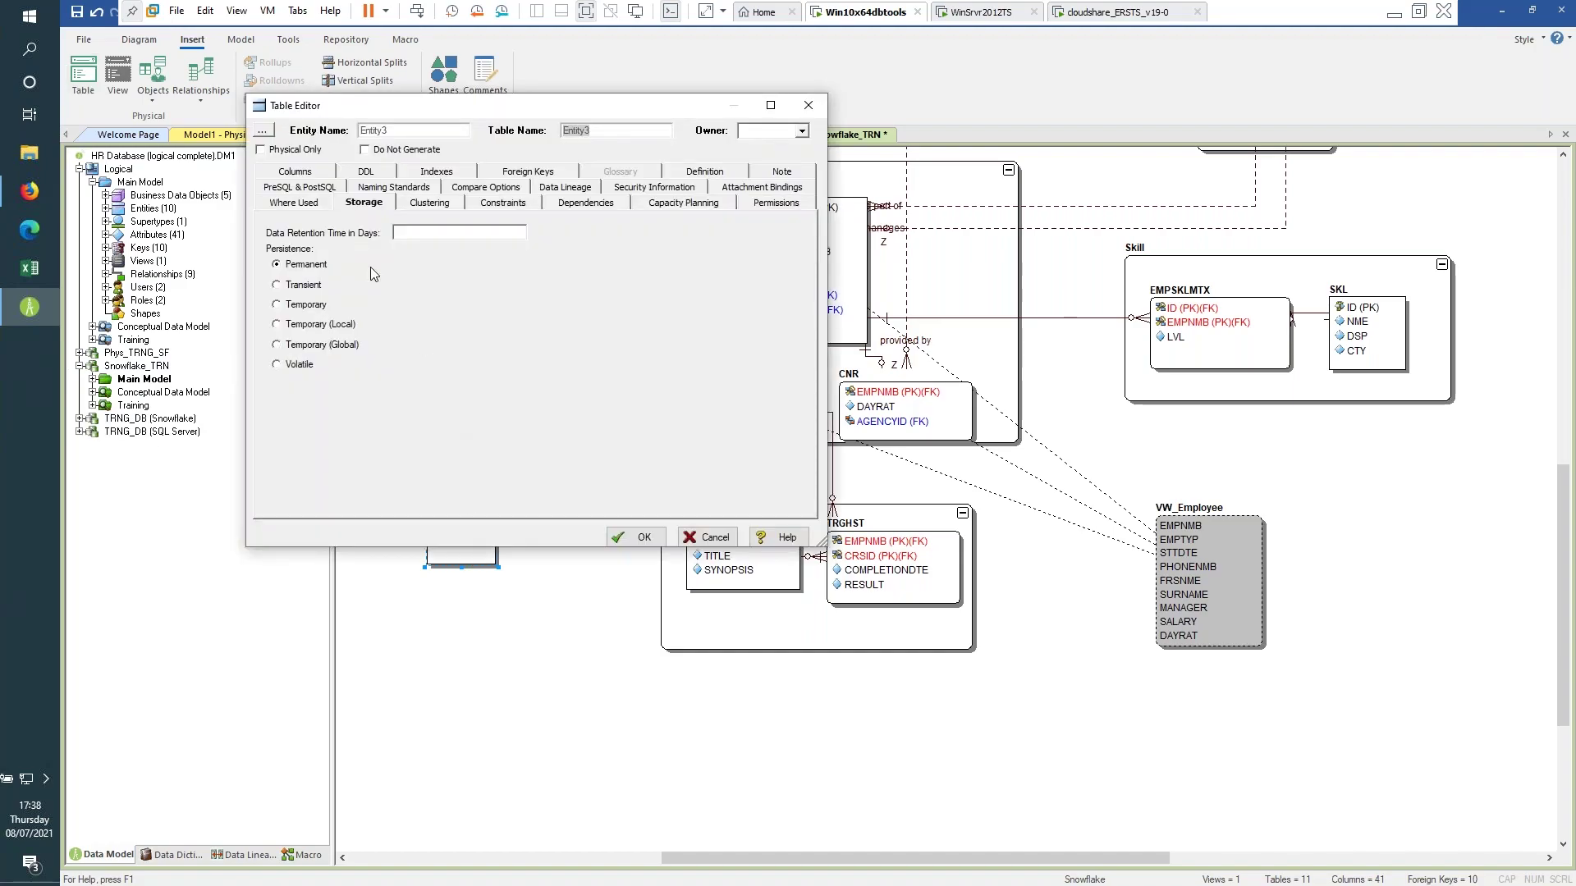
pyautogui.click(302, 175)
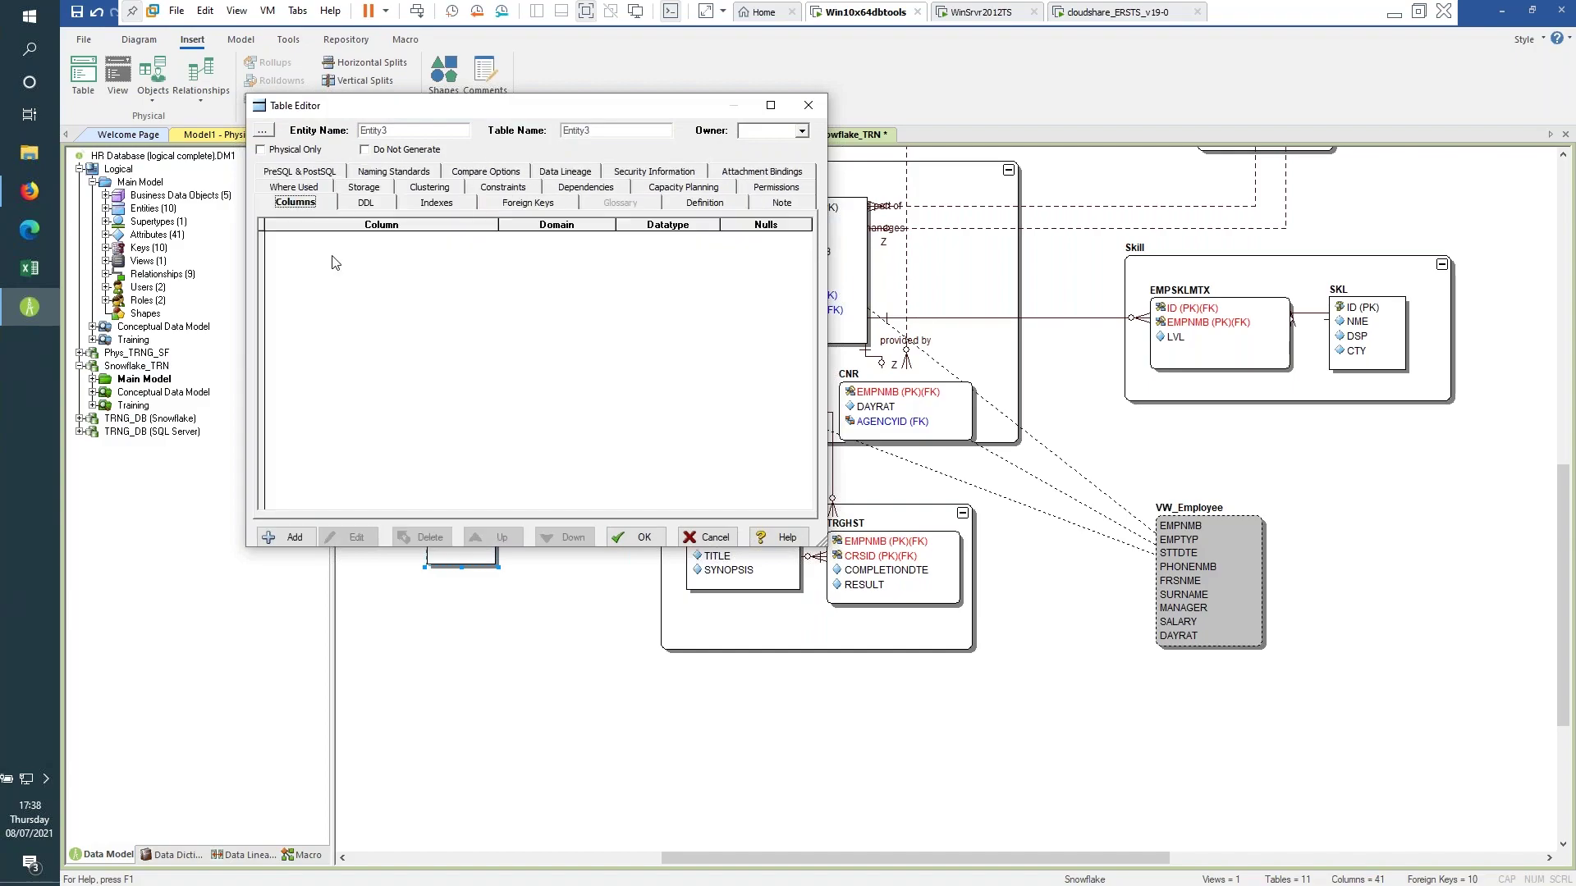
pyautogui.click(294, 538)
pyautogui.write('aaa')
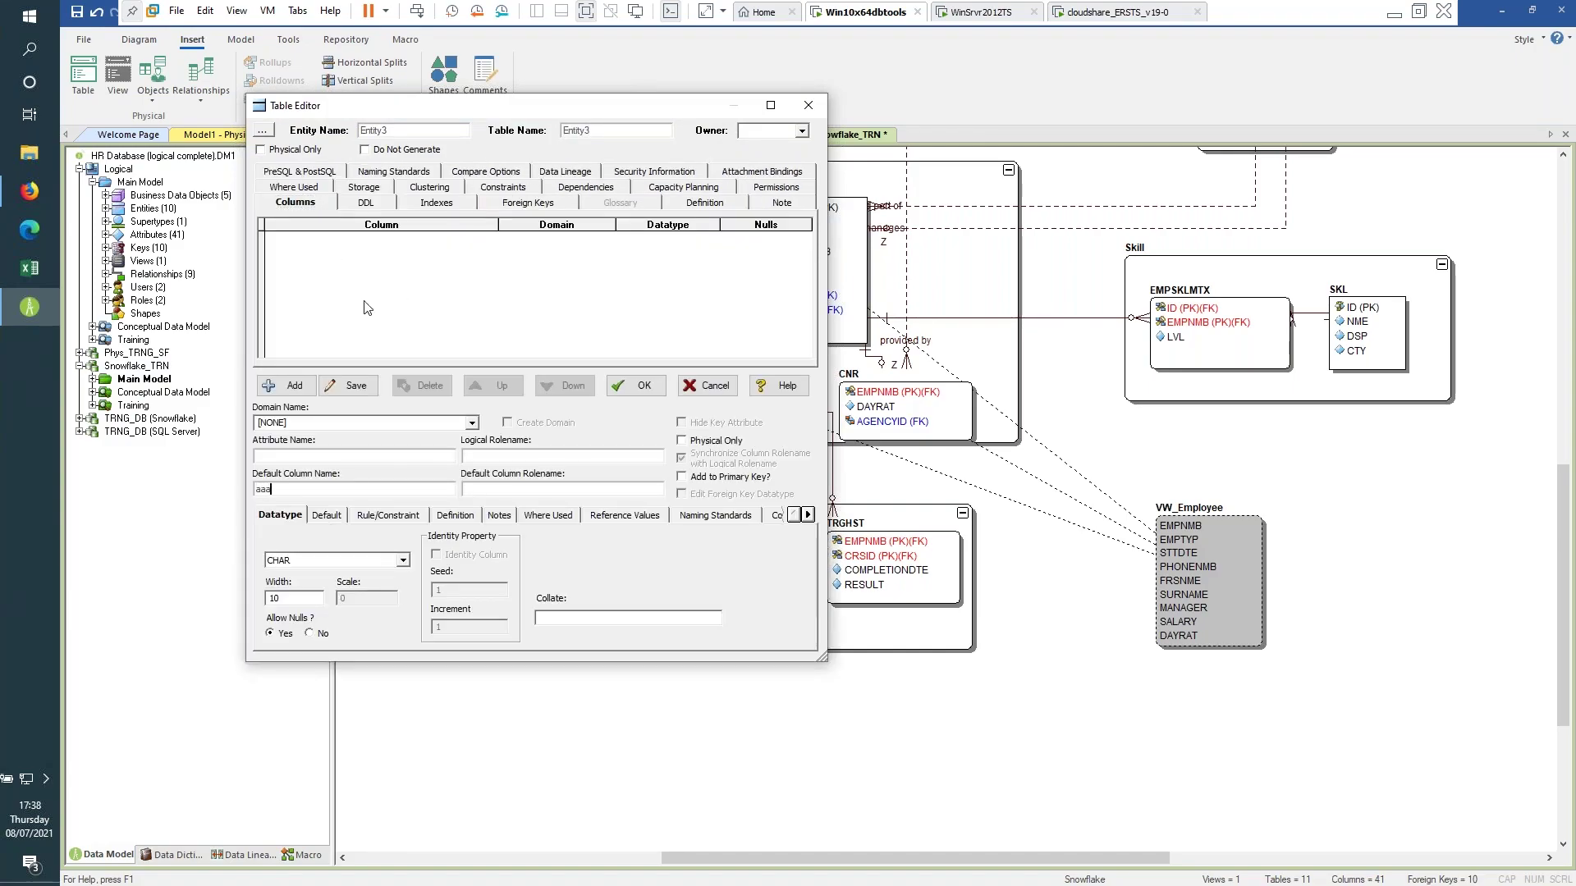
pyautogui.click(294, 386)
pyautogui.click(294, 386)
pyautogui.write('bbb')
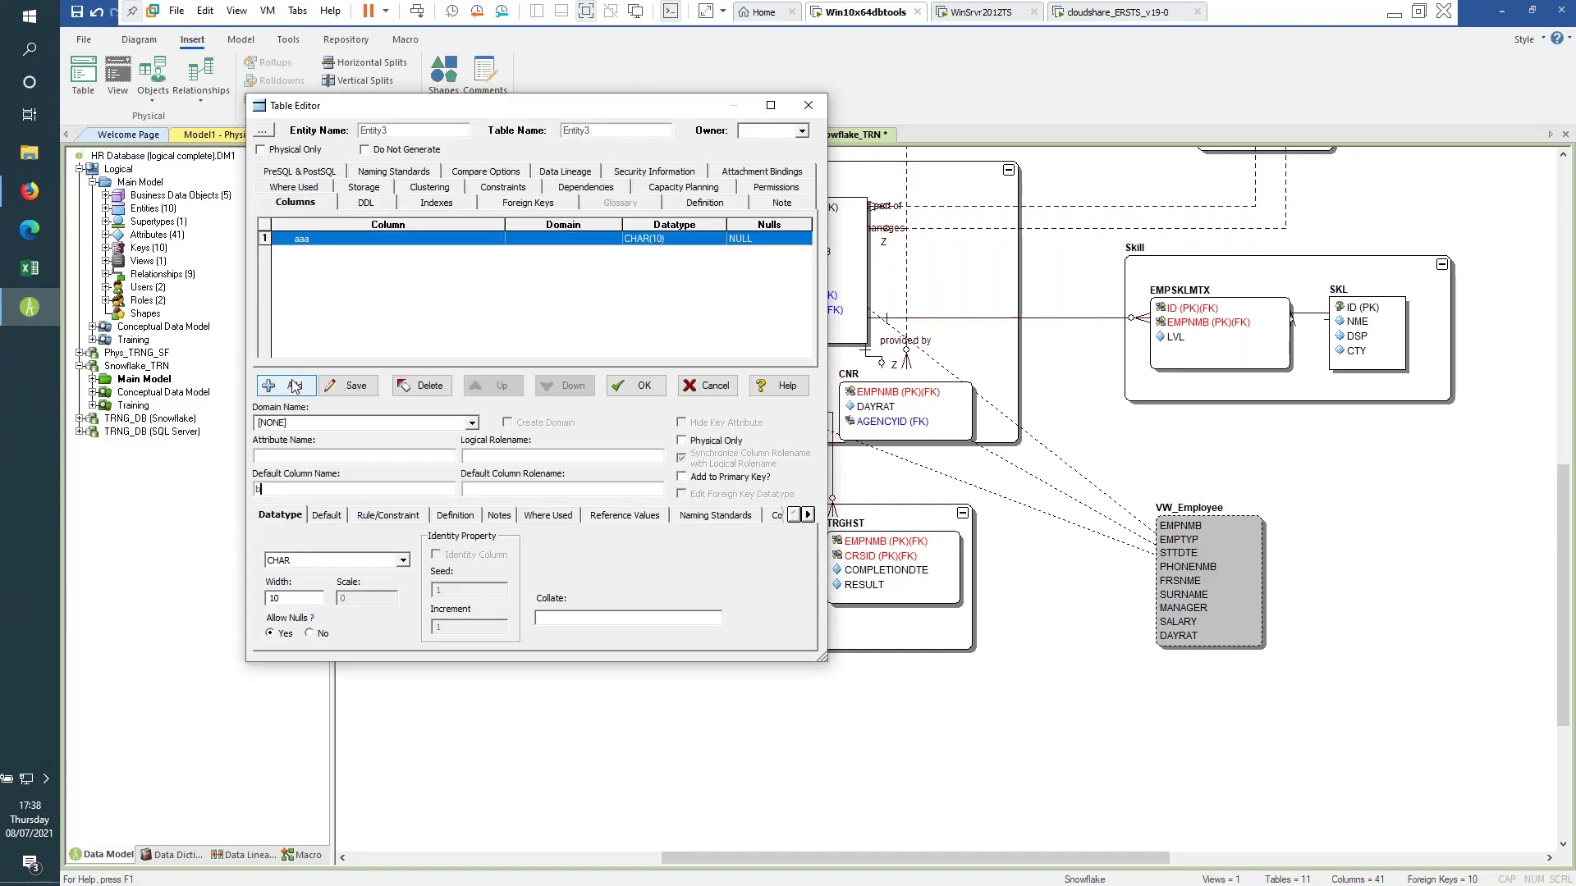
pyautogui.click(354, 391)
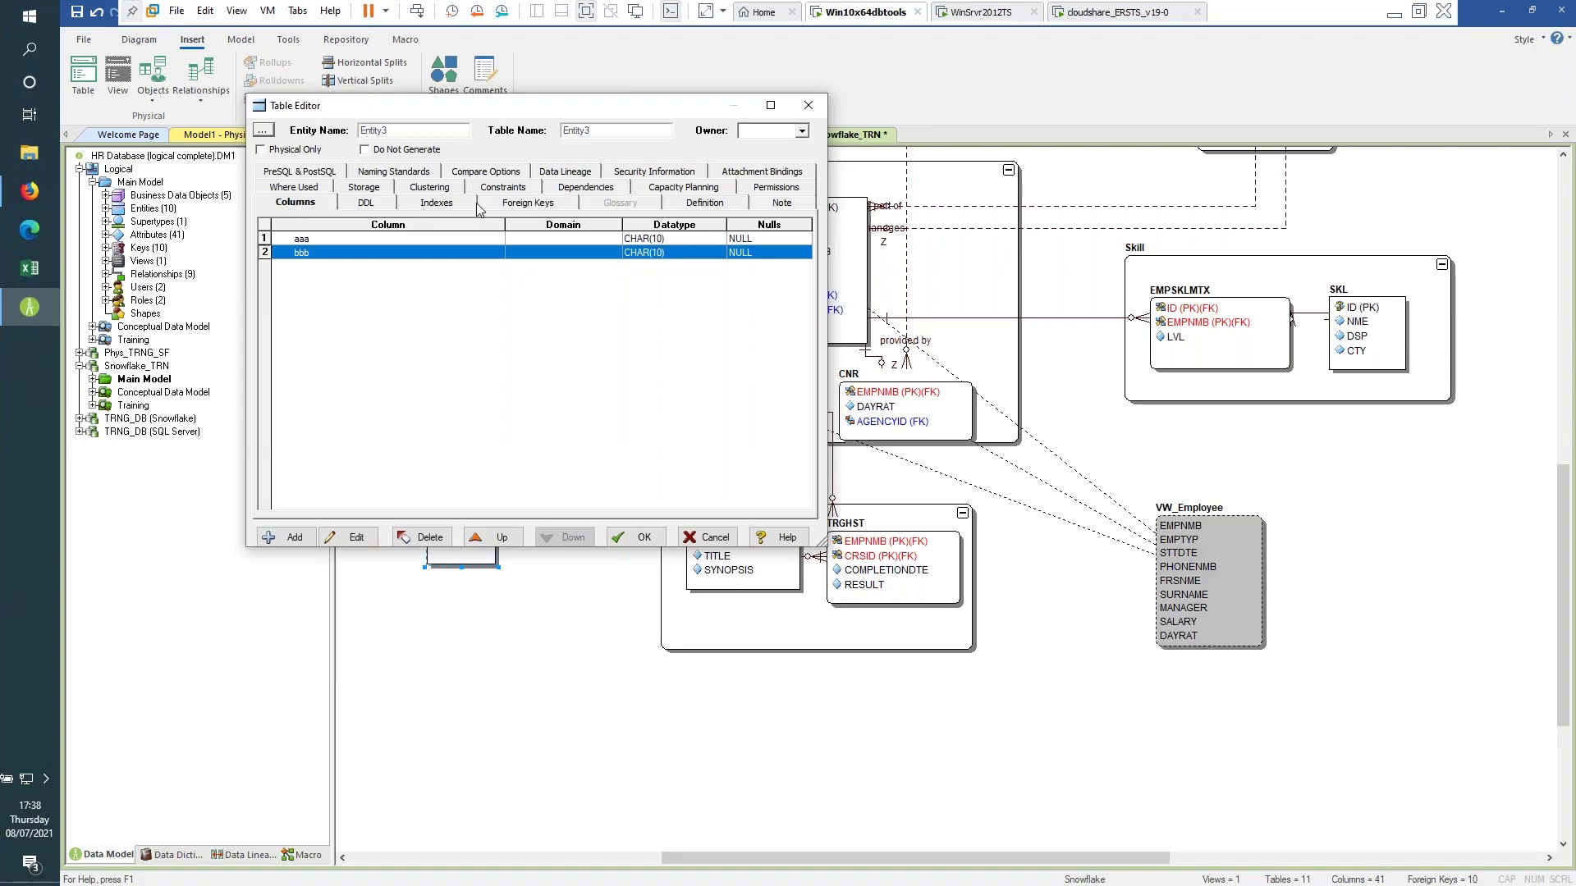
pyautogui.click(652, 545)
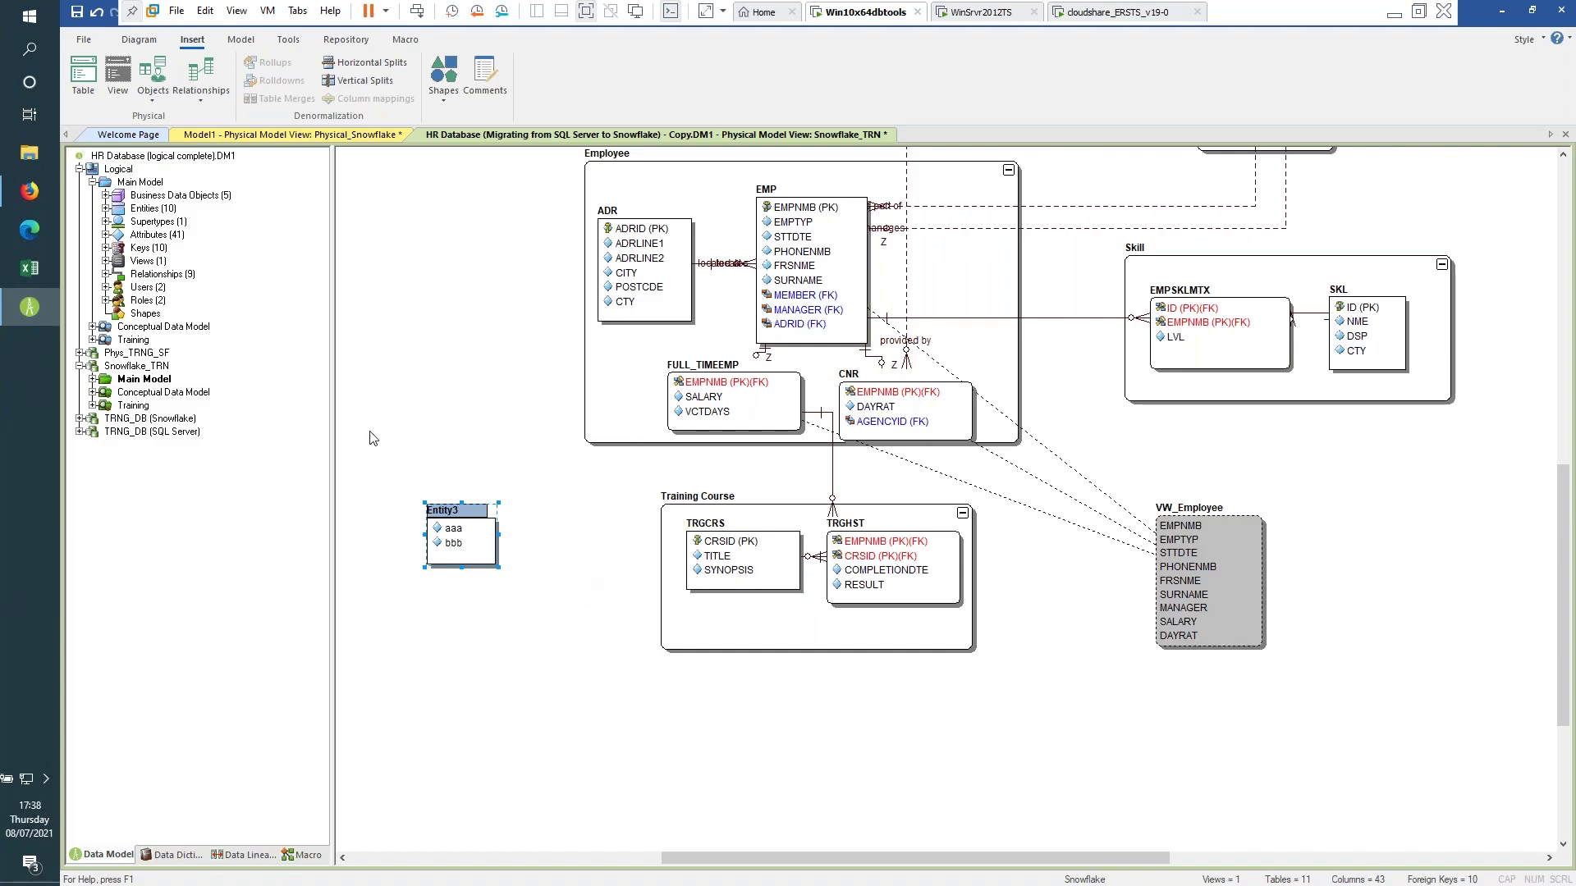
# Start a Compare and Merge of the Snowflake_TRN model against a live database, entering the account password for the mysnowflake ODBC data source.
pyautogui.rightClick(130, 367)
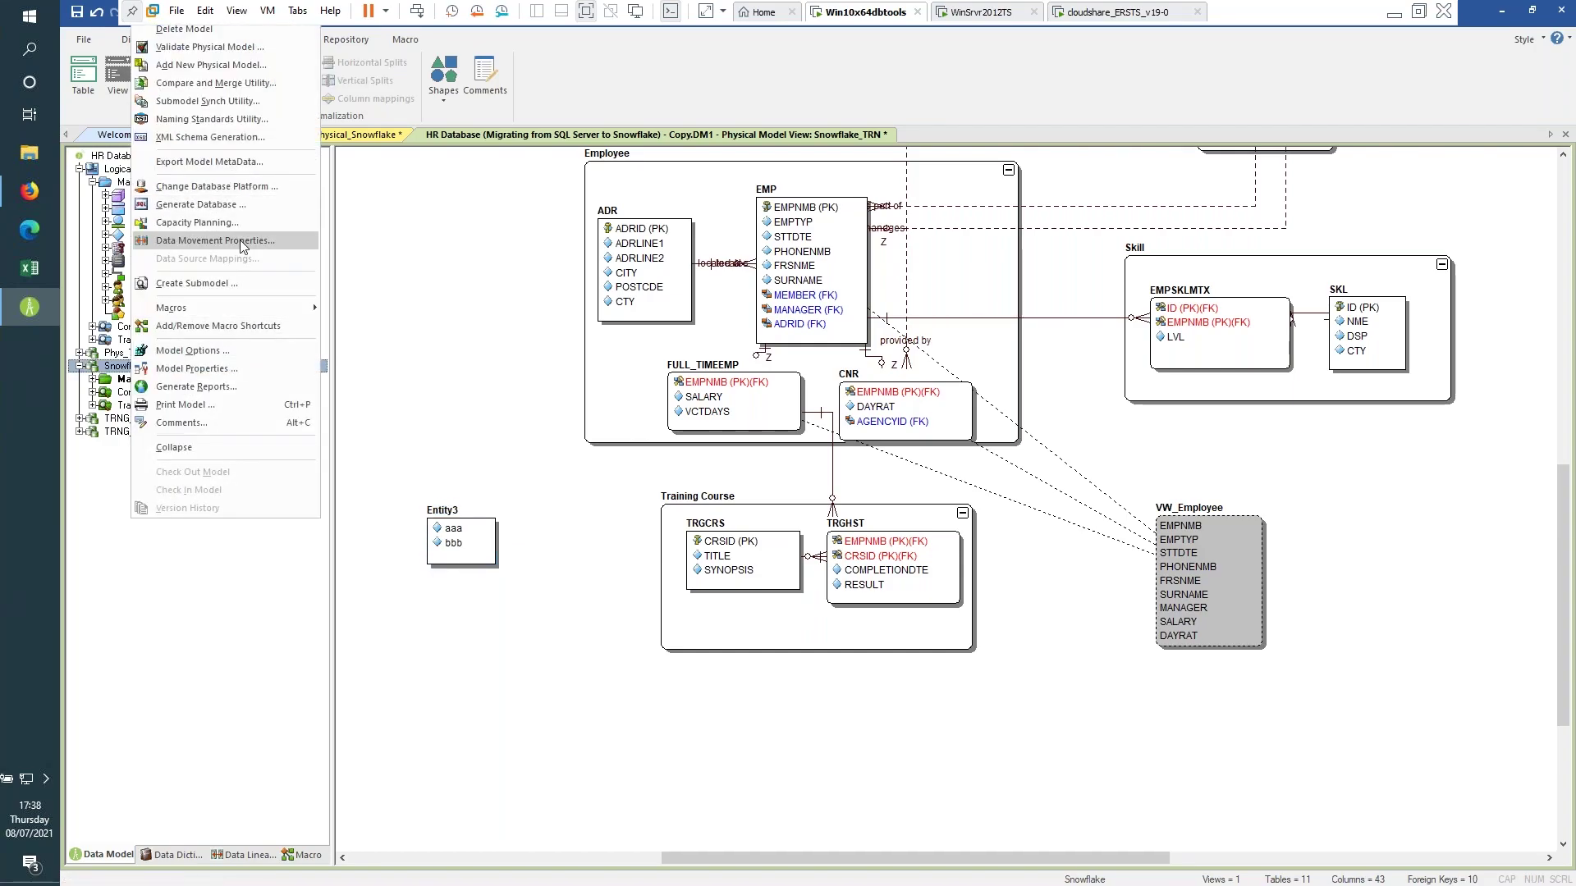
pyautogui.click(240, 88)
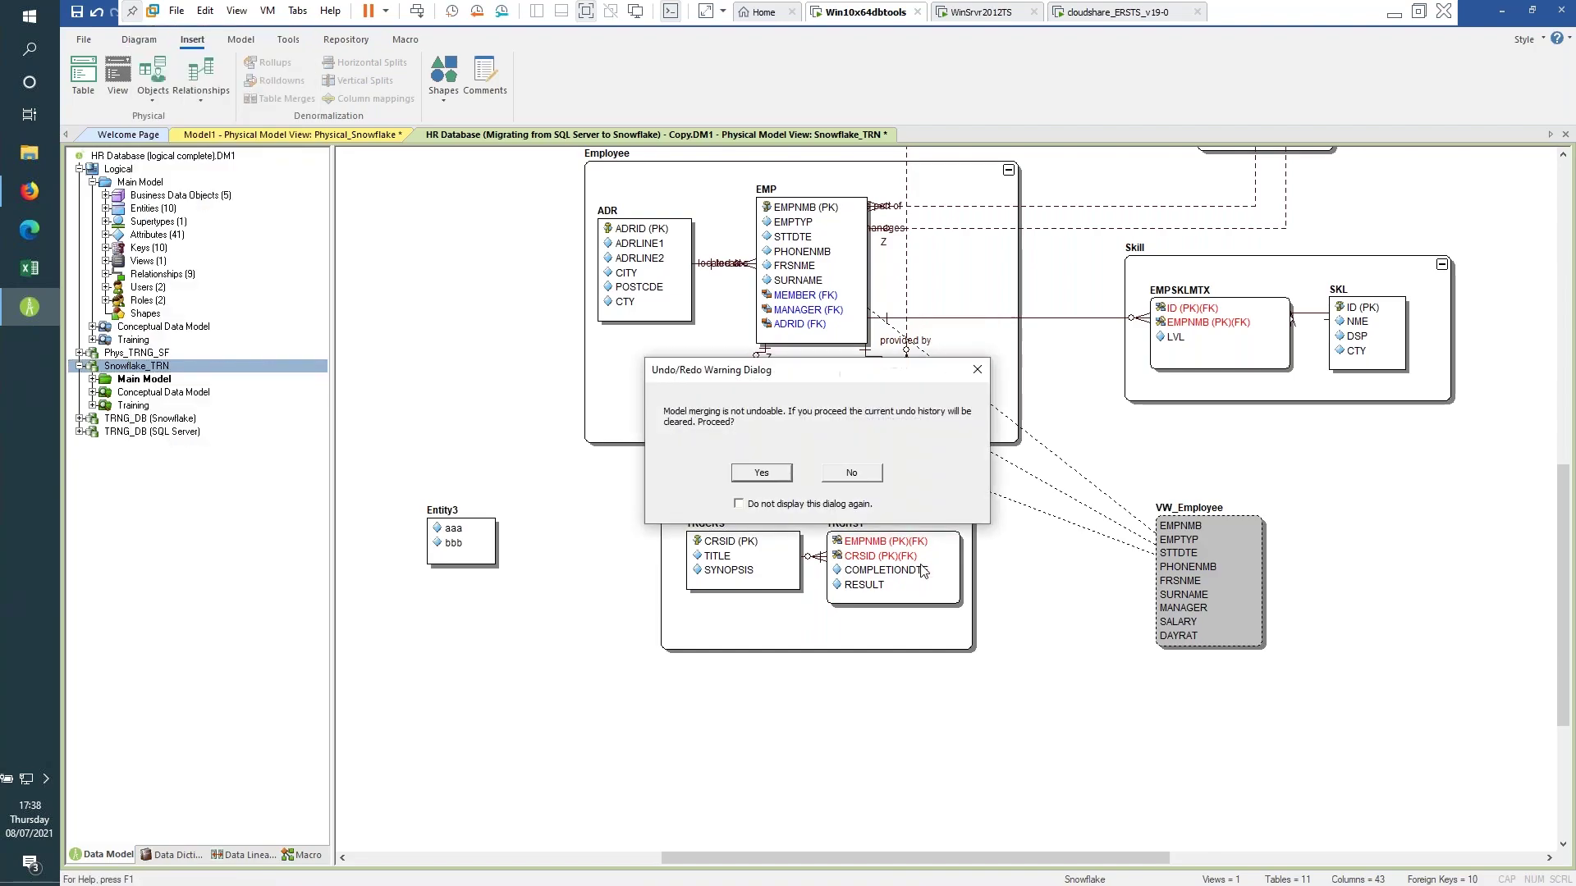
pyautogui.click(771, 471)
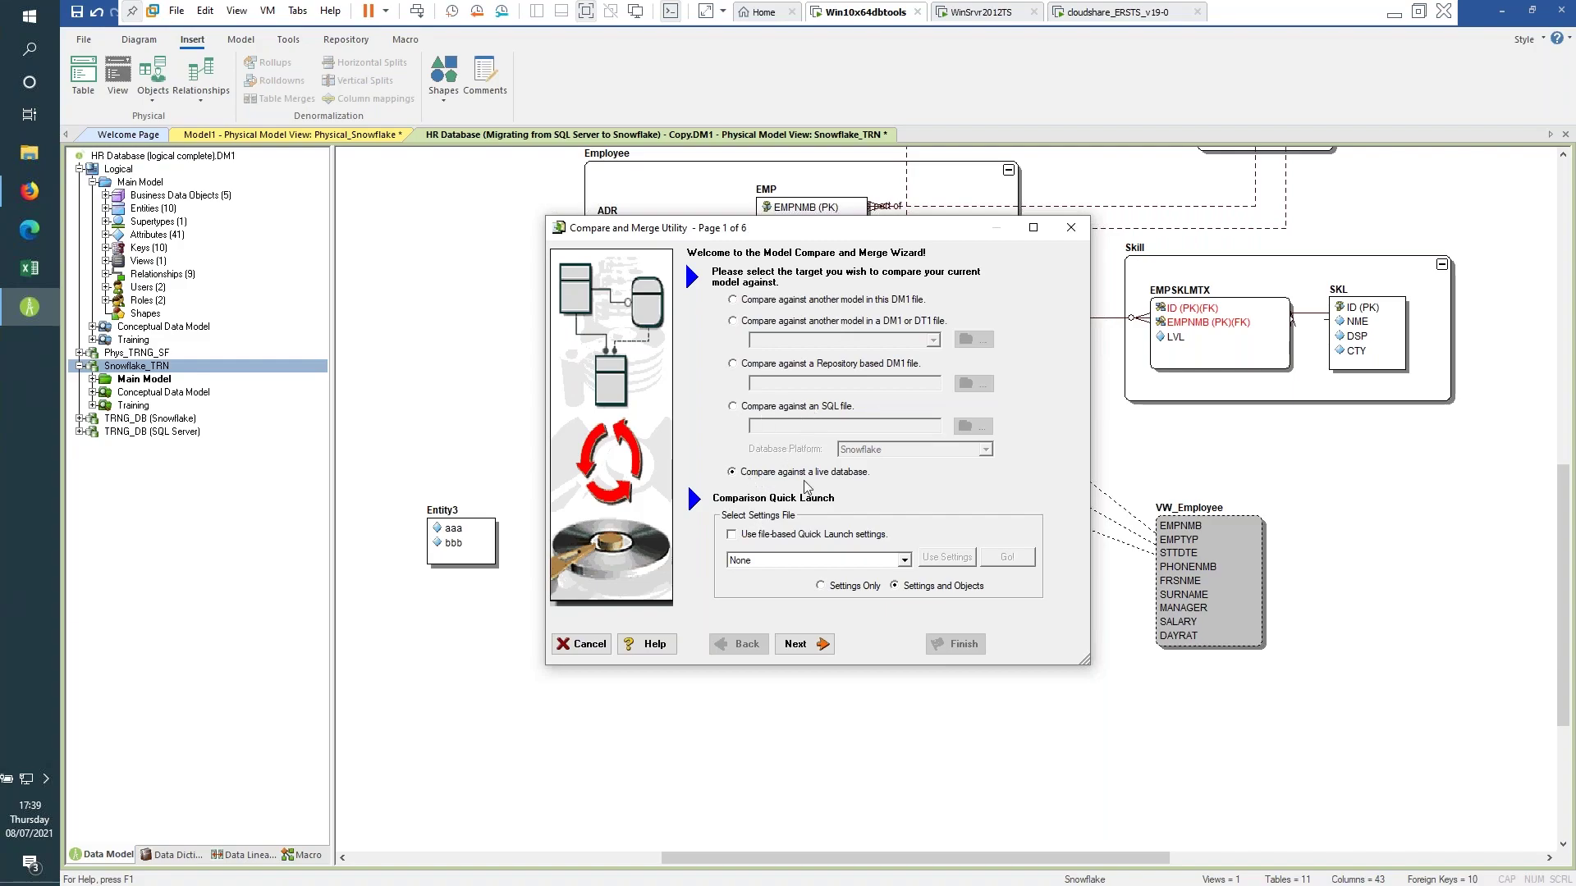
pyautogui.click(811, 646)
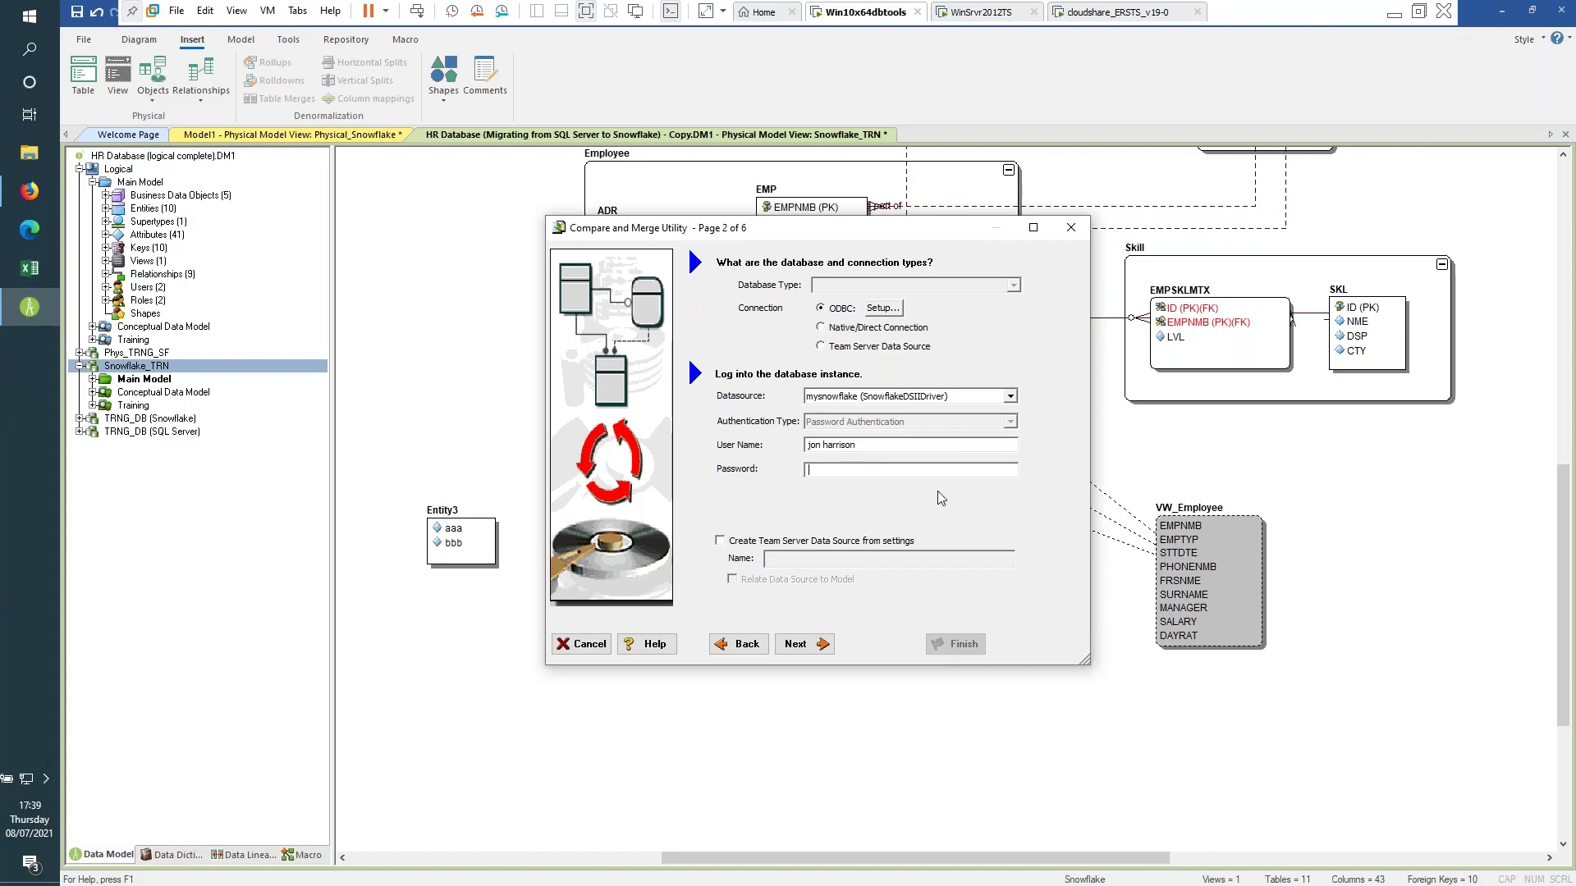
pyautogui.write('****')
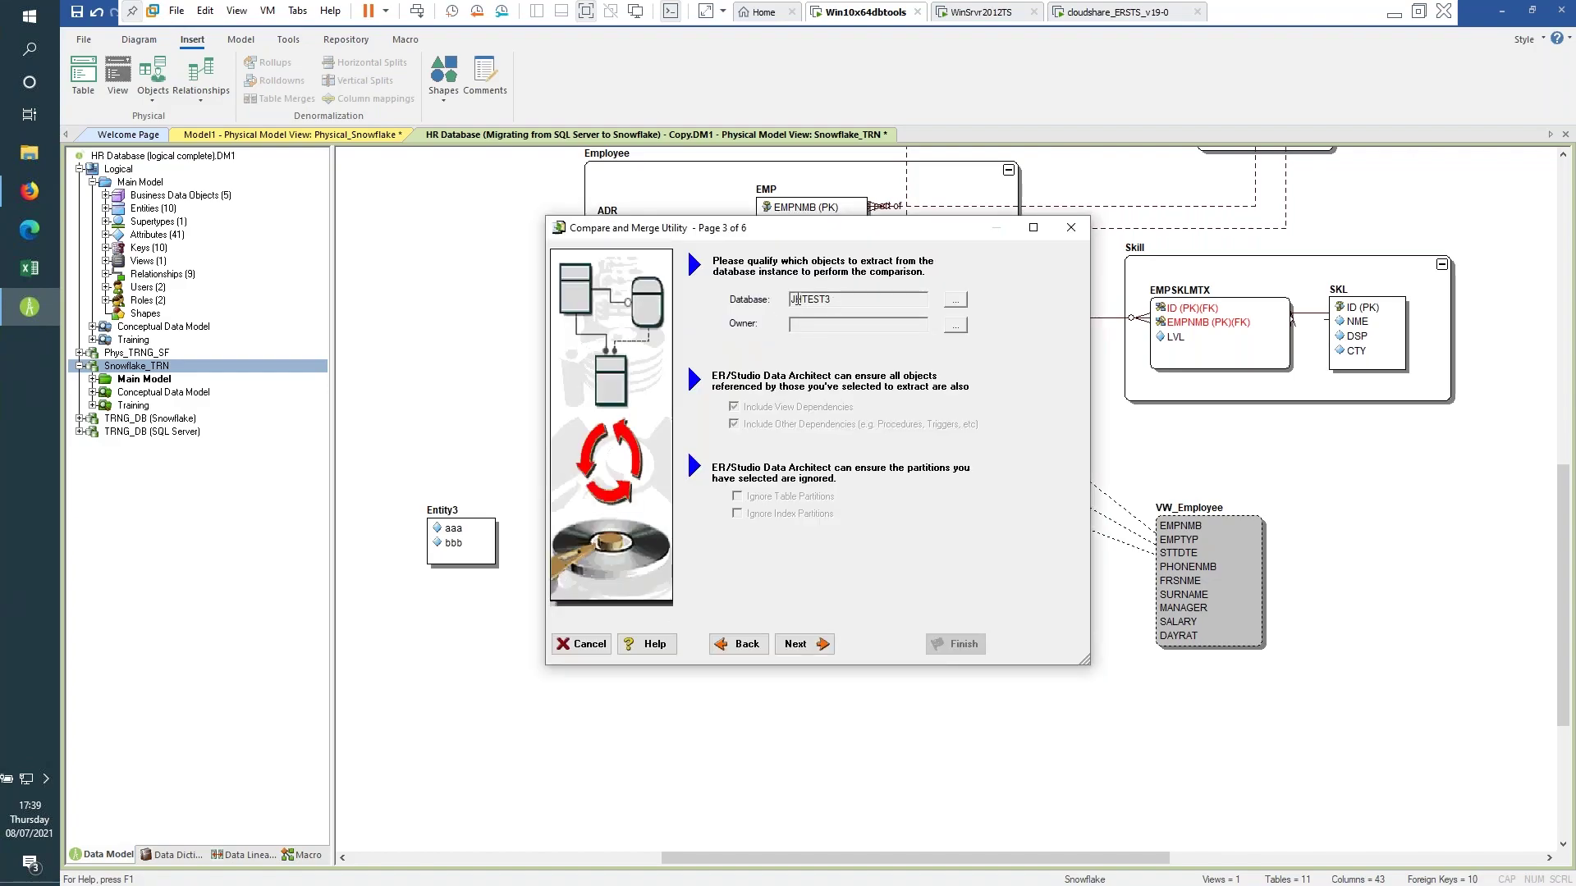
# Replace JHTEST3 with JHTRNDEMO as the database to extract for the comparison and continue to the comparison options.
pyautogui.click(955, 302)
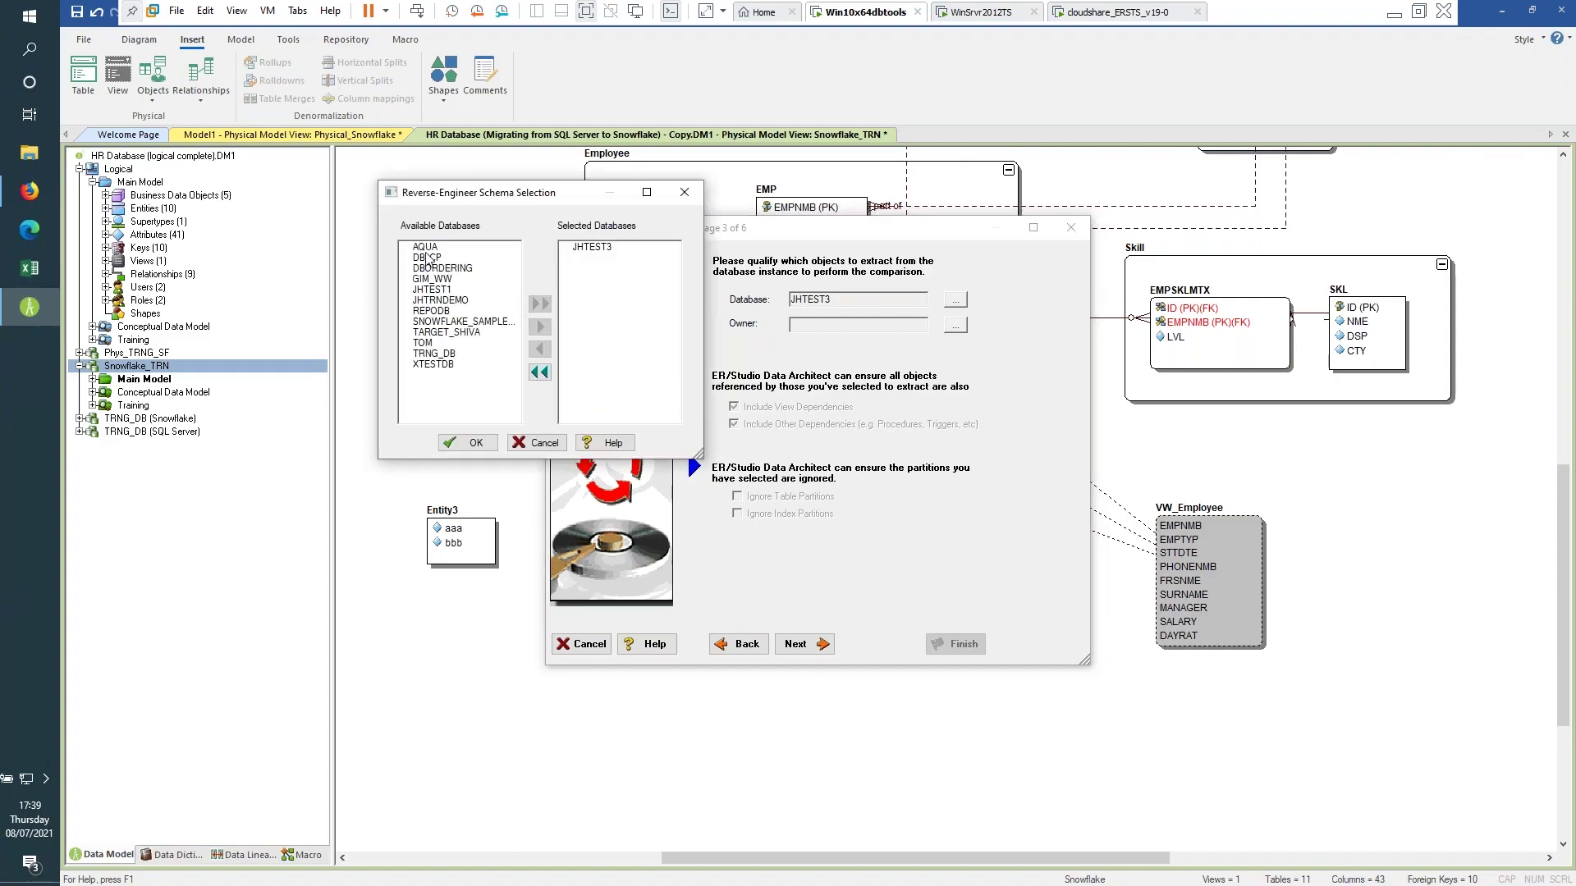
pyautogui.click(464, 301)
pyautogui.click(539, 328)
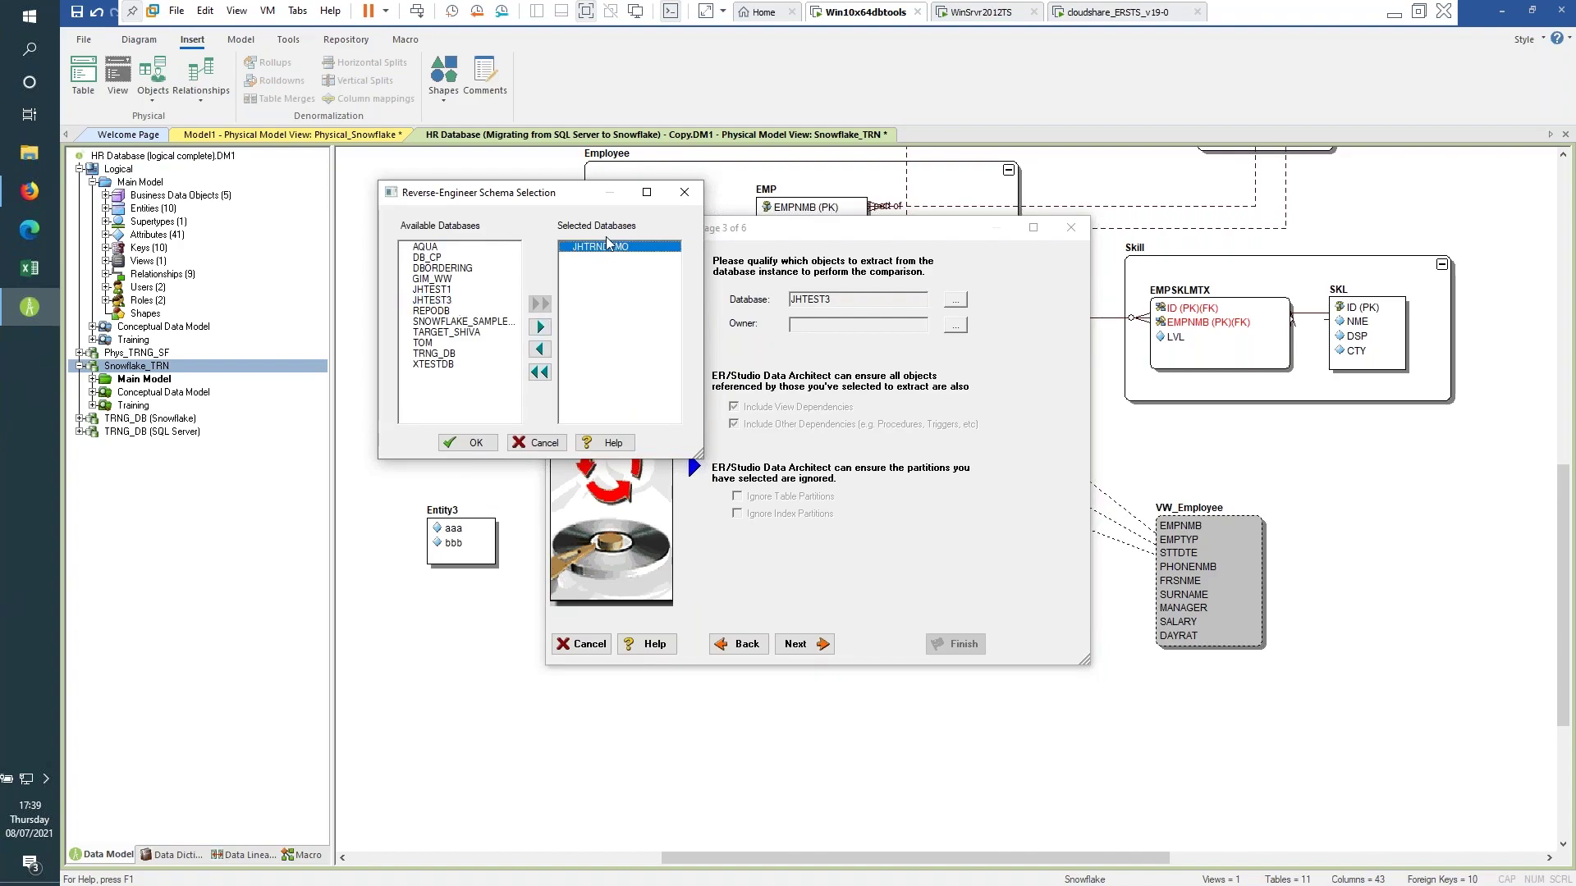
pyautogui.click(477, 443)
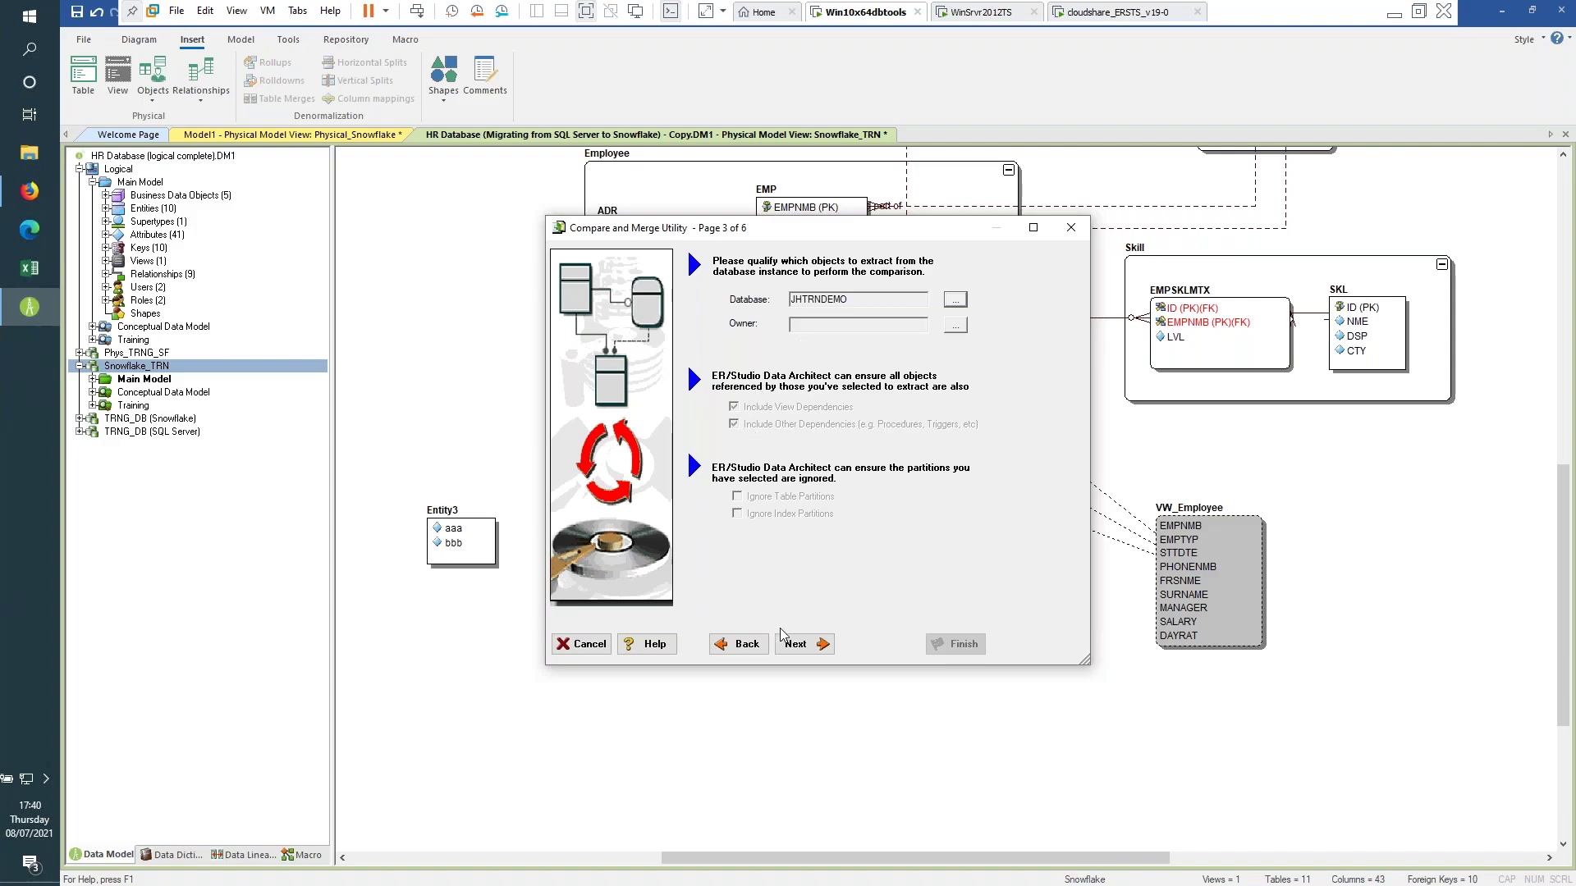
pyautogui.click(798, 645)
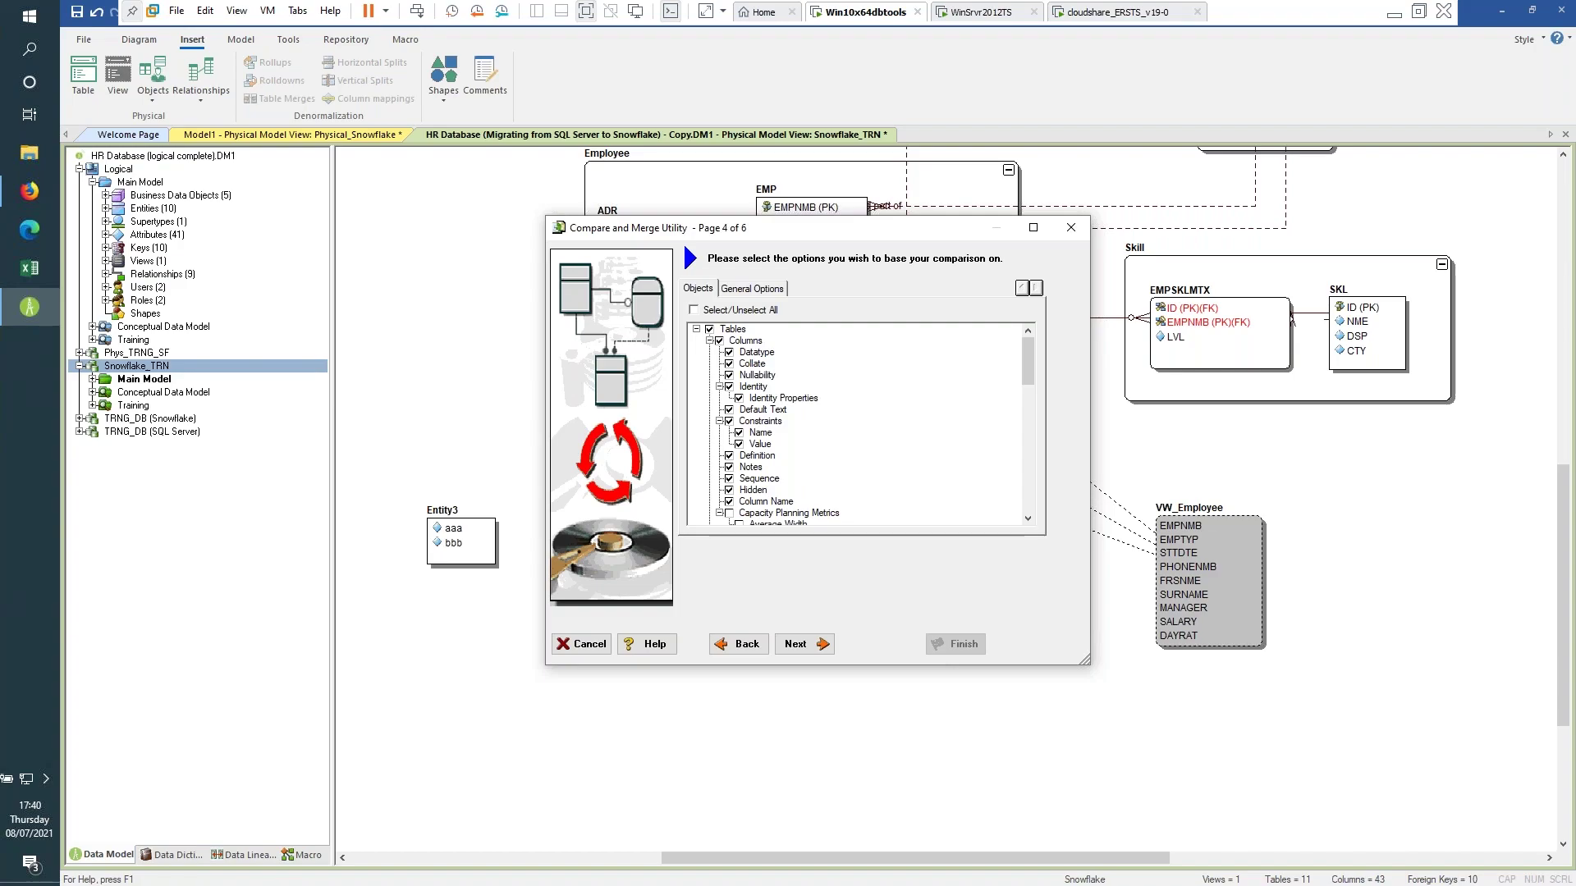
# Keep the default comparison options and limit the compared tables to Entity3 of the current model, then run the comparison.
pyautogui.click(804, 644)
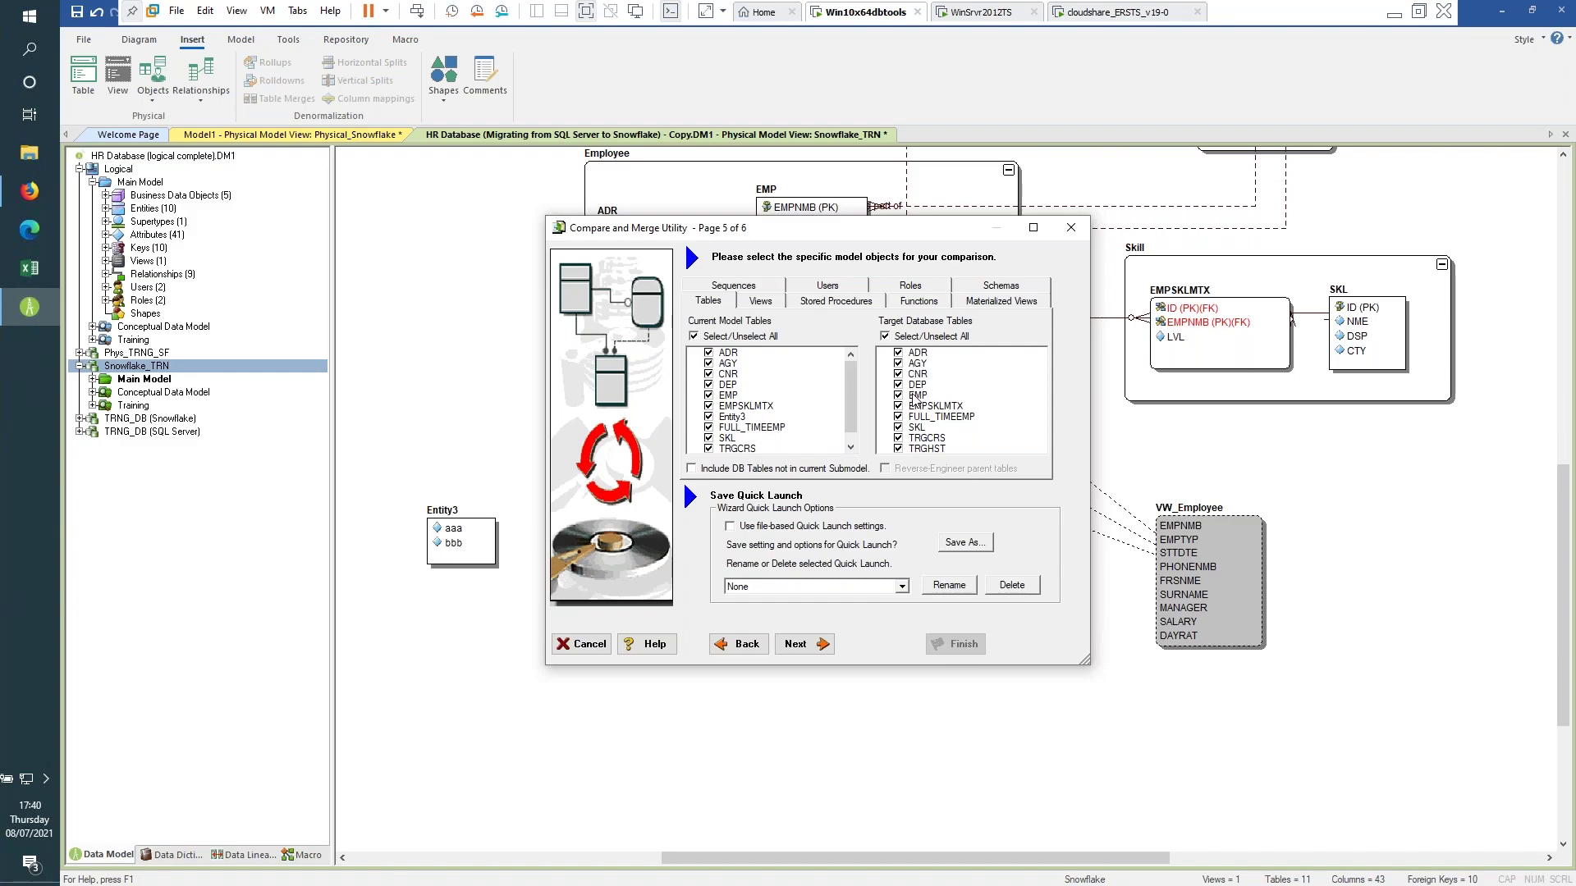
pyautogui.click(693, 337)
pyautogui.click(710, 417)
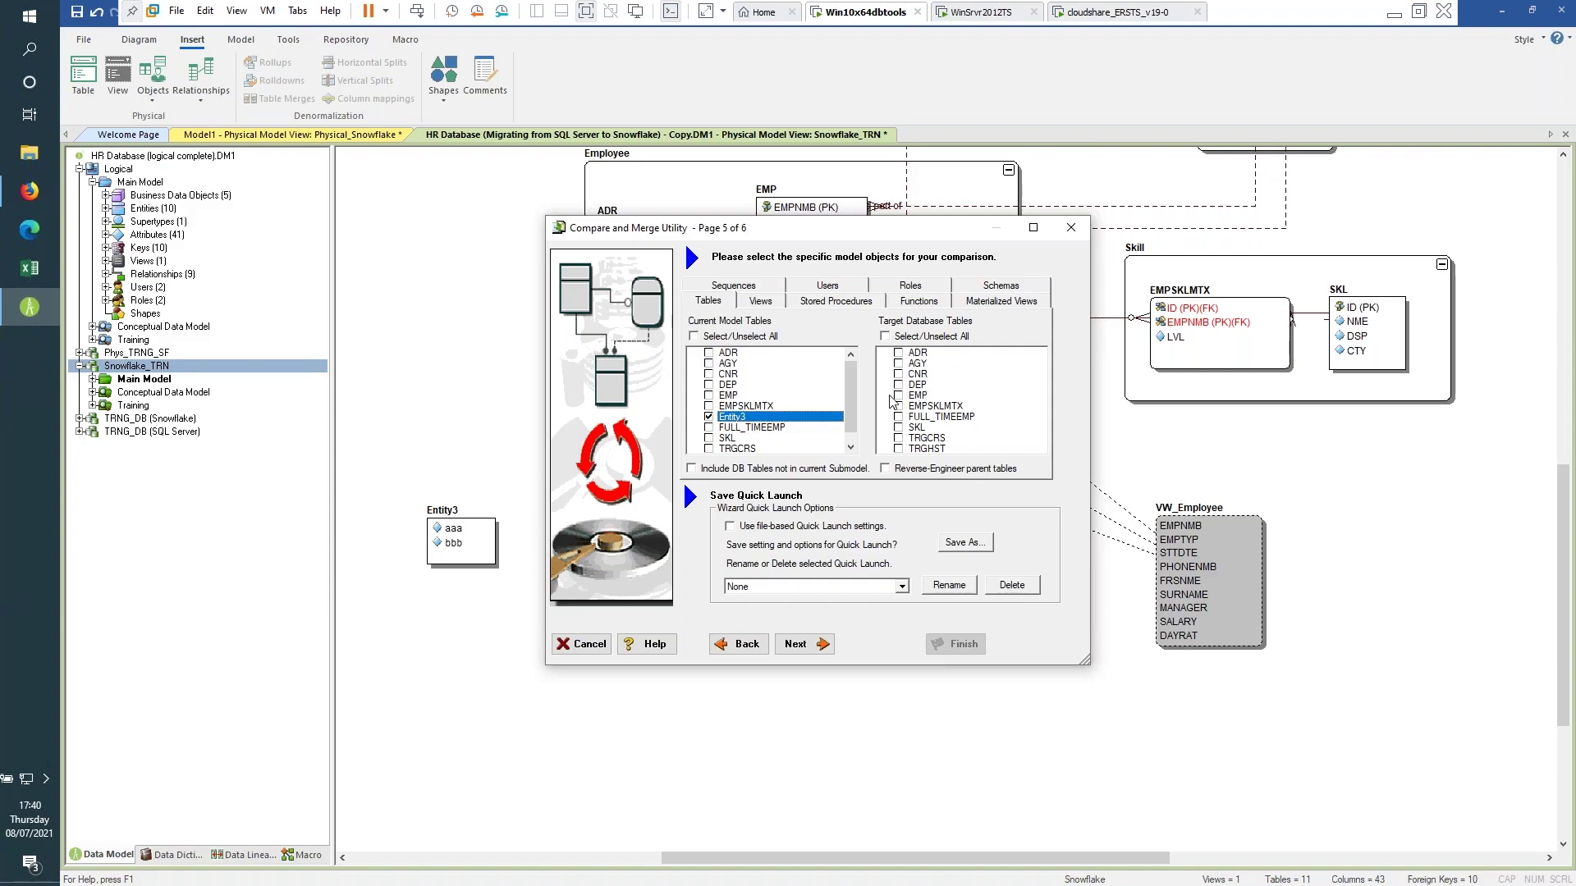
pyautogui.click(808, 649)
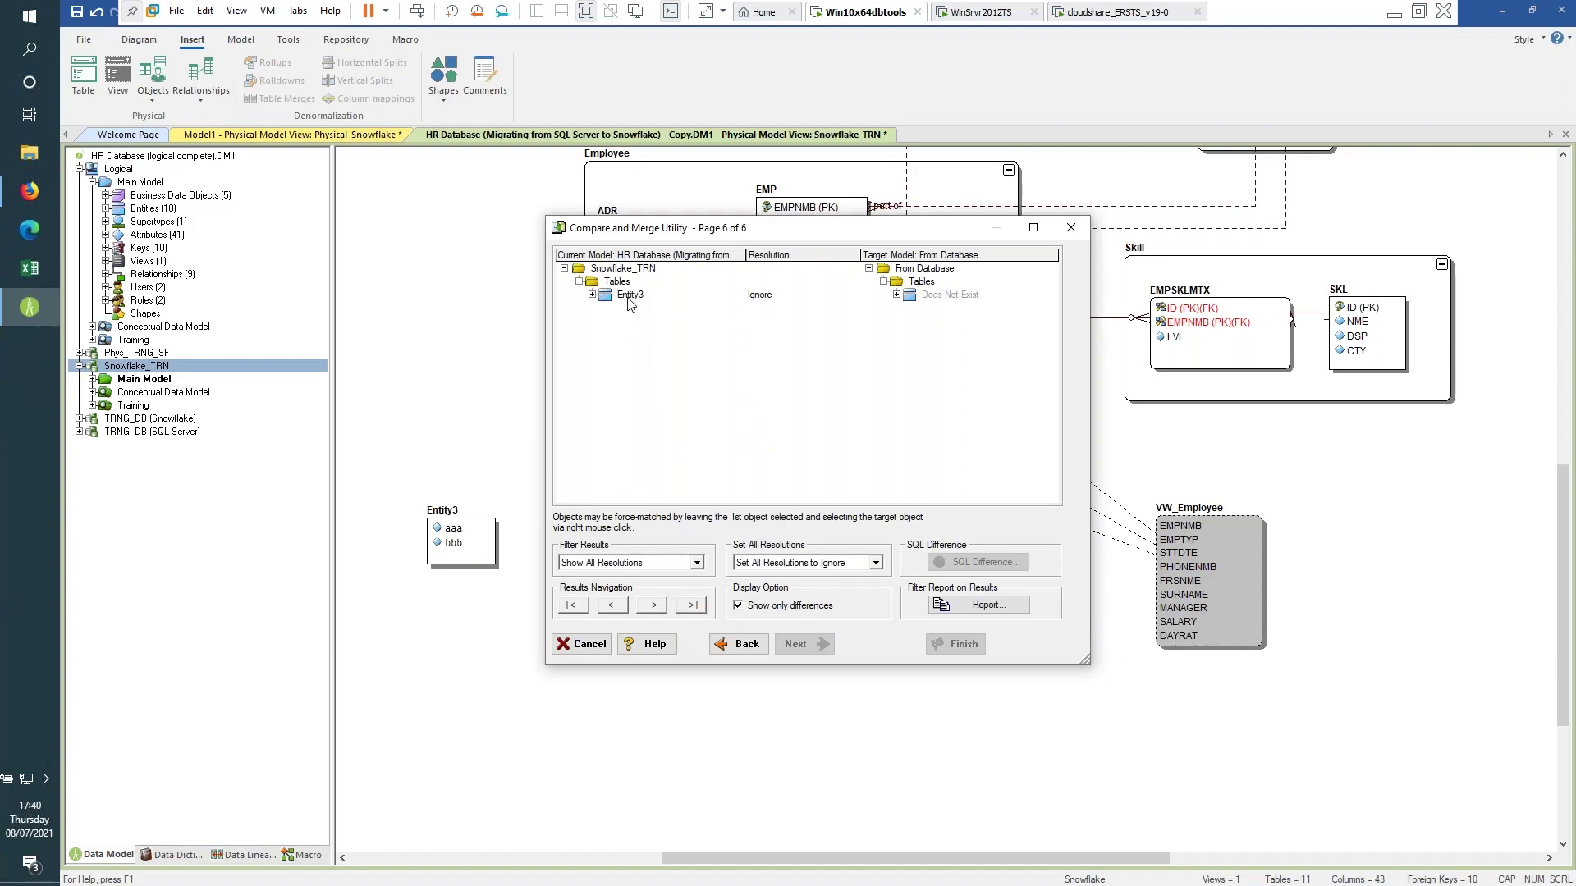
# Expand the Entity3 differences down to its columns and set all resolutions to merge into the target.
pyautogui.click(592, 294)
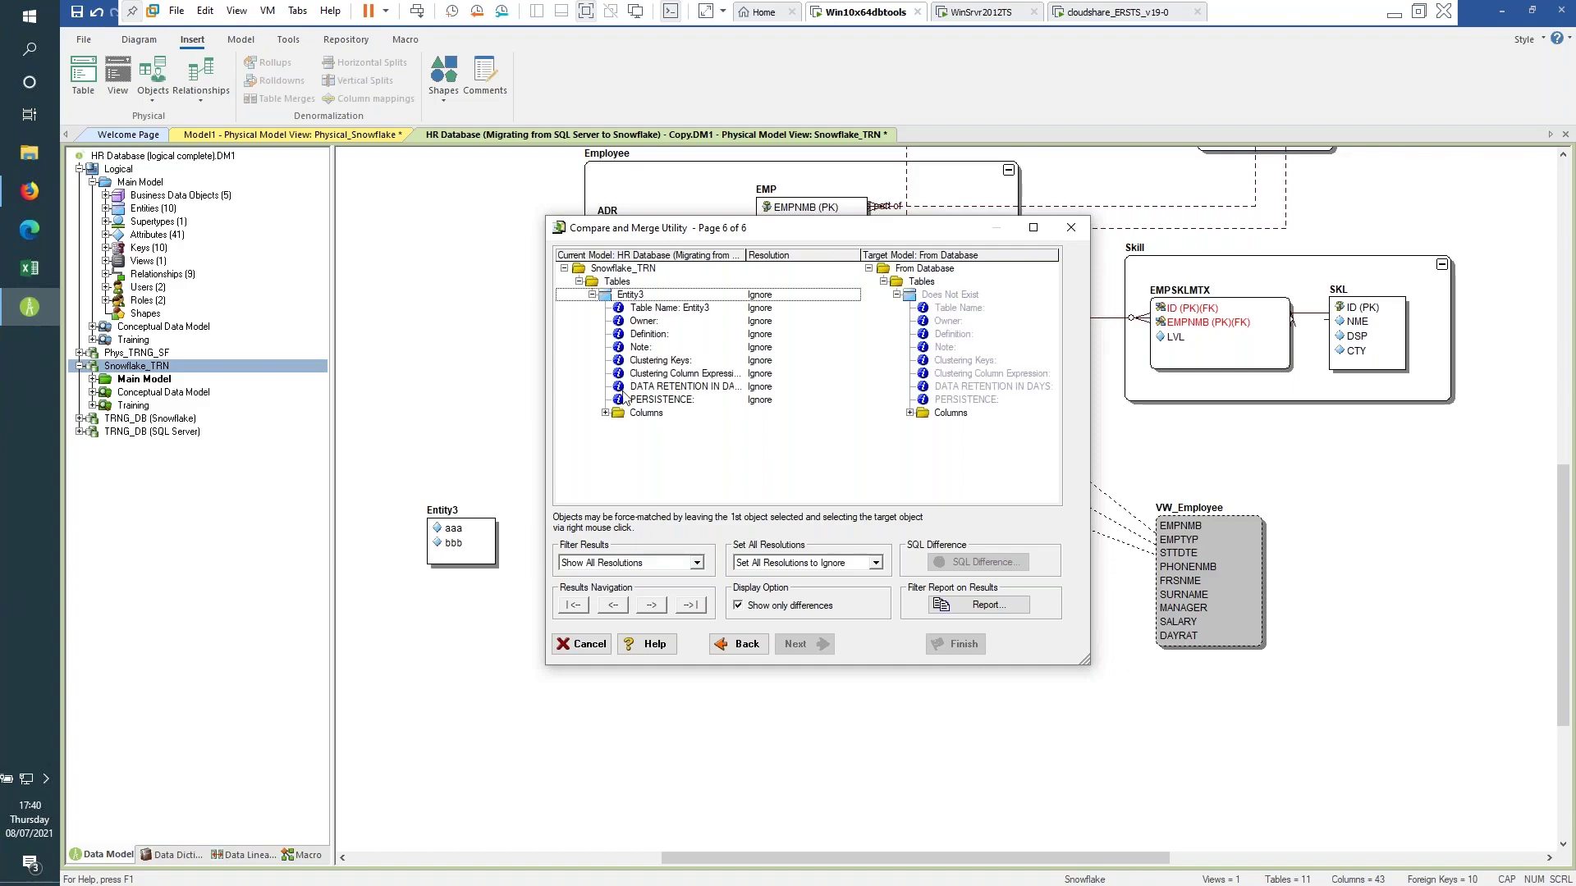
pyautogui.click(606, 415)
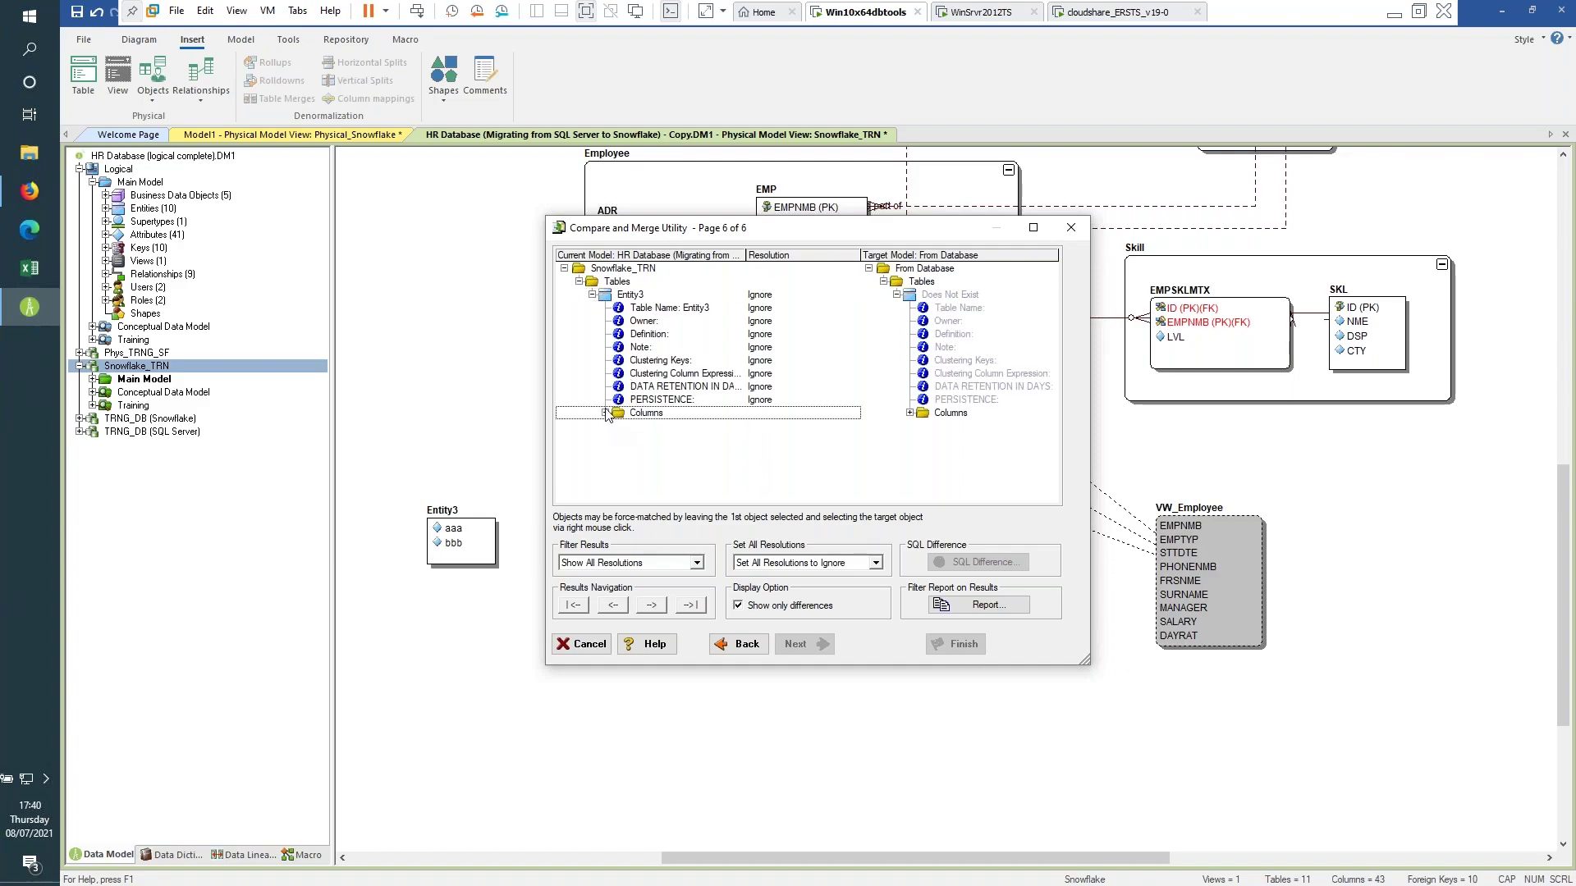
pyautogui.click(606, 414)
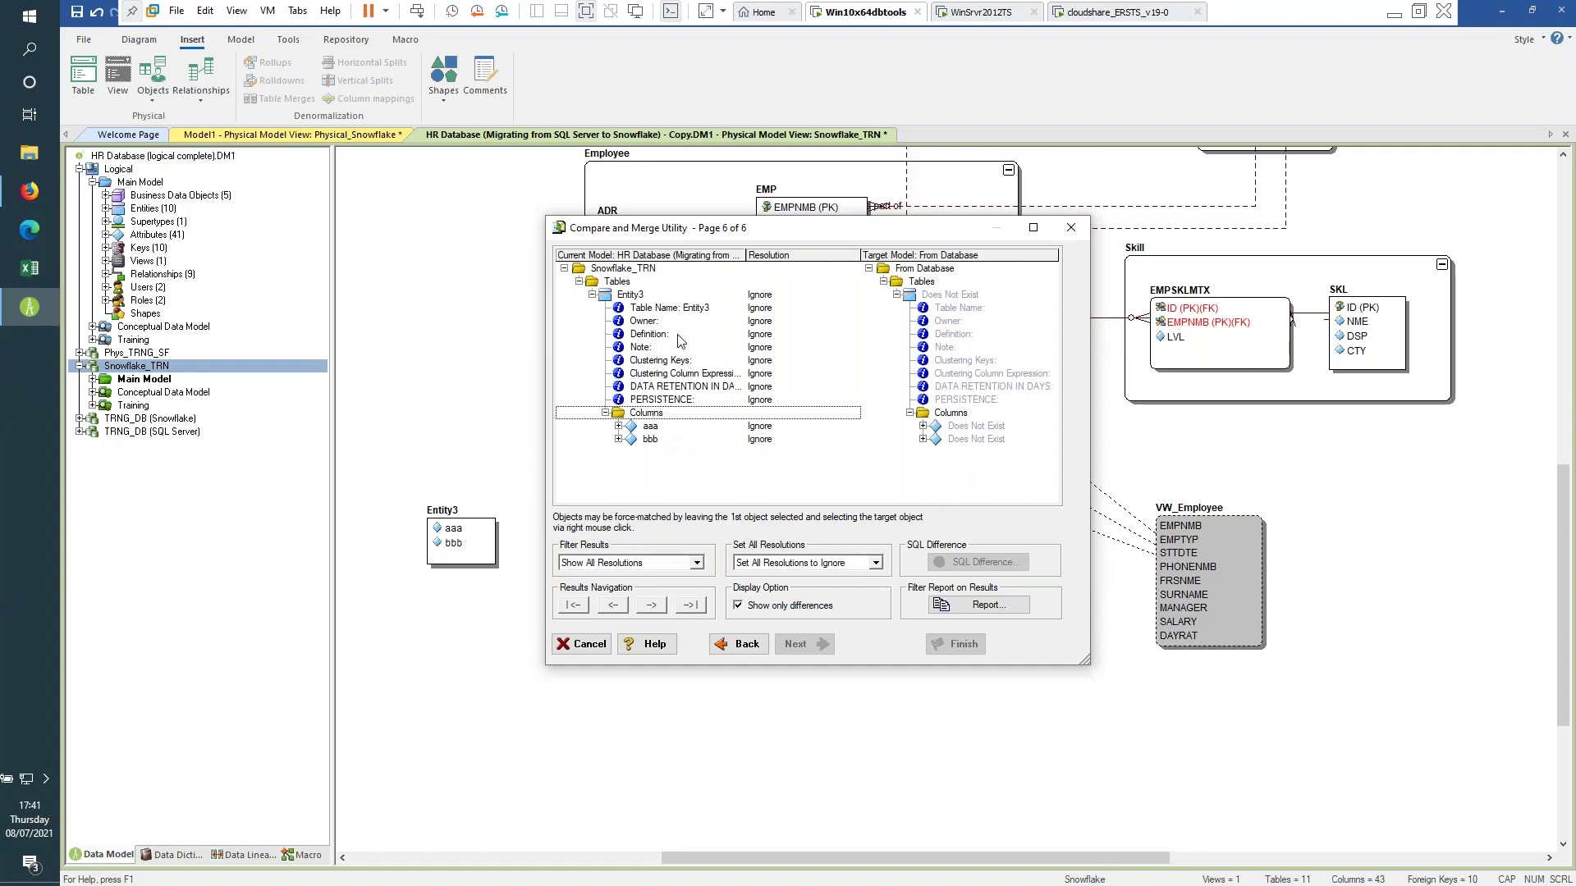
pyautogui.click(876, 563)
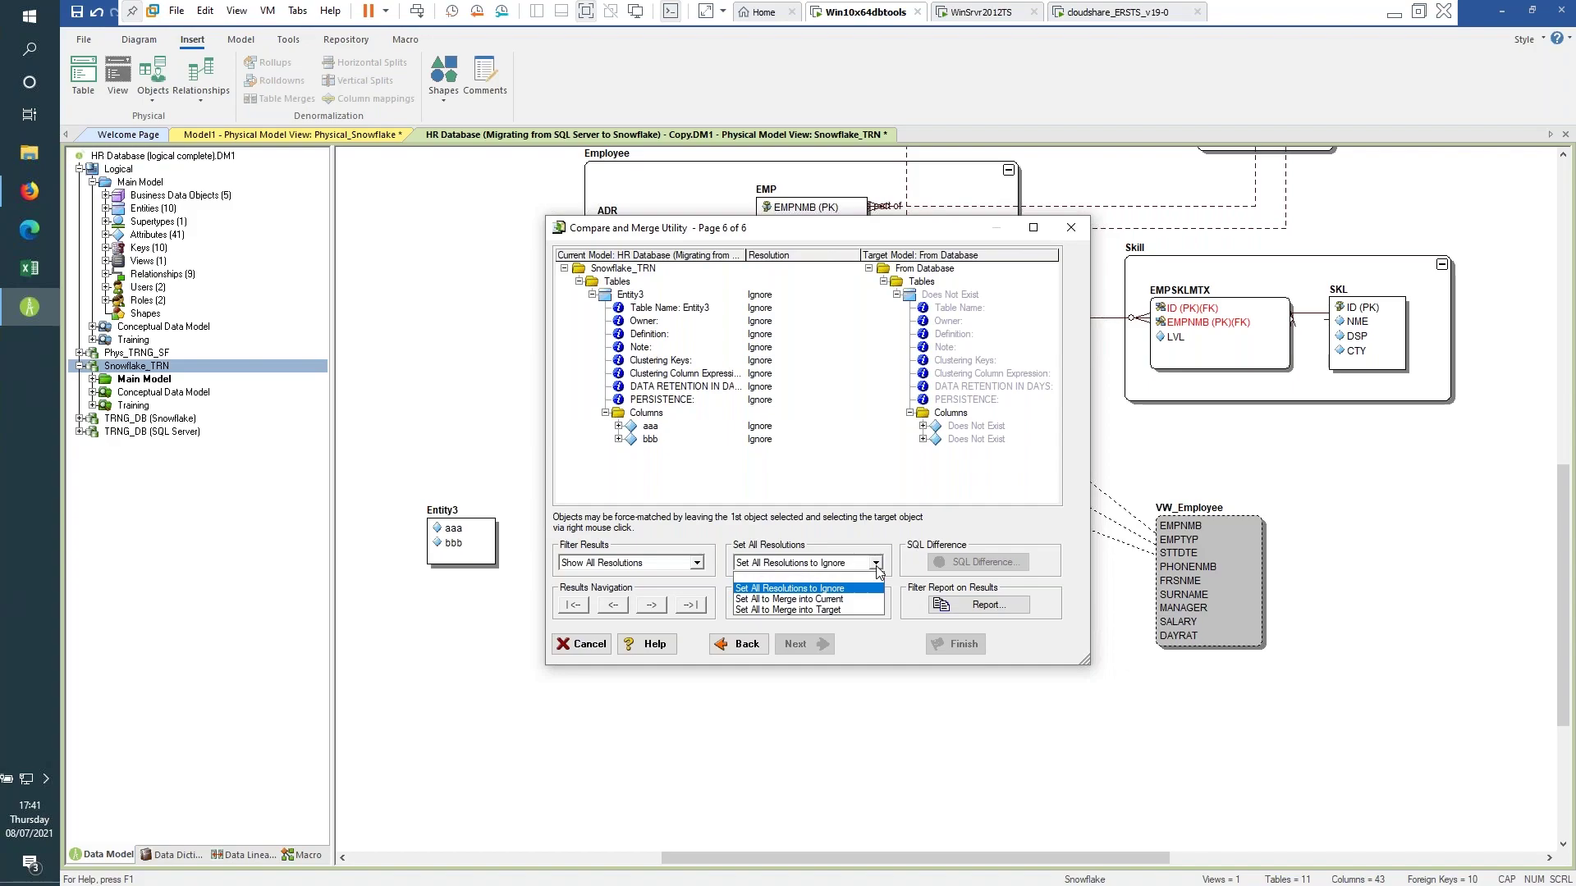
pyautogui.click(782, 611)
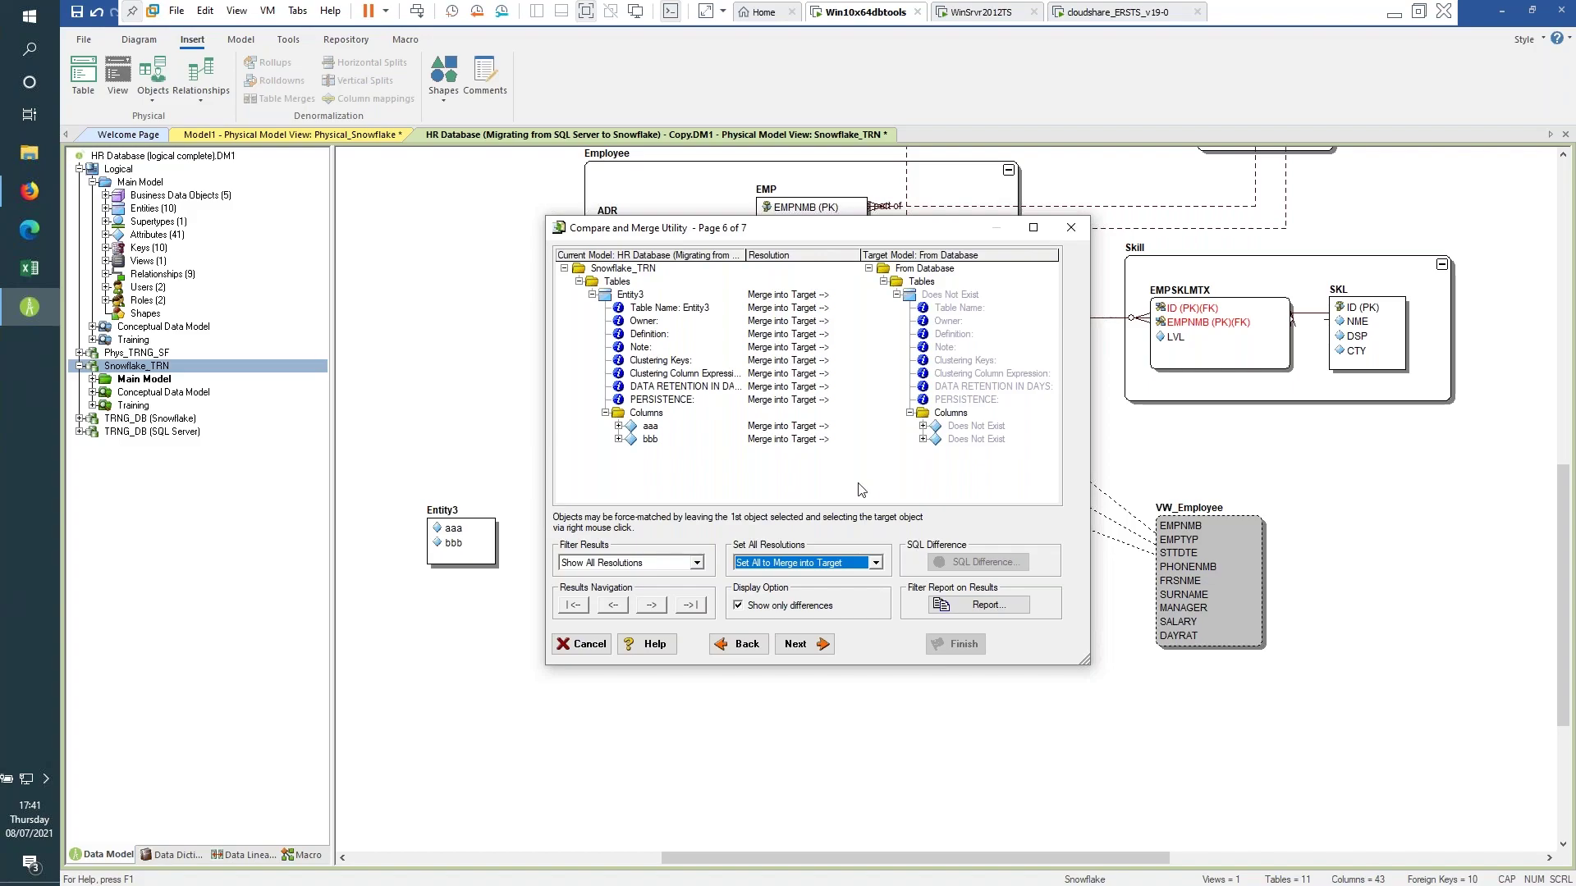
# Generate the database alter script Snowflake_TRN.sql, view it in the interactive SQL utility, and return to the model diagram.
pyautogui.click(807, 643)
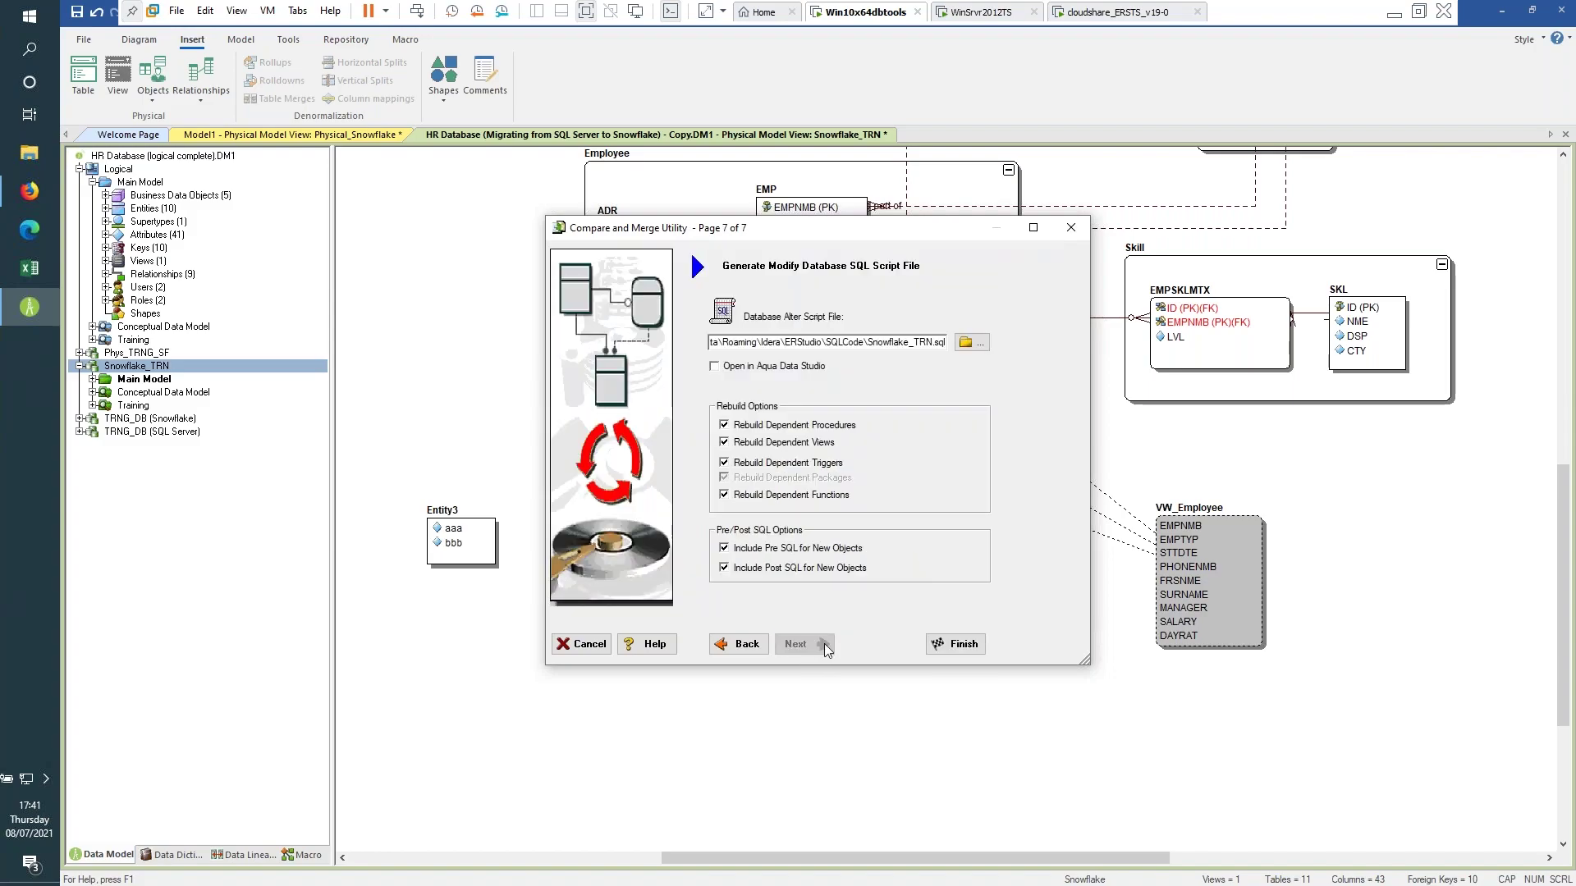
pyautogui.click(954, 645)
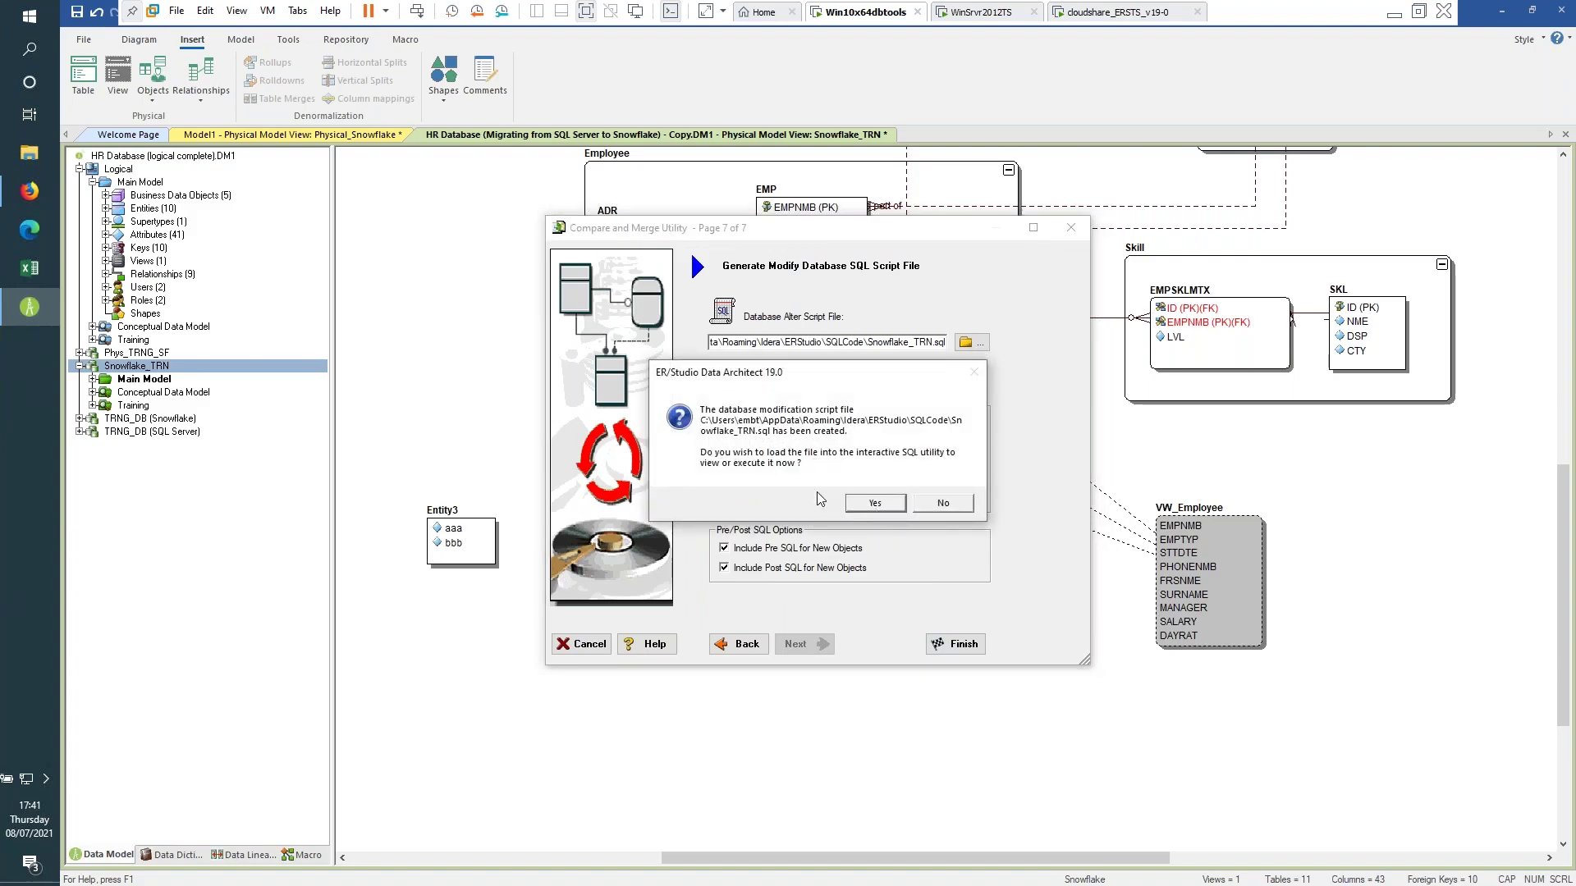
pyautogui.click(875, 504)
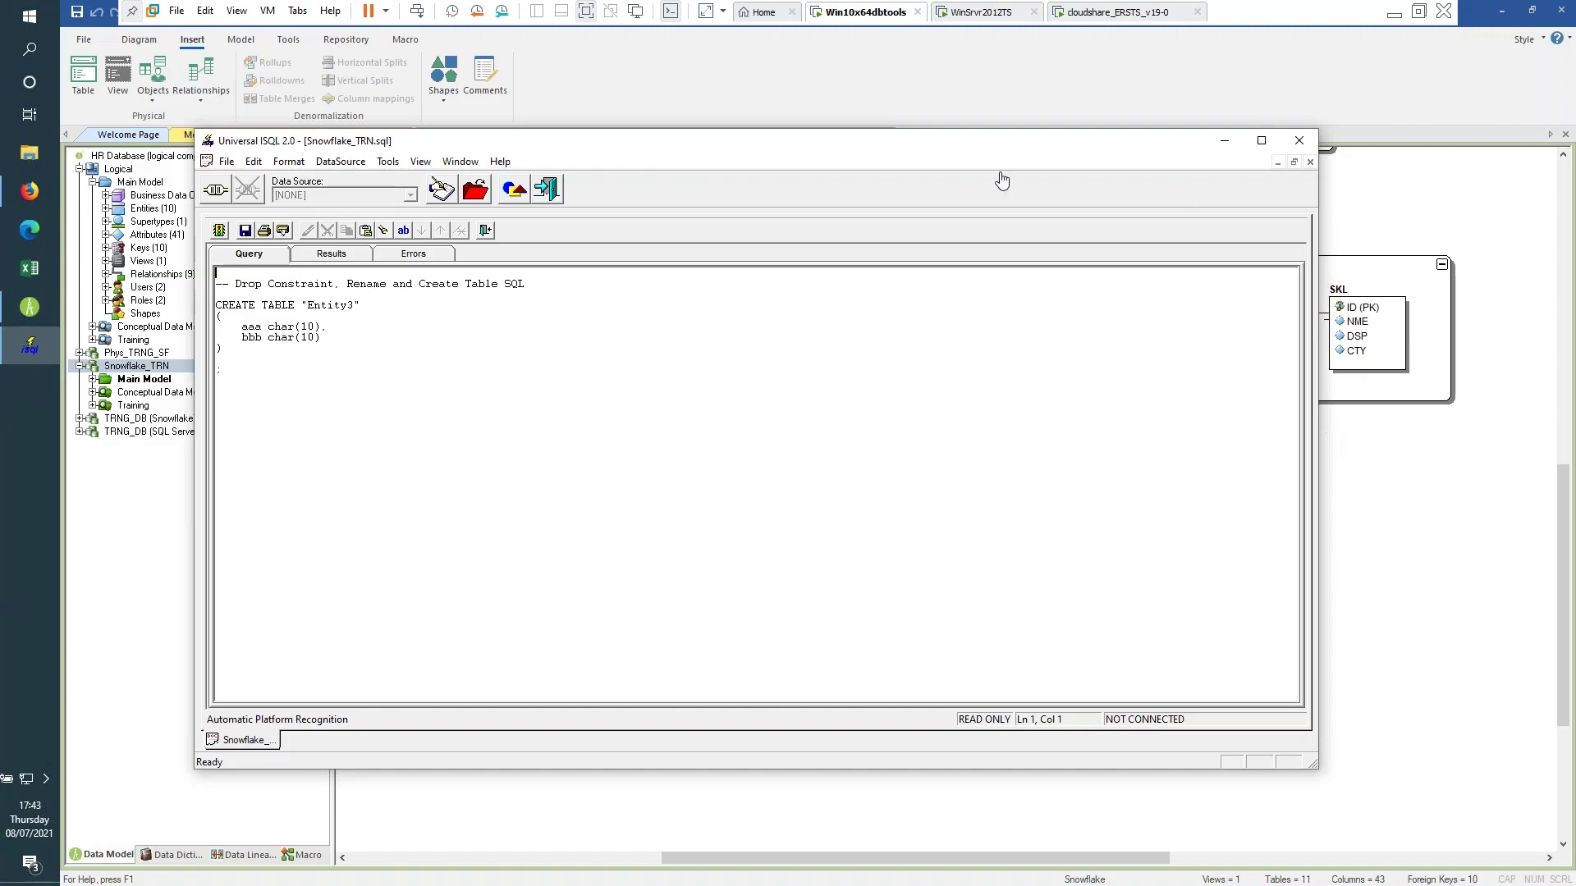
pyautogui.click(658, 103)
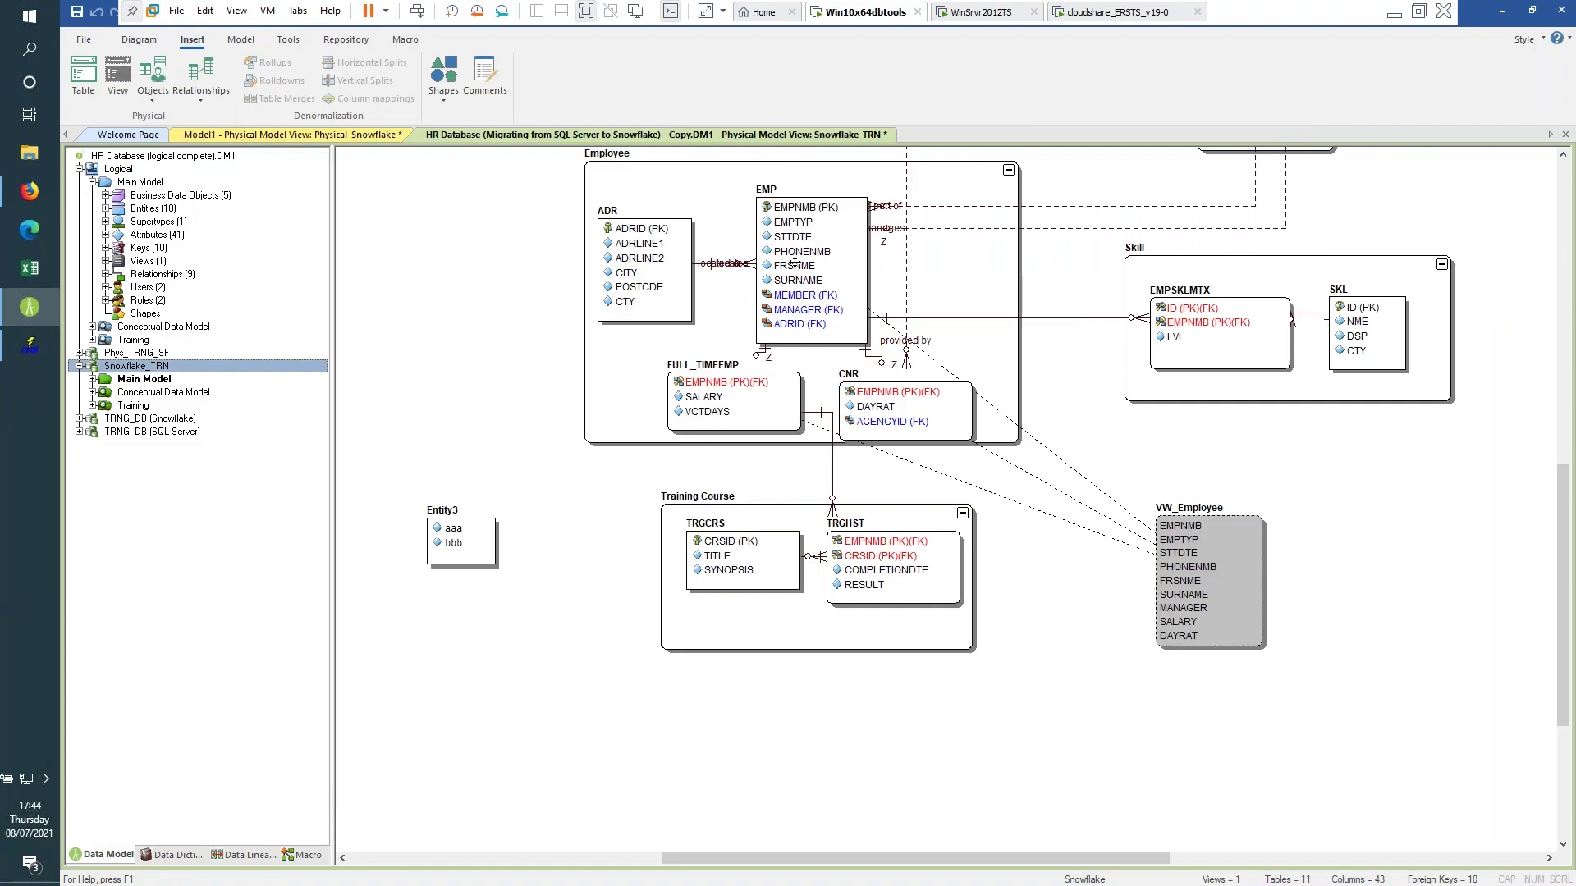
# Add two columns named ccc and ddd after CTY in the ADR table, keeping the default CHAR(10) datatype.
pyautogui.doubleClick(638, 273)
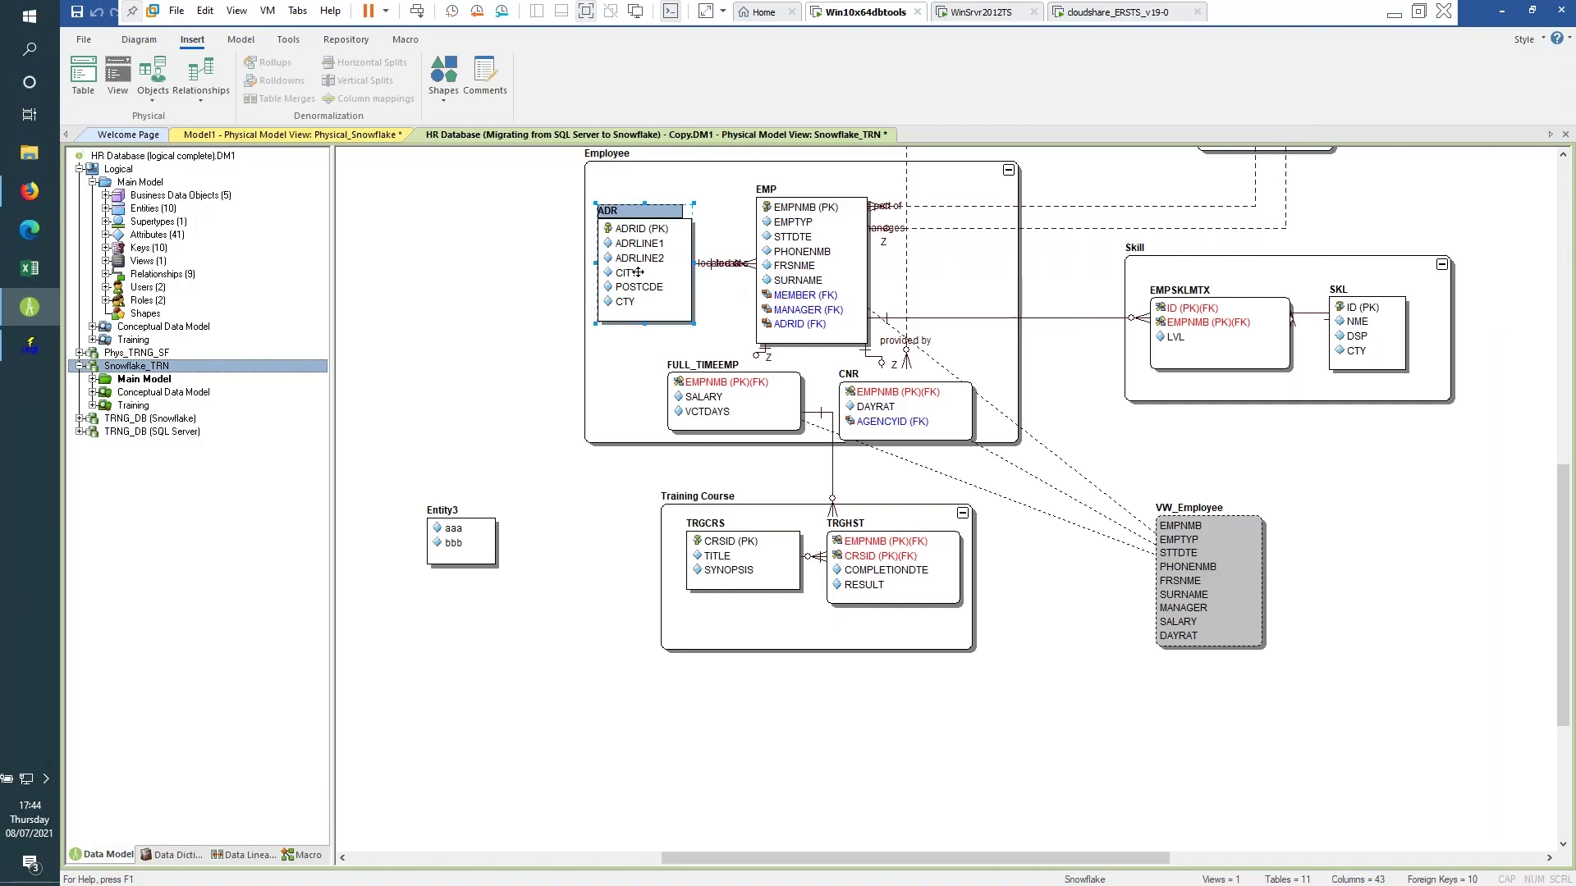
pyautogui.click(307, 311)
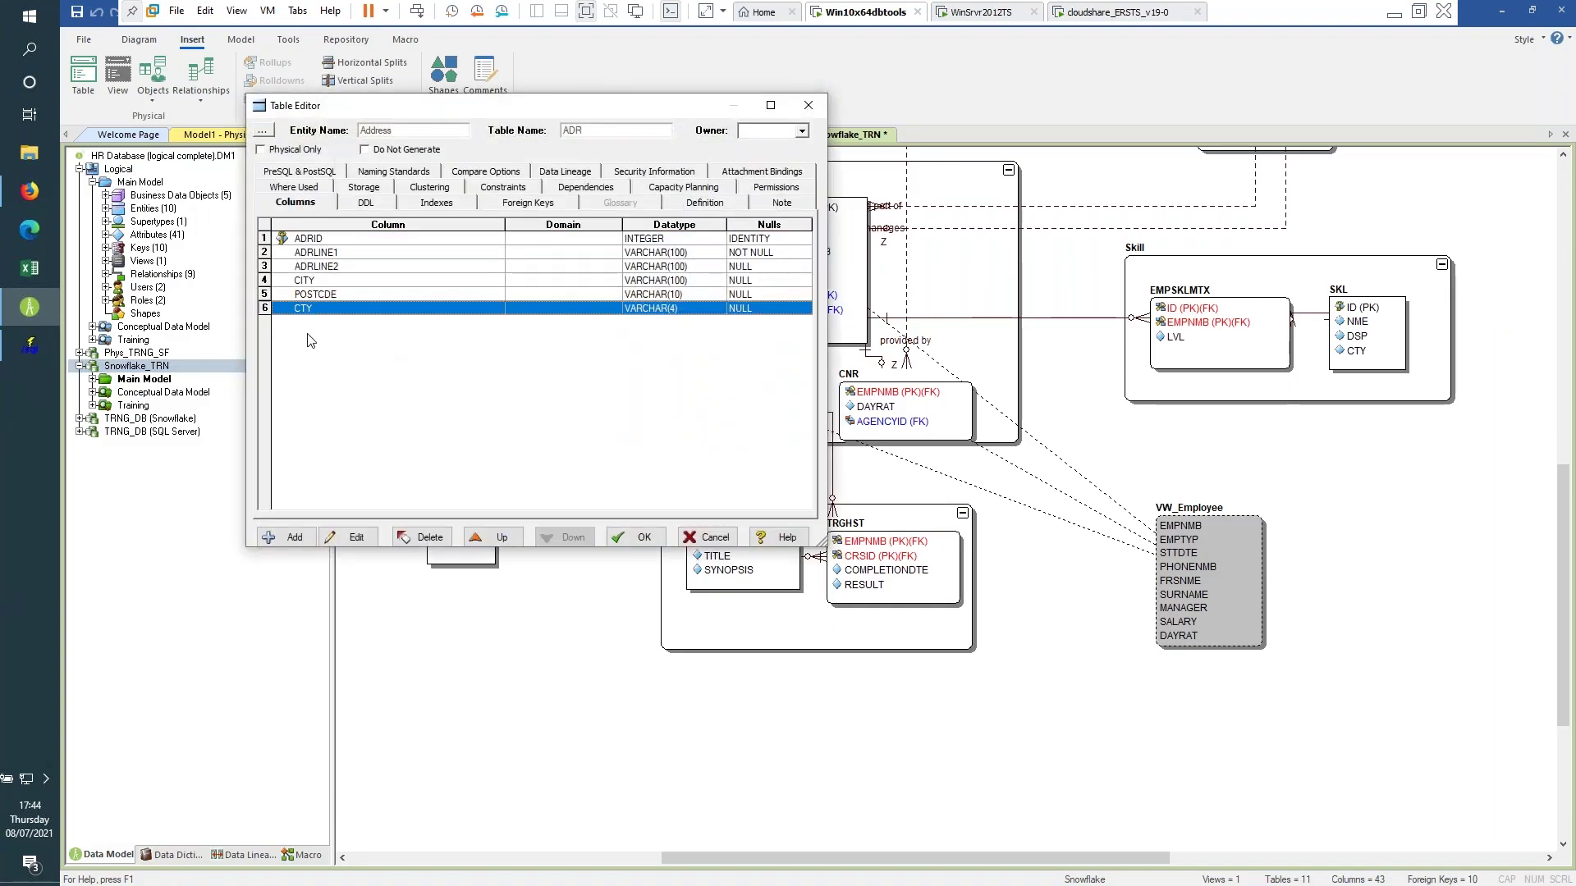
pyautogui.click(345, 537)
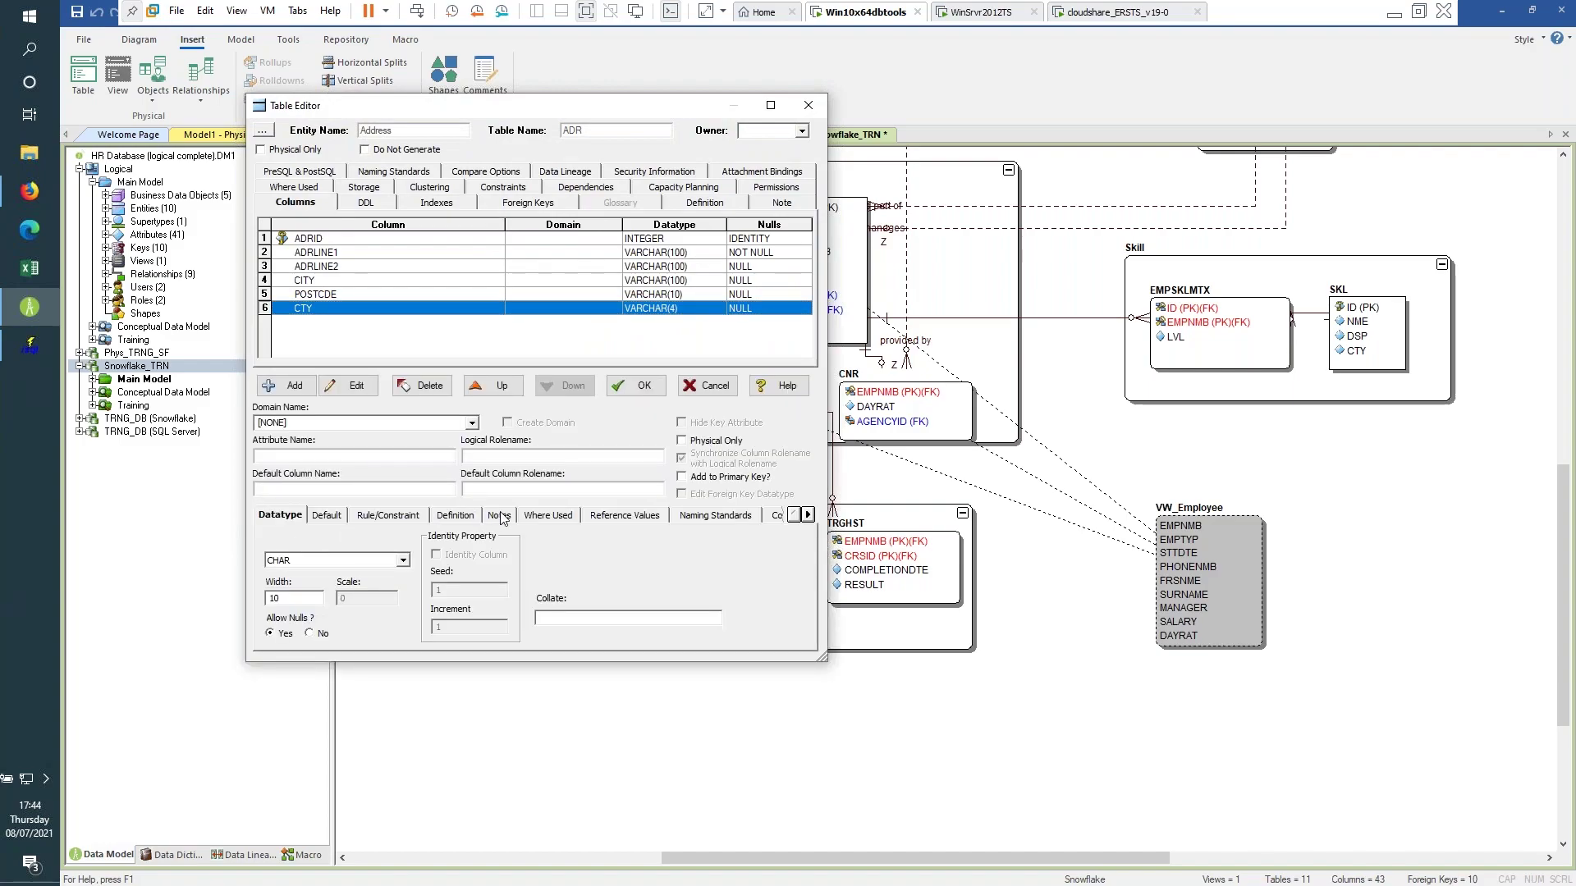
pyautogui.click(287, 387)
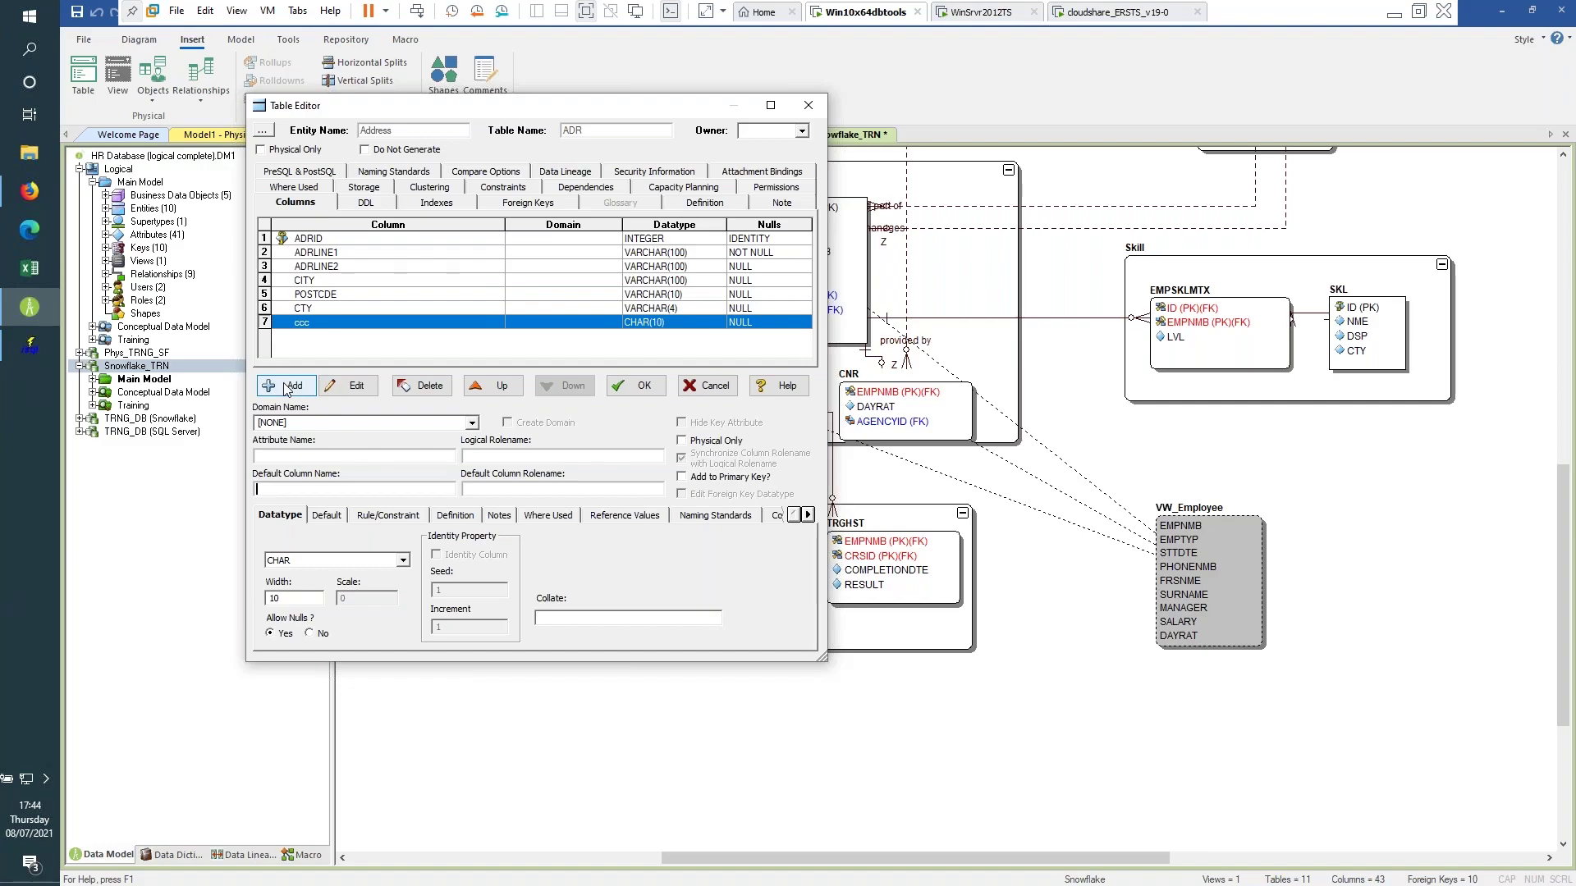
pyautogui.click(287, 387)
pyautogui.write('ddd')
pyautogui.click(348, 386)
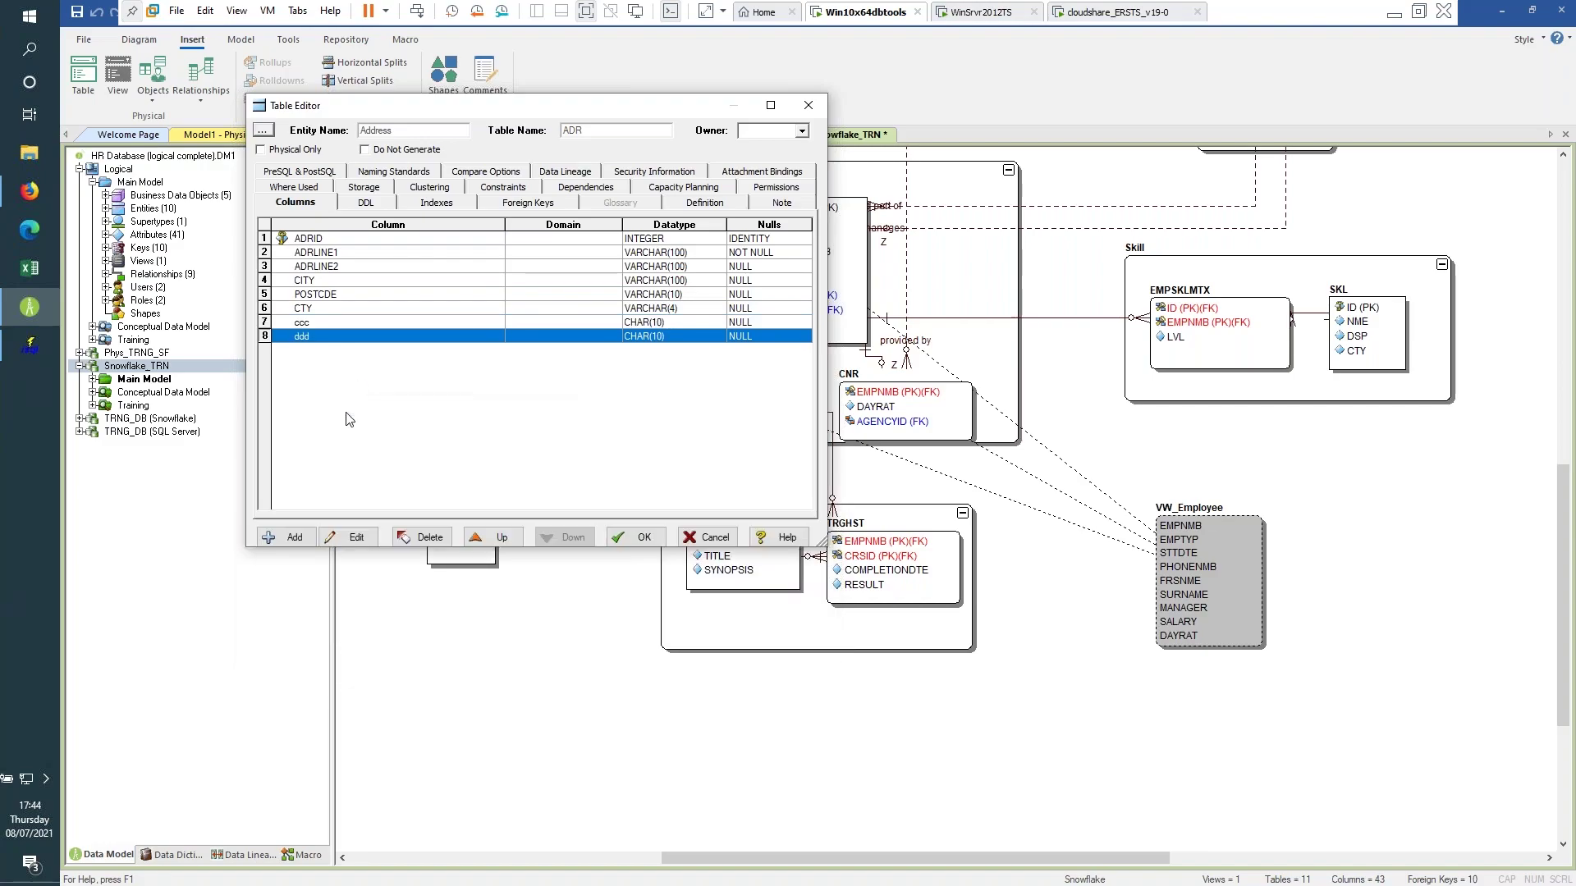
pyautogui.click(638, 536)
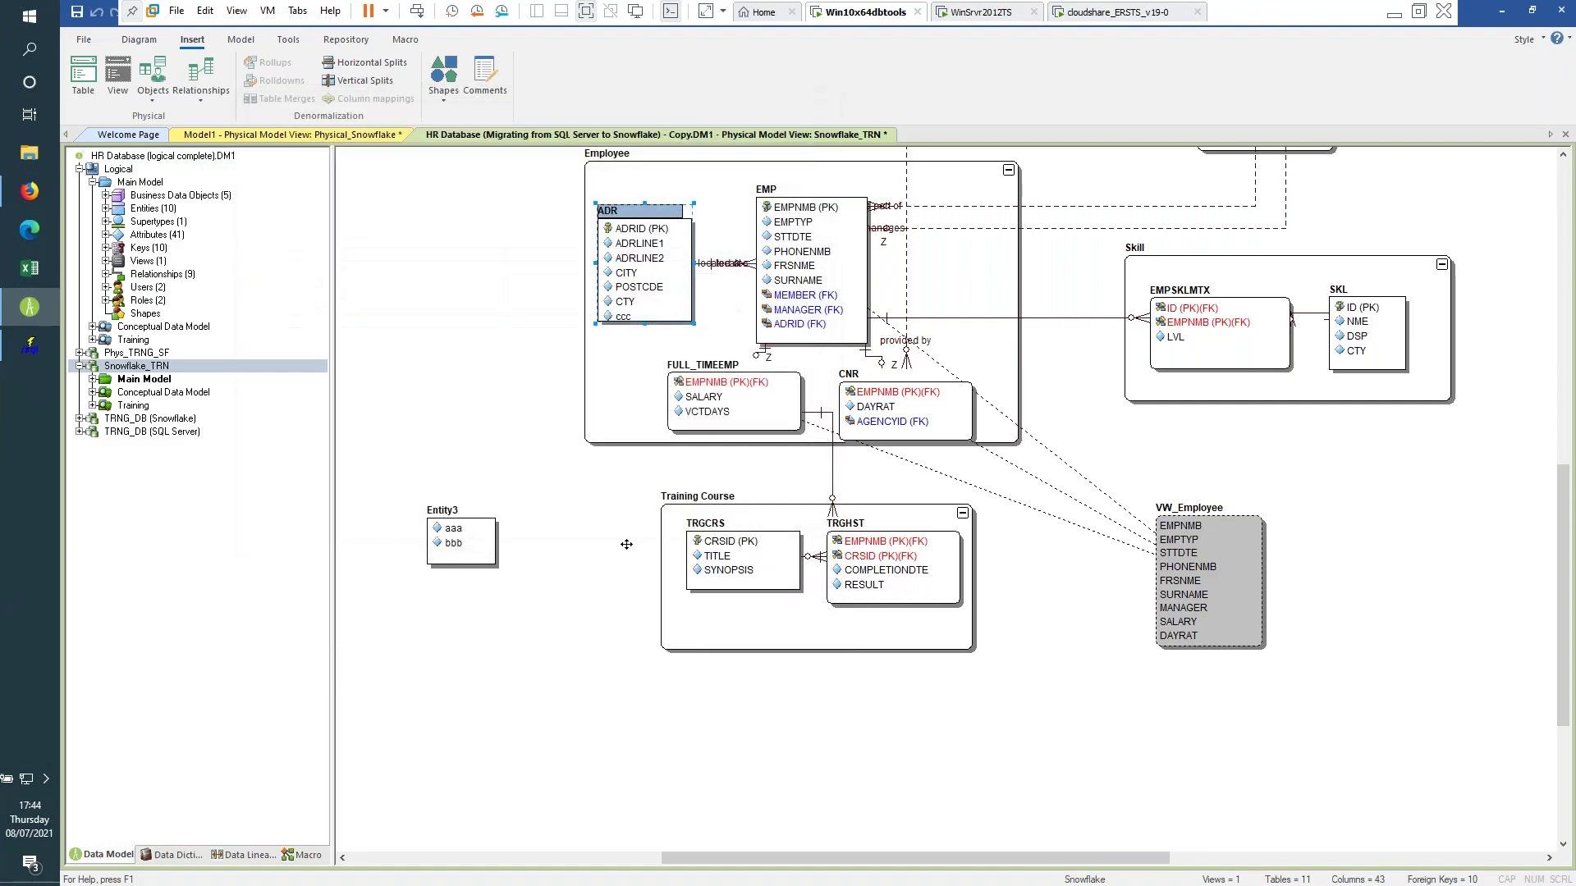
# Start comparing the Snowflake_TRN physical model against a live database, and log in to the mysnowflake data source with the account password.
pyautogui.rightClick(153, 366)
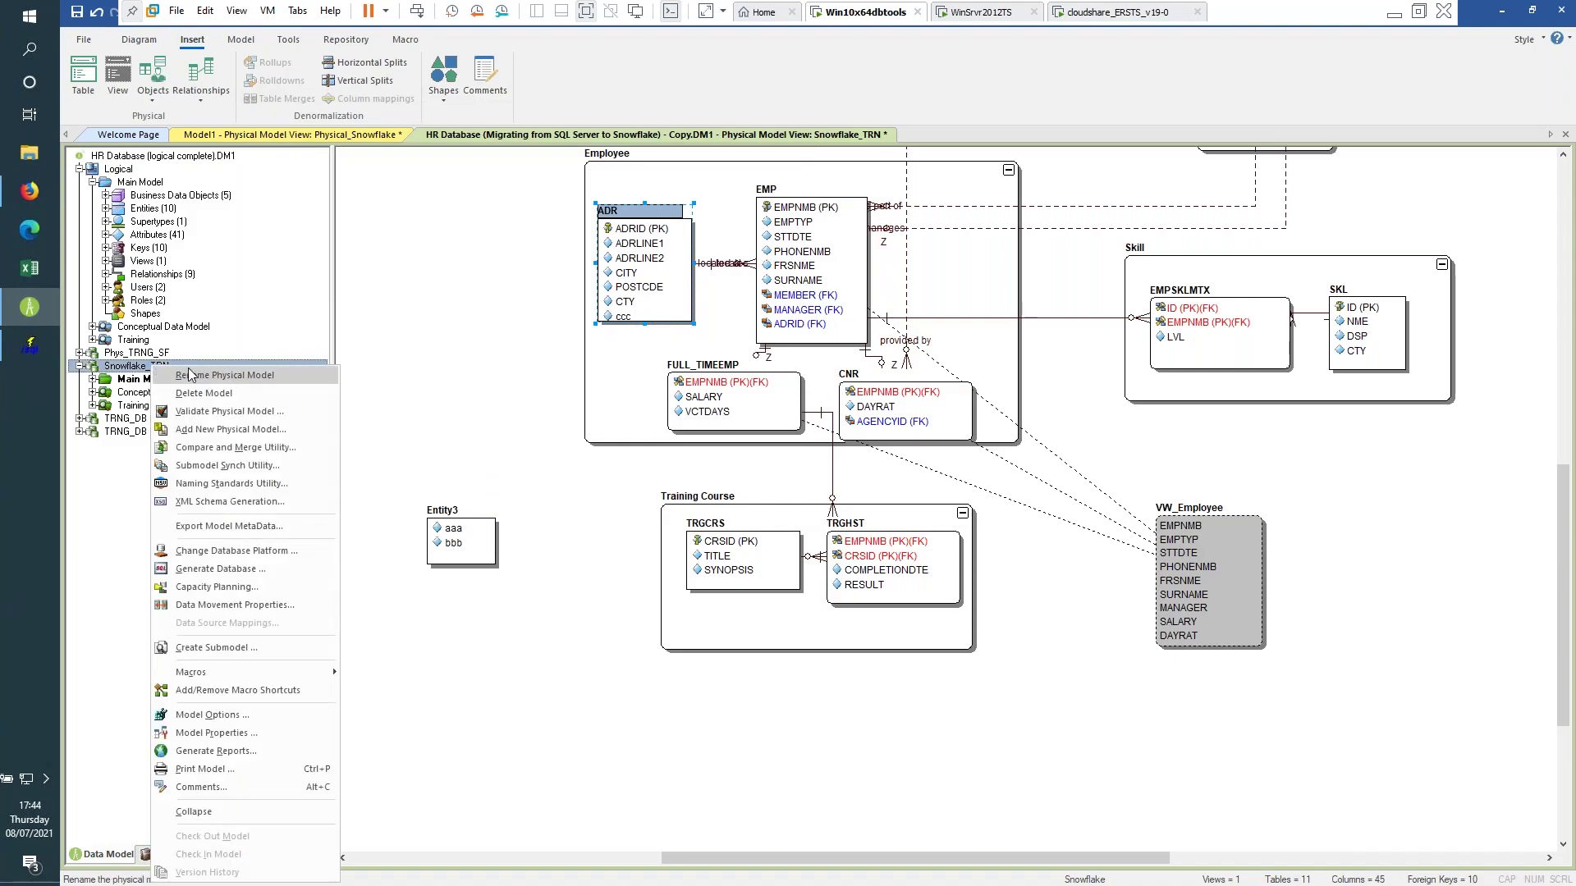
pyautogui.click(216, 447)
pyautogui.click(762, 473)
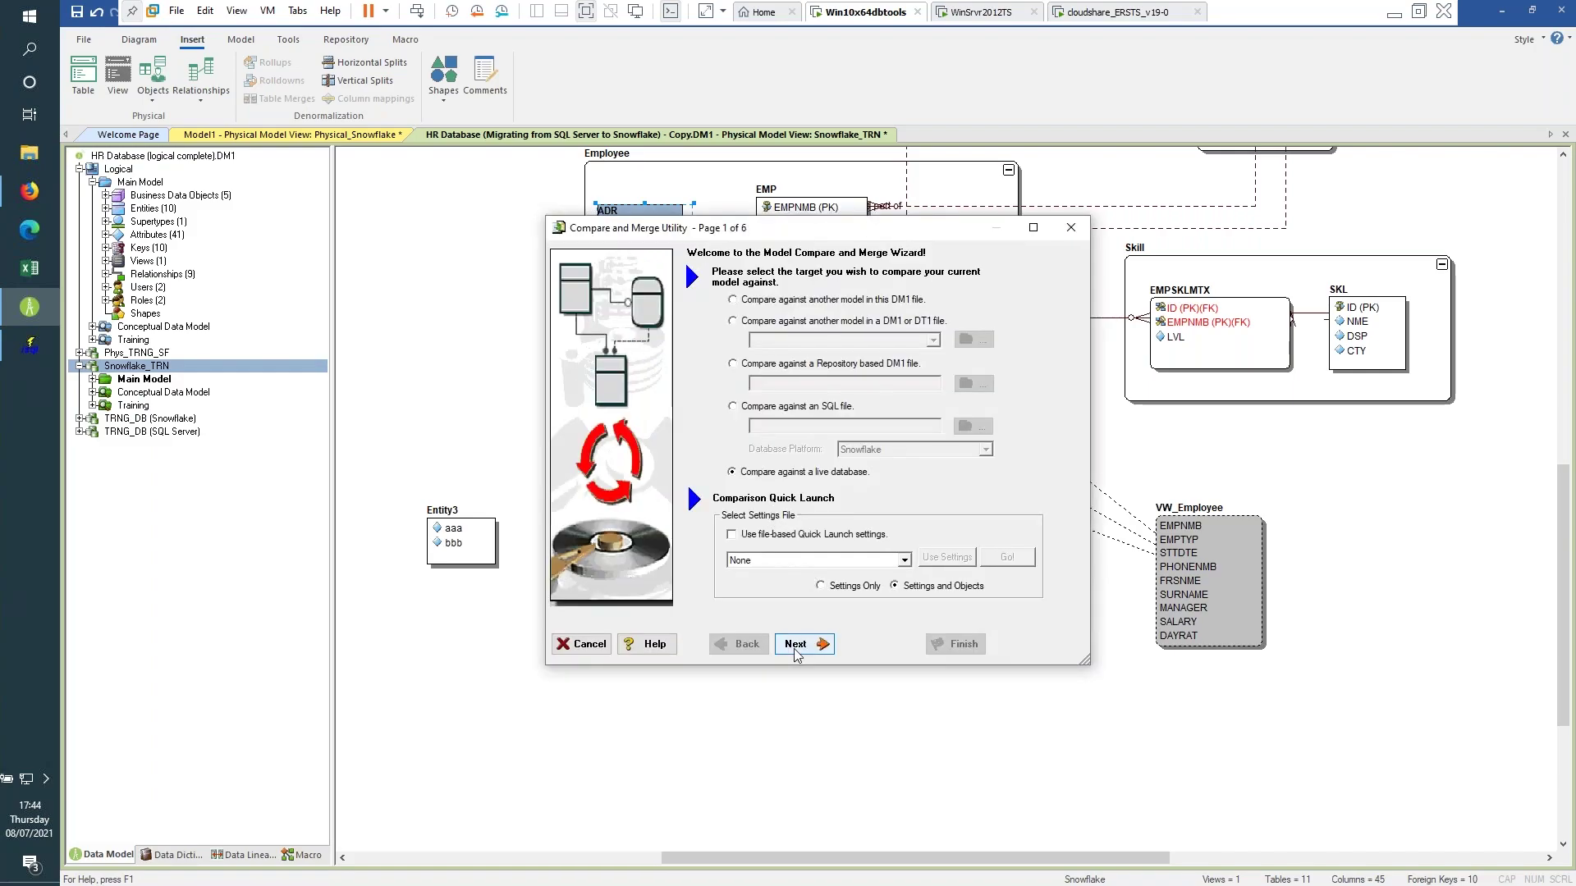
pyautogui.click(794, 644)
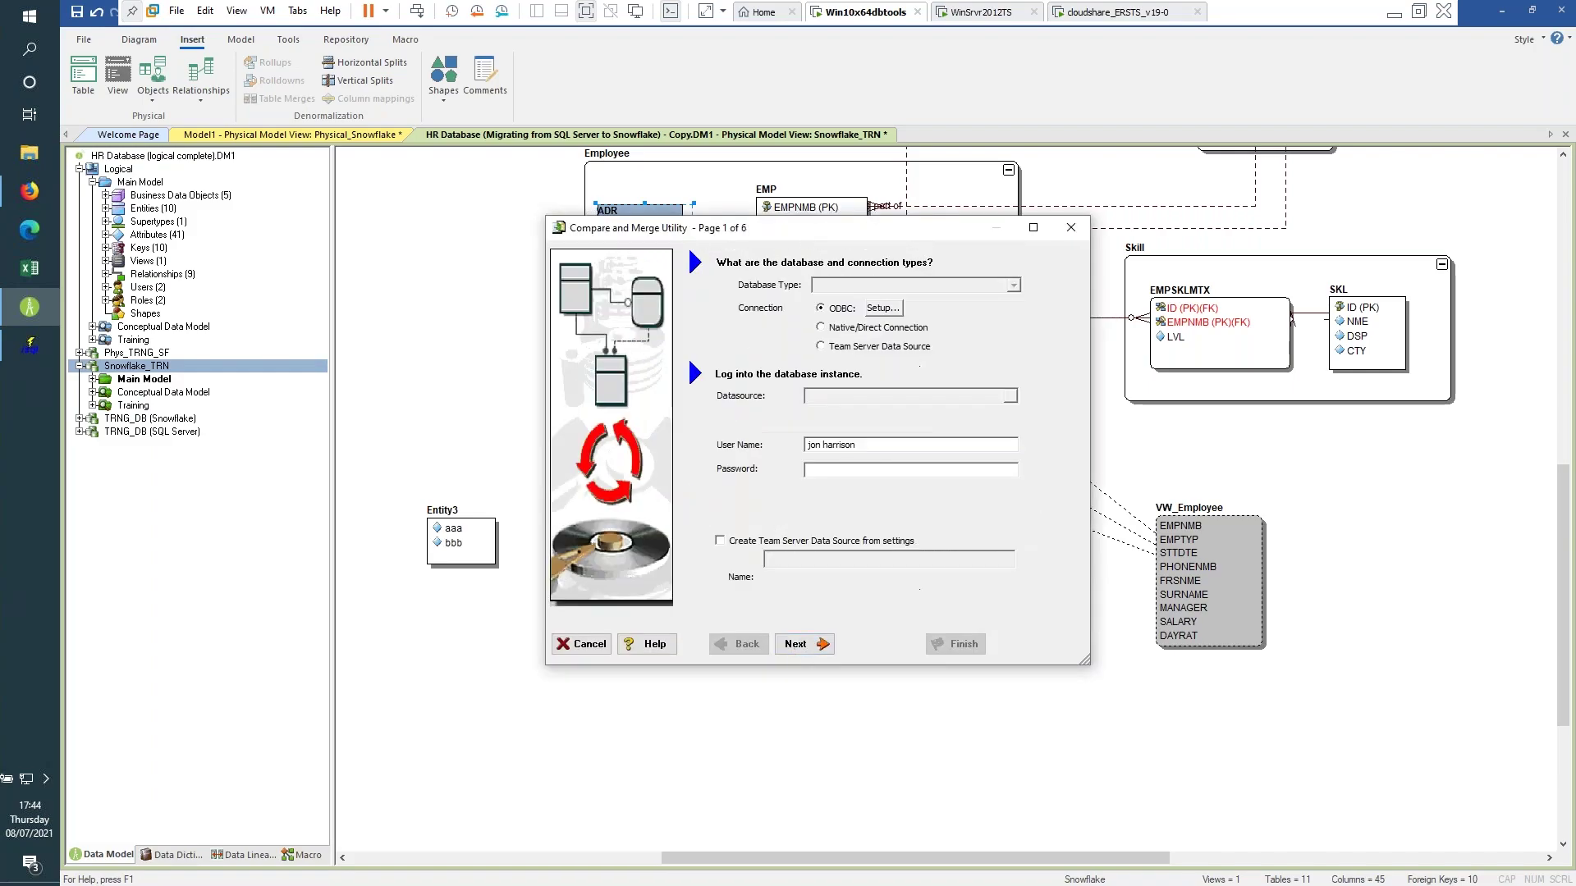
pyautogui.click(844, 470)
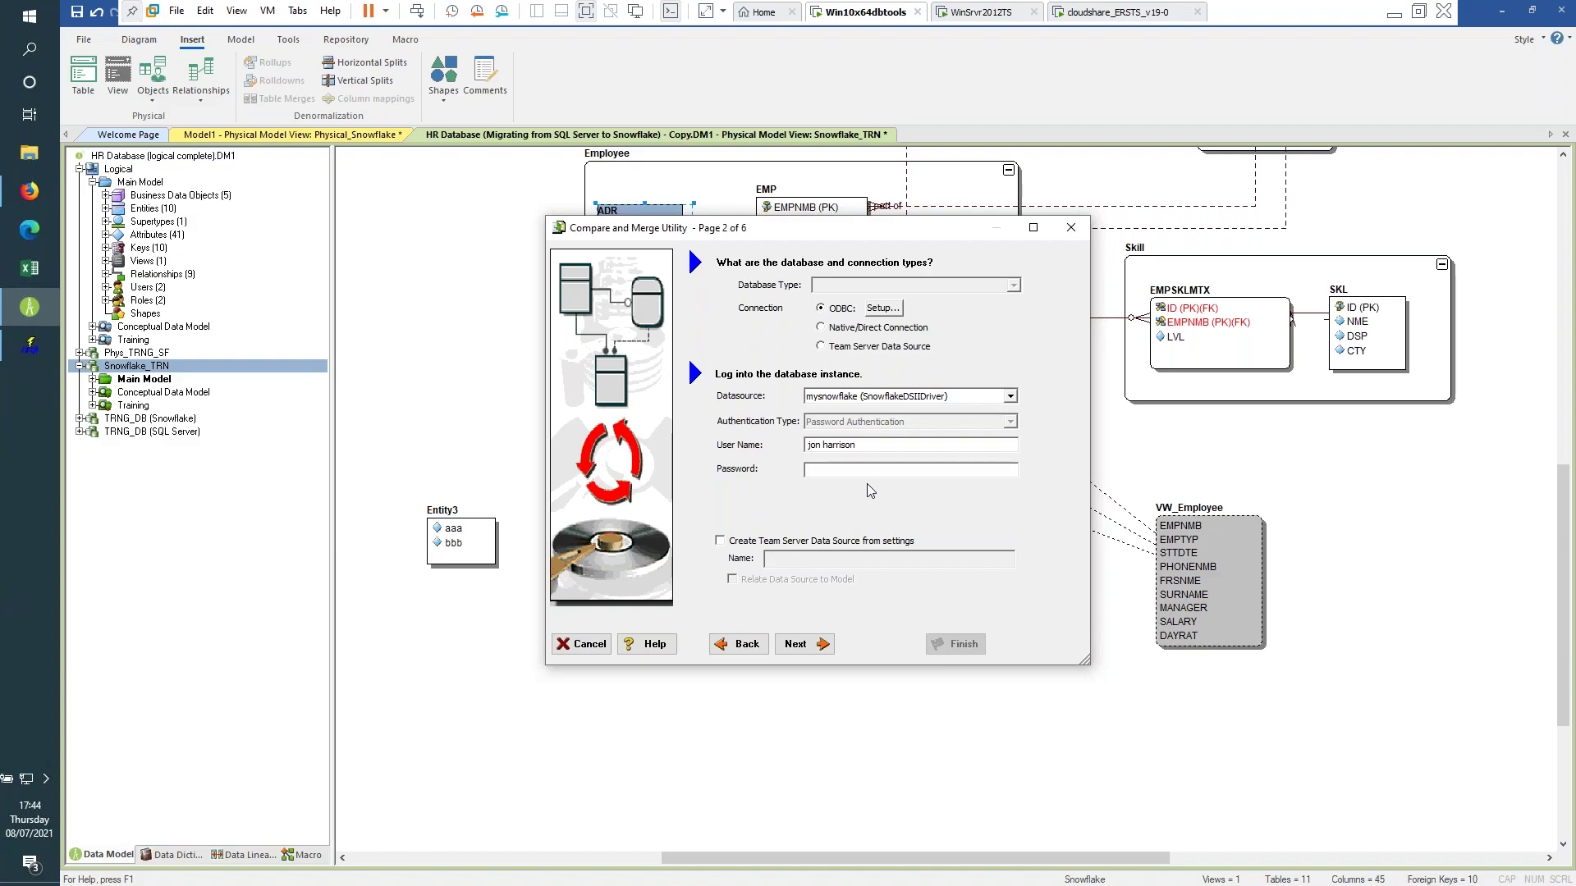
pyautogui.write('****')
pyautogui.click(799, 647)
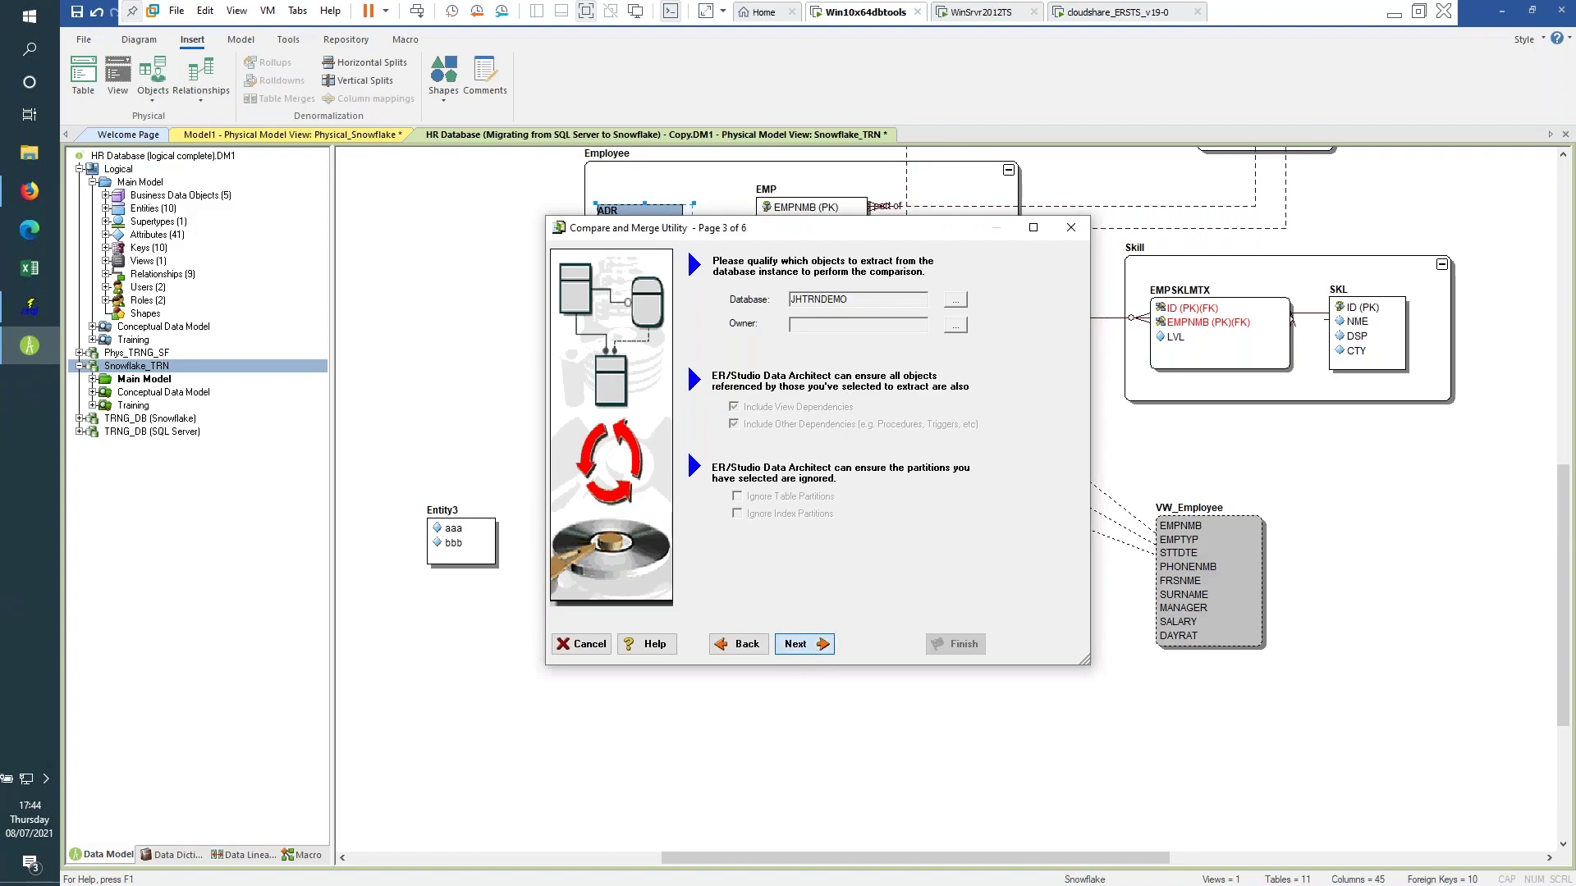
# Keep database JHTRNDEMO and the default options, limit the compared tables to ADR in both the current model and target database, and run the comparison.
pyautogui.press('Return')
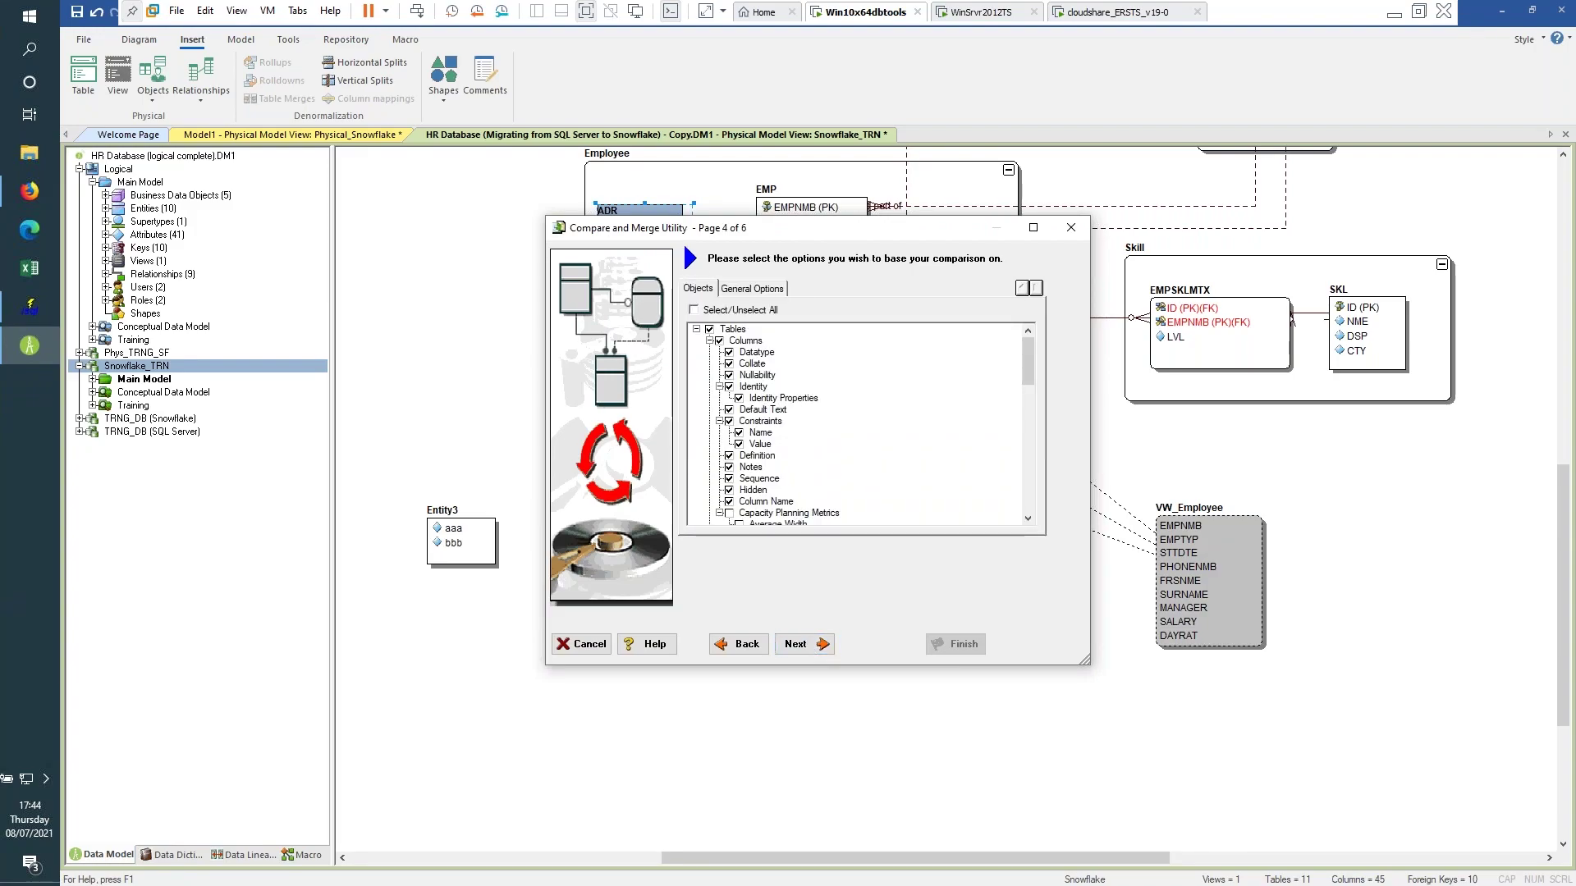
pyautogui.press('Return')
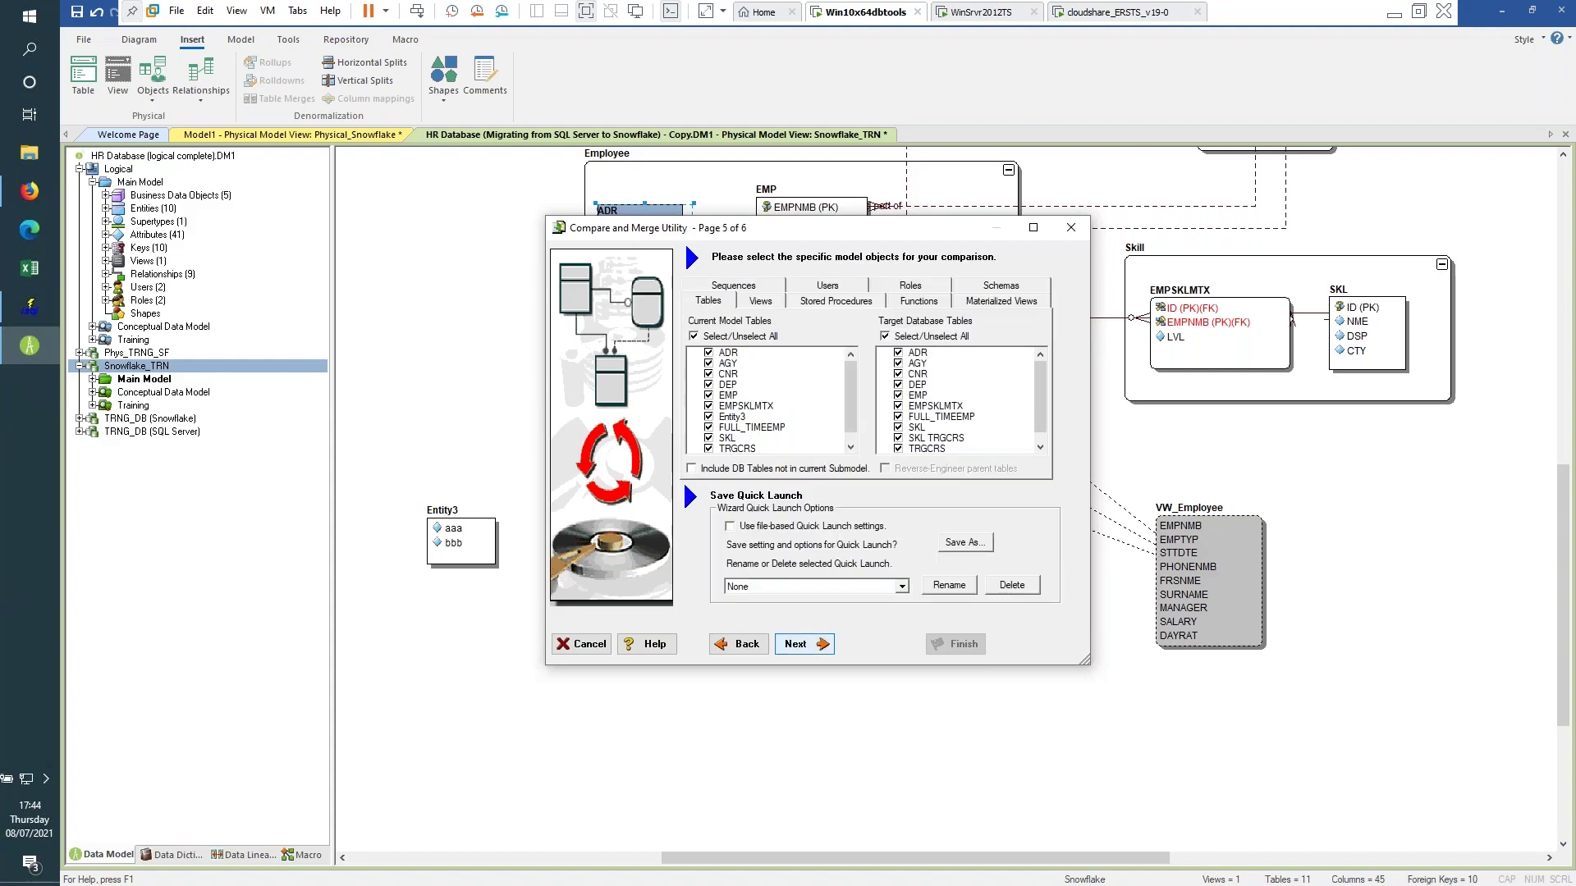
pyautogui.click(693, 338)
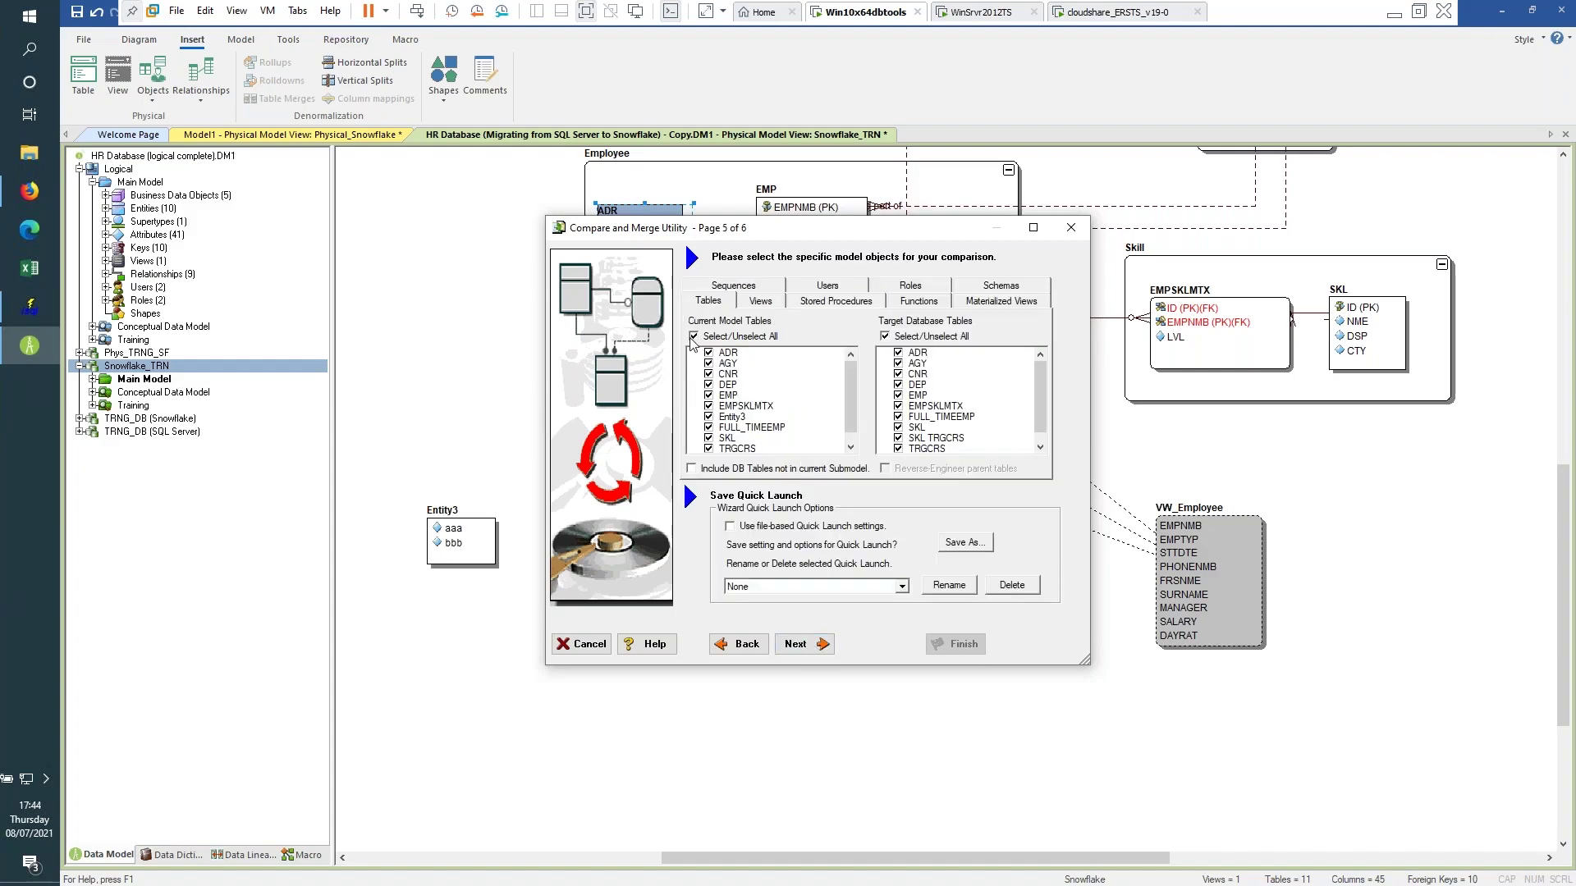
pyautogui.click(885, 338)
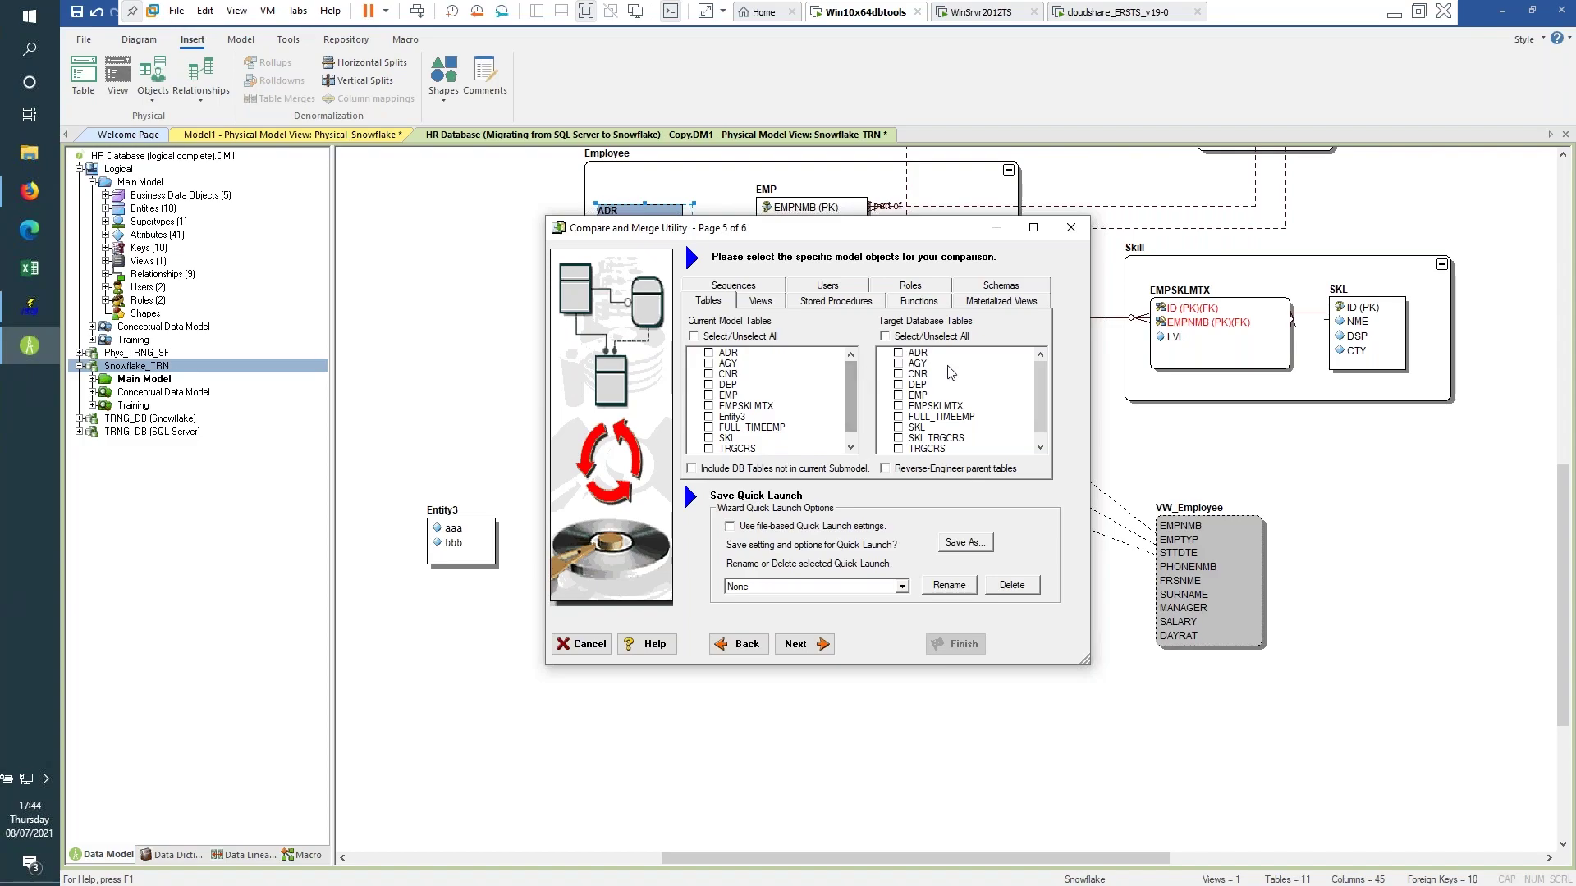
pyautogui.click(898, 396)
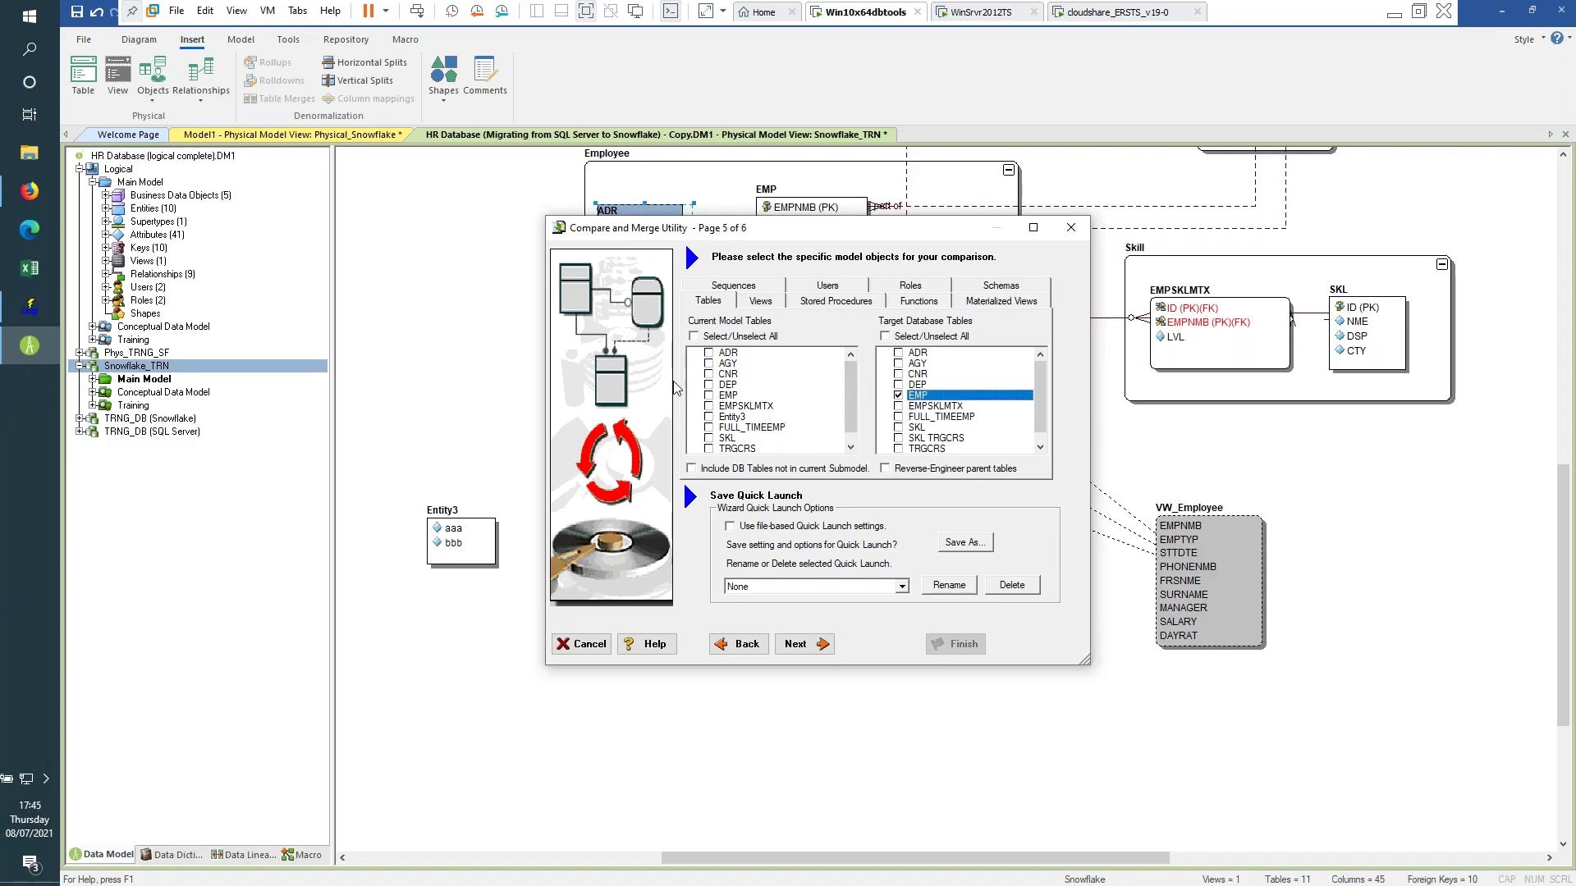
pyautogui.click(709, 397)
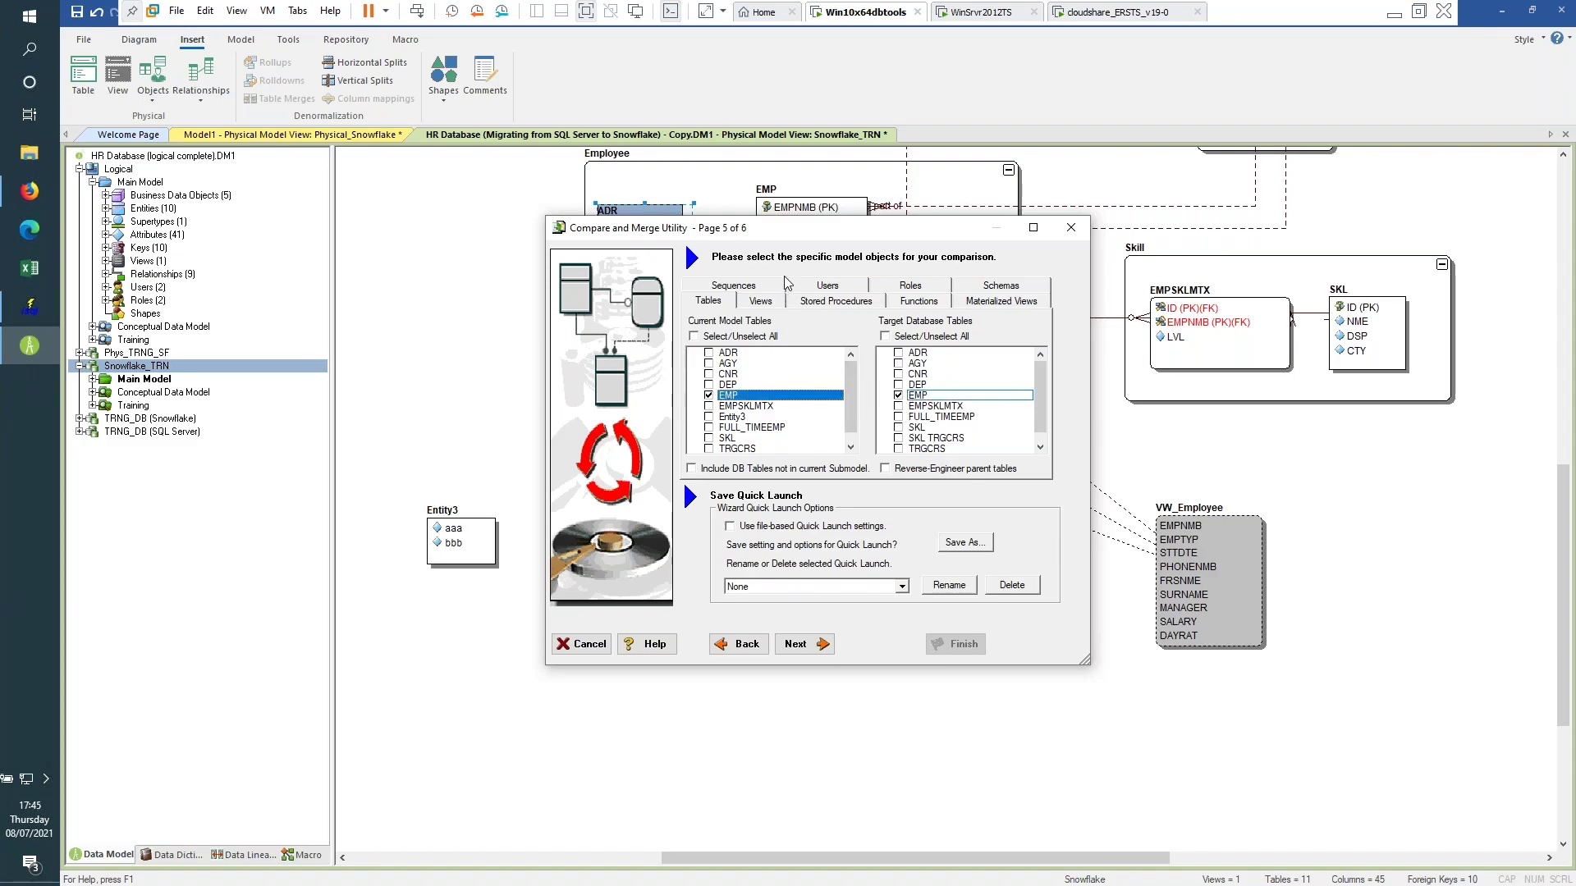
pyautogui.click(899, 397)
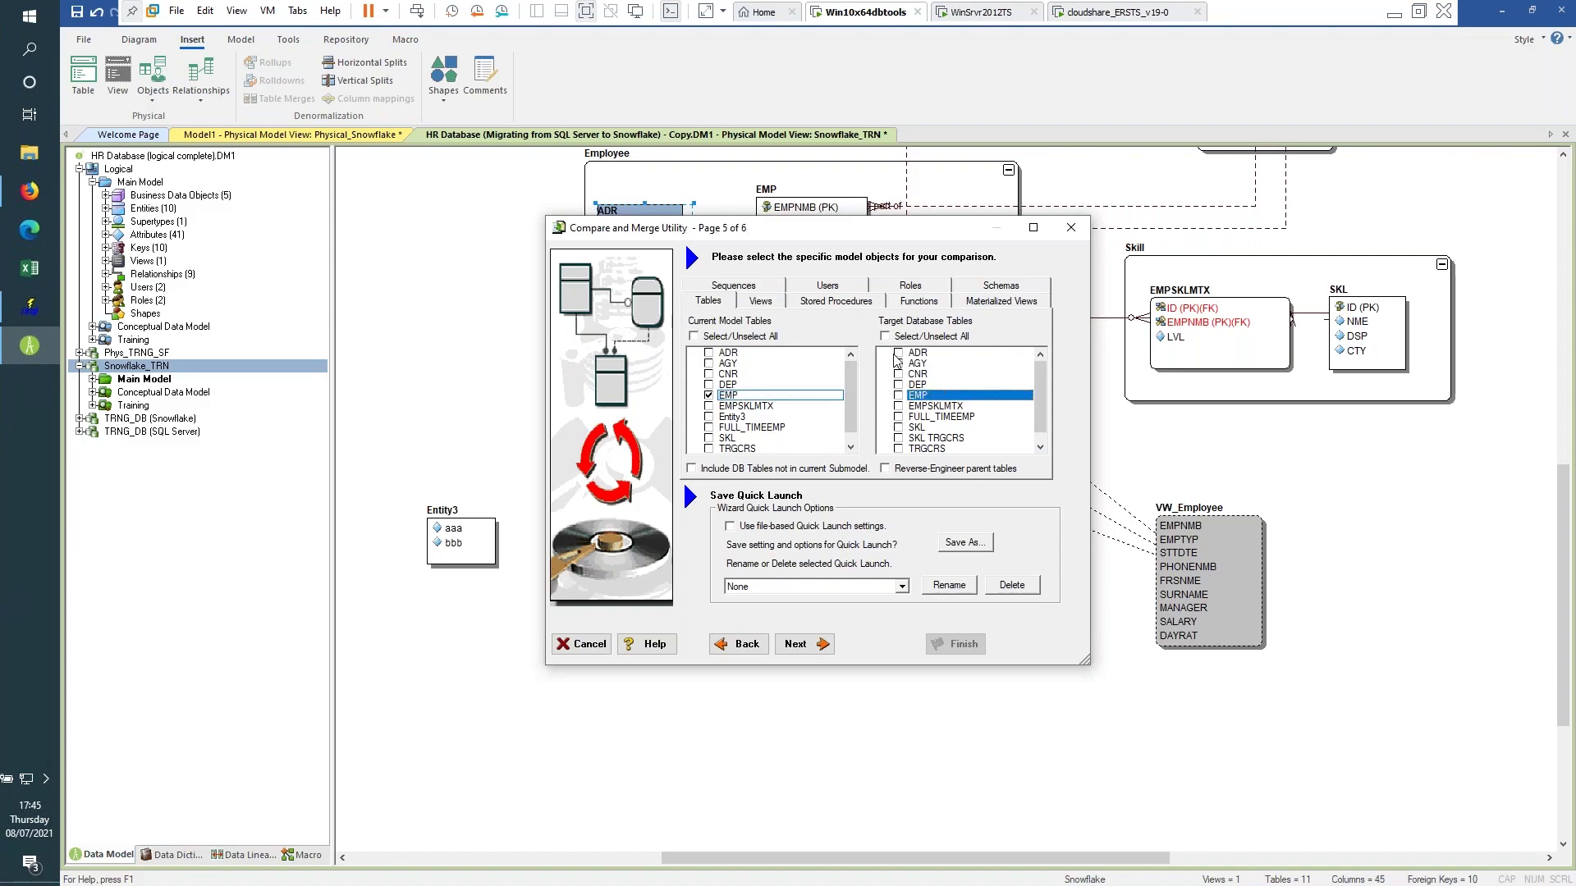
pyautogui.click(898, 354)
pyautogui.click(710, 396)
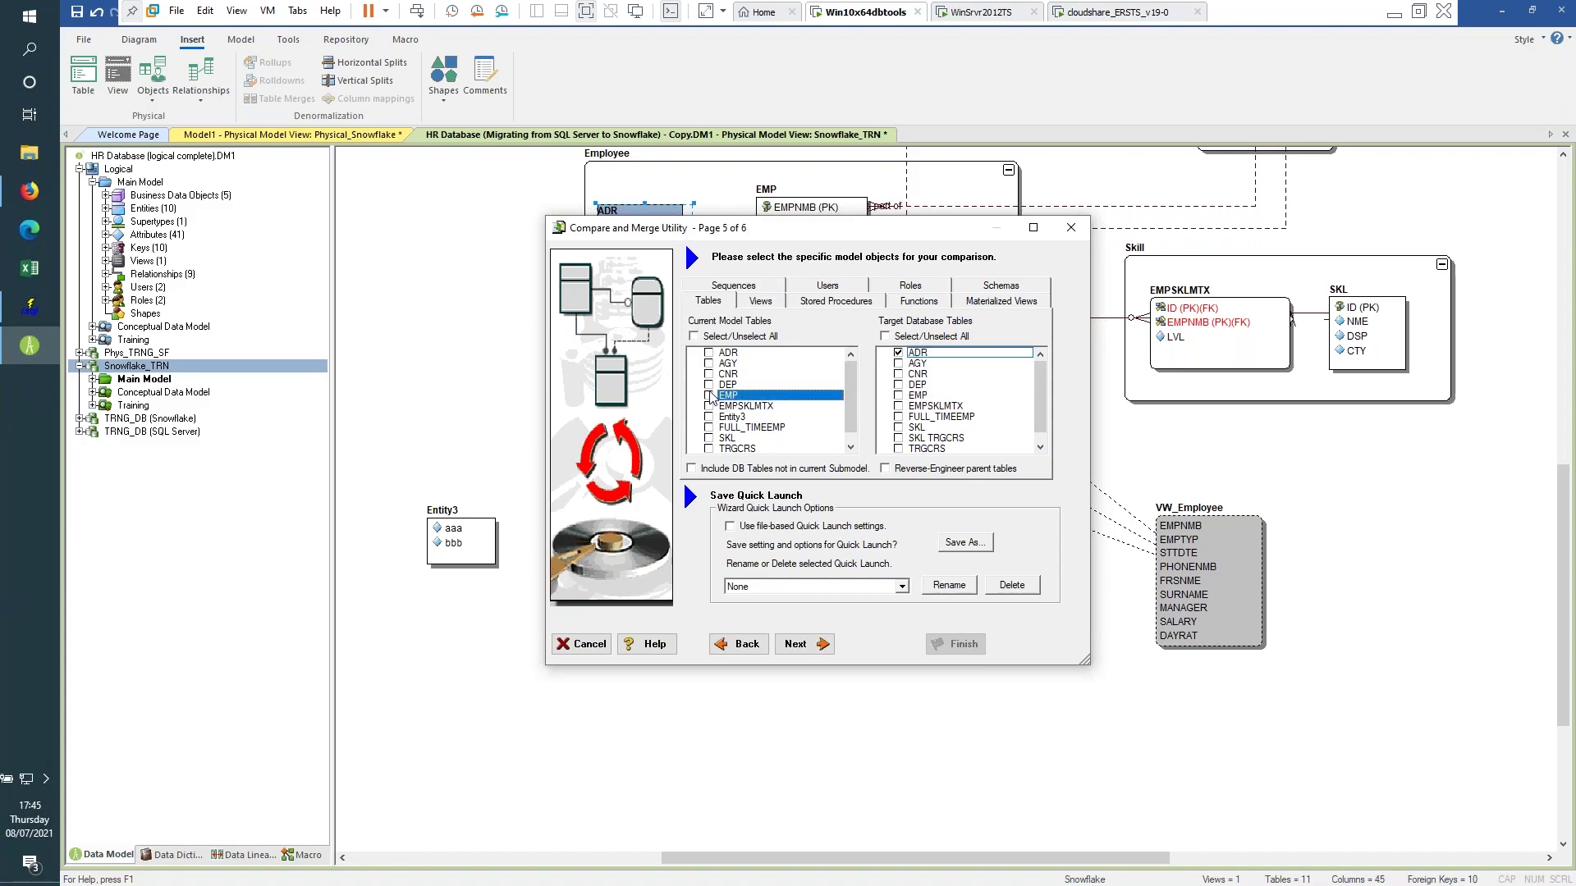
pyautogui.click(709, 354)
pyautogui.click(795, 644)
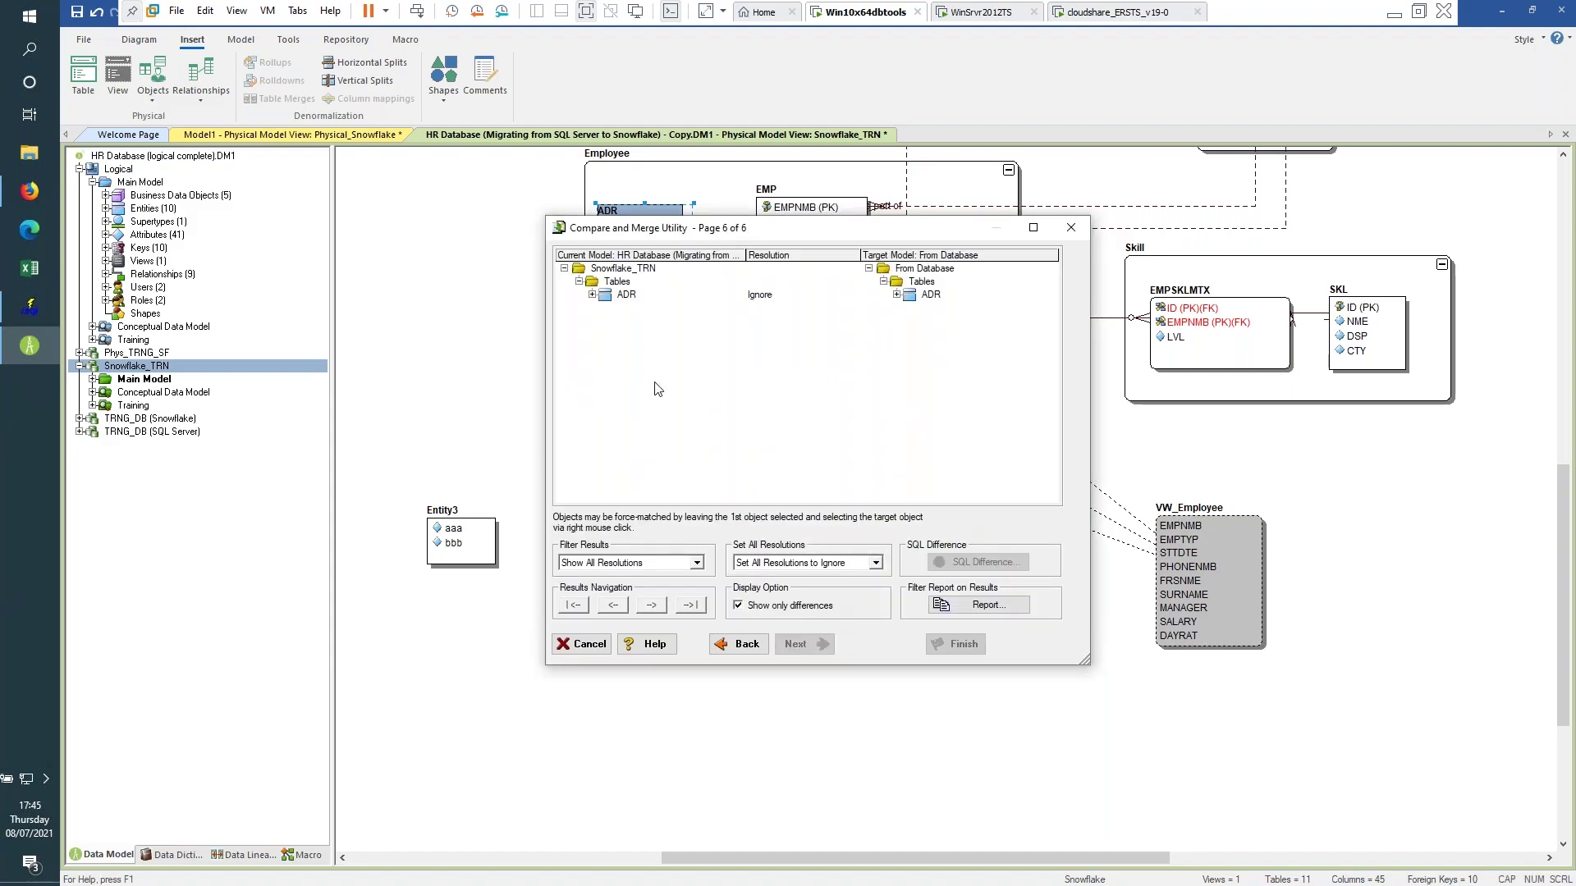
# Expand the ADR differences to its columns and set the resolutions of ccc and ddd to merge into the target.
pyautogui.click(591, 296)
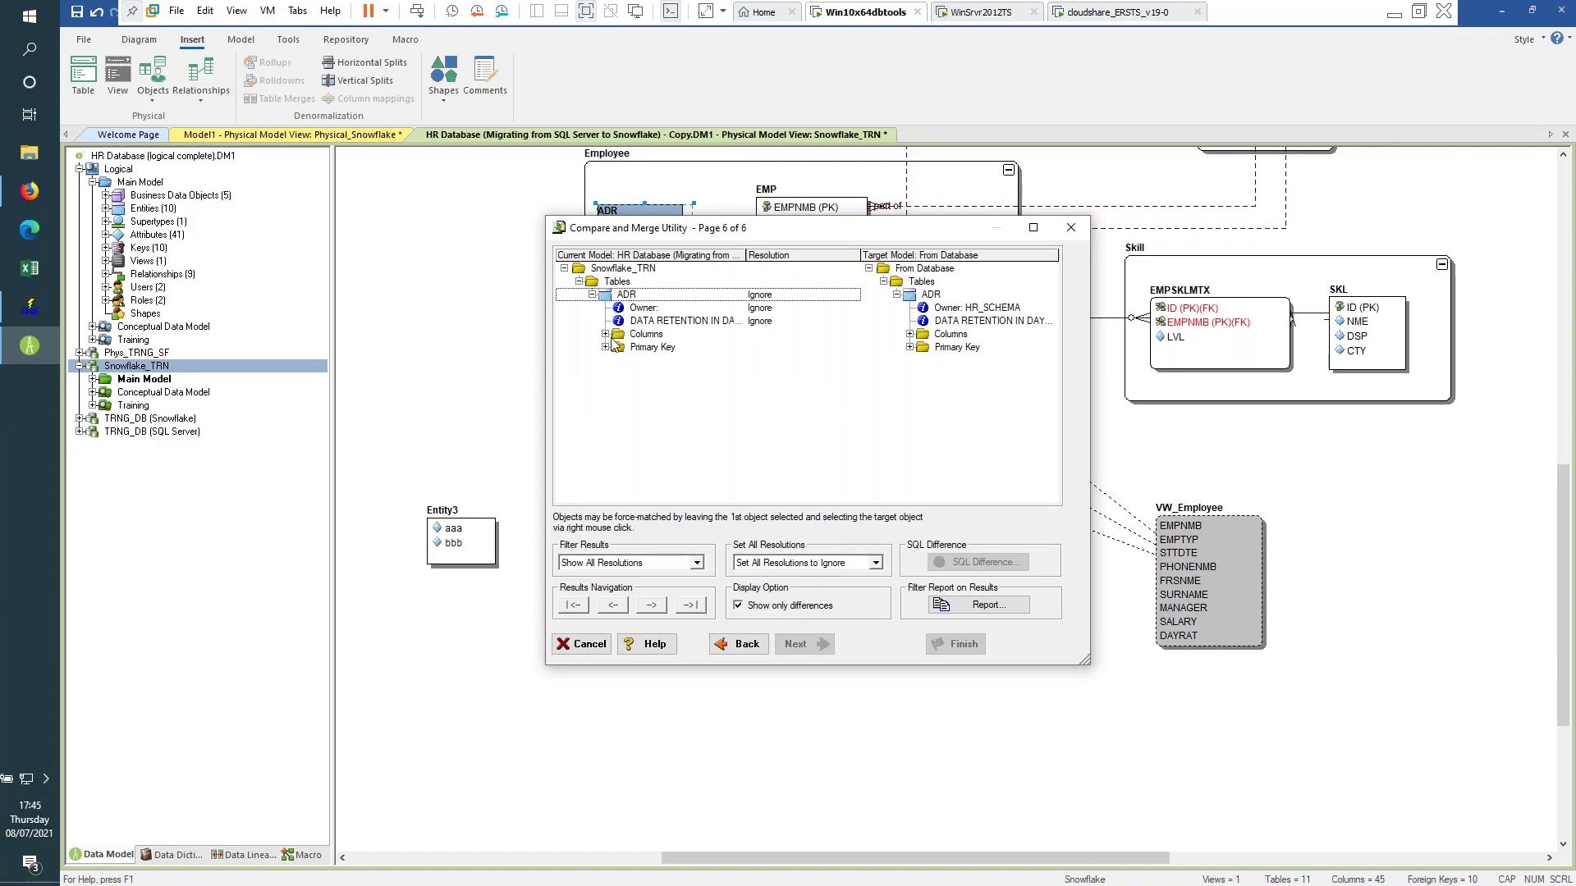
pyautogui.click(605, 335)
pyautogui.click(605, 335)
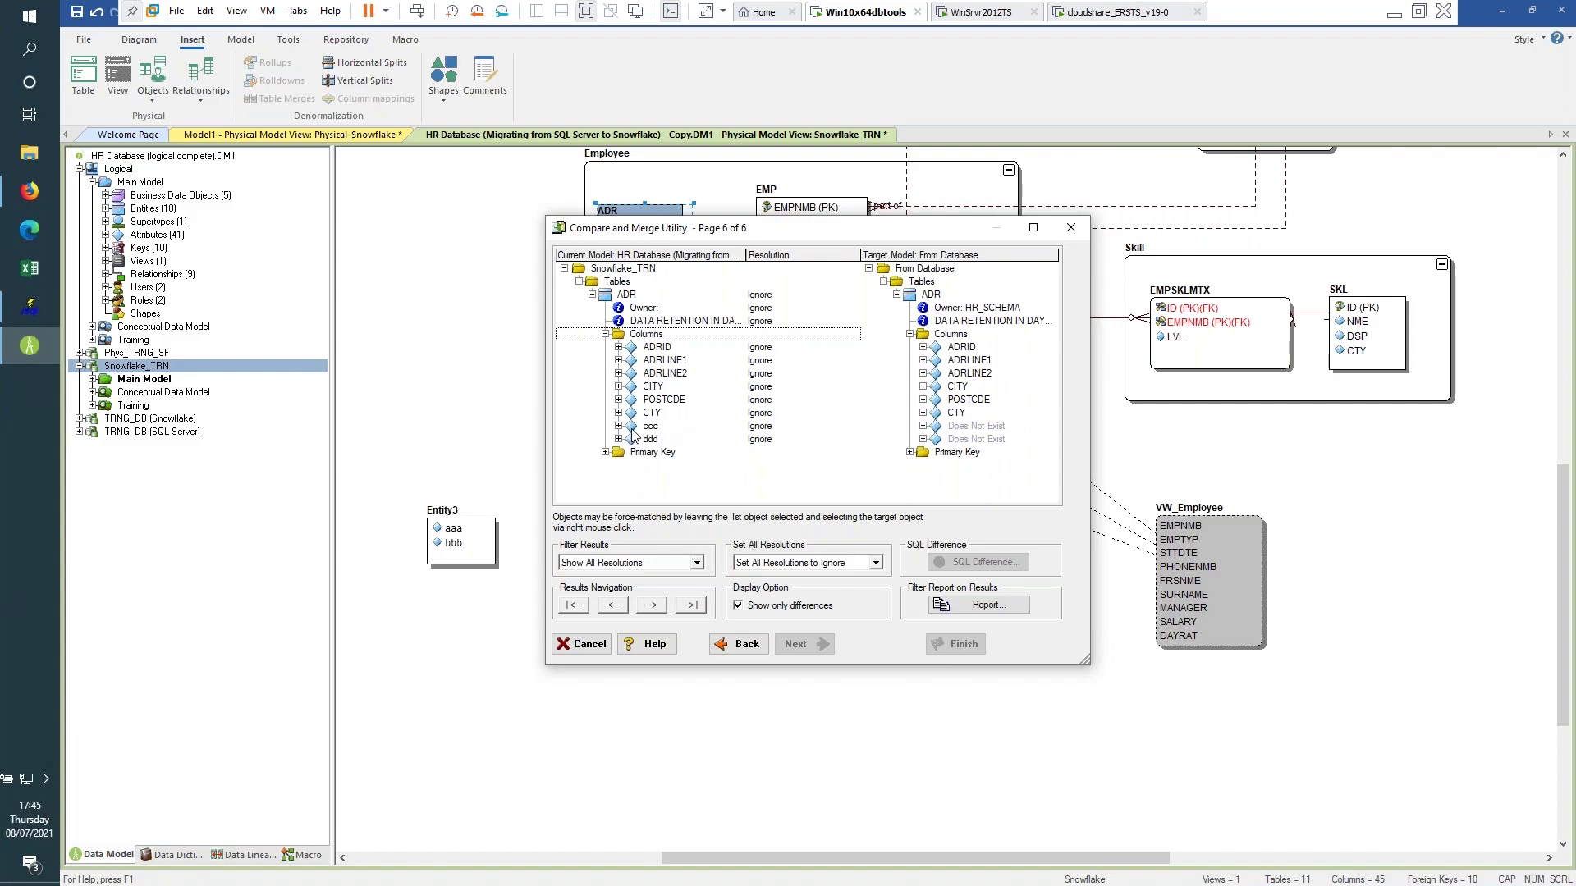
pyautogui.click(851, 430)
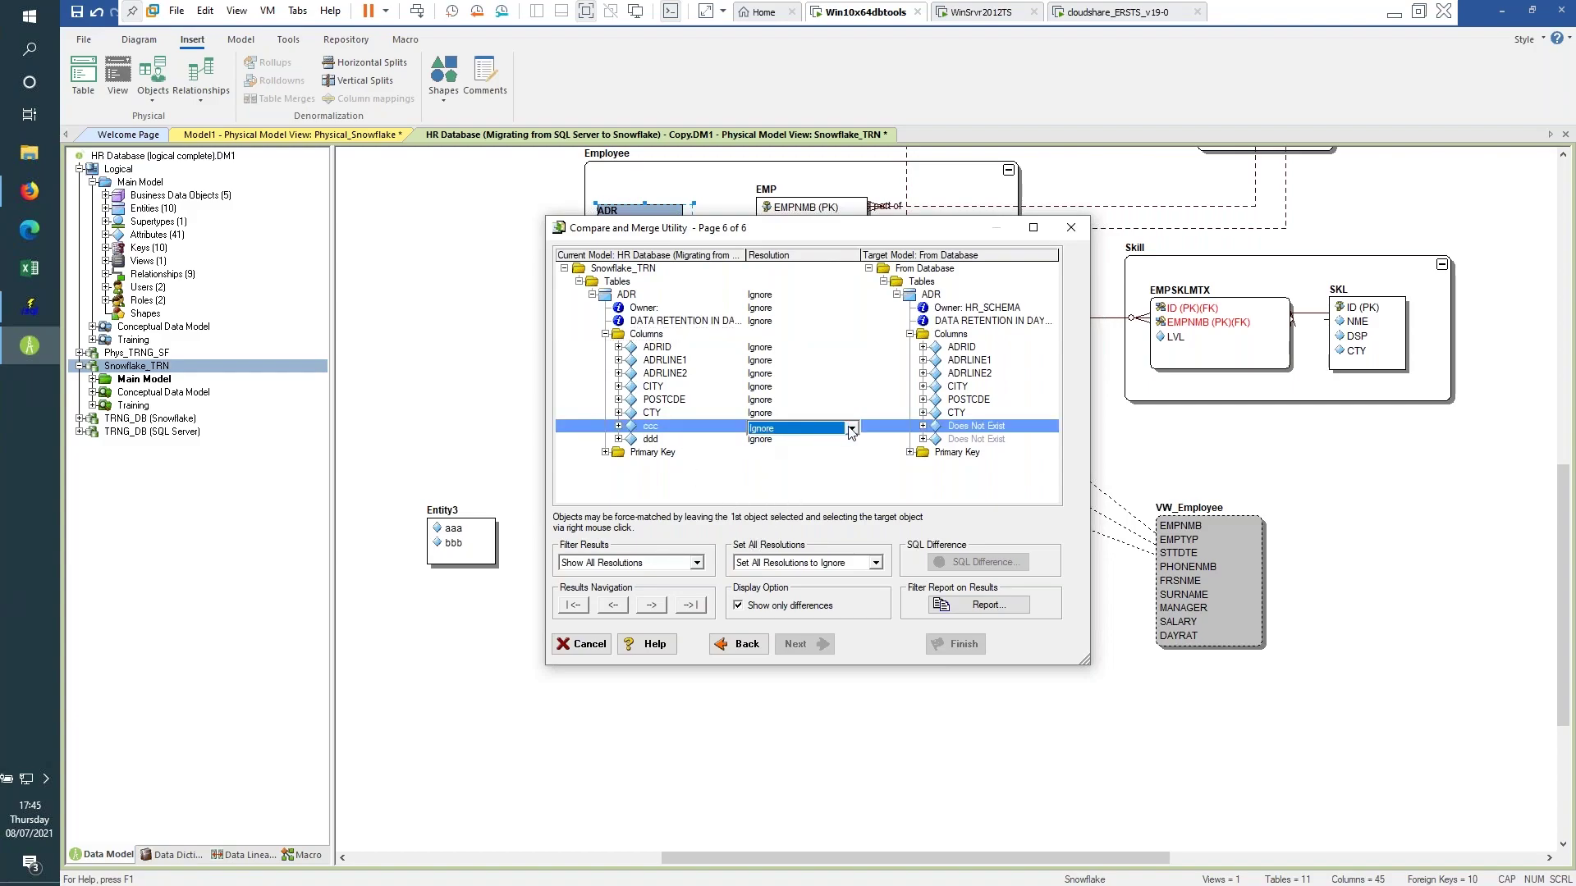
pyautogui.click(851, 431)
pyautogui.click(800, 449)
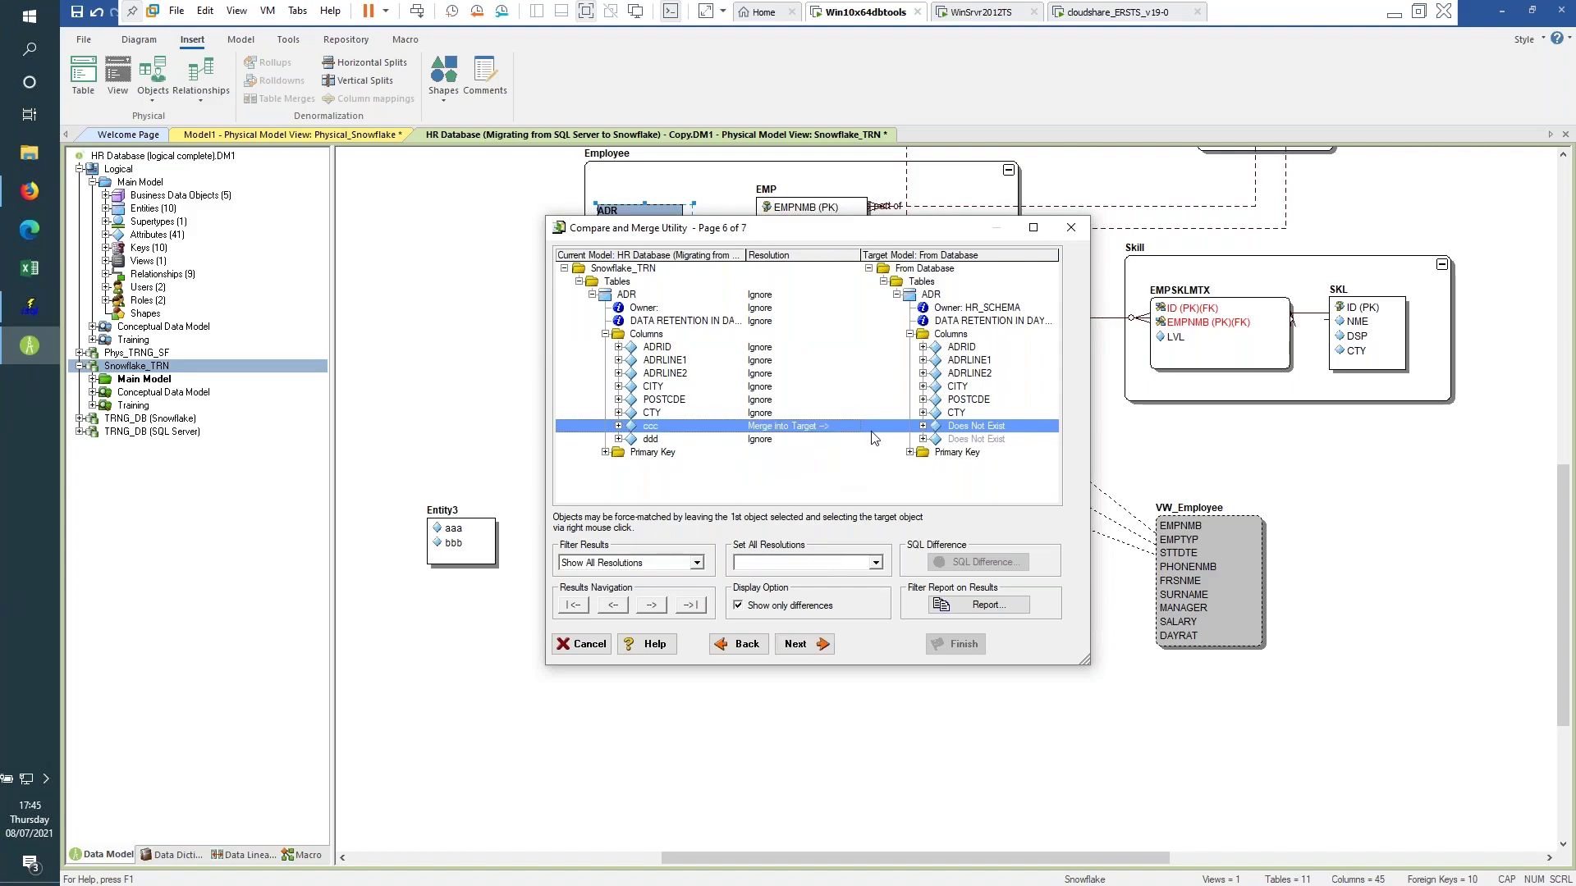
pyautogui.click(847, 442)
pyautogui.click(854, 442)
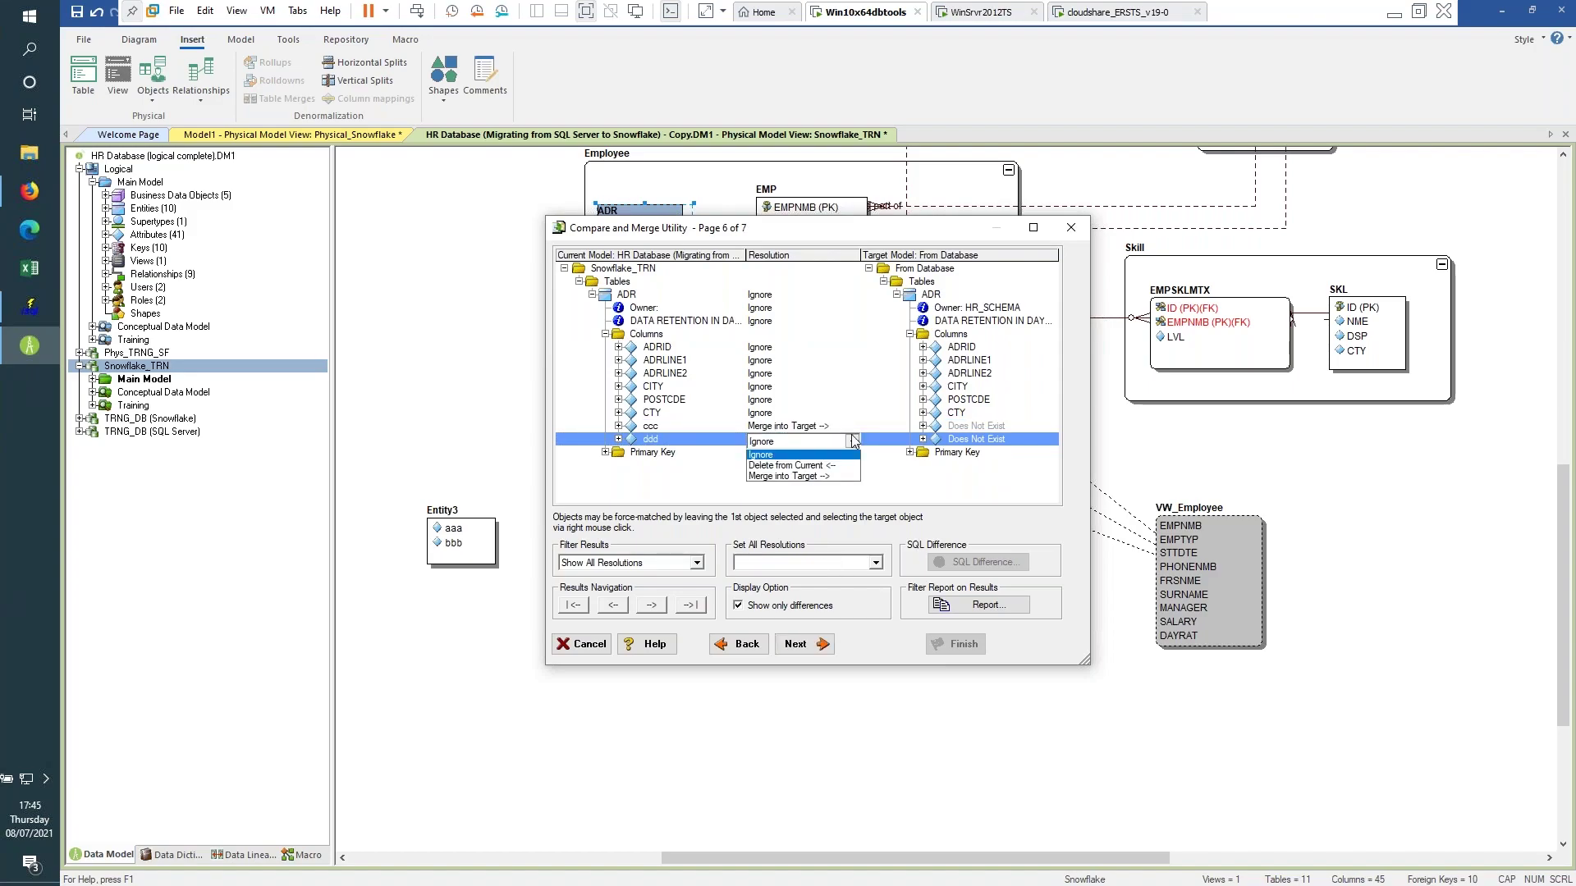
pyautogui.click(837, 476)
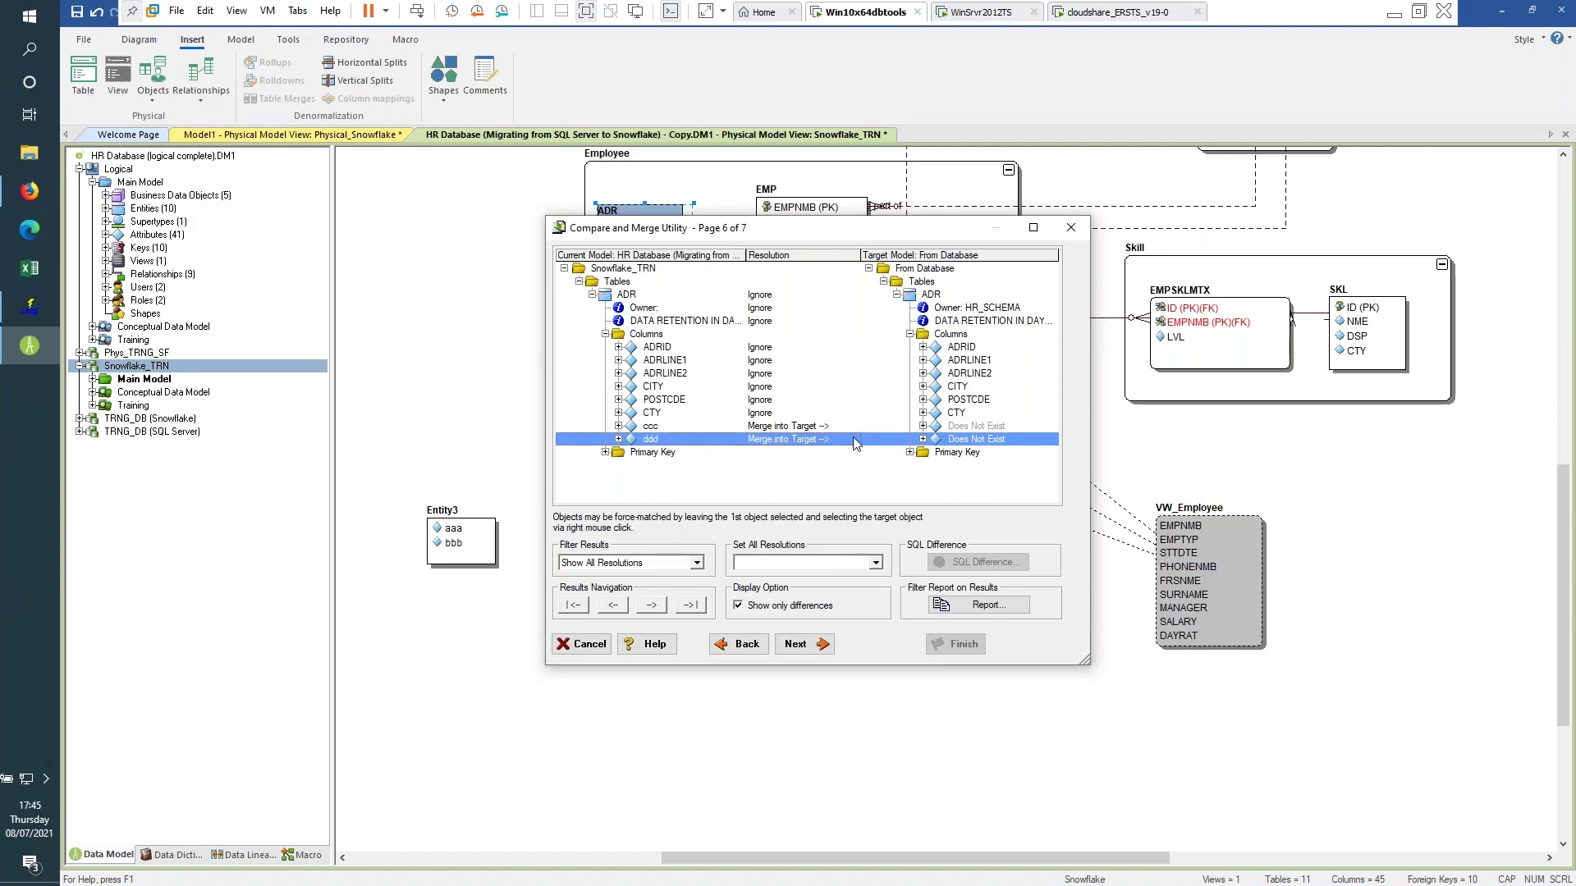
# Generate the database alter script Snowflake_TRN.sql, overwriting the existing file, and load it into the interactive SQL utility.
pyautogui.click(800, 644)
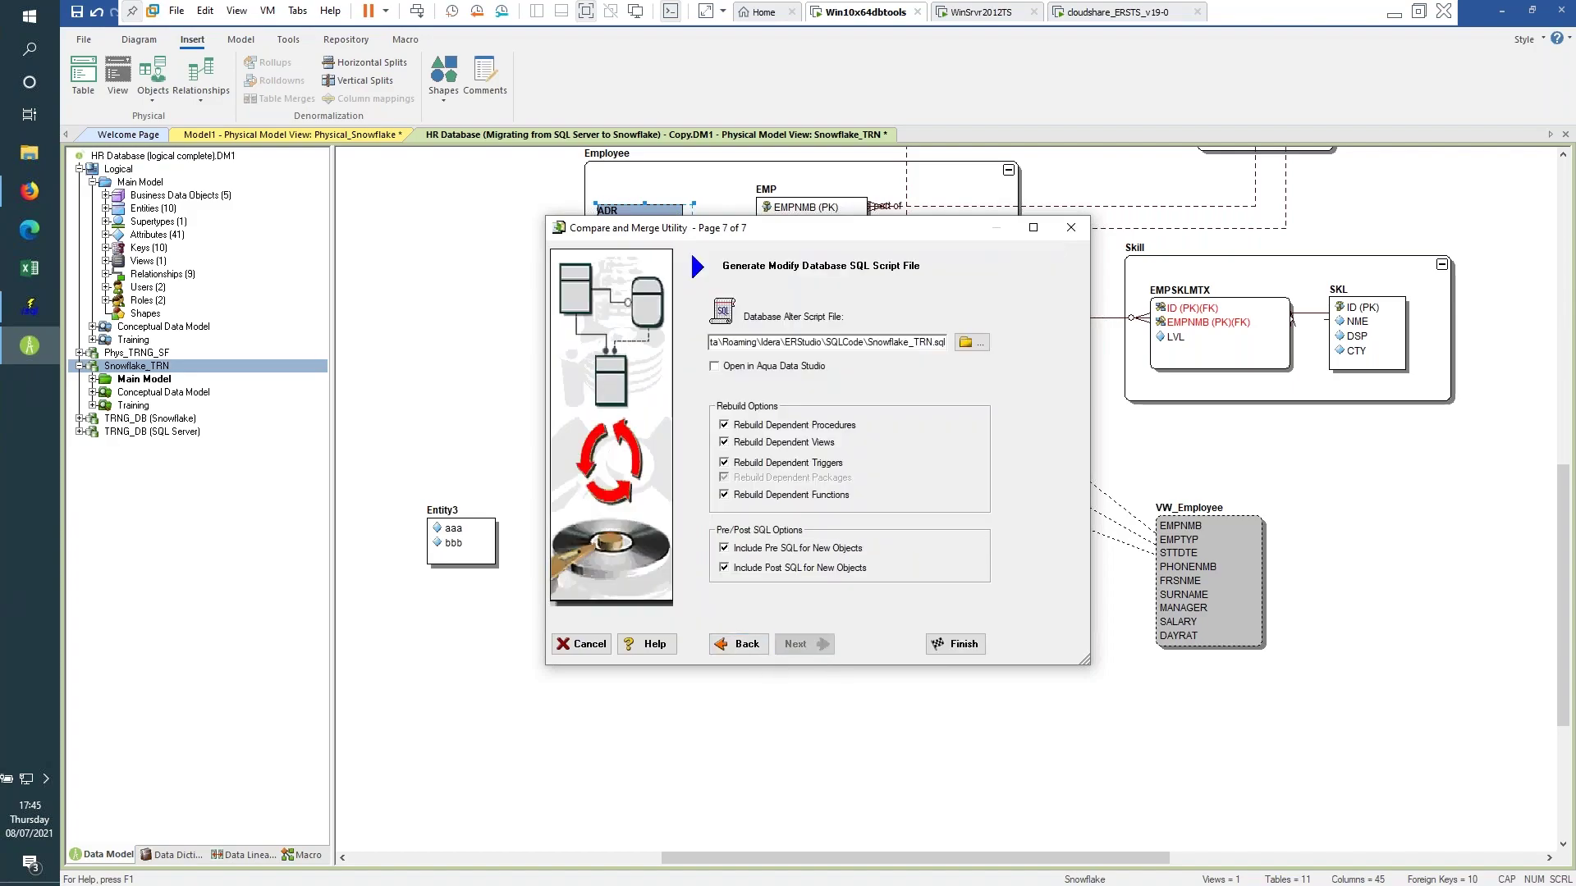
pyautogui.click(960, 644)
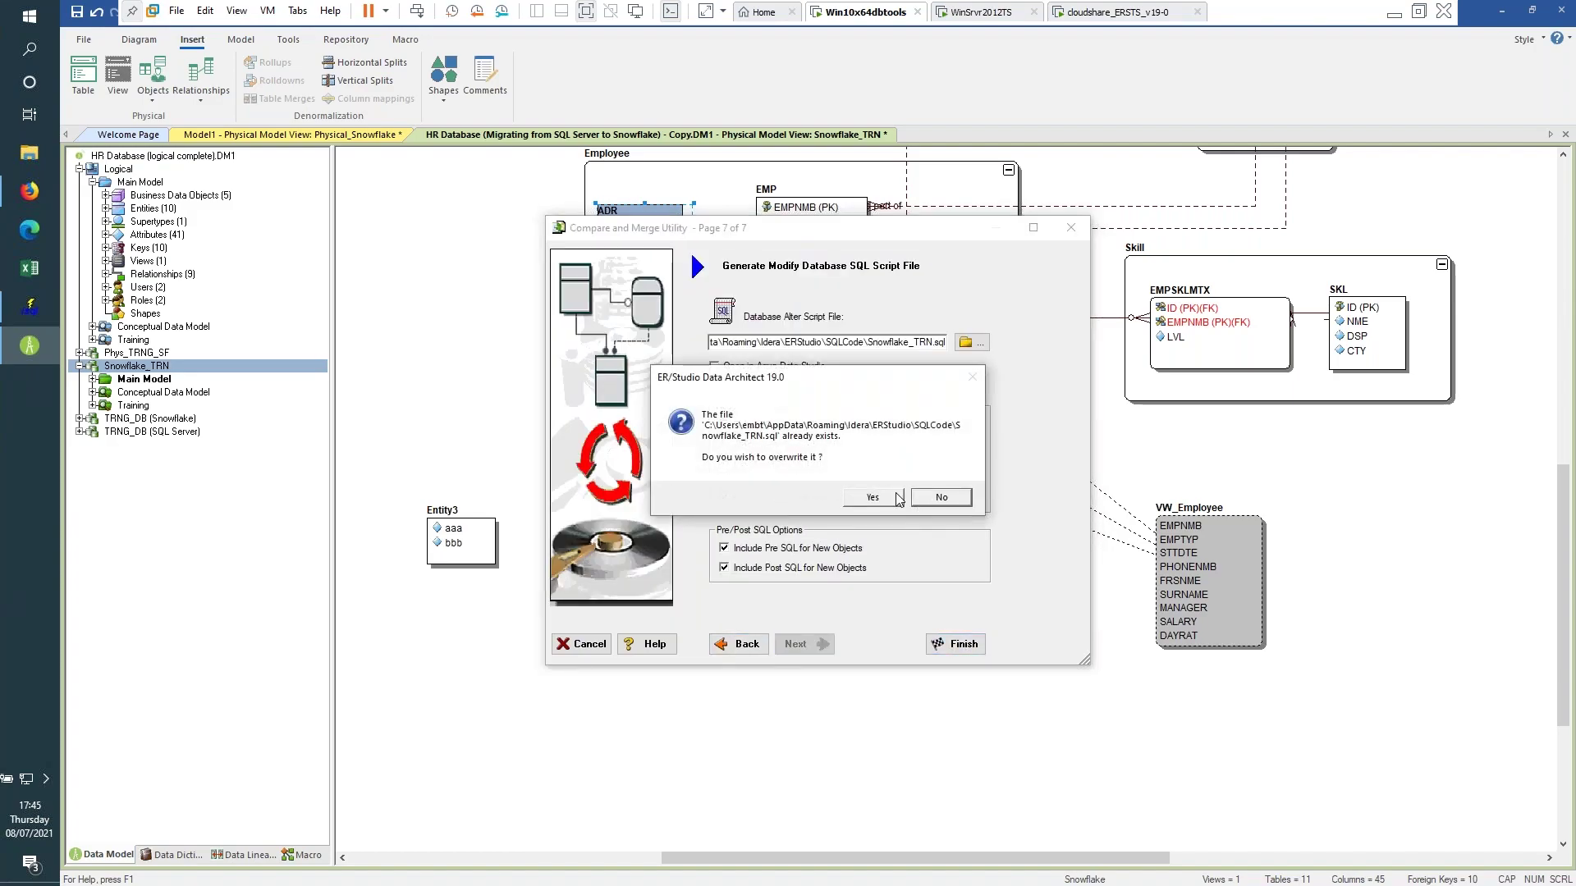
pyautogui.click(897, 497)
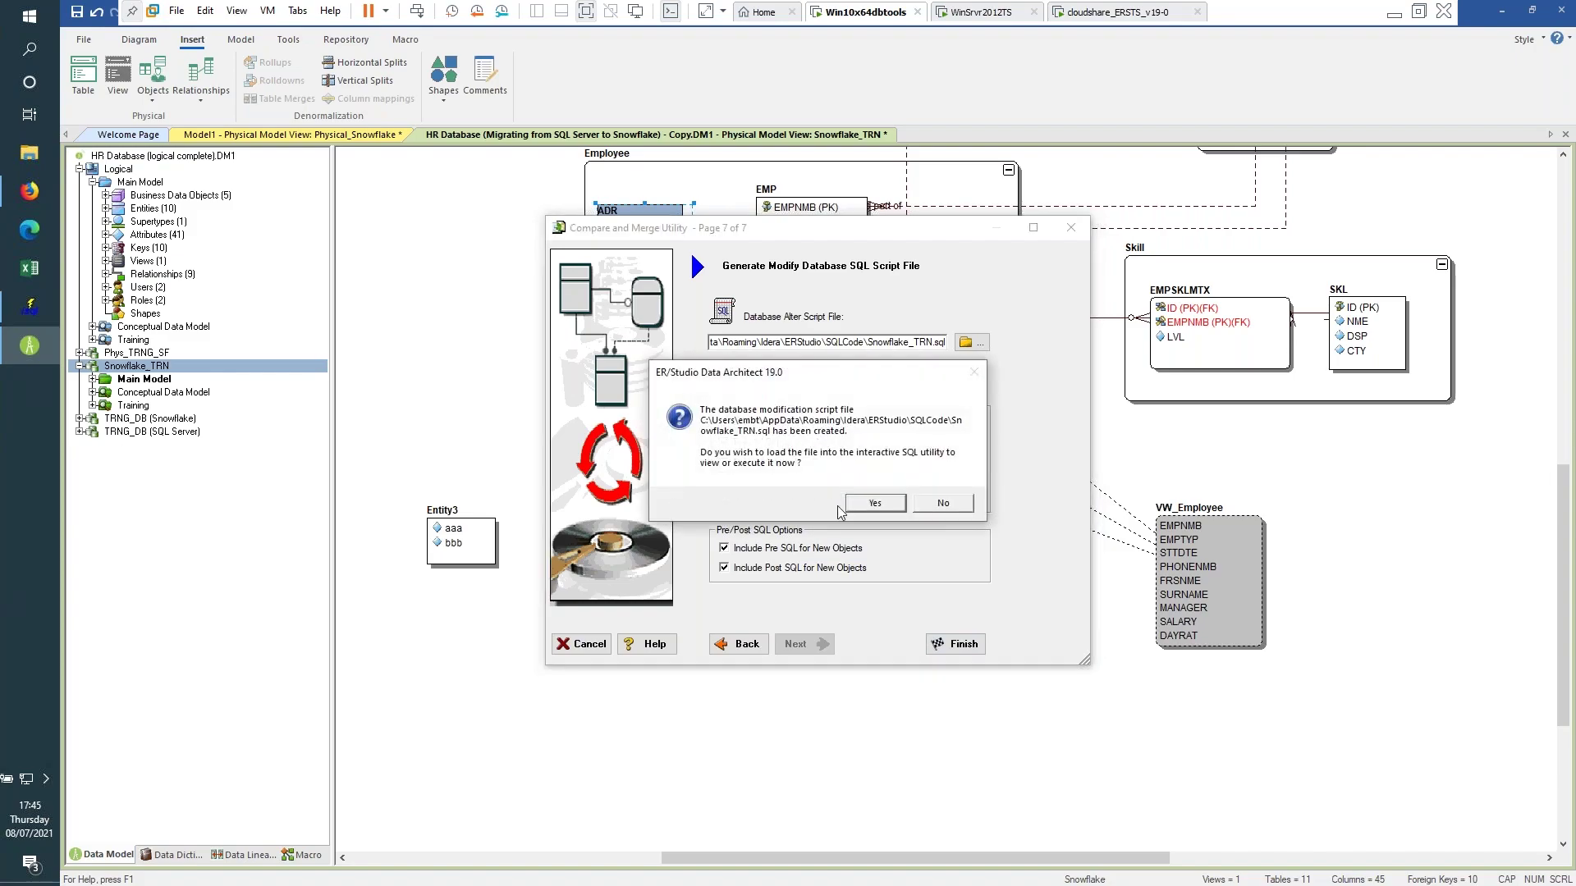
pyautogui.click(848, 504)
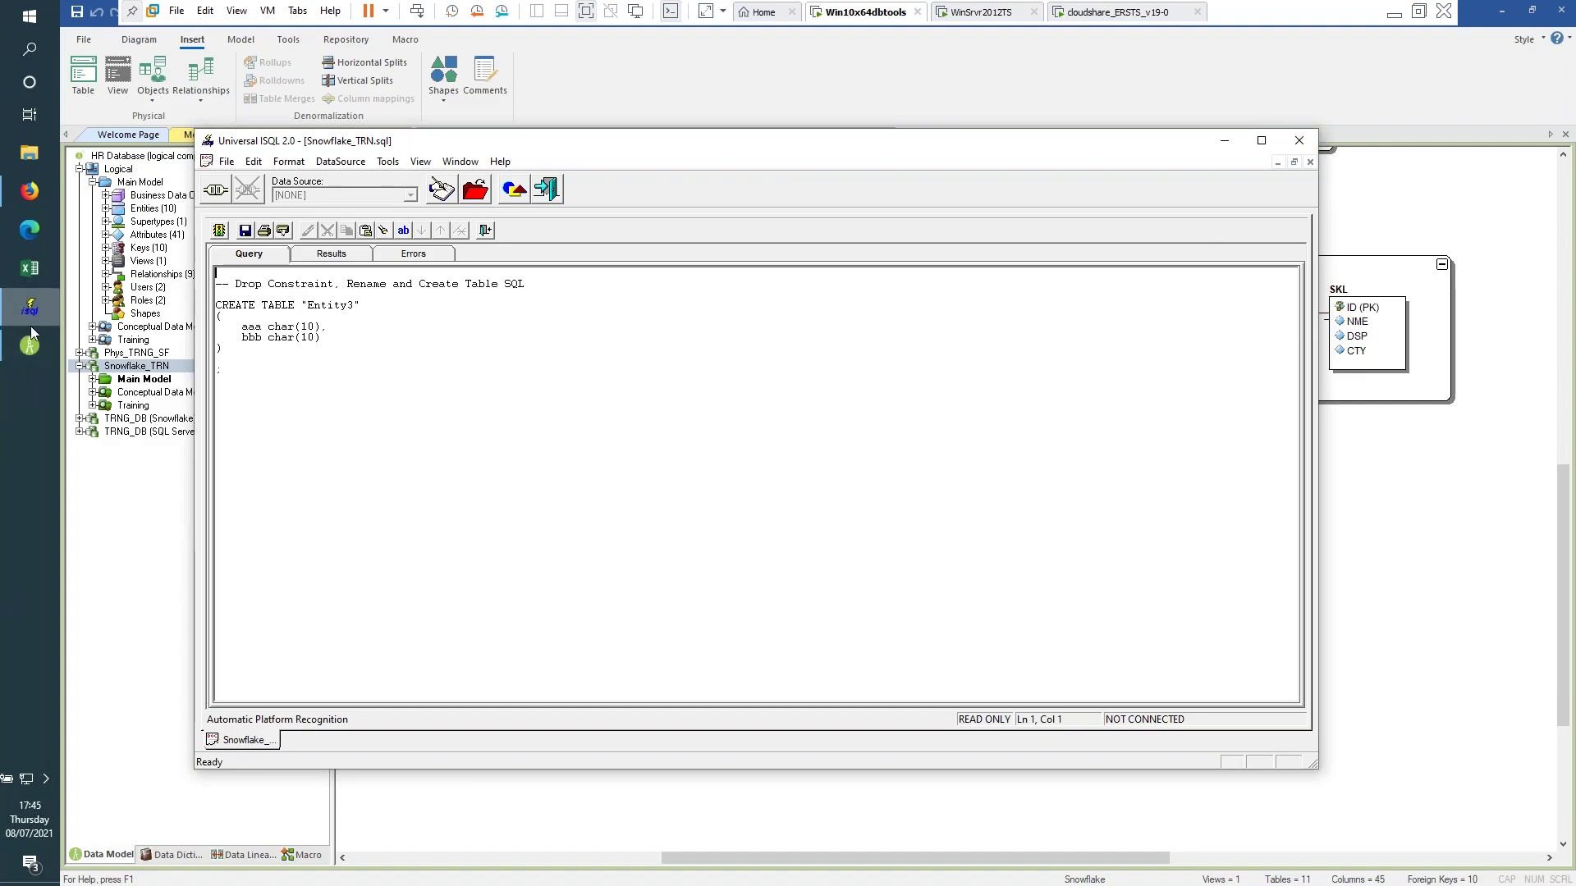
# Exit the interactive SQL utility showing the Entity3 script, confirming the exit.
pyautogui.moveTo(36, 316)
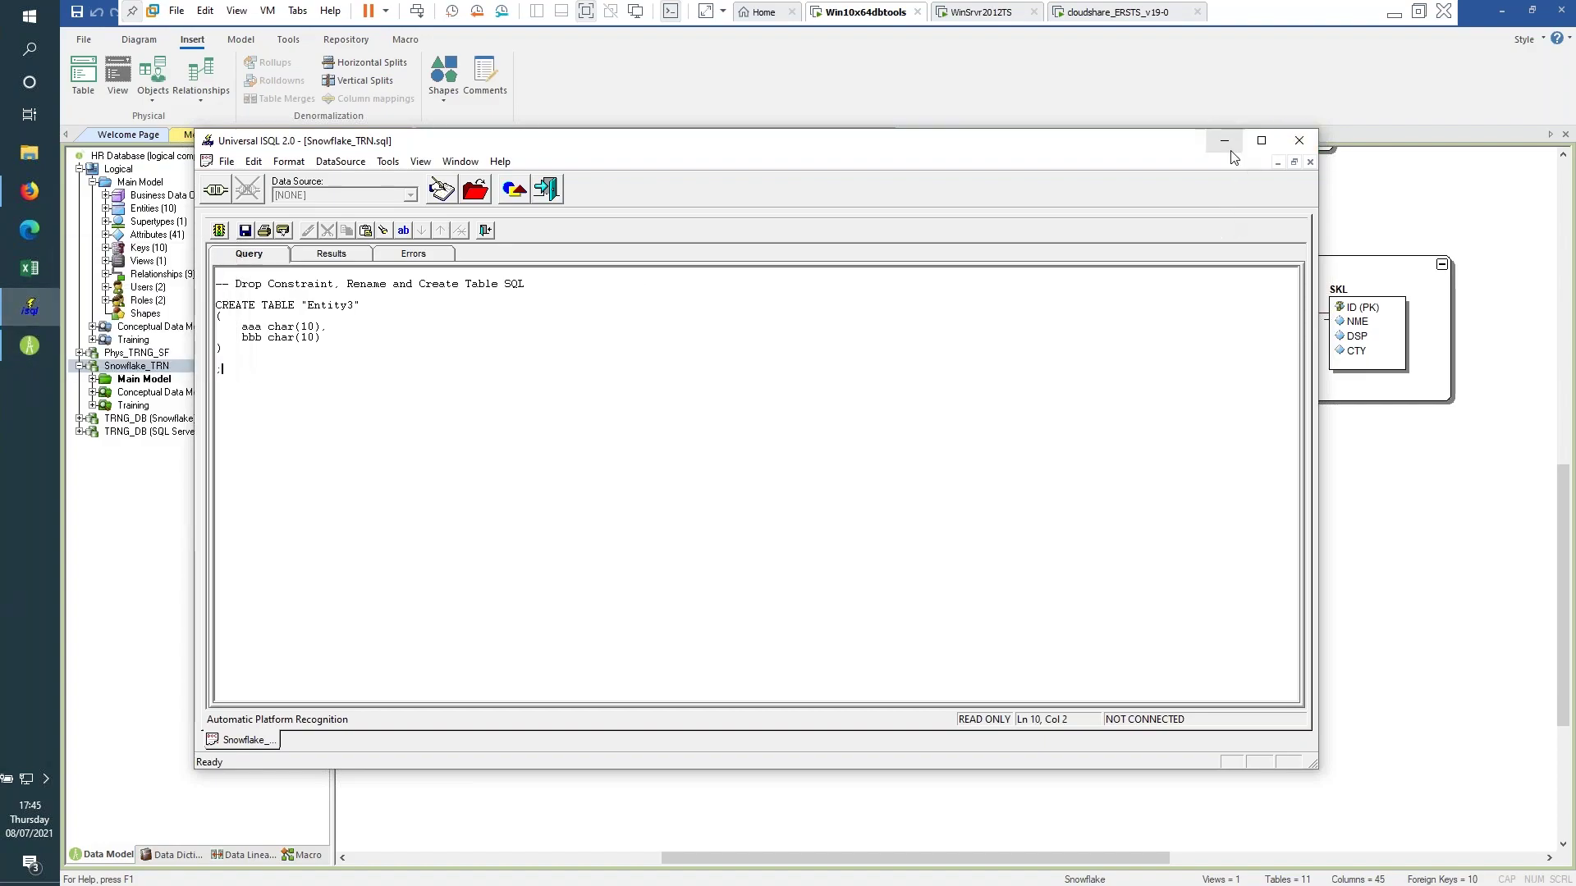
pyautogui.click(1299, 141)
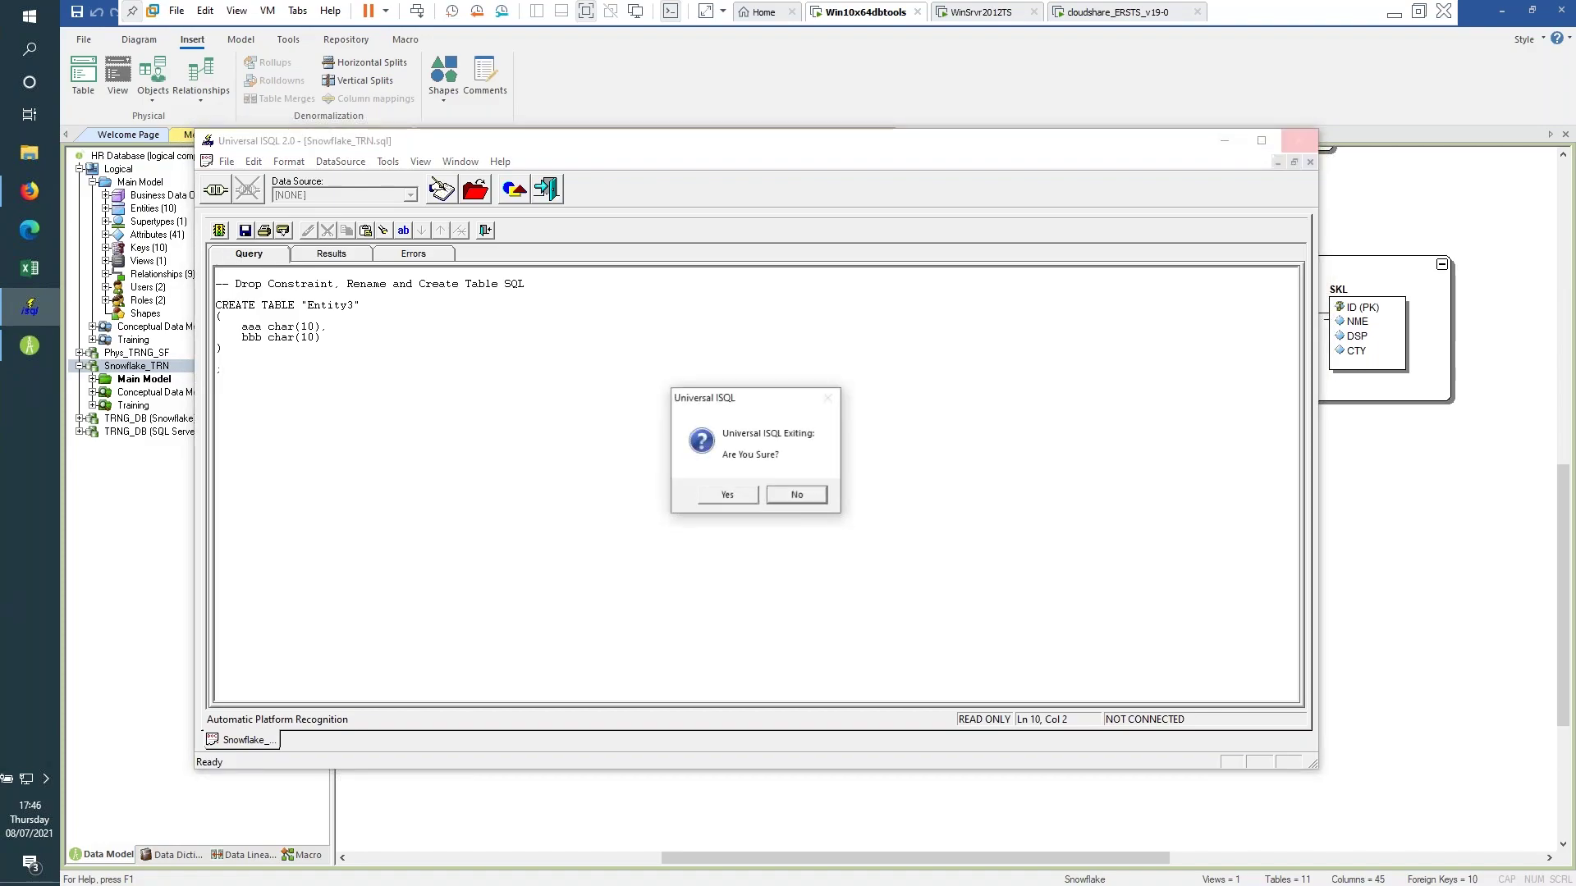
pyautogui.click(728, 494)
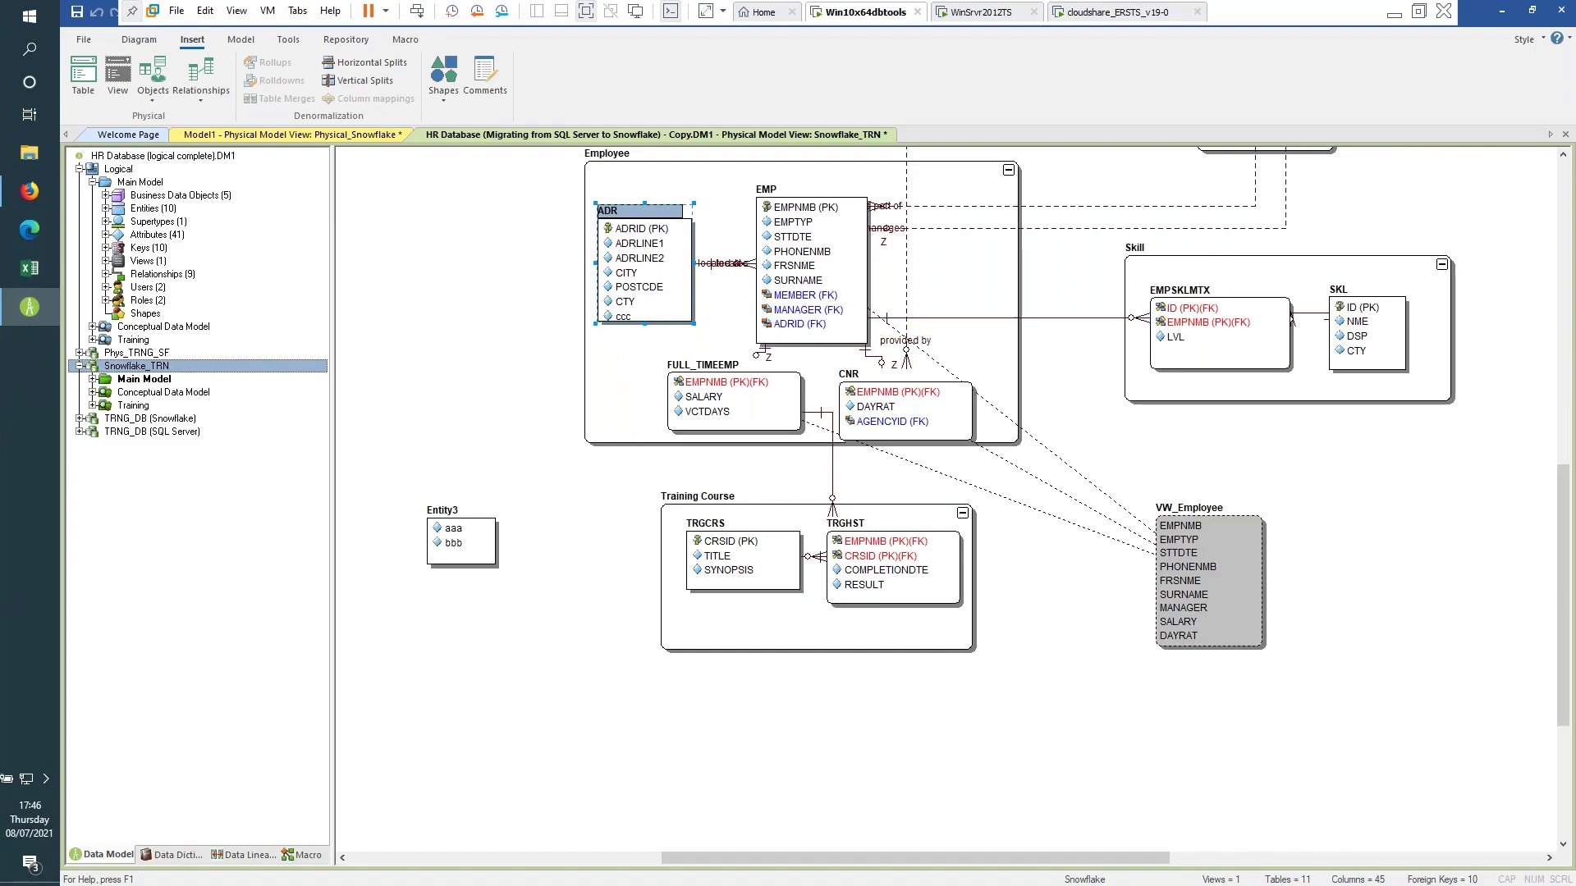
# Switch to the Snowflake web console to view the EMP table of JHTRNDEMO, and return to ER/Studio Data Architect.
pyautogui.hotkey('alt', 'Tab')
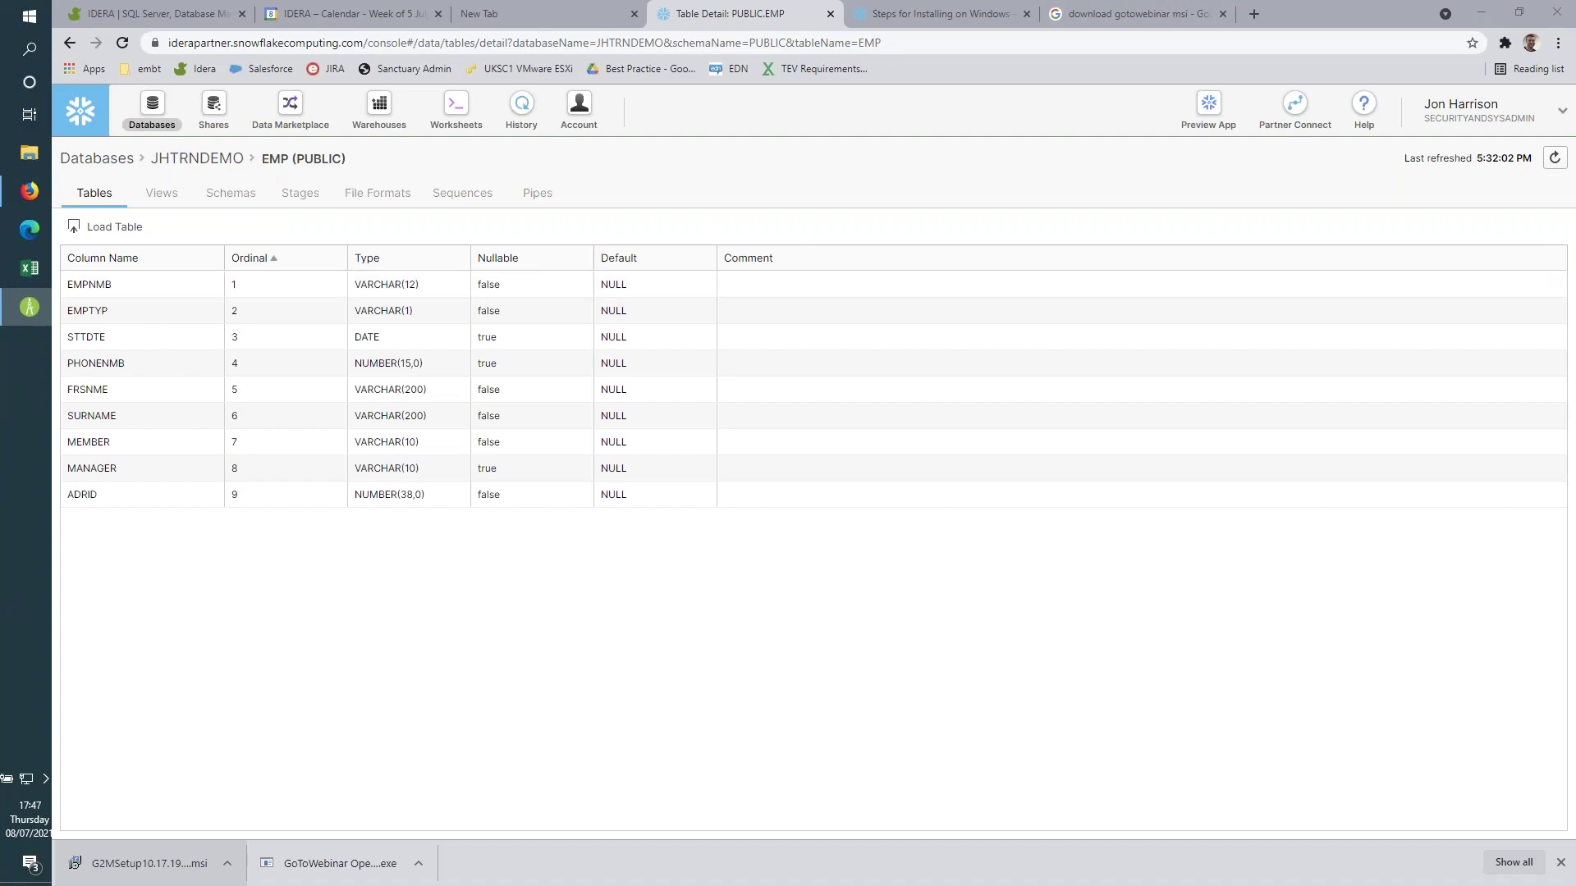
pyautogui.hotkey('alt', 'Tab')
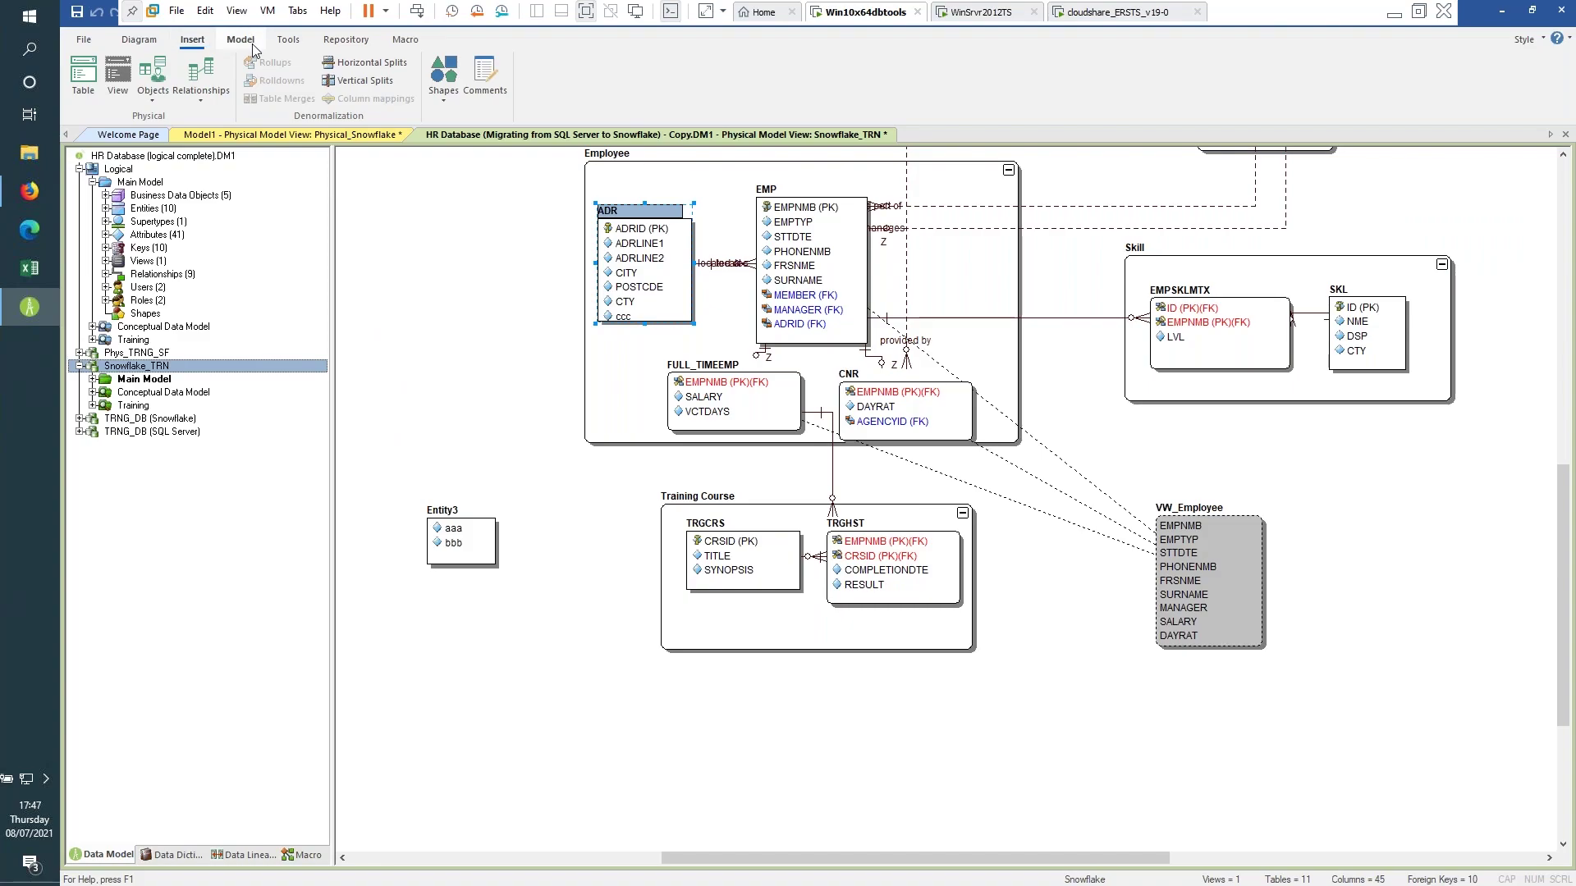
# Open the Reverse Engineer wizard and its ODBC setup, and examine the mysnowflake data source configuration without changing it.
pyautogui.click(291, 45)
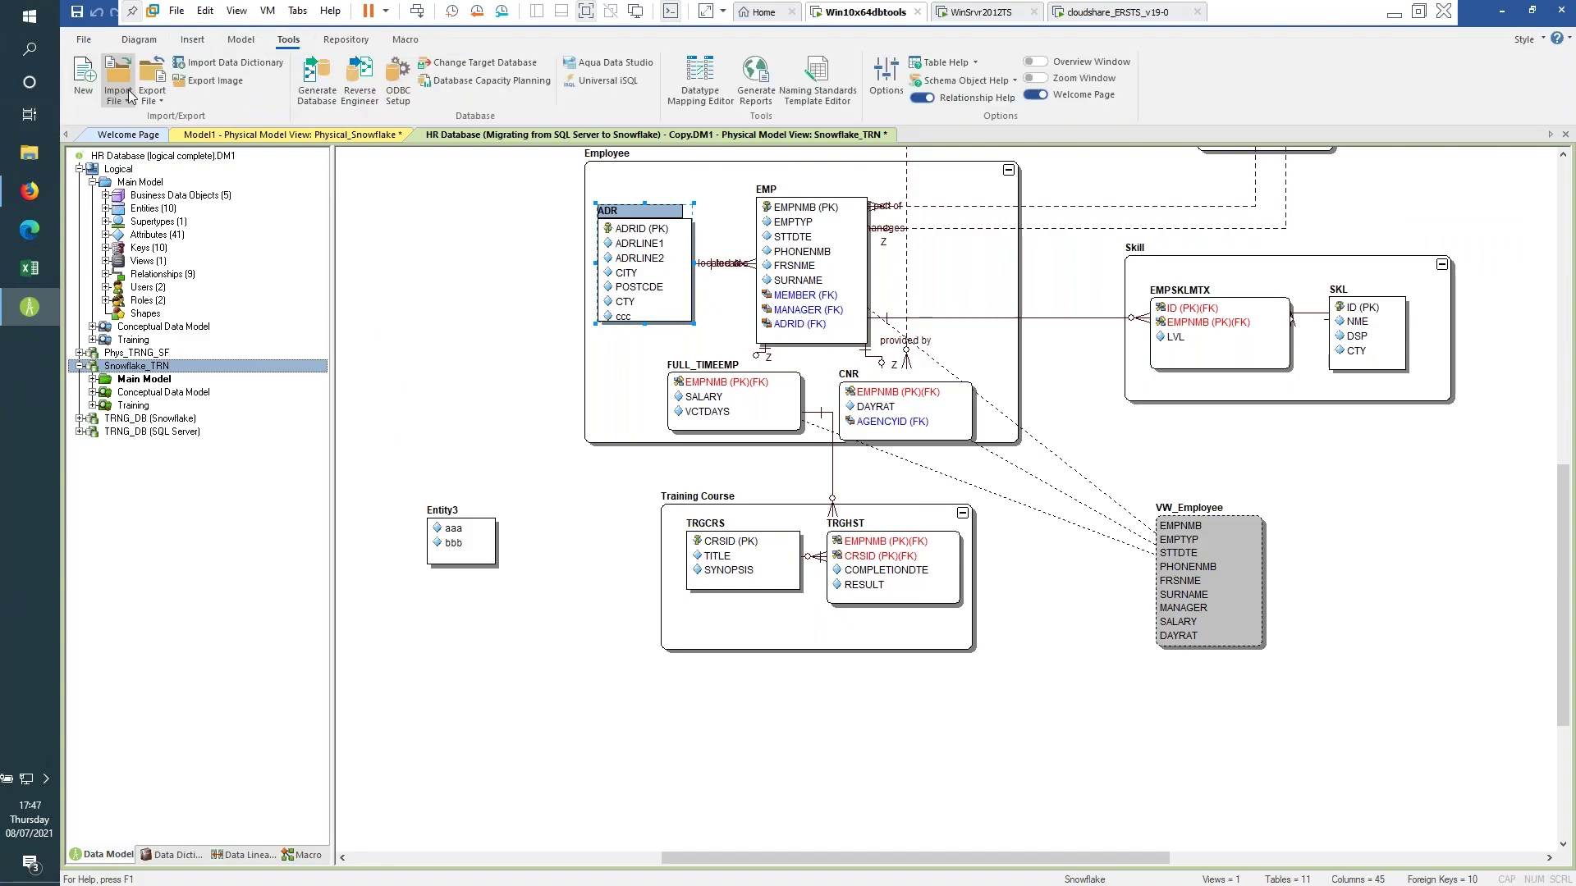
pyautogui.click(360, 80)
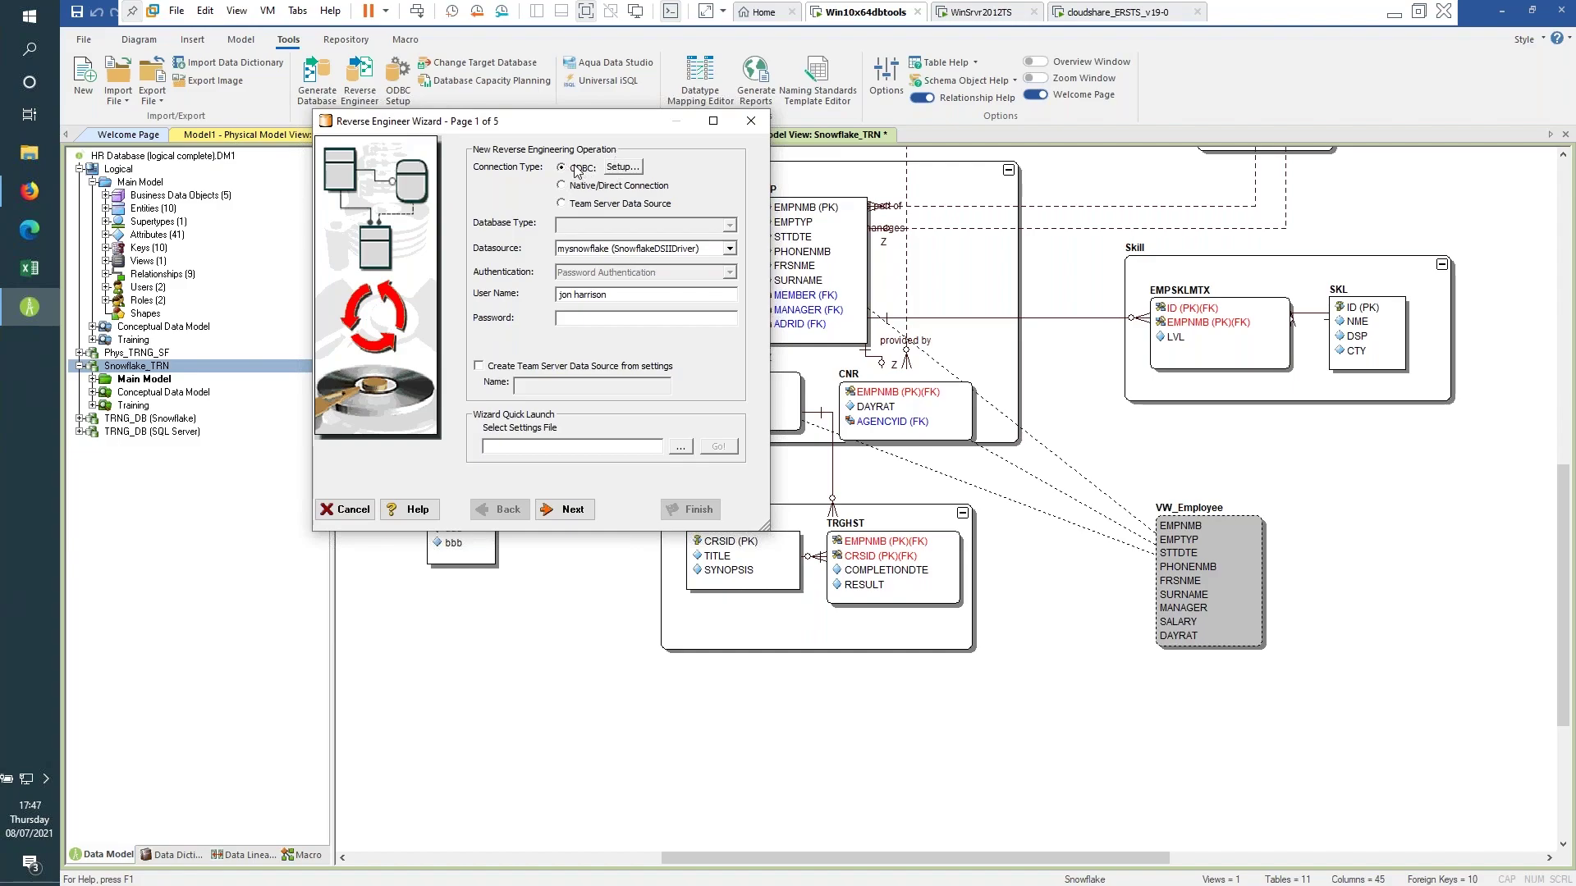
pyautogui.click(623, 167)
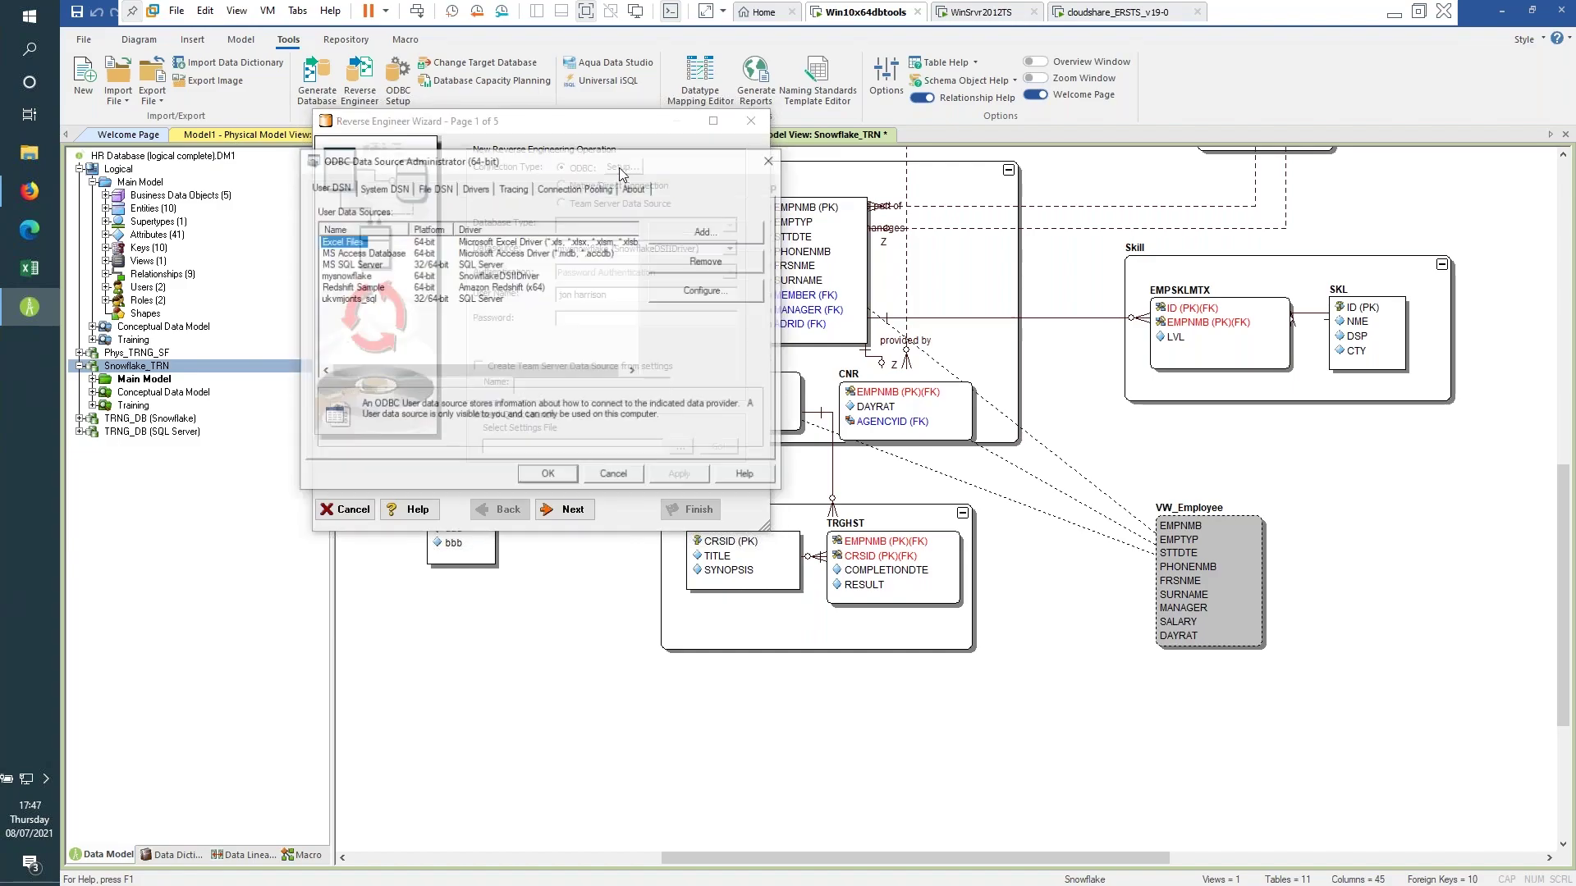
pyautogui.click(334, 277)
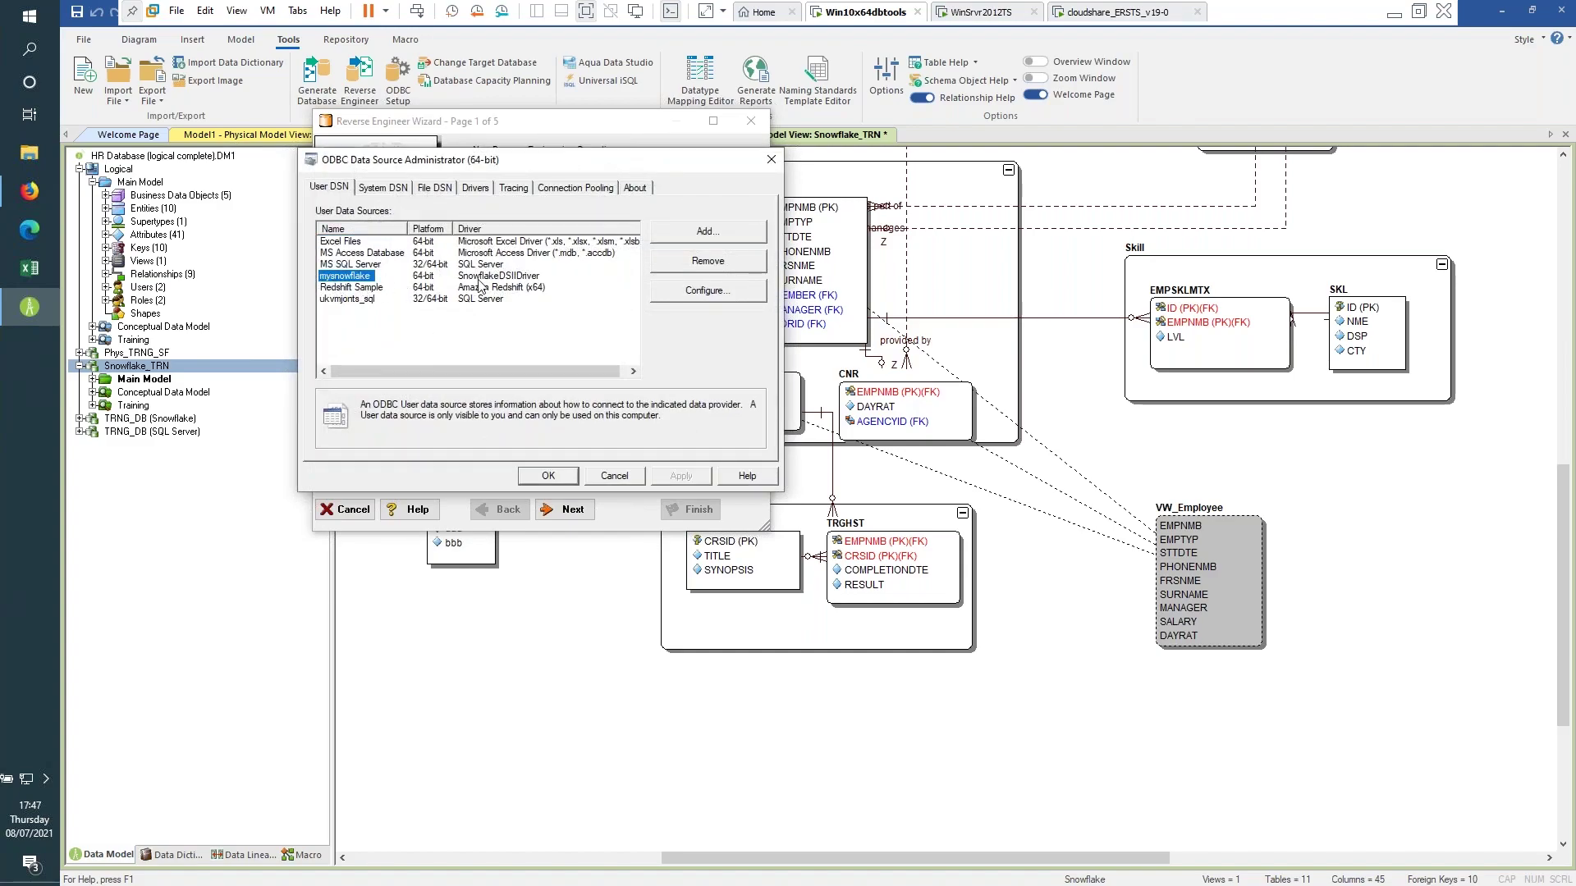
pyautogui.click(696, 297)
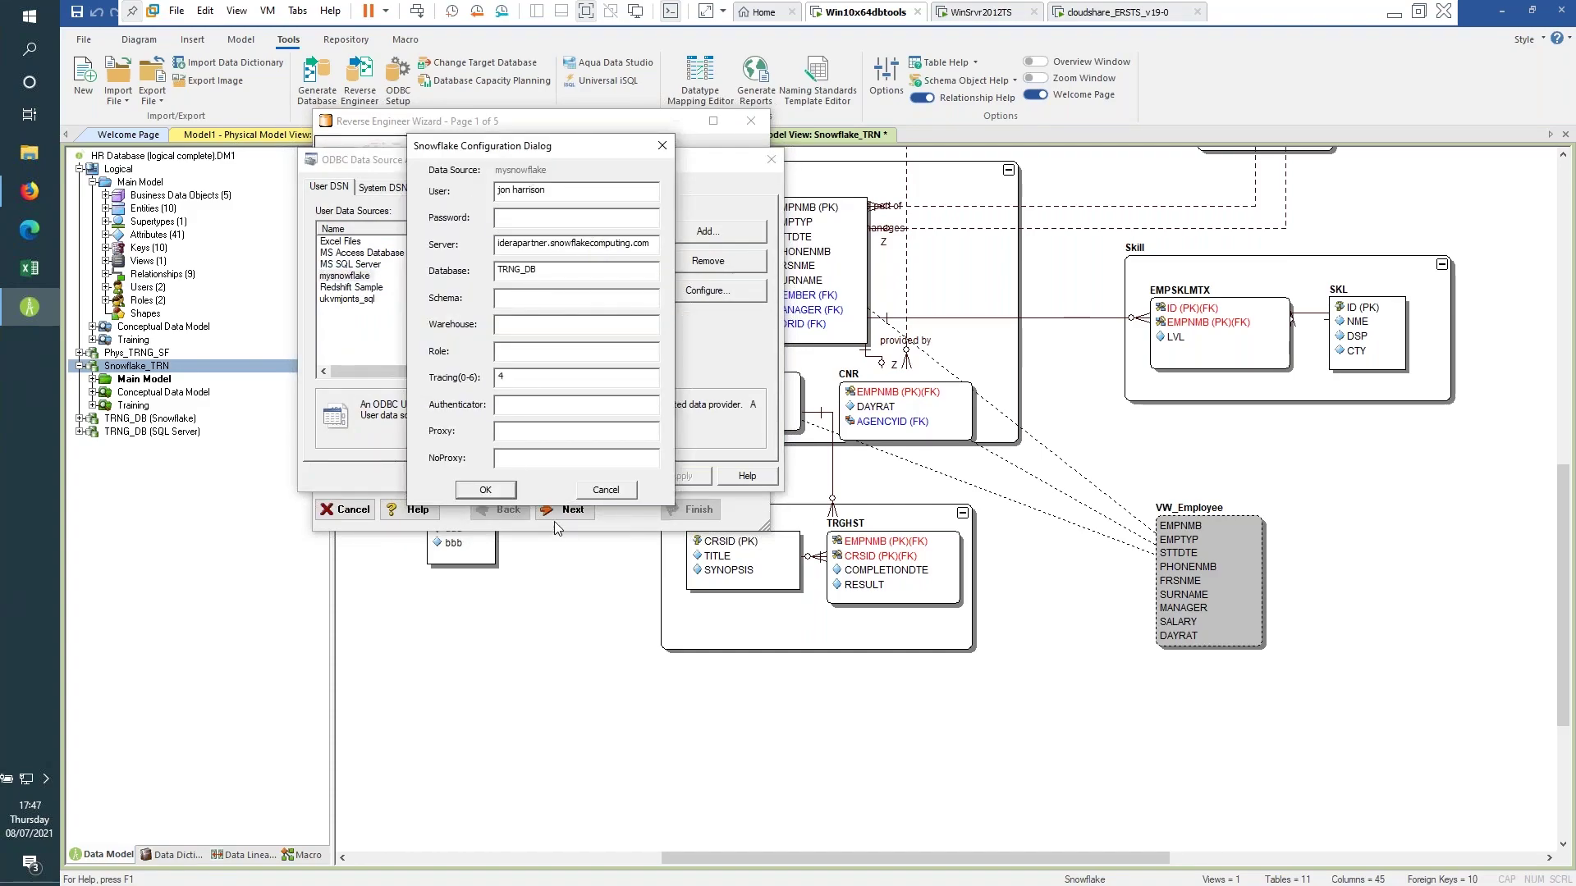
pyautogui.click(614, 490)
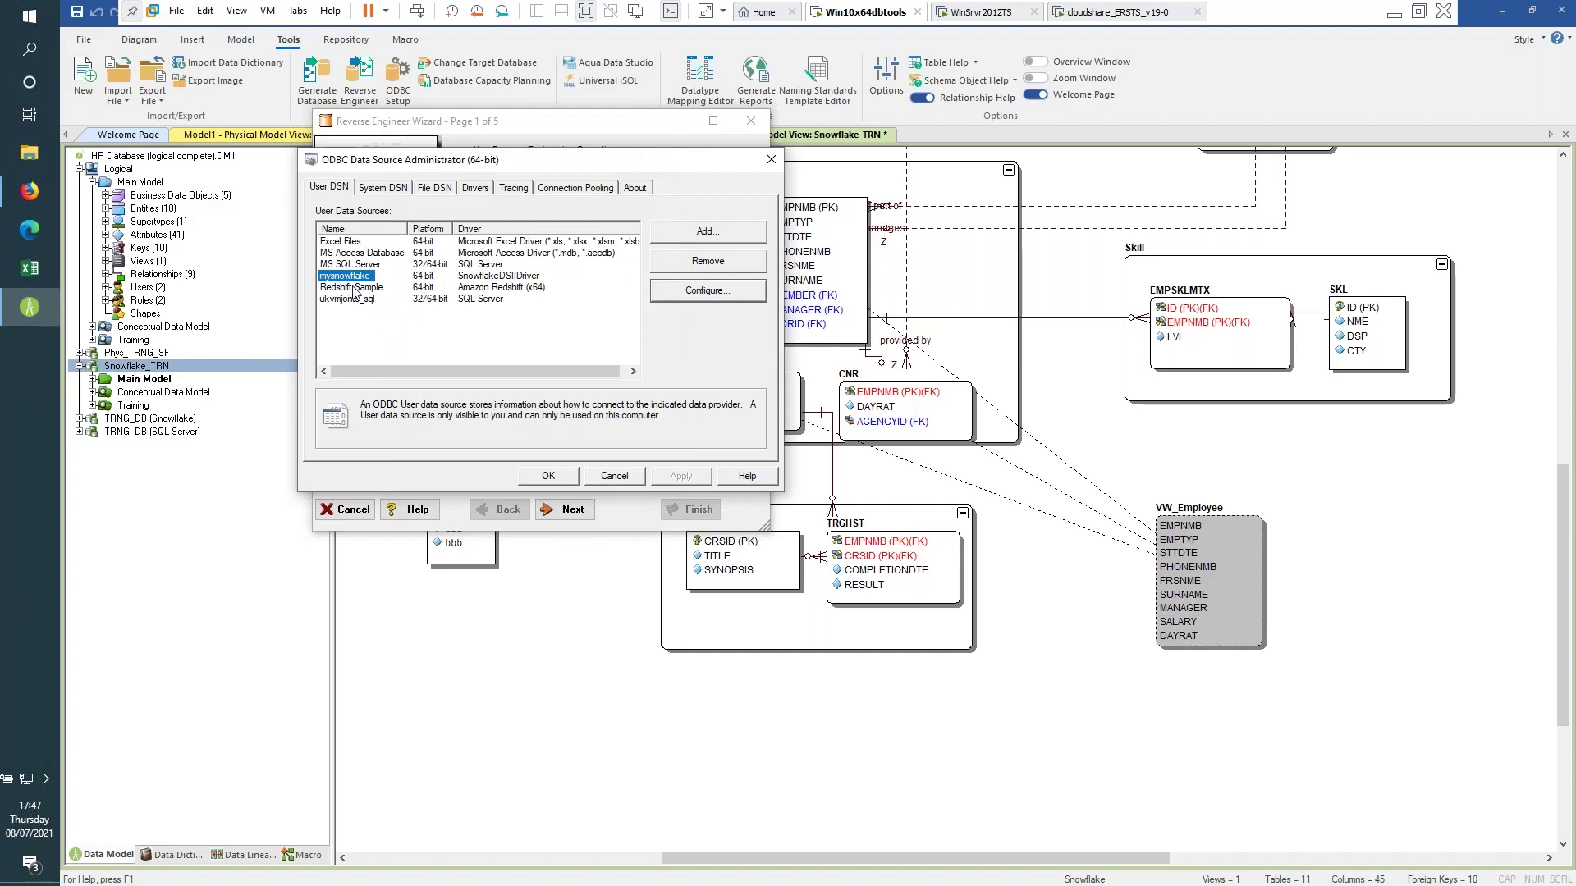
# Dismiss the ODBC setup, examine the database types offered for a Native/Direct Connection, and cancel the Reverse Engineer wizard.
pyautogui.click(628, 478)
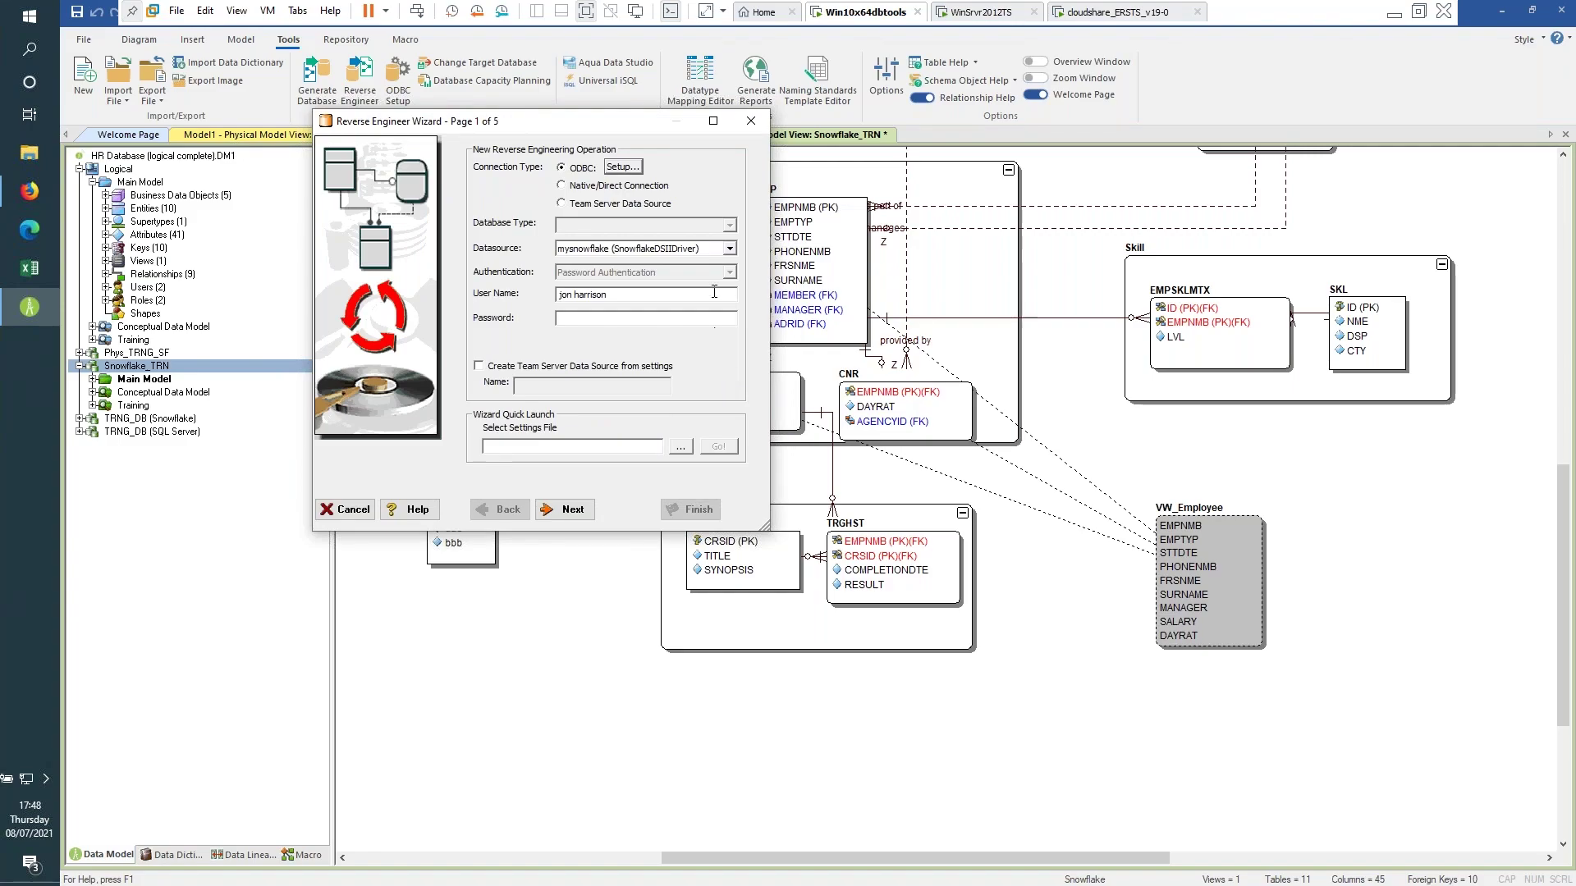
pyautogui.click(571, 188)
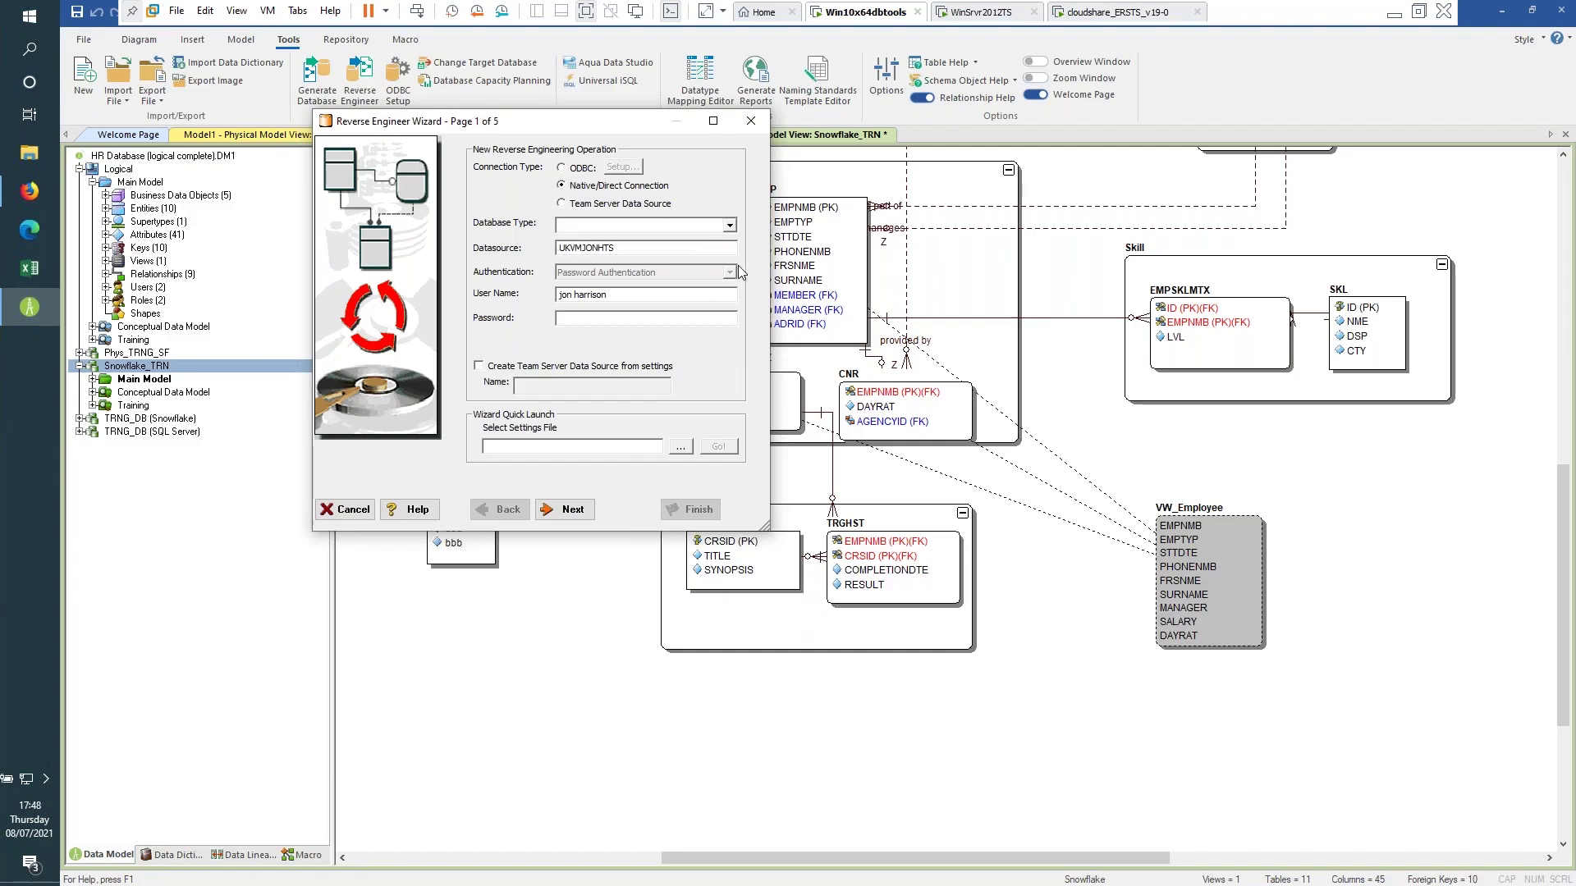
pyautogui.click(729, 227)
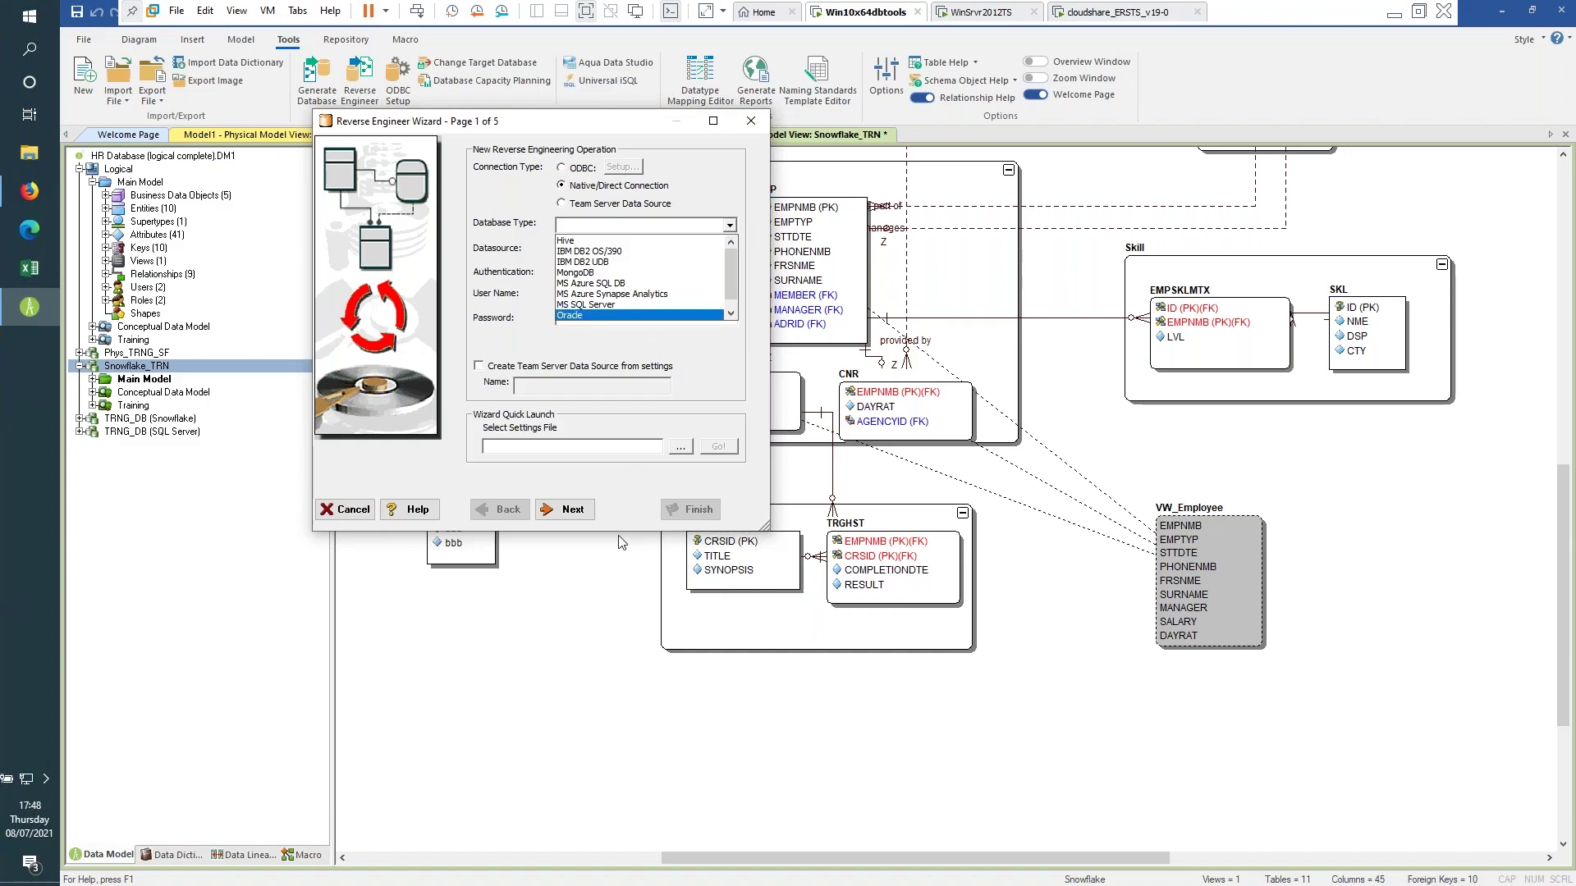
pyautogui.click(629, 491)
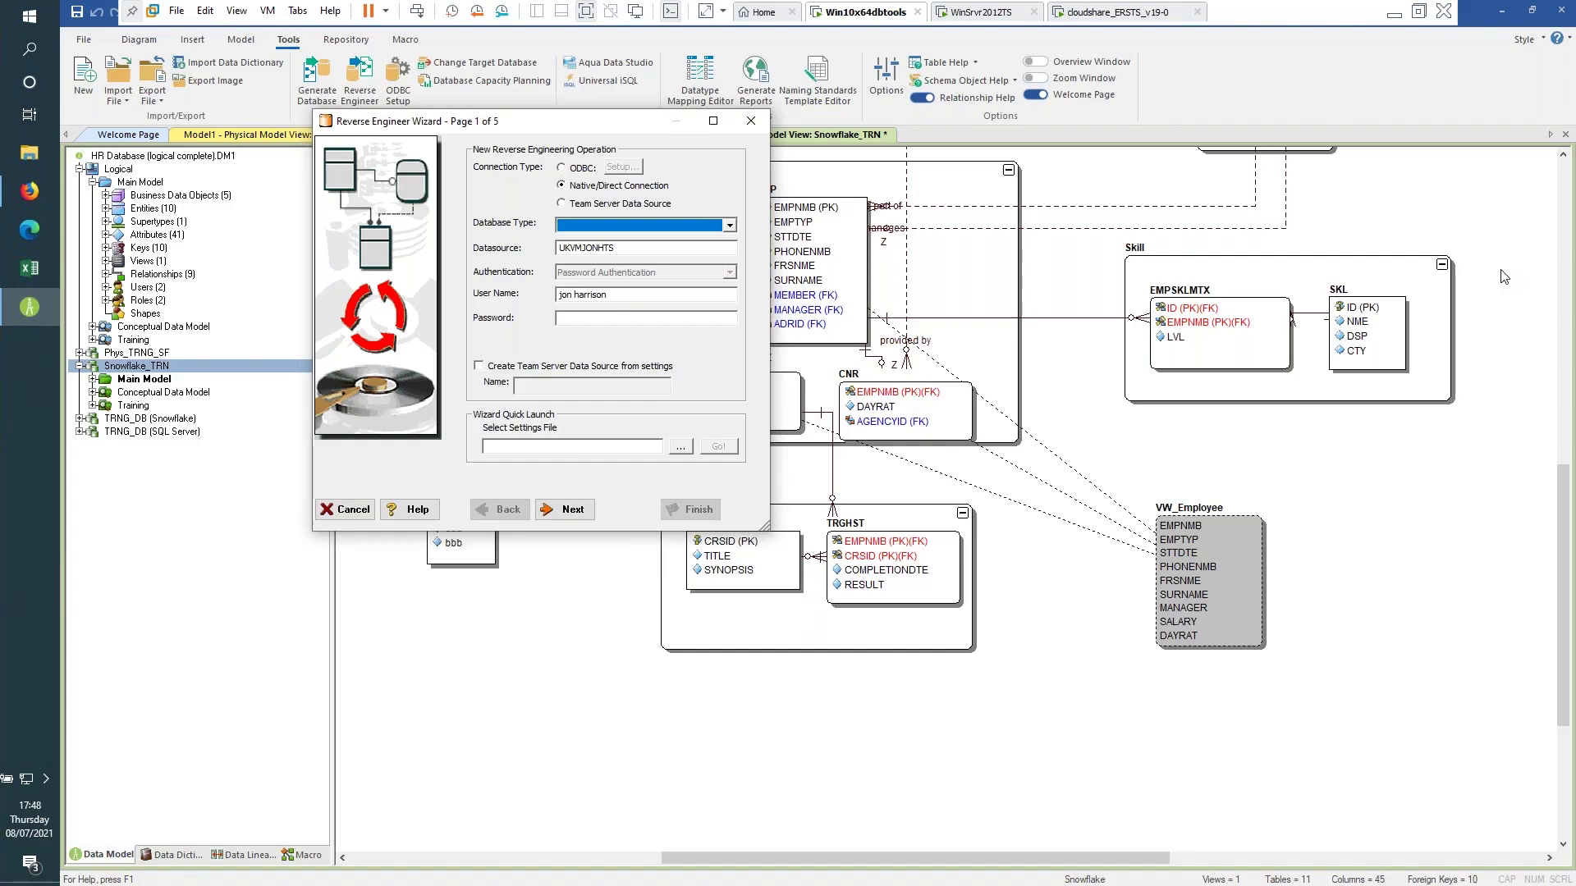
pyautogui.hotkey('alt', 'Tab')
pyautogui.click(354, 510)
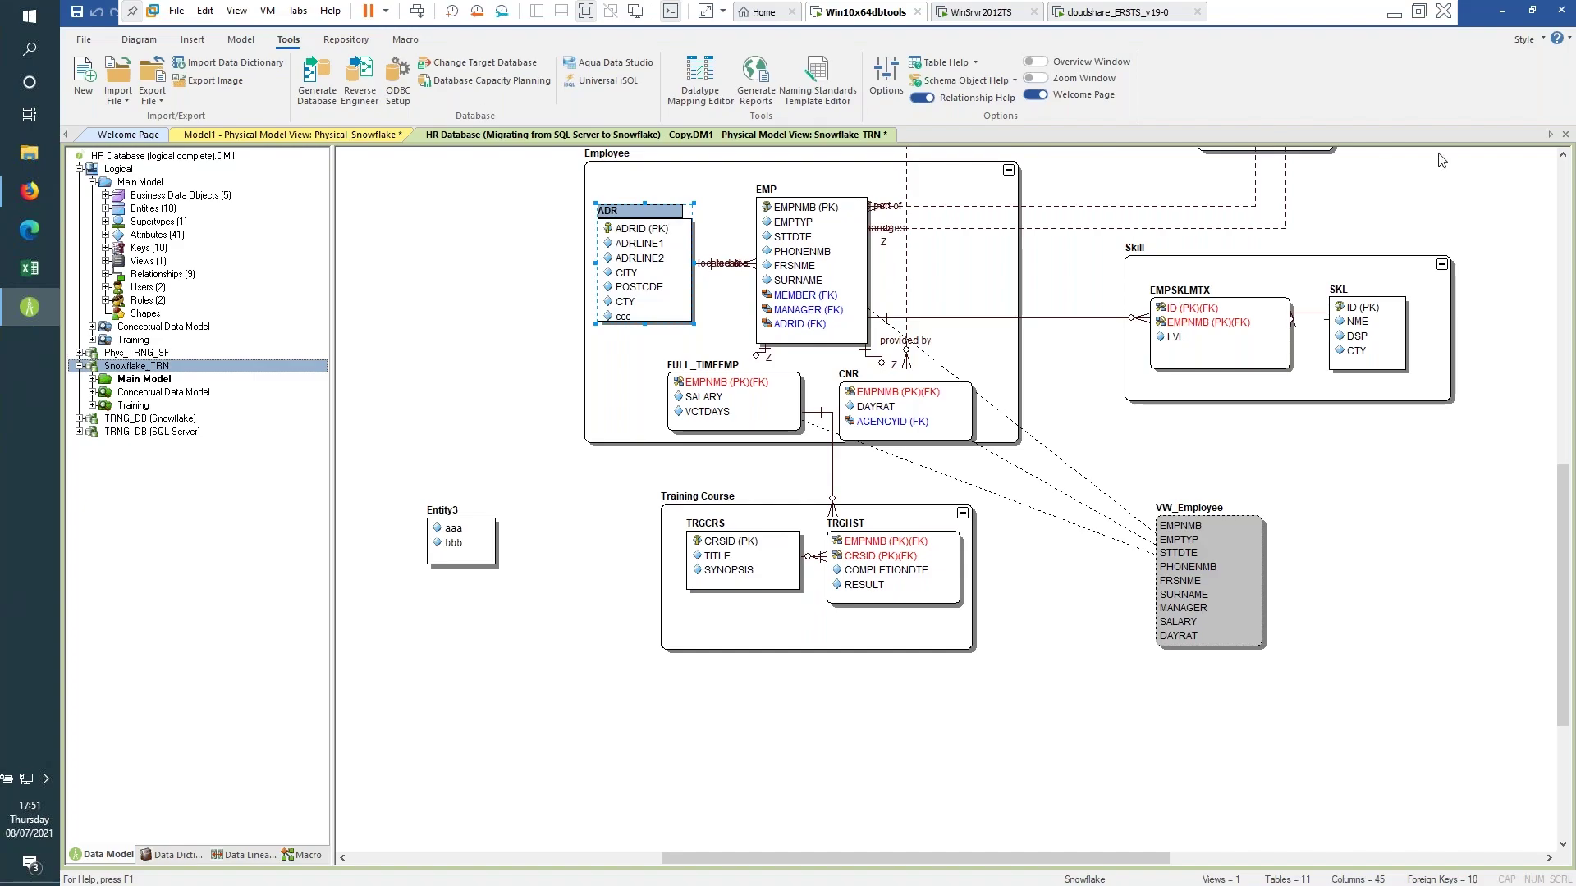
# Switch to the PowerPoint presentation DemoCast_ERS_ConsolidatingAssets.pptx and display the ER/Studio Capabilities slide.
pyautogui.hotkey('alt', 'Tab')
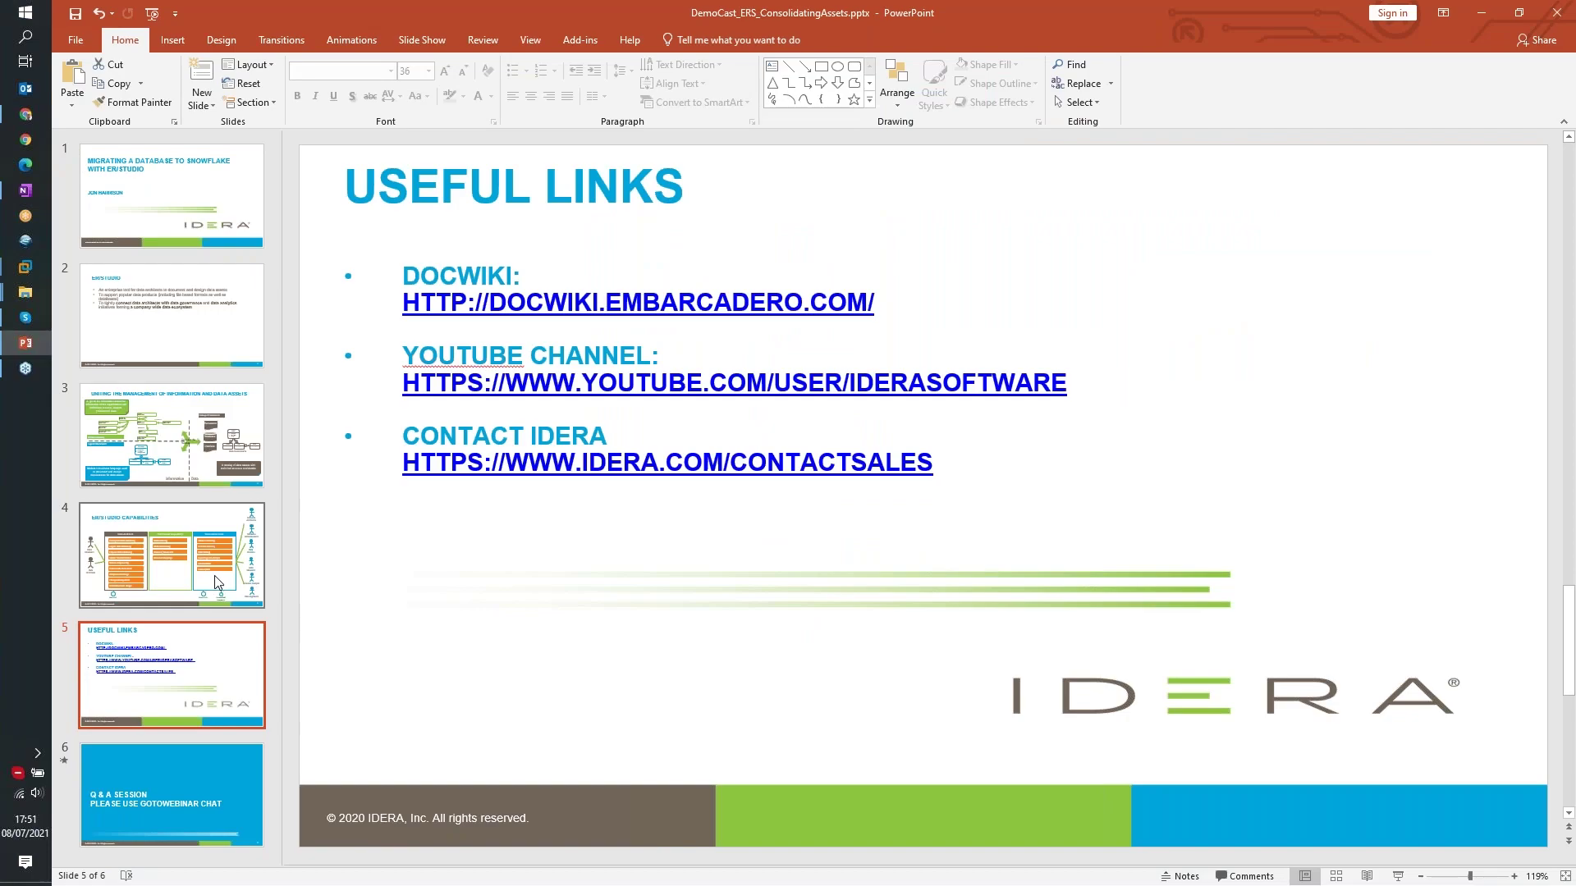
pyautogui.click(219, 582)
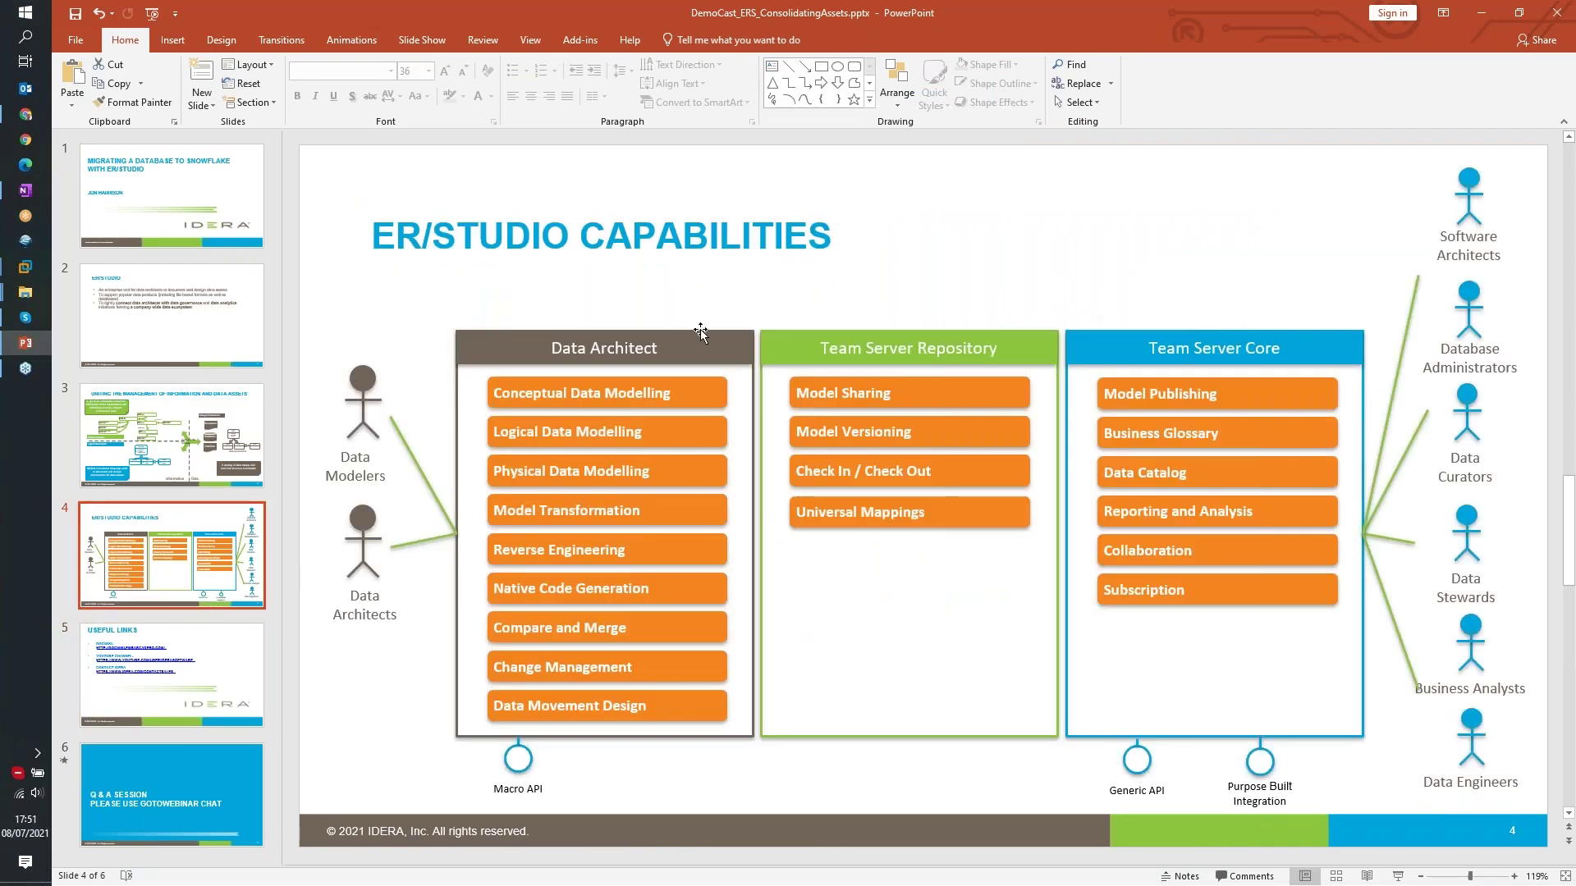